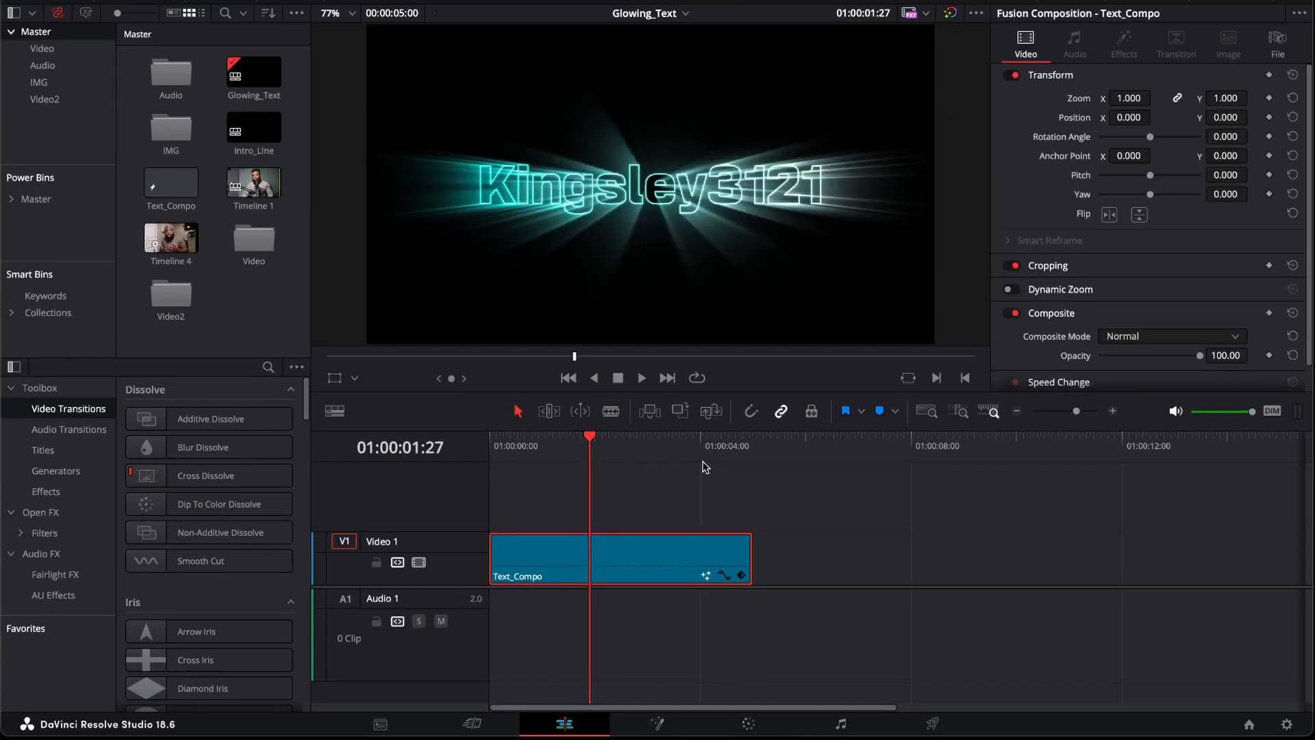
# On the Fusion page, detach MediaOut1 from the existing title composition and group all the other nodes
pyautogui.click(657, 724)
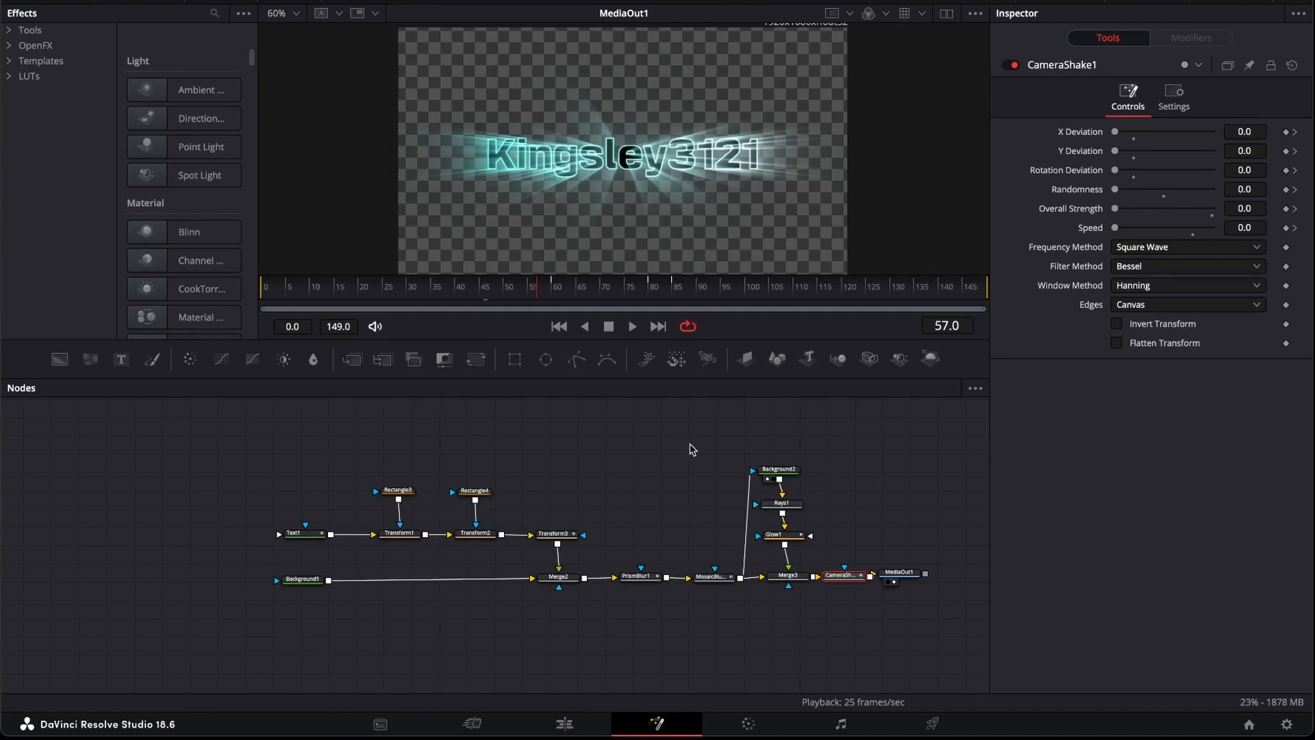
pyautogui.moveTo(536, 294); pyautogui.dragTo(243, 301)
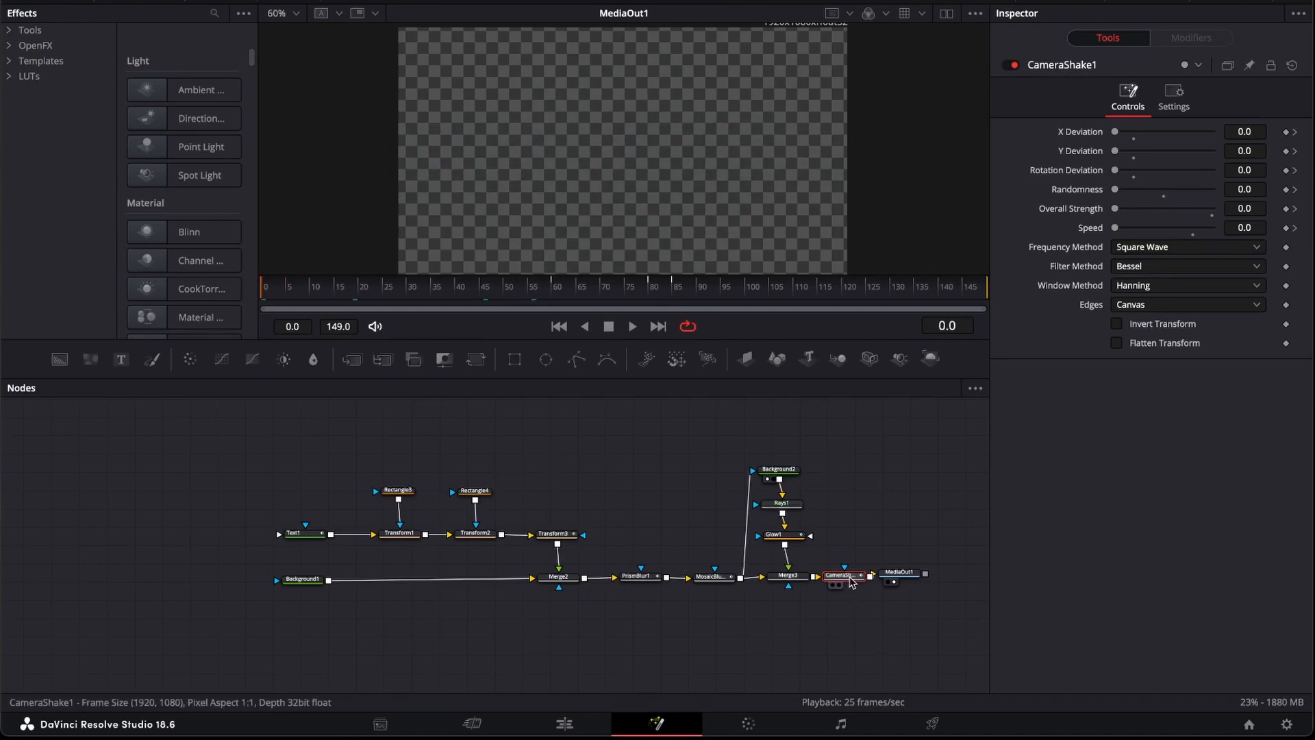
pyautogui.moveTo(893, 578)
pyautogui.mouseDown()
pyautogui.moveTo(930, 574)
pyautogui.moveTo(875, 574)
pyautogui.mouseUp()
pyautogui.moveTo(250, 467); pyautogui.dragTo(862, 624)
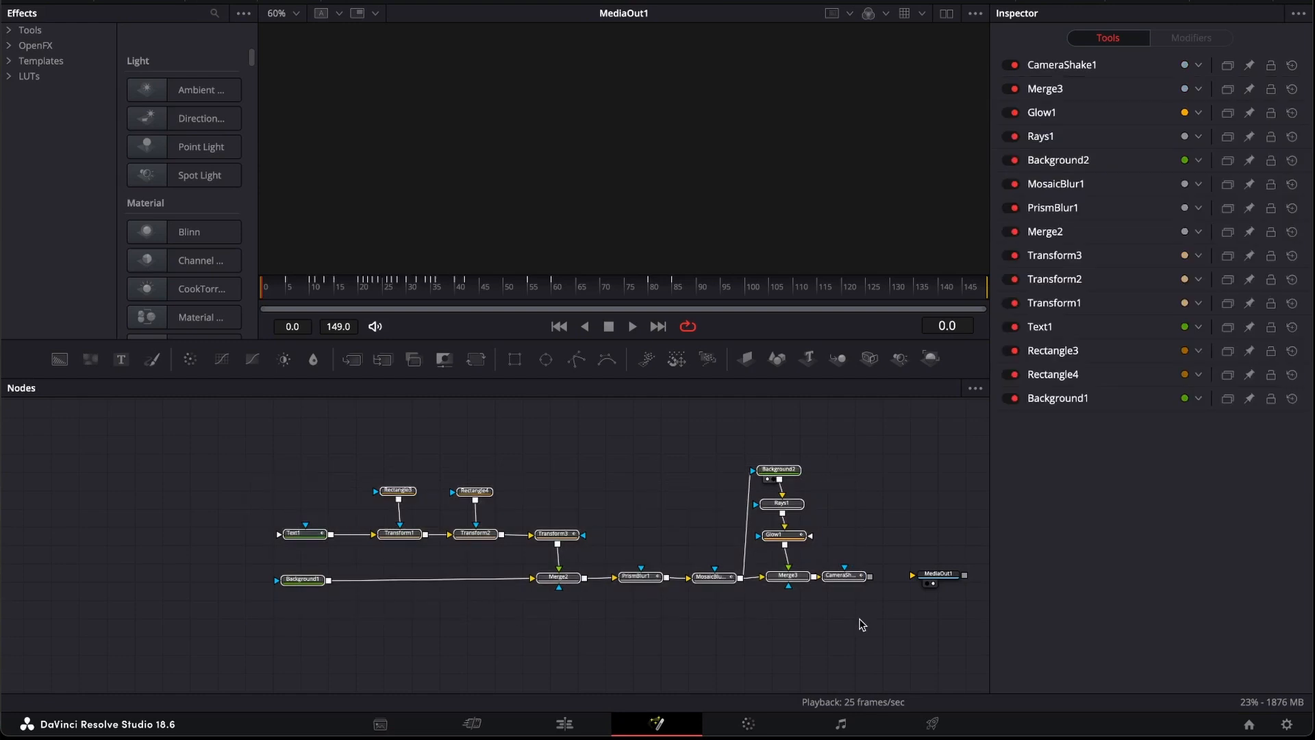
pyautogui.hotkey('ctrl', 'g')
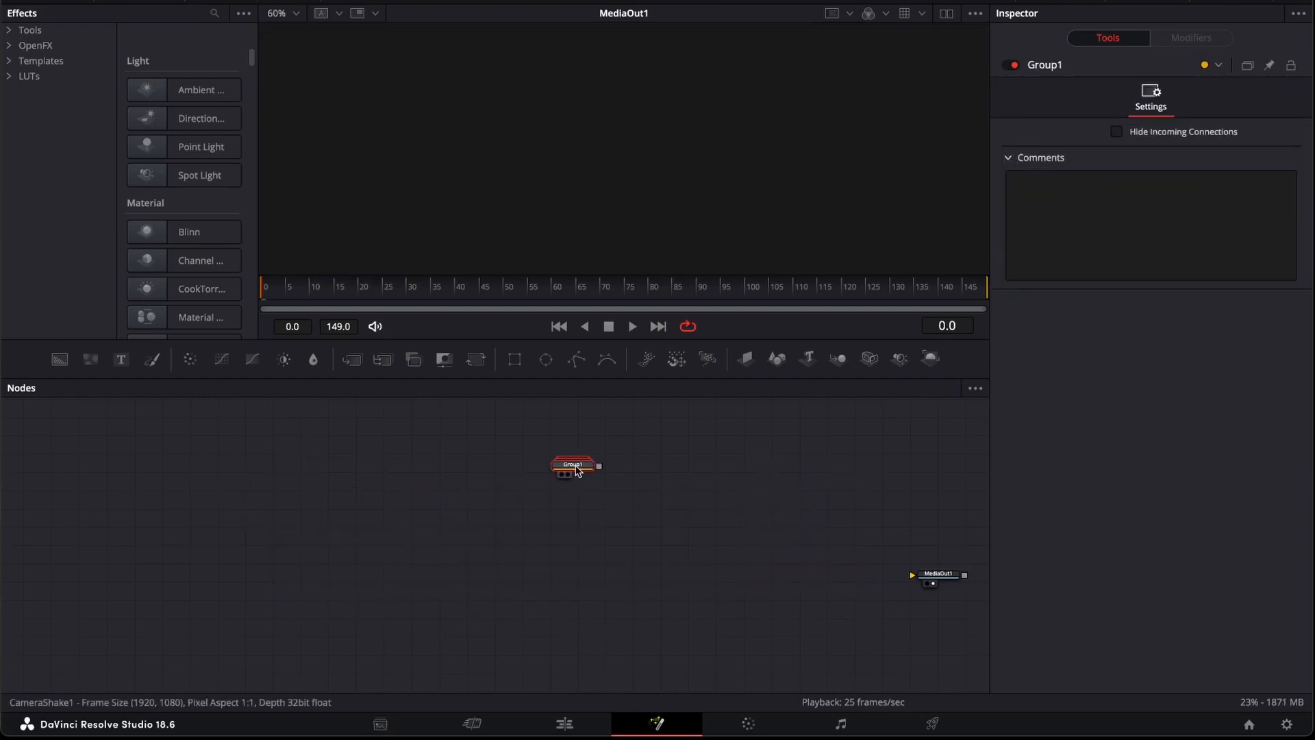
# Rename the new node group as Glitch1
pyautogui.press('F2')
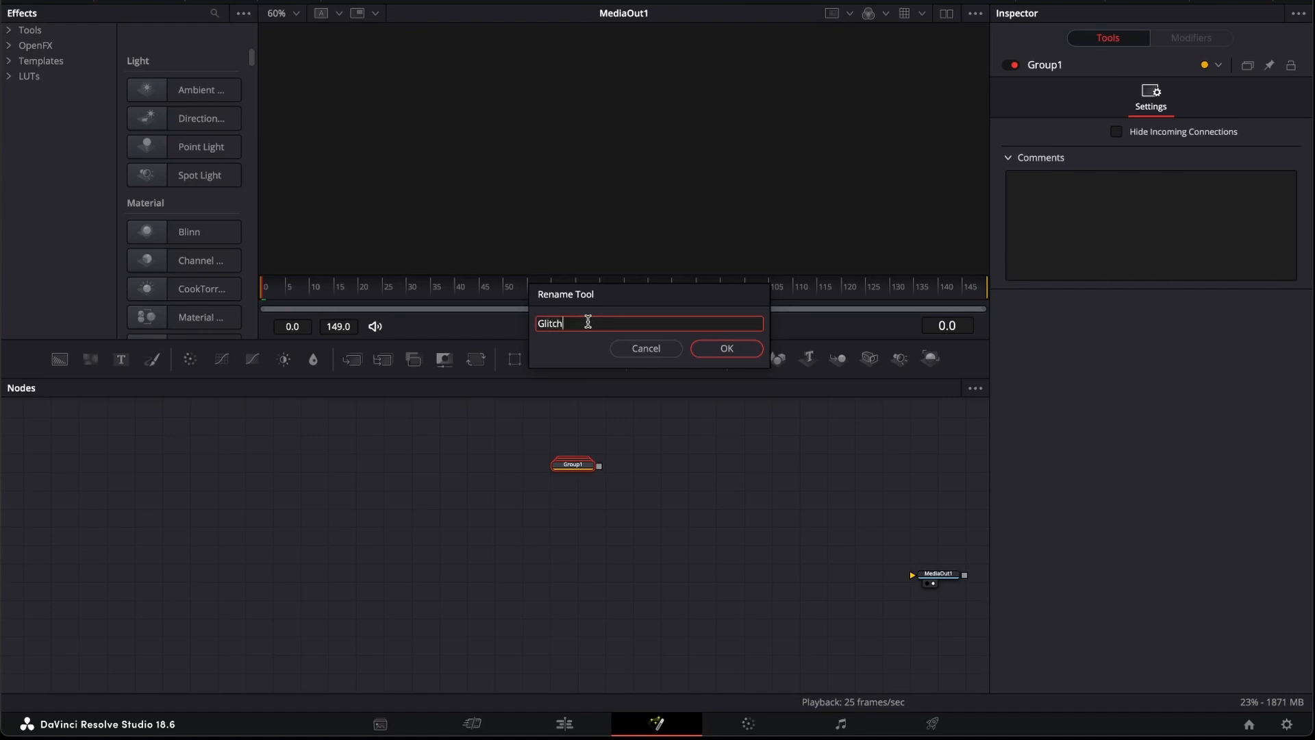
pyautogui.write('Glitch1')
pyautogui.press('Return')
# Place the Glitch1 group in the upper-left corner of the node graph and MediaOut1 closer to it, leaving space between them
pyautogui.moveTo(573, 463); pyautogui.dragTo(163, 468)
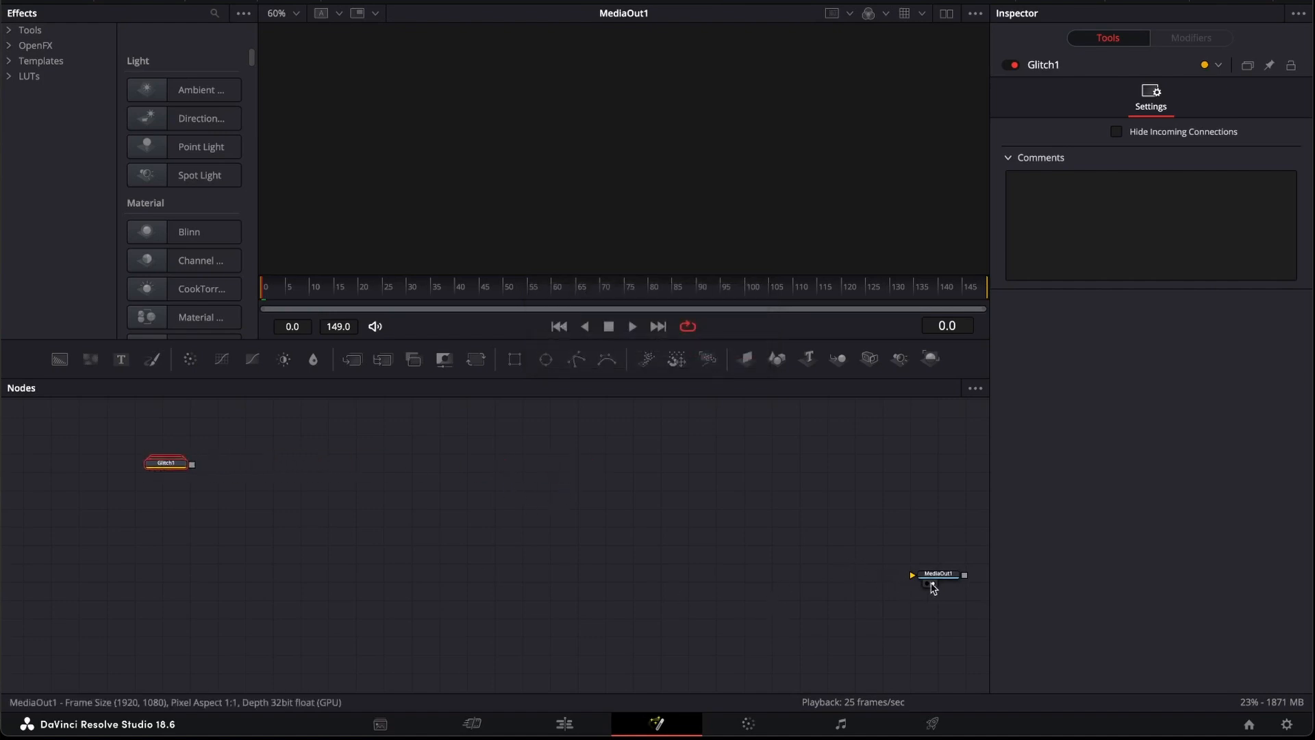
pyautogui.moveTo(944, 581); pyautogui.dragTo(840, 575)
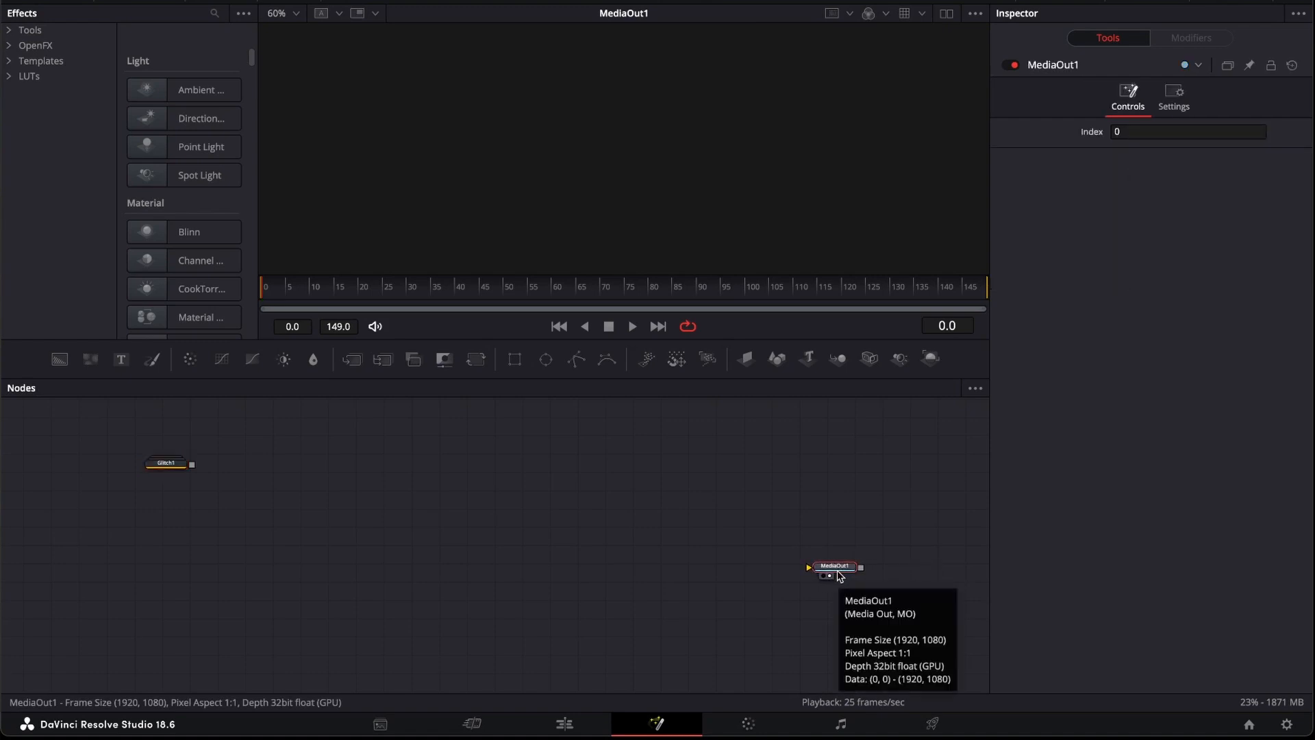
pyautogui.moveTo(846, 570); pyautogui.dragTo(835, 531)
pyautogui.moveTo(171, 464); pyautogui.dragTo(76, 442)
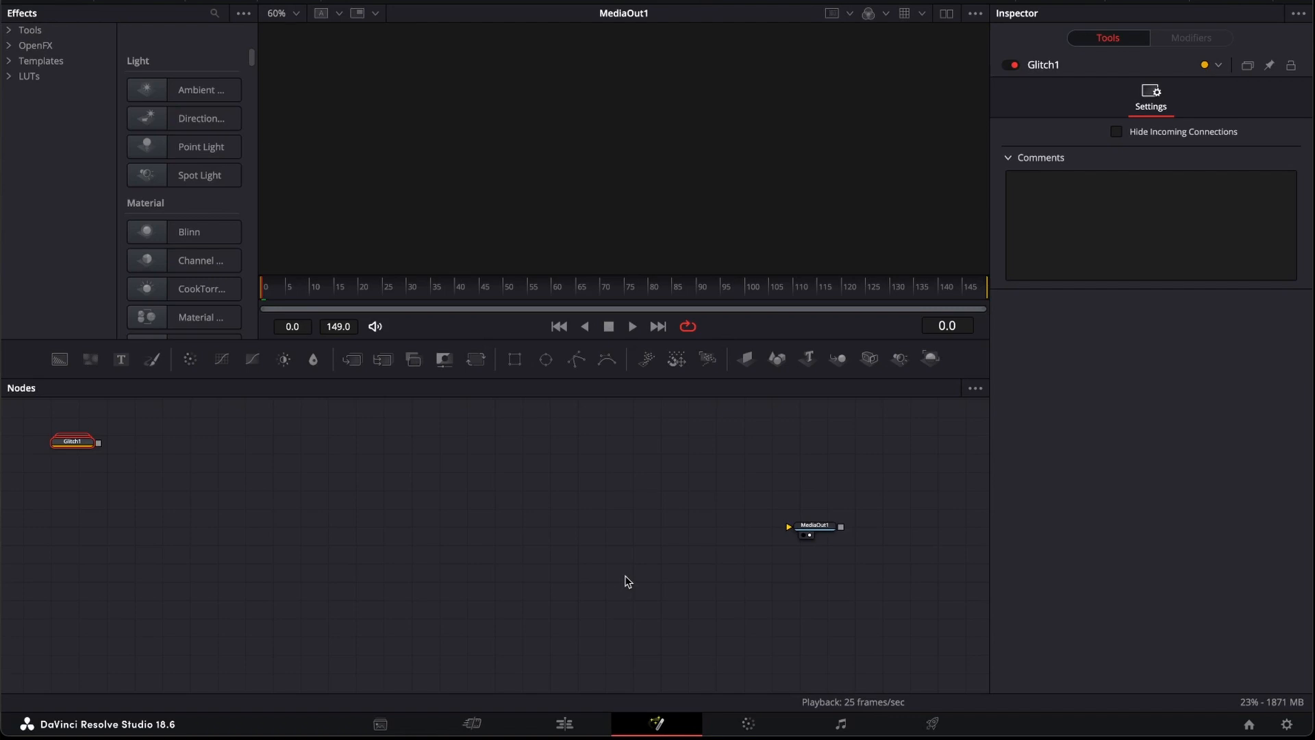
# Add a Background node feeding MediaOut1, set its alpha to 0.0 and place it below the Glitch1 group
pyautogui.moveTo(49, 359); pyautogui.dragTo(812, 534)
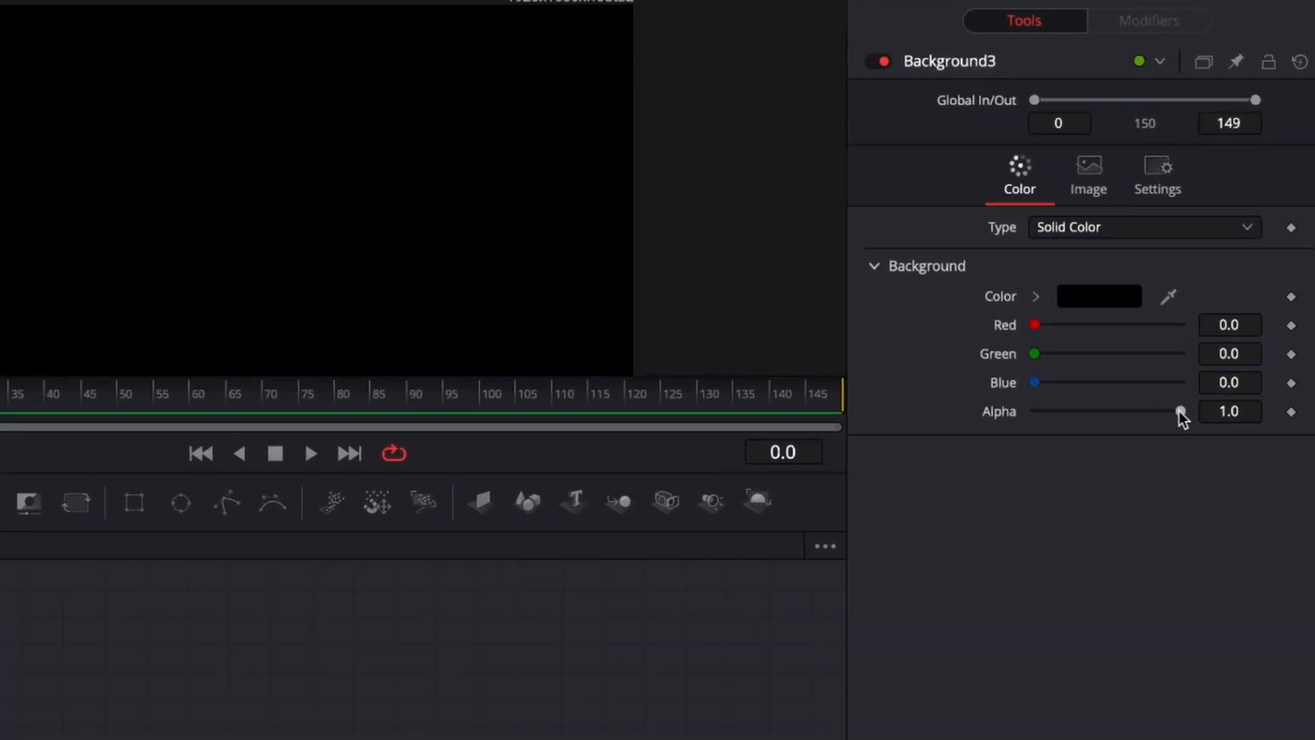
pyautogui.moveTo(1180, 412); pyautogui.dragTo(1021, 418)
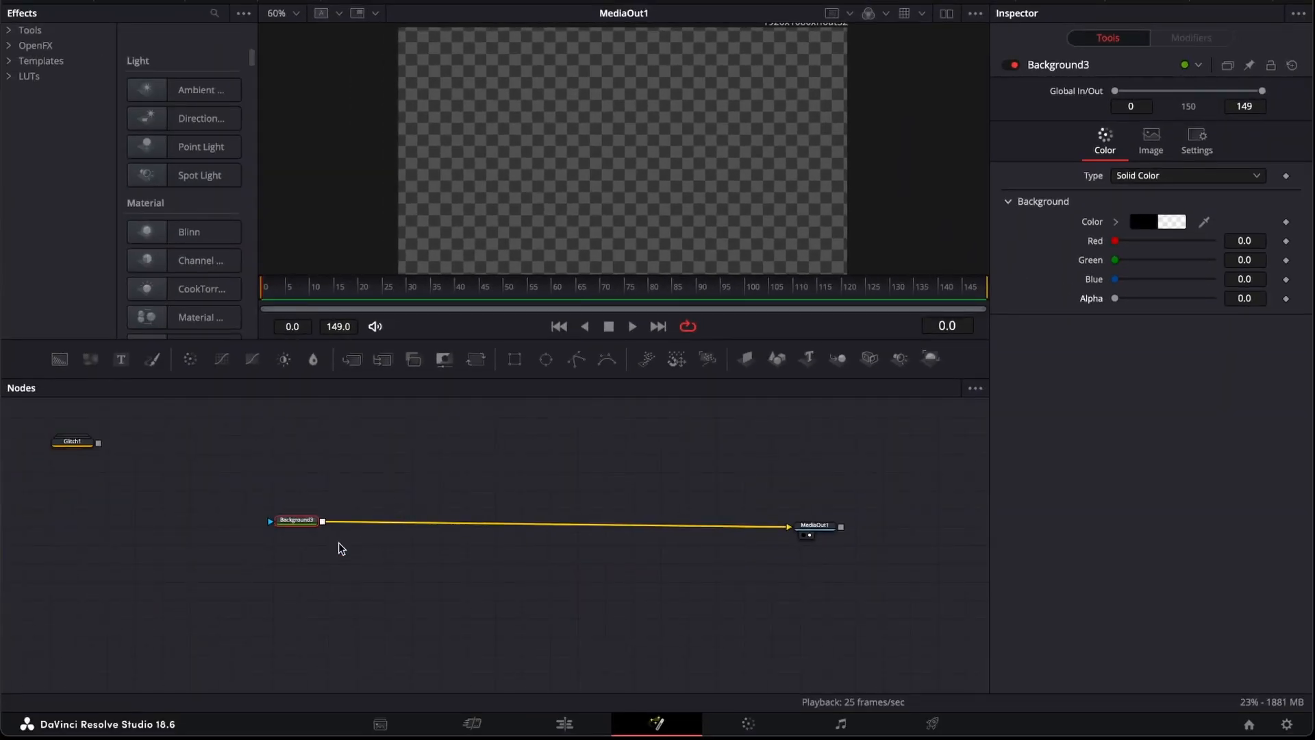
pyautogui.moveTo(294, 525); pyautogui.dragTo(215, 533)
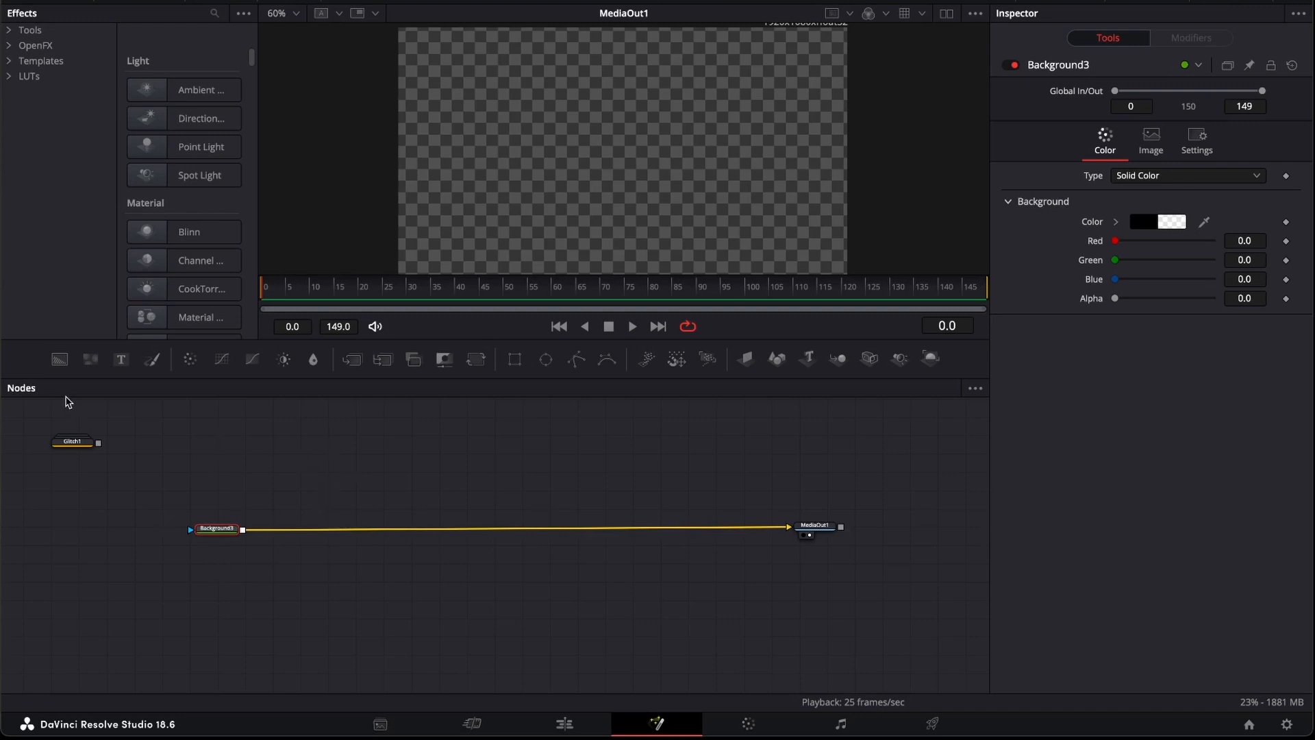
# Add a Text node above the background, enter the creator's username as its text and set the font to Basement Grotesque
pyautogui.moveTo(123, 364); pyautogui.dragTo(246, 458)
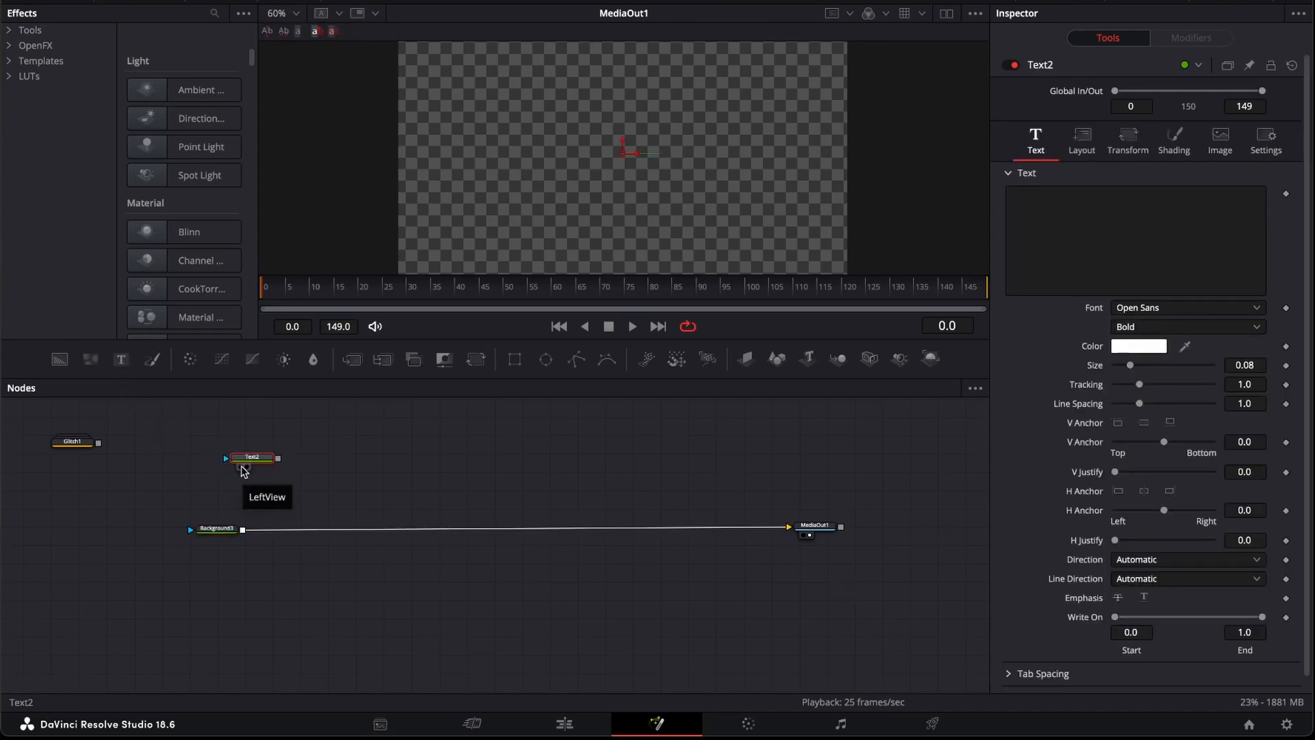
pyautogui.click(1091, 211)
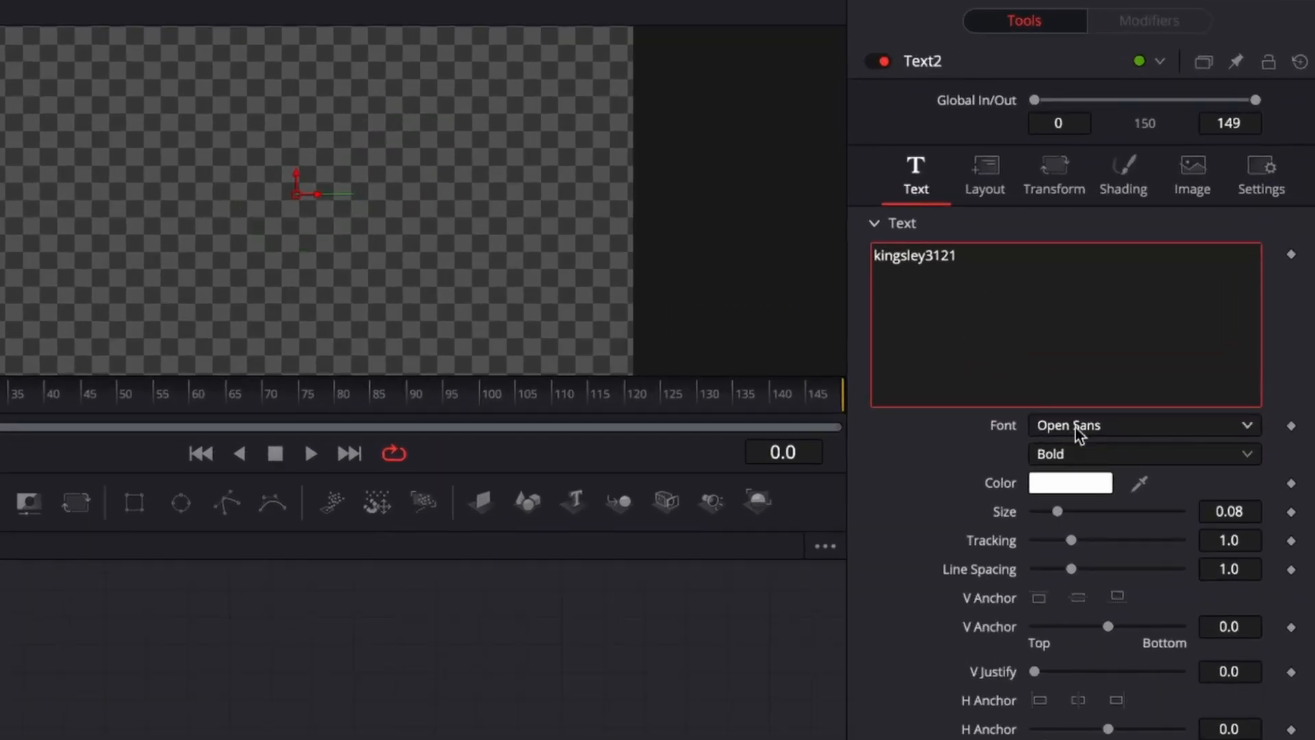
pyautogui.click(1075, 426)
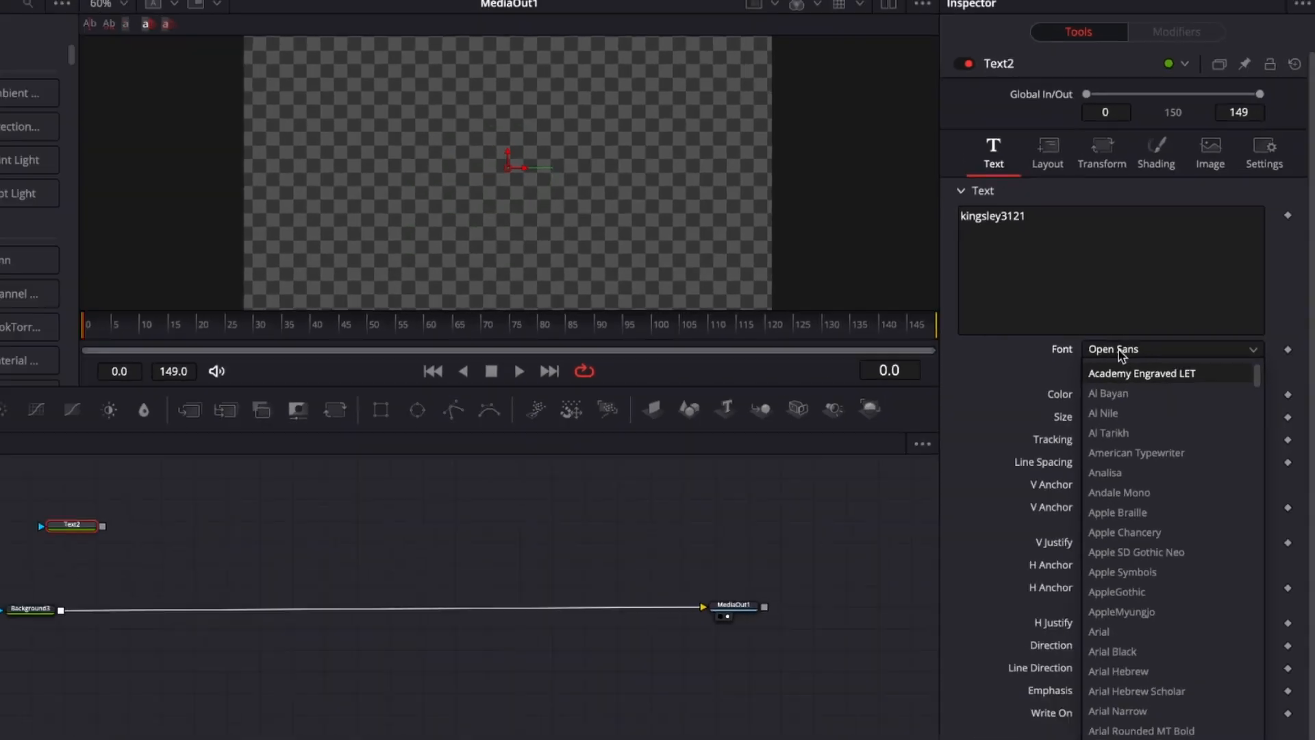
pyautogui.scroll(-8, 1088, 608)
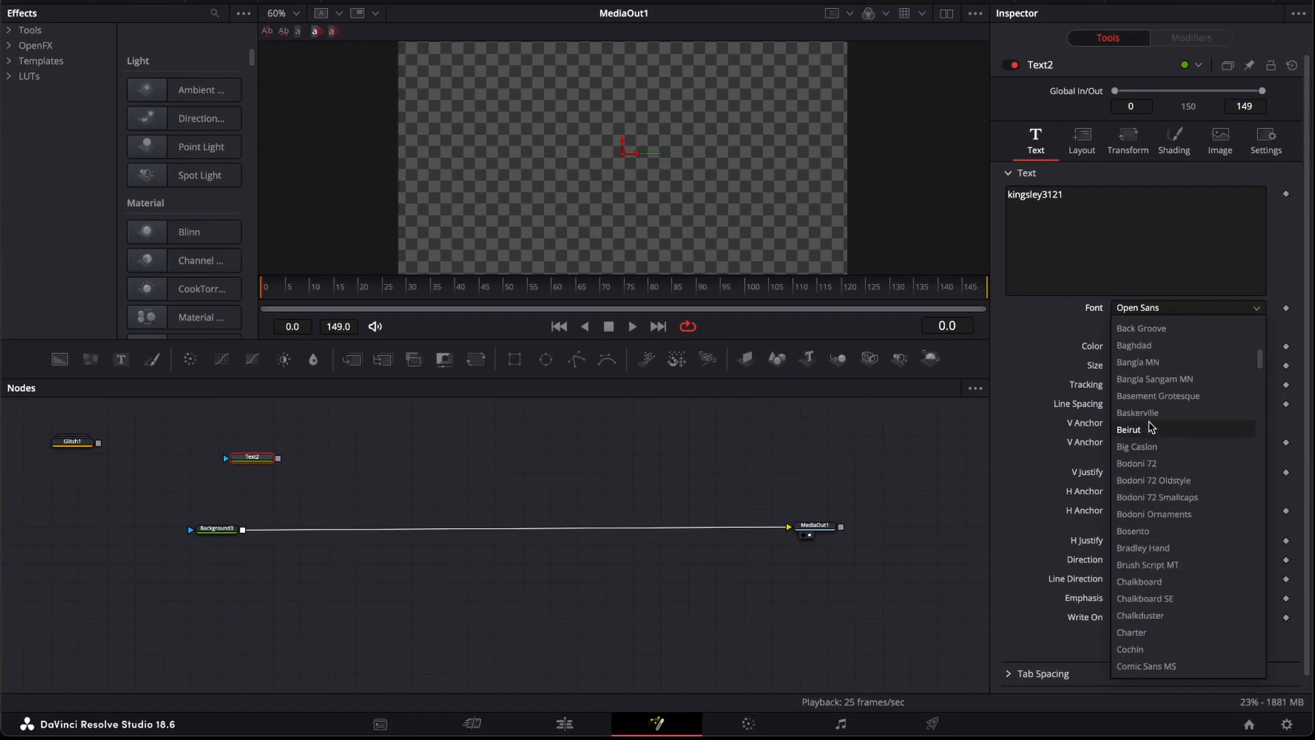
pyautogui.click(1153, 397)
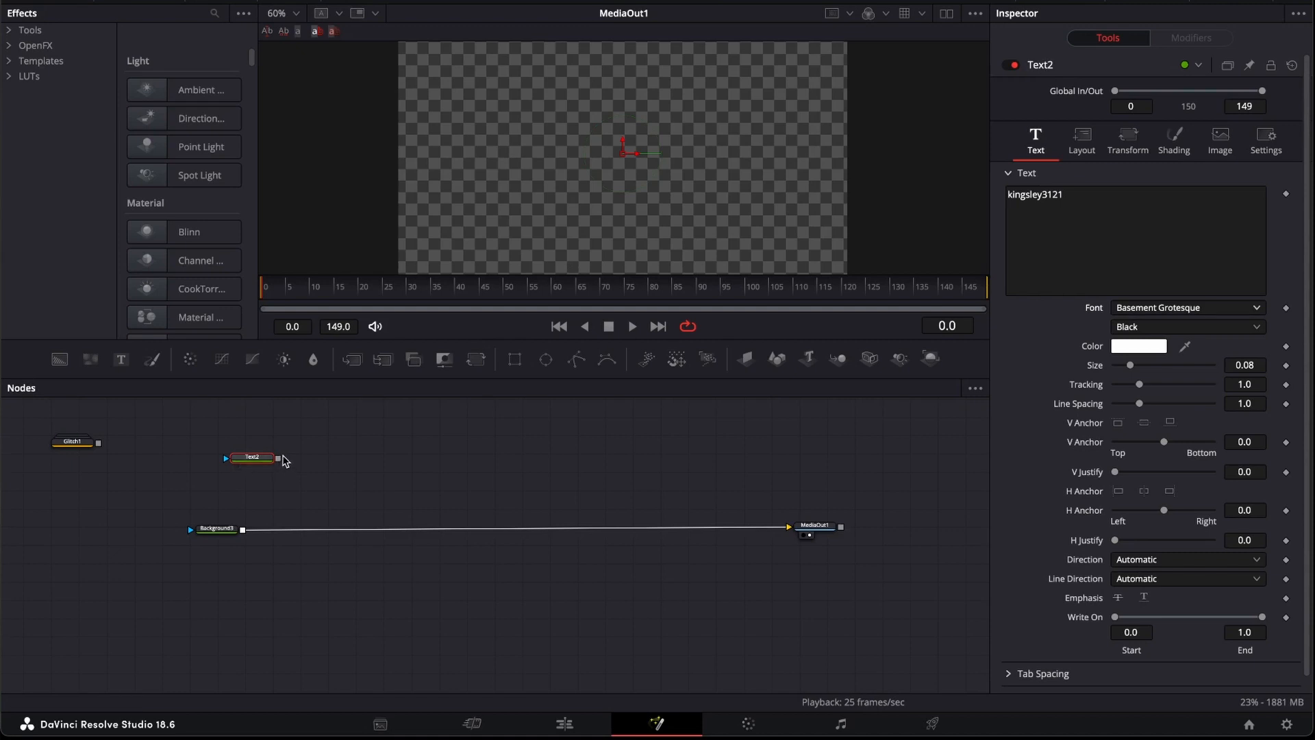
# Show the Text node in the viewer and set its text size to 0.11
pyautogui.click(248, 469)
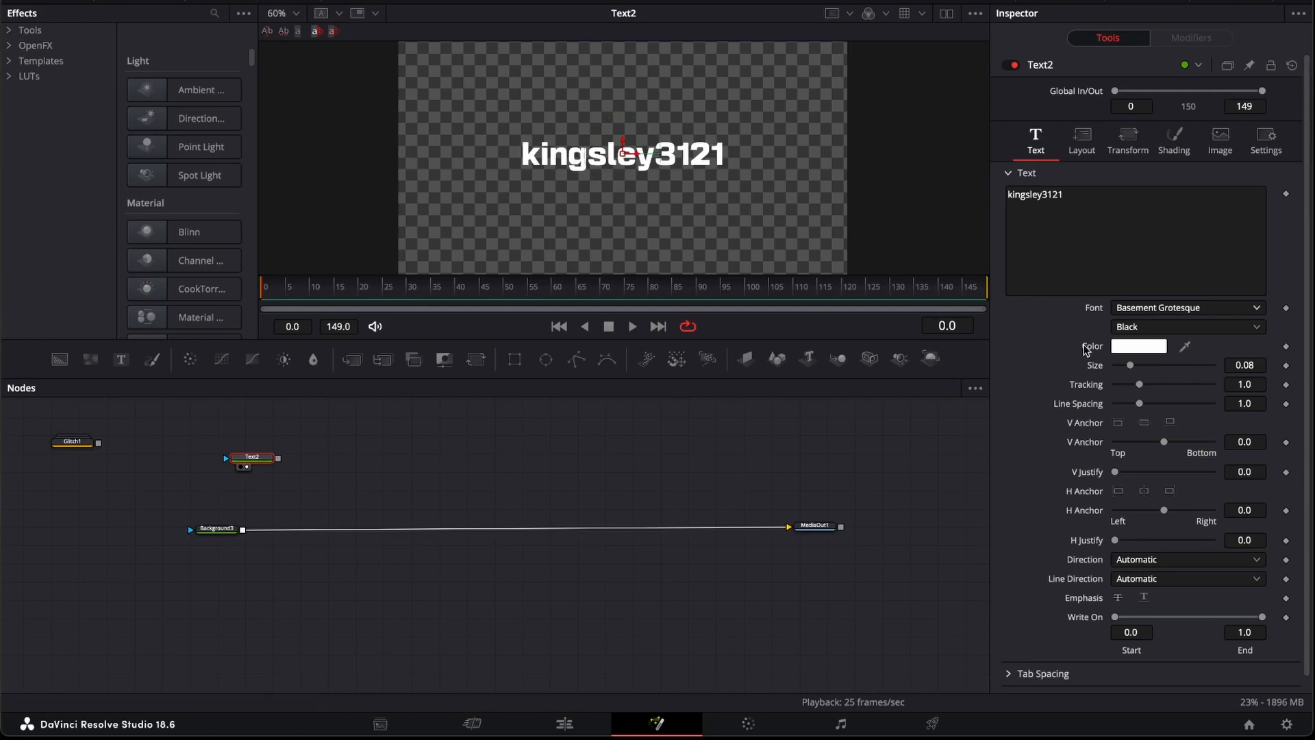
pyautogui.moveTo(1244, 365); pyautogui.dragTo(1260, 365)
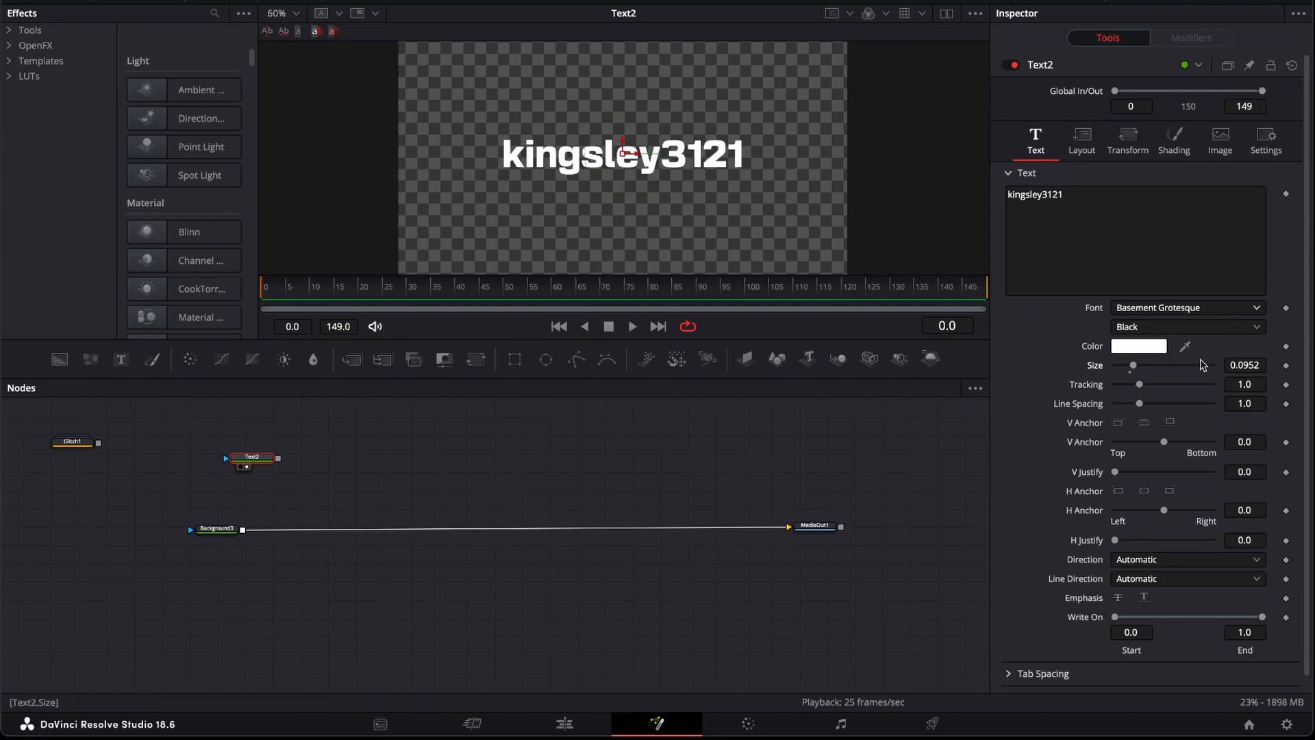
pyautogui.moveTo(1252, 365); pyautogui.dragTo(1271, 365)
pyautogui.moveTo(1271, 365); pyautogui.dragTo(1276, 365)
pyautogui.moveTo(270, 458); pyautogui.dragTo(264, 468)
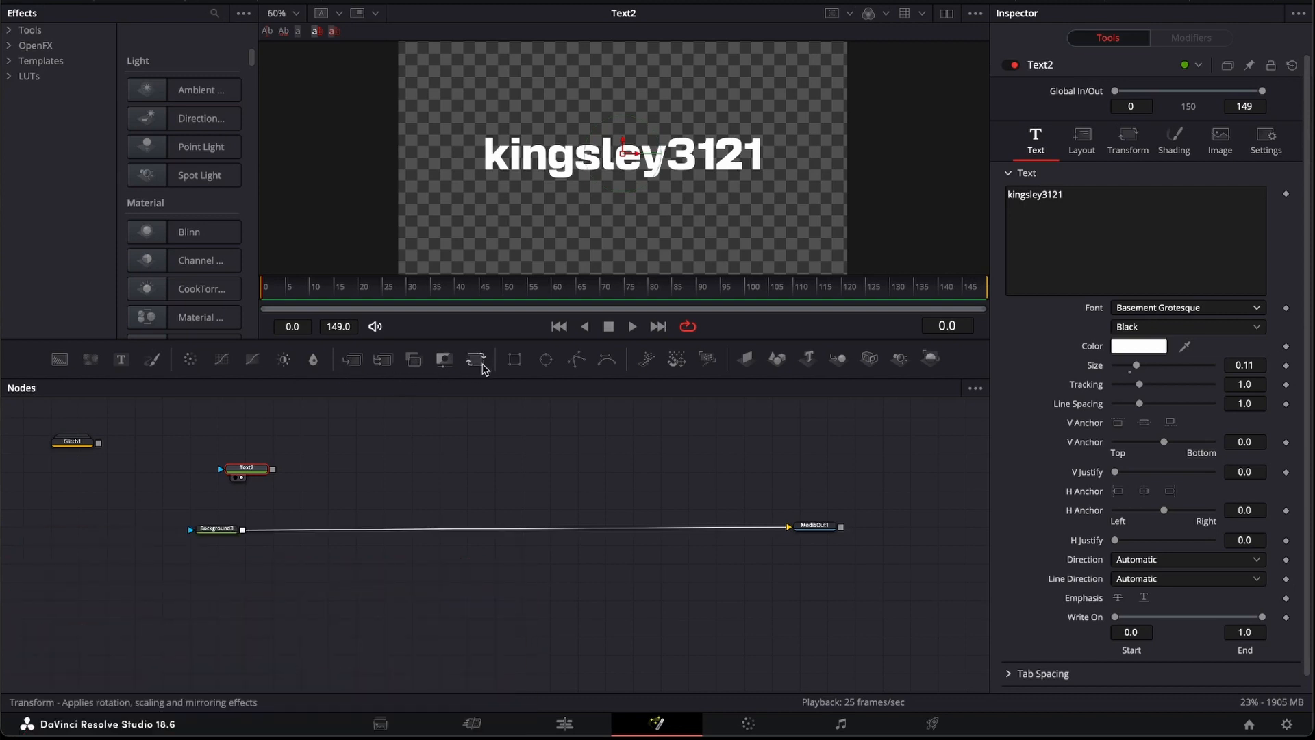
# Add a Transform node after the Text node and attach a Rectangle mask to it
pyautogui.click(477, 361)
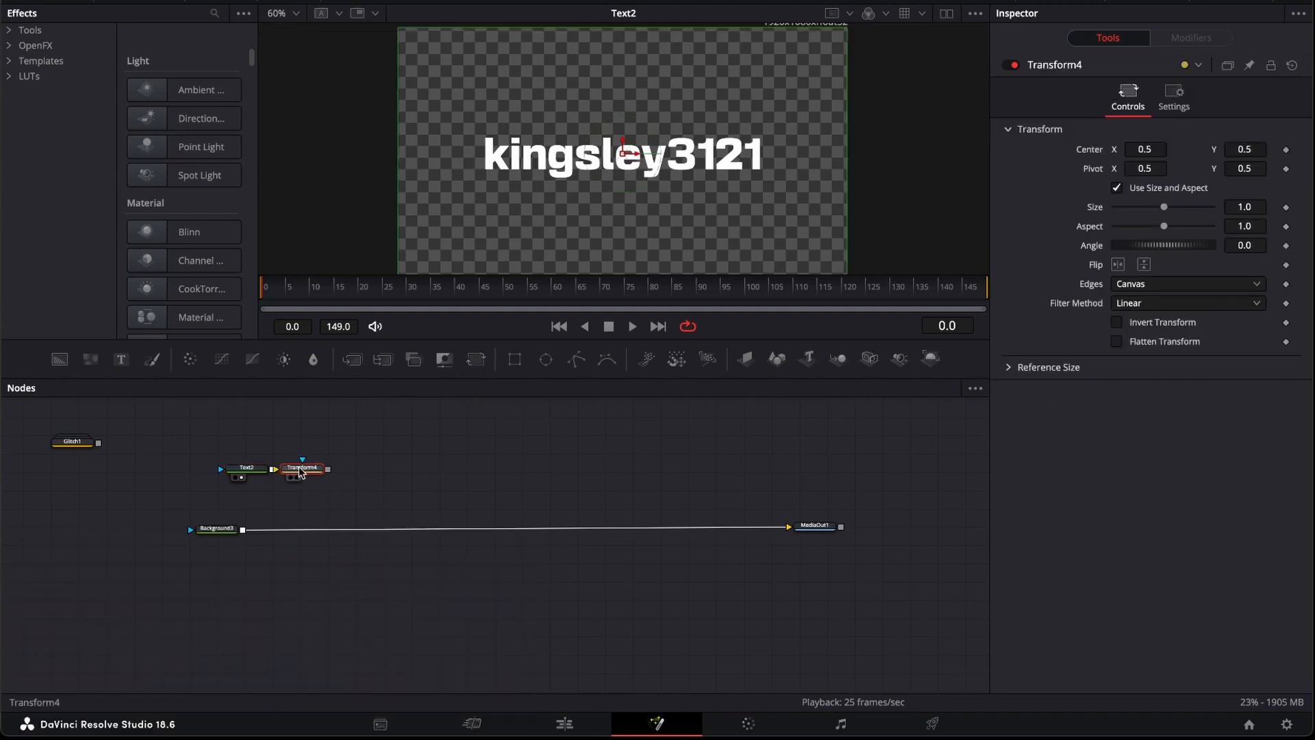
pyautogui.moveTo(299, 471); pyautogui.dragTo(339, 471)
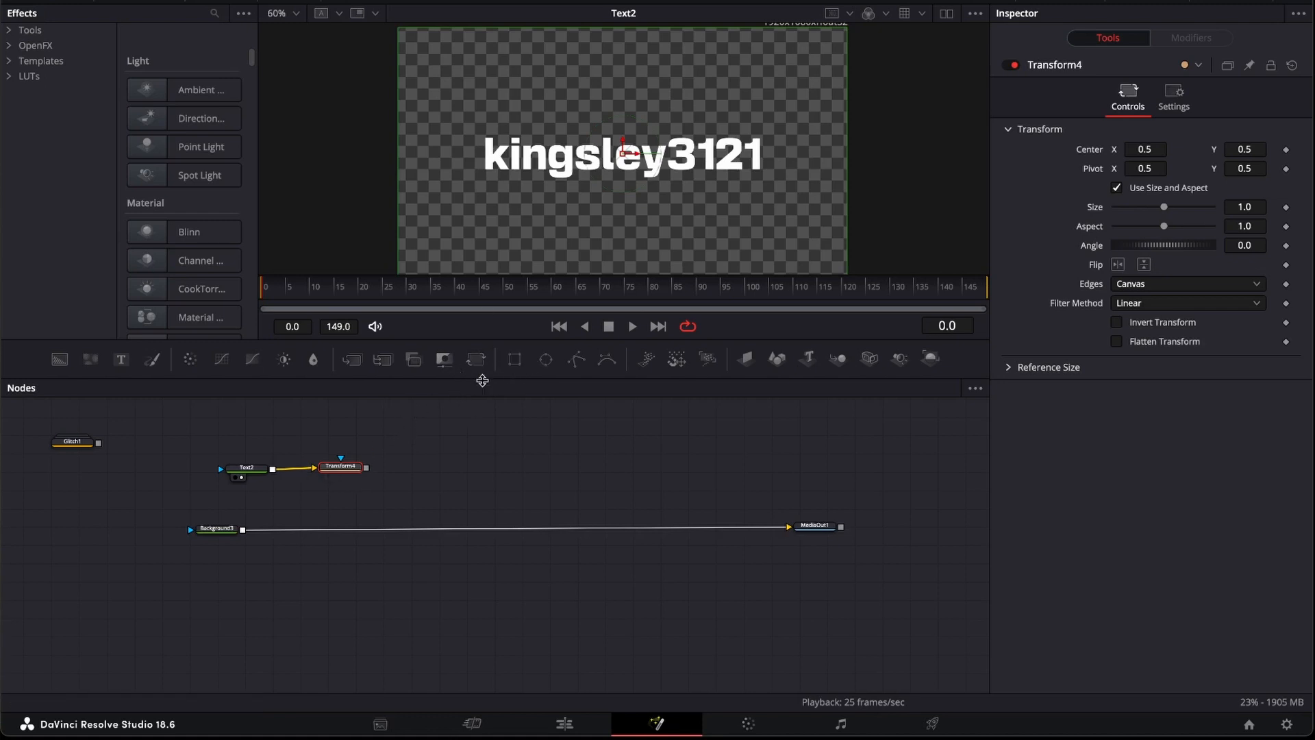
pyautogui.click(513, 364)
pyautogui.moveTo(335, 450); pyautogui.dragTo(335, 436)
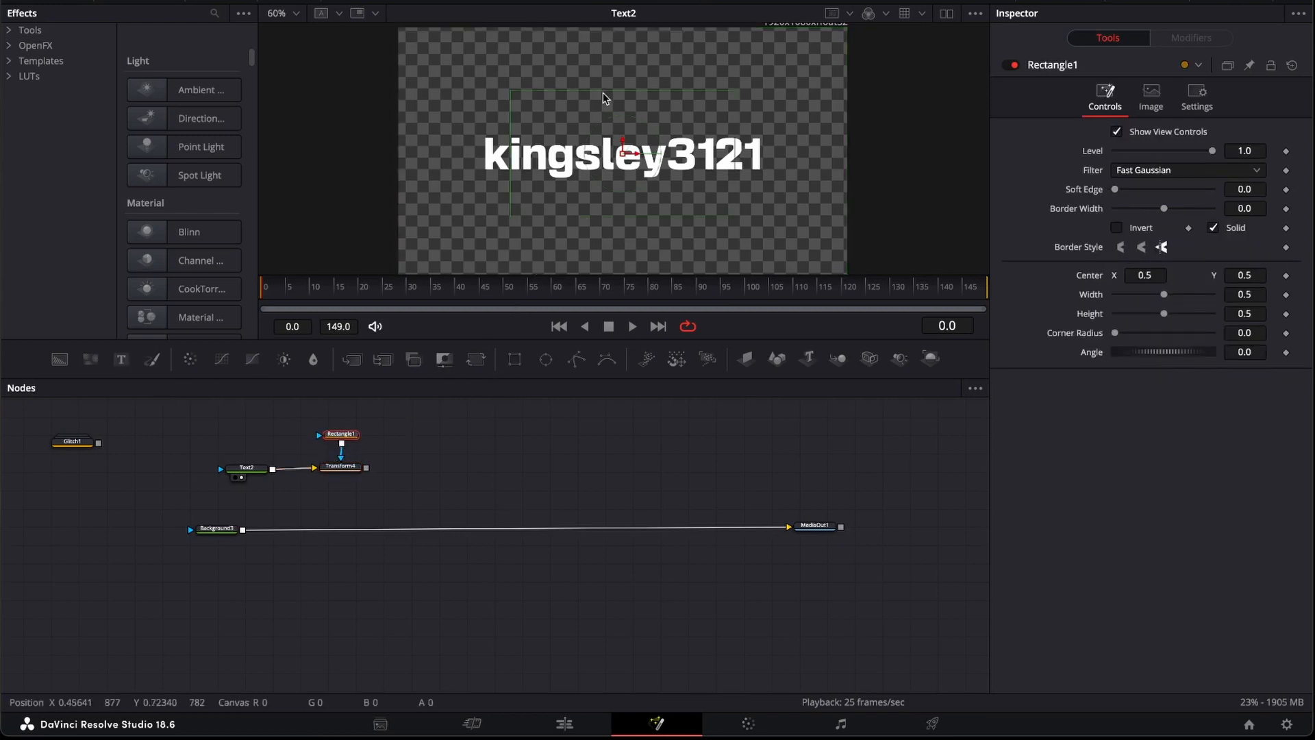
# Reshape the rectangle mask into a thin strip about 0.04 high across the text, extending past both ends of the word
pyautogui.moveTo(613, 95); pyautogui.dragTo(615, 148)
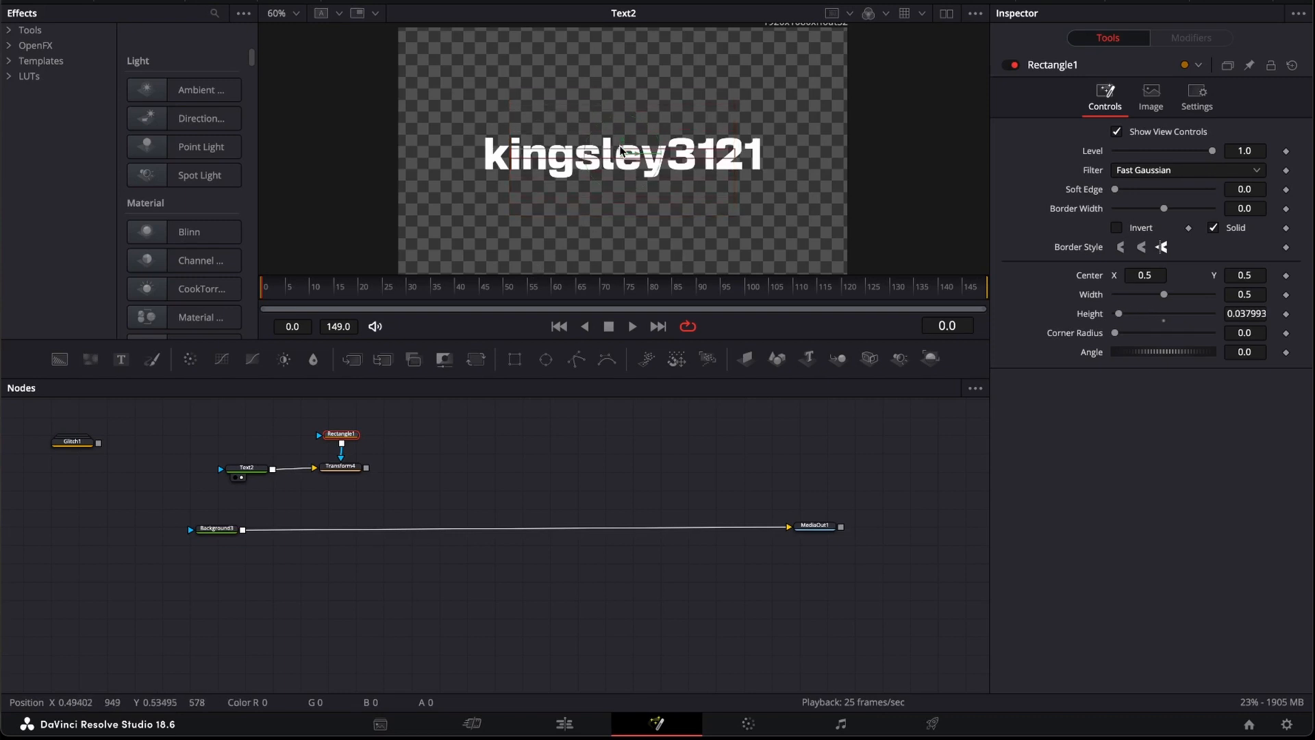
pyautogui.scroll(3, 590, 197)
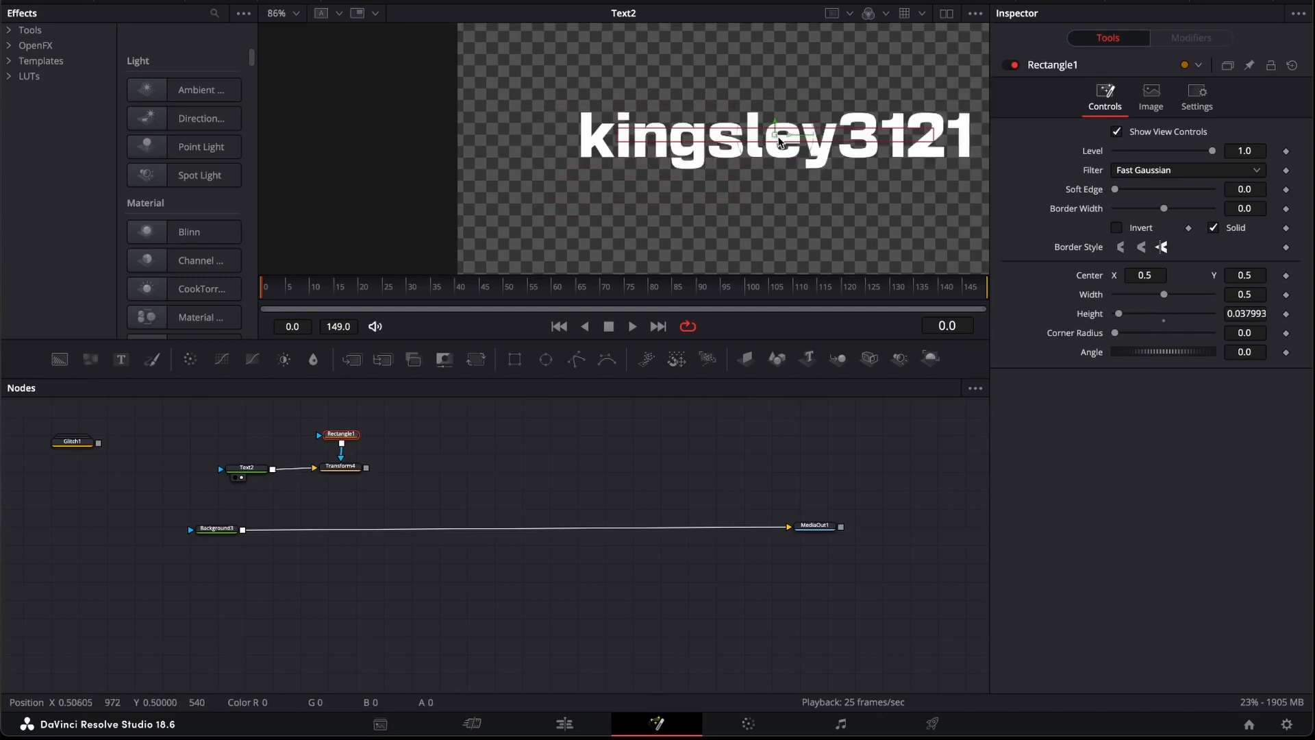
pyautogui.scroll(-2, 953, 162)
pyautogui.scroll(3, 953, 162)
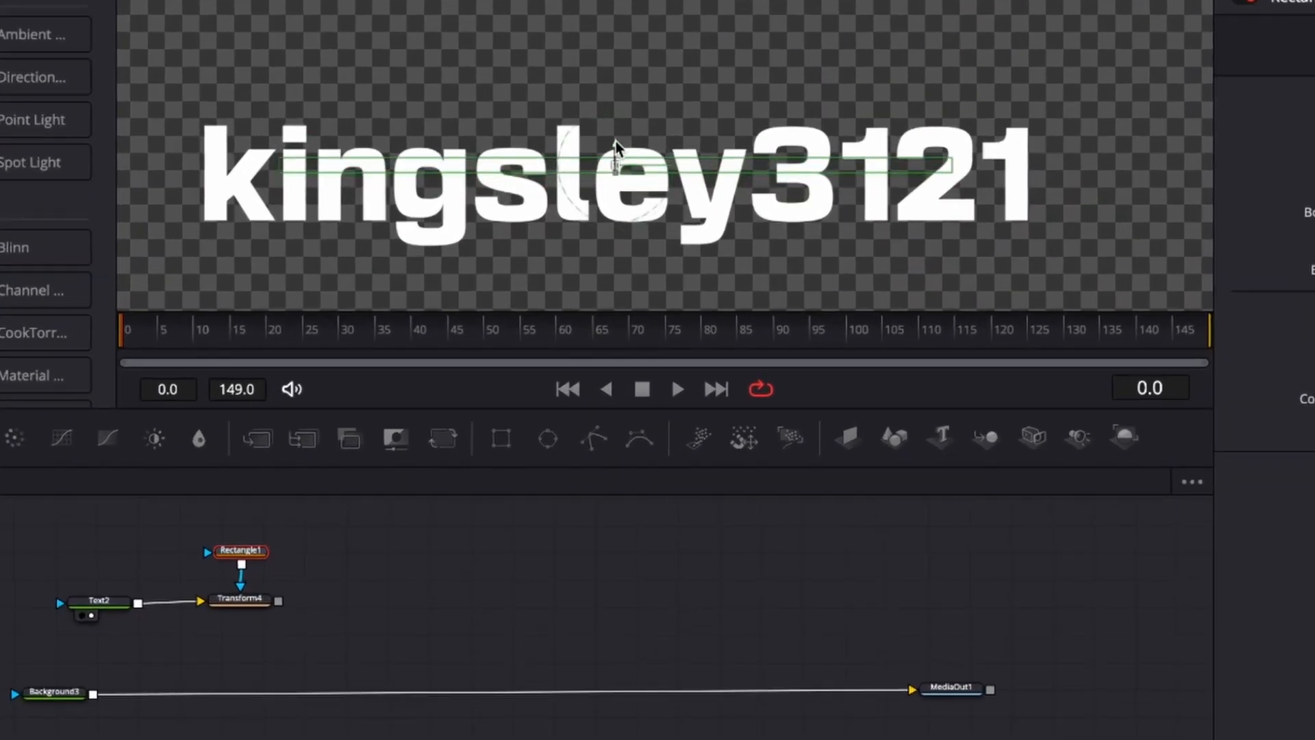
pyautogui.moveTo(952, 165); pyautogui.dragTo(1068, 167)
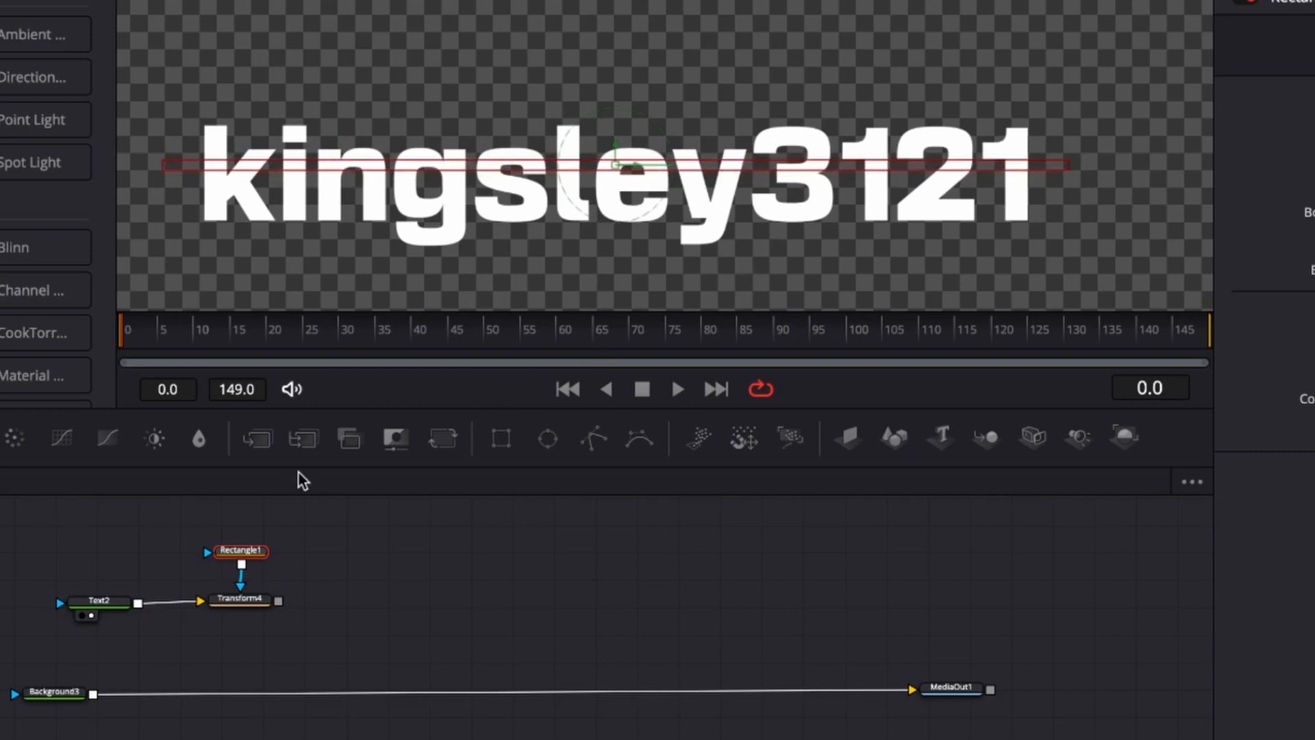
# Copy the rectangle mask and its Transform node together and paste both as instances beside the originals
pyautogui.moveTo(245, 528); pyautogui.dragTo(248, 636)
pyautogui.click(231, 611)
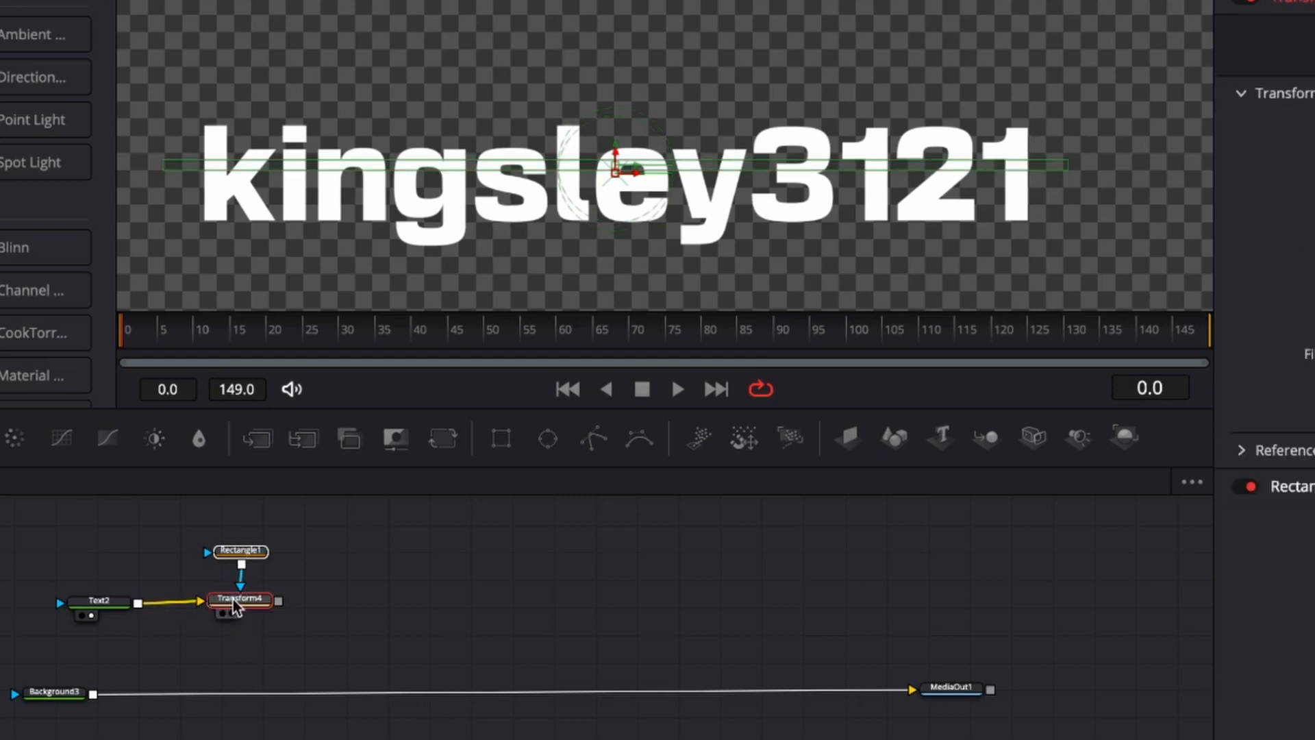
pyautogui.rightClick(232, 608)
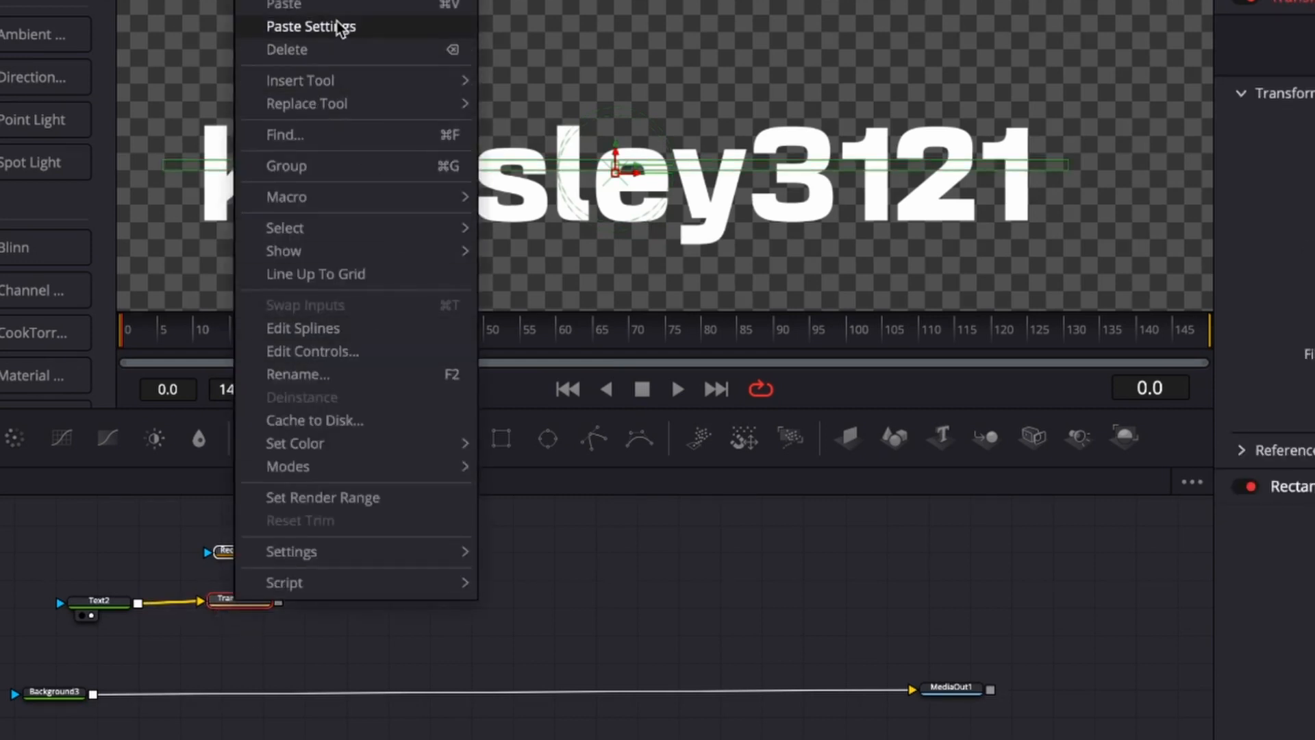
pyautogui.click(332, 0)
pyautogui.rightClick(341, 584)
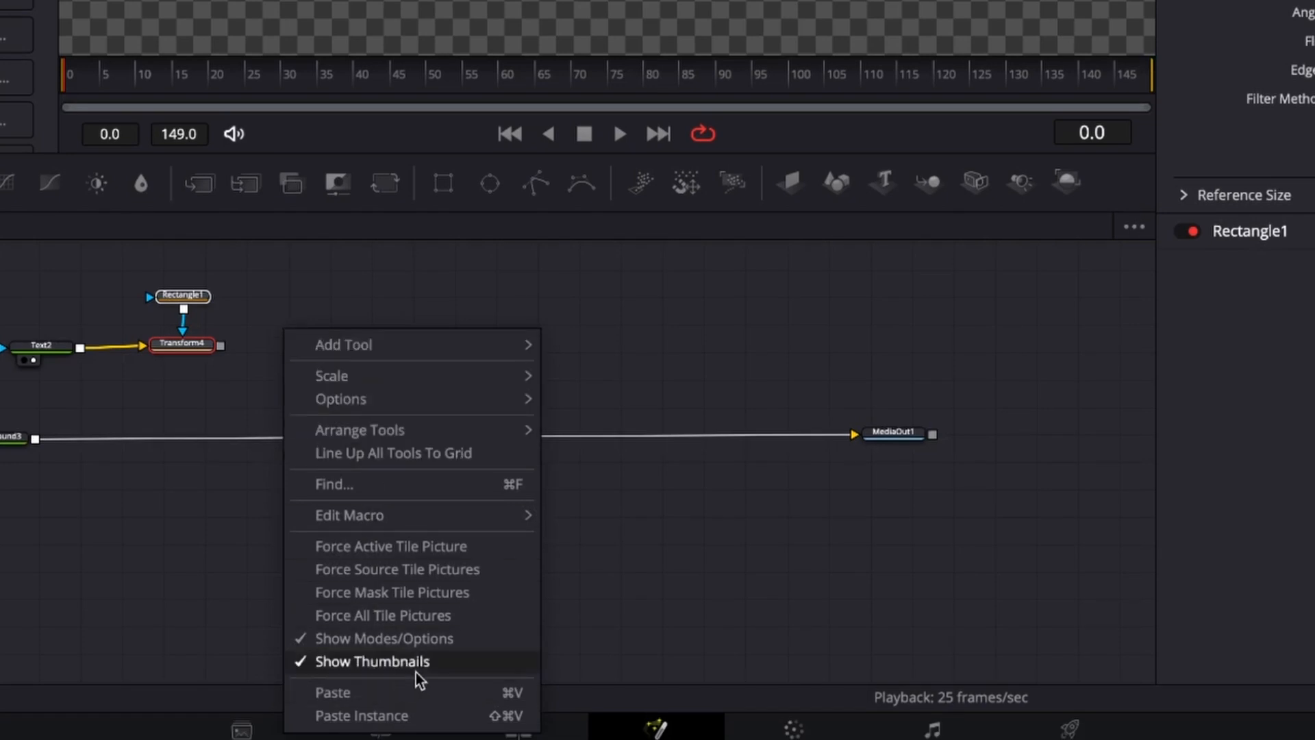
pyautogui.click(348, 715)
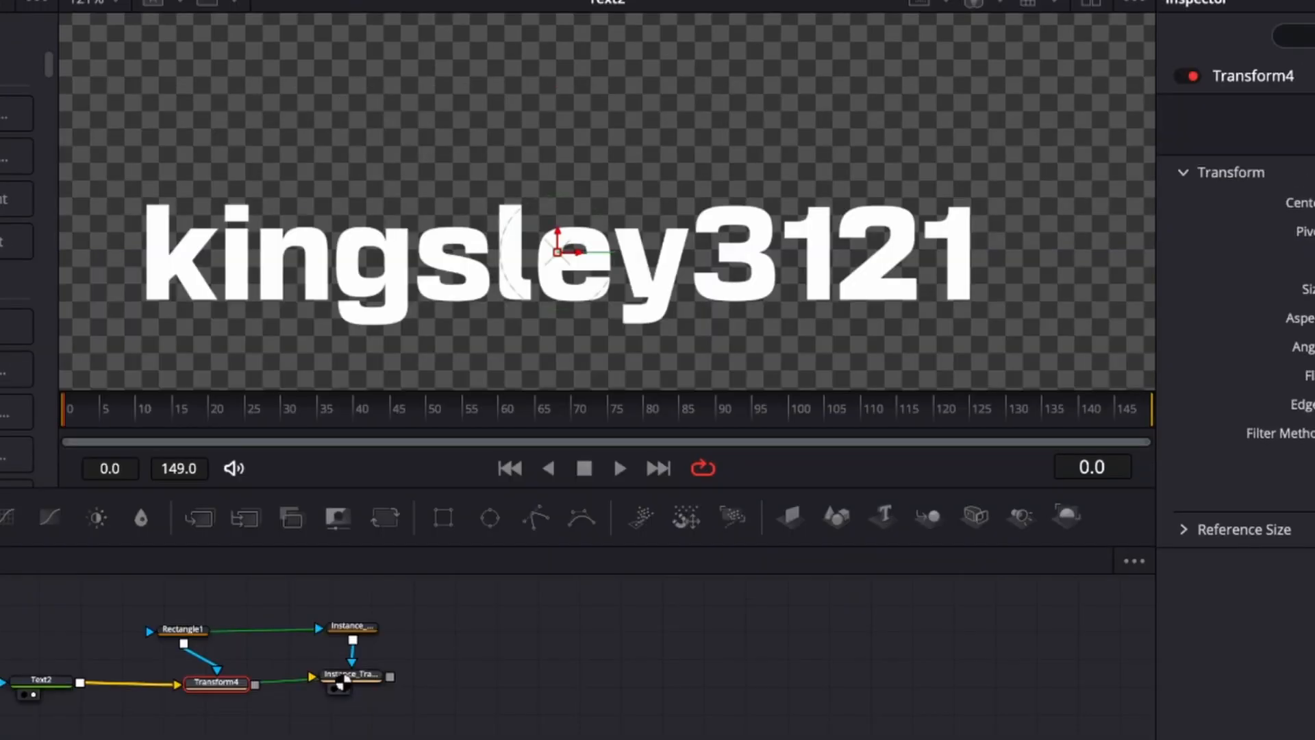
# Add another Transform node after the instanced transform and space the nodes out in a row
pyautogui.click(348, 675)
pyautogui.click(385, 519)
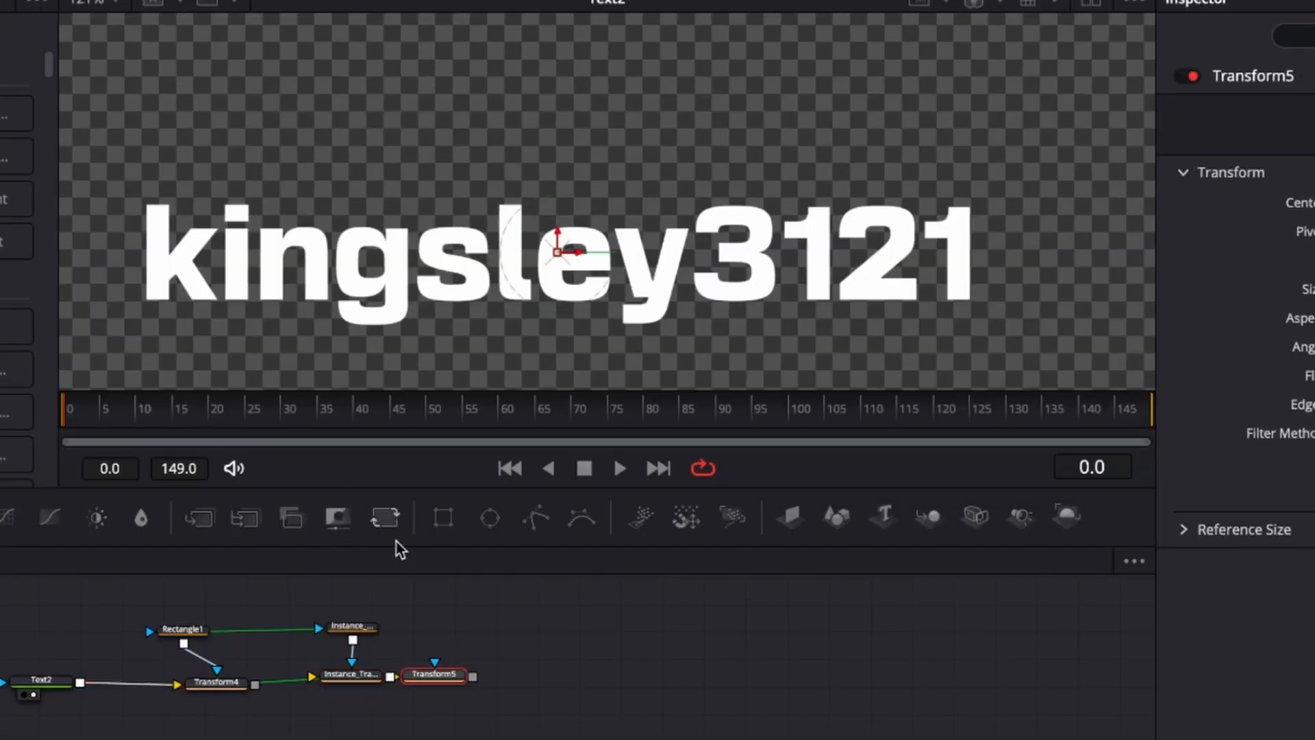
pyautogui.moveTo(436, 677); pyautogui.dragTo(520, 682)
pyautogui.moveTo(365, 677); pyautogui.dragTo(356, 677)
pyautogui.moveTo(528, 673); pyautogui.dragTo(482, 675)
pyautogui.click(482, 677)
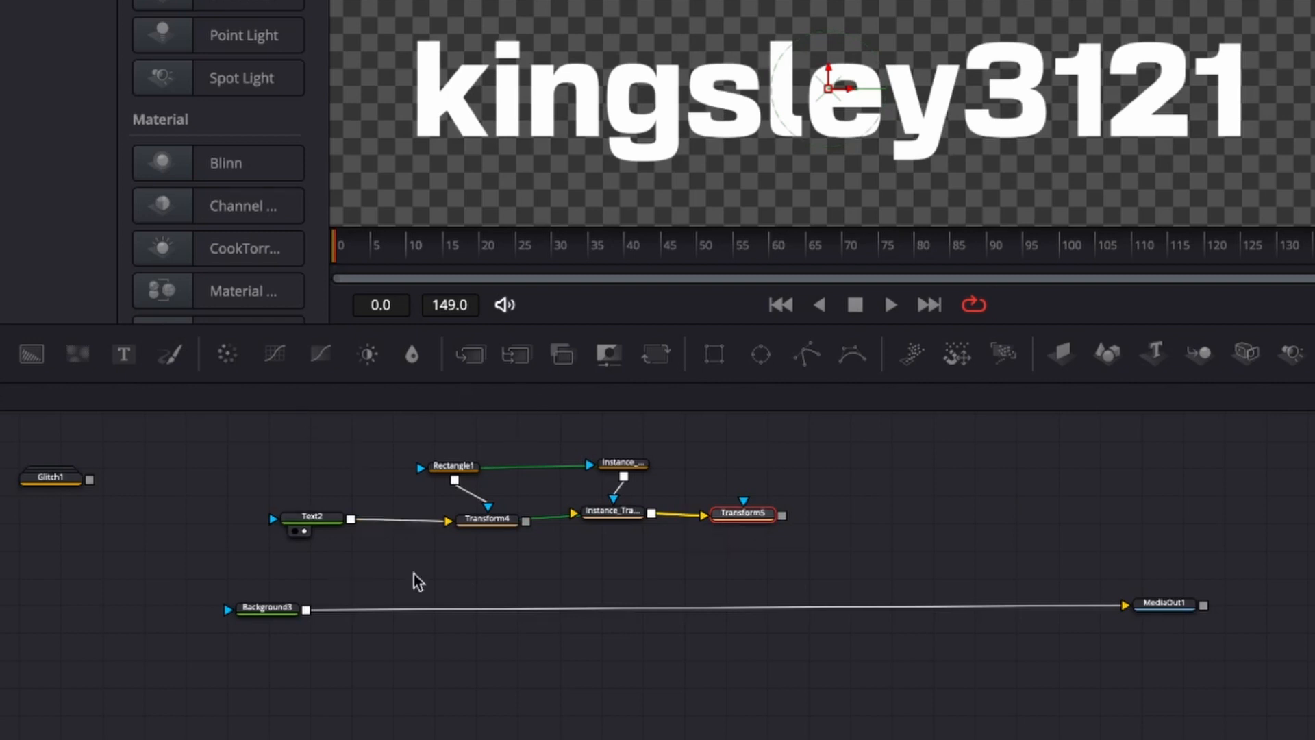
pyautogui.moveTo(623, 515); pyautogui.dragTo(623, 527)
pyautogui.click(620, 463)
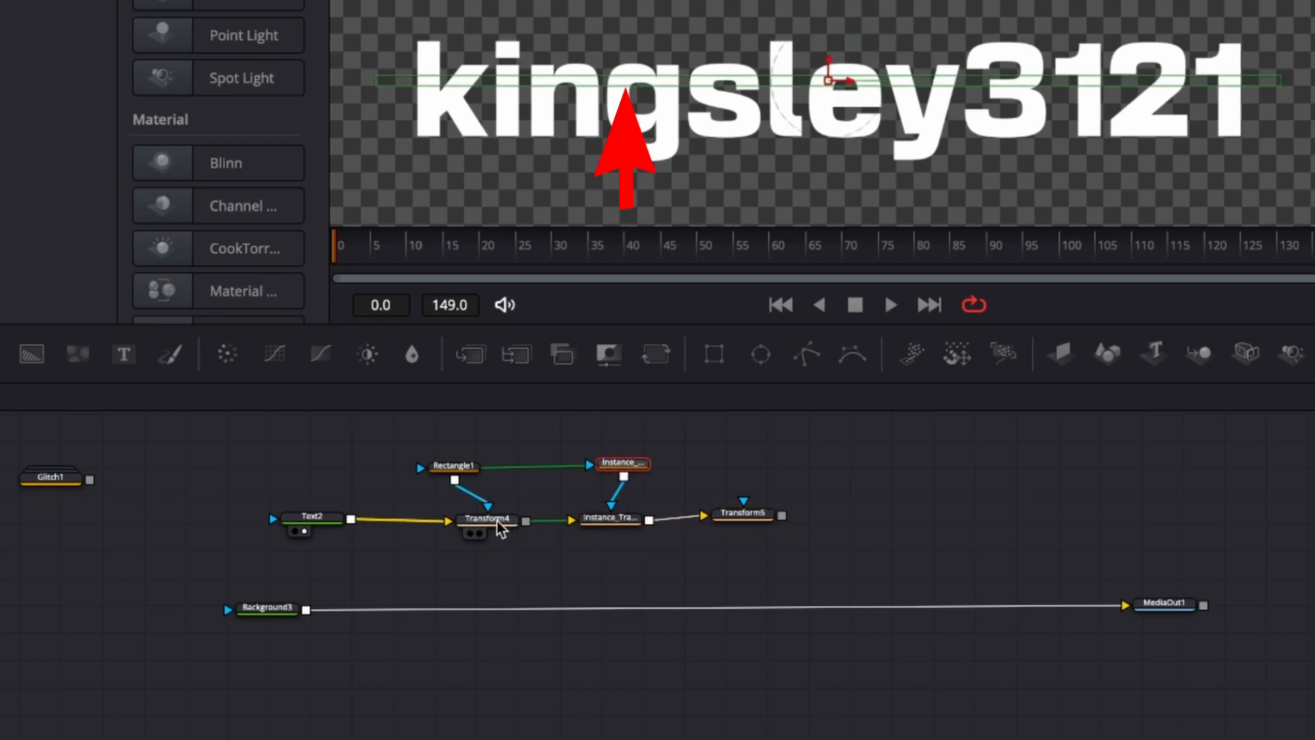
pyautogui.click(453, 466)
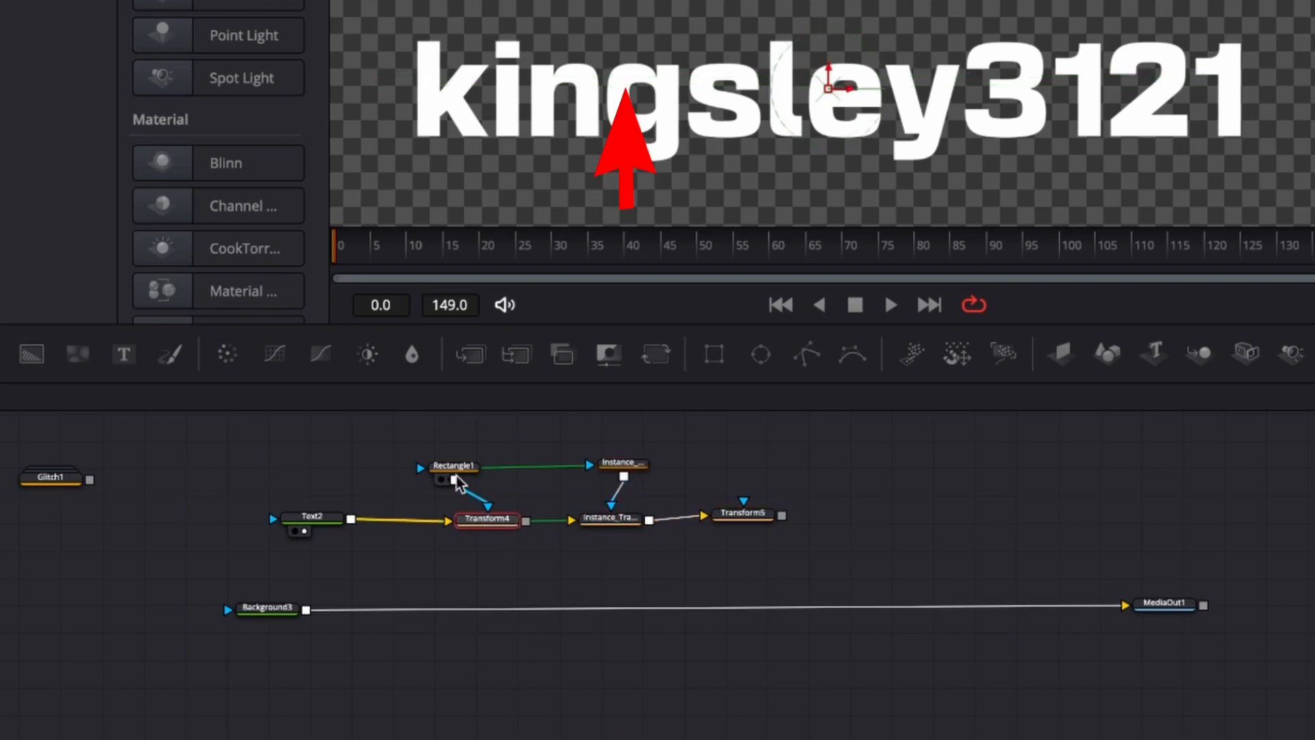
pyautogui.click(741, 515)
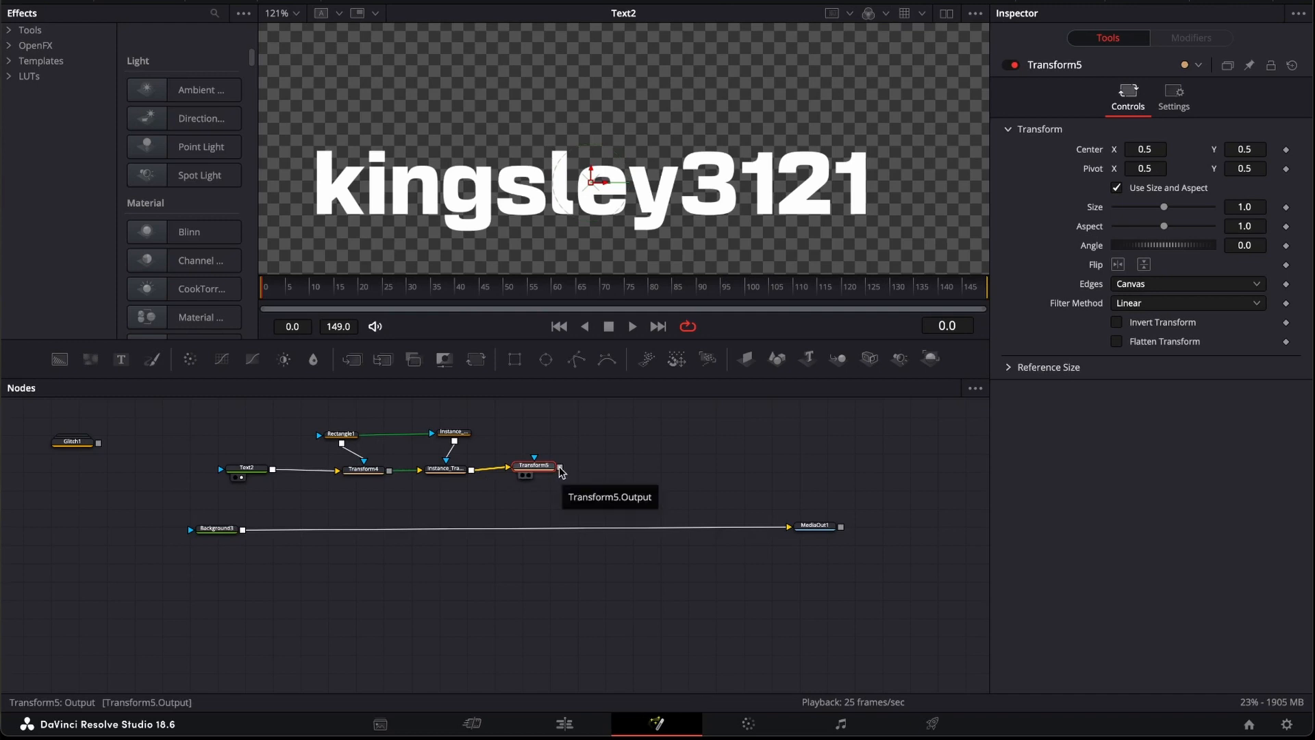
# Merge the last Transform's output over the Background feeding MediaOut, and show the full frame of the result in the viewer
pyautogui.moveTo(561, 470); pyautogui.dragTo(244, 536)
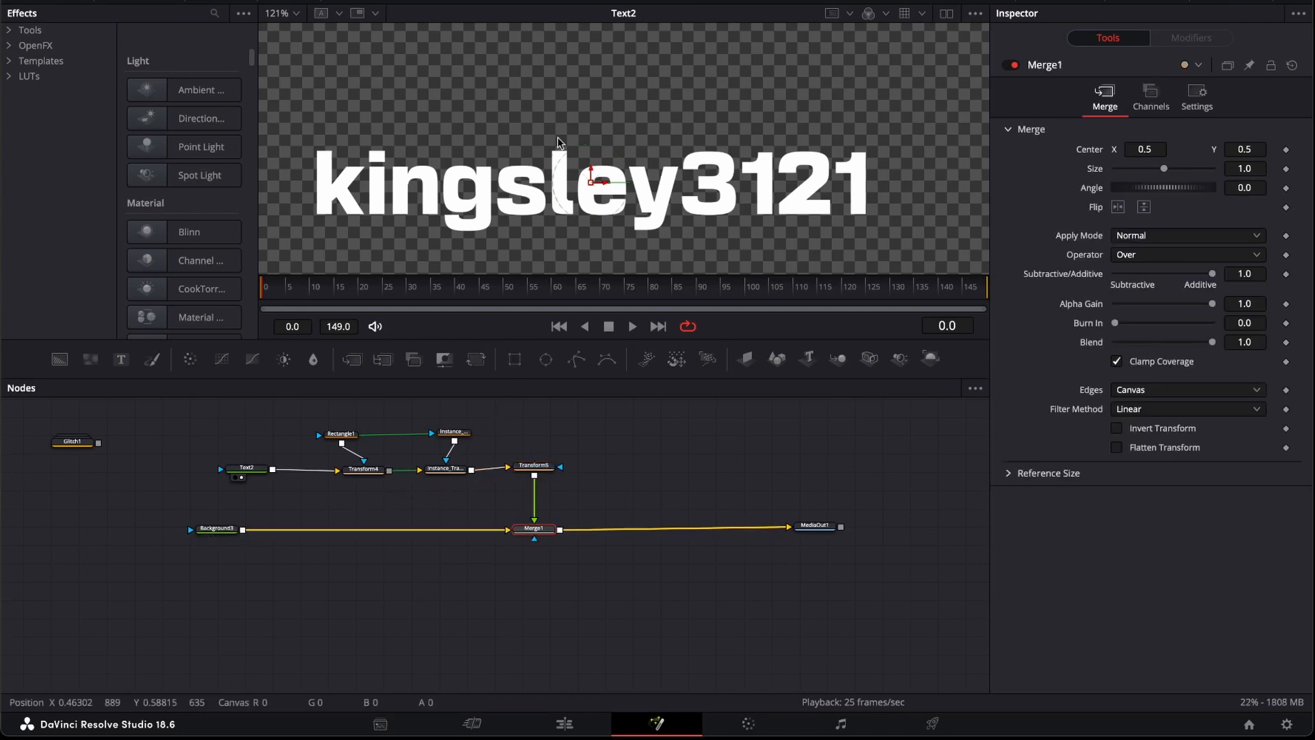
pyautogui.scroll(2, 582, 163)
pyautogui.scroll(-6, 582, 162)
pyautogui.scroll(1, 582, 162)
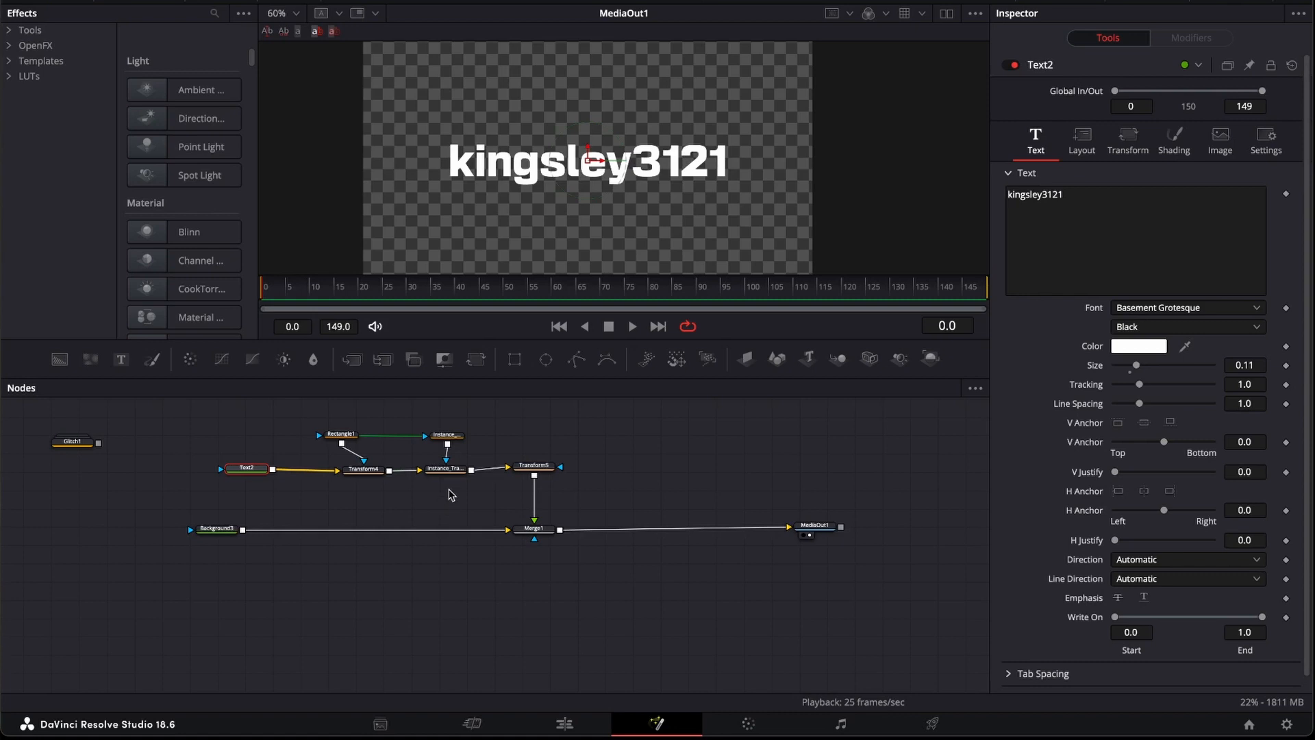
# Align the original rectangle mask above its Transform, and deinstance the Center of the instanced rectangle mask
pyautogui.moveTo(348, 440); pyautogui.dragTo(368, 443)
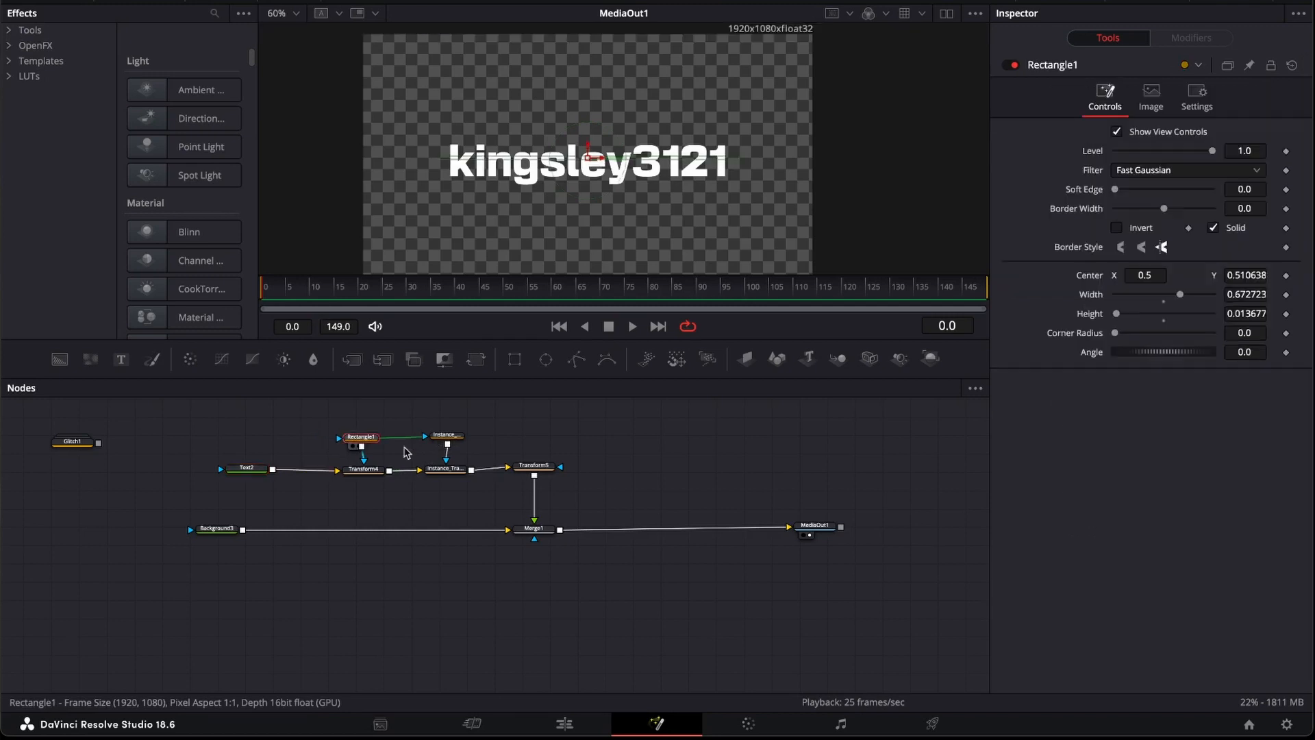
pyautogui.click(445, 435)
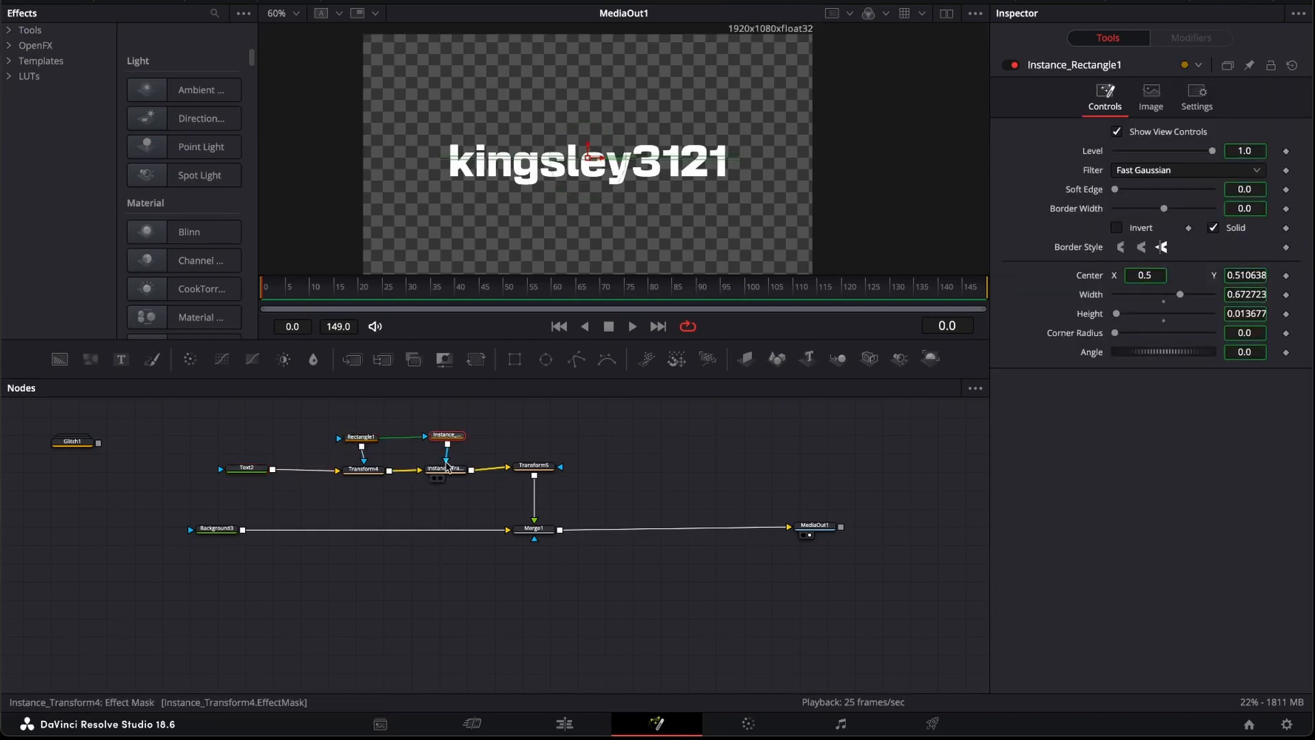
pyautogui.moveTo(447, 468)
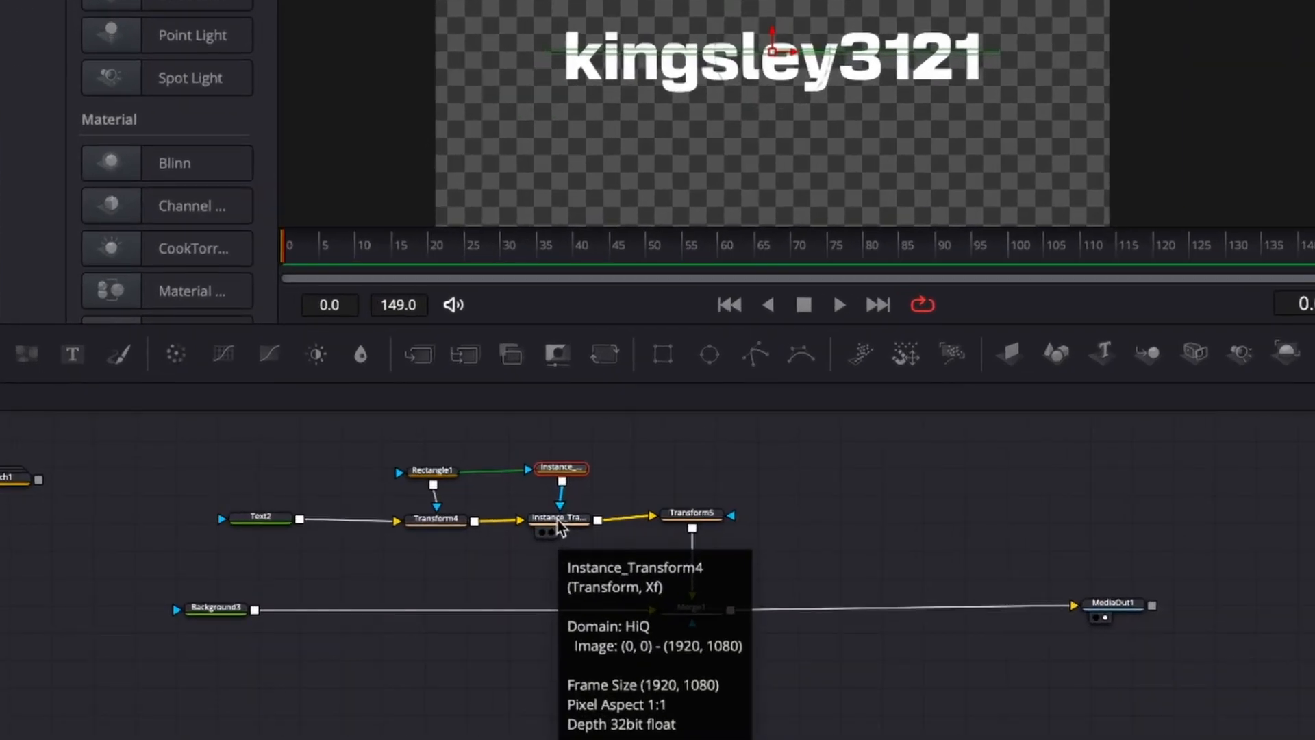
pyautogui.click(557, 521)
pyautogui.click(561, 468)
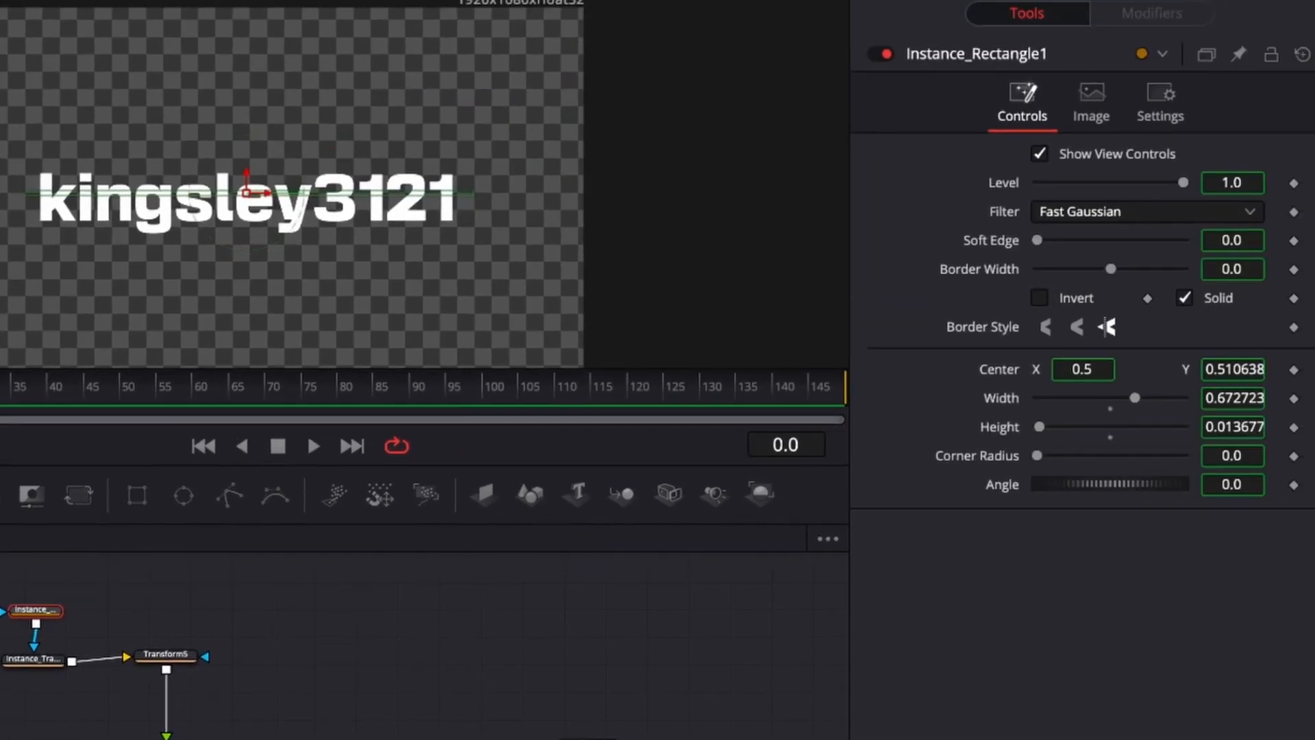
pyautogui.rightClick(1307, 373)
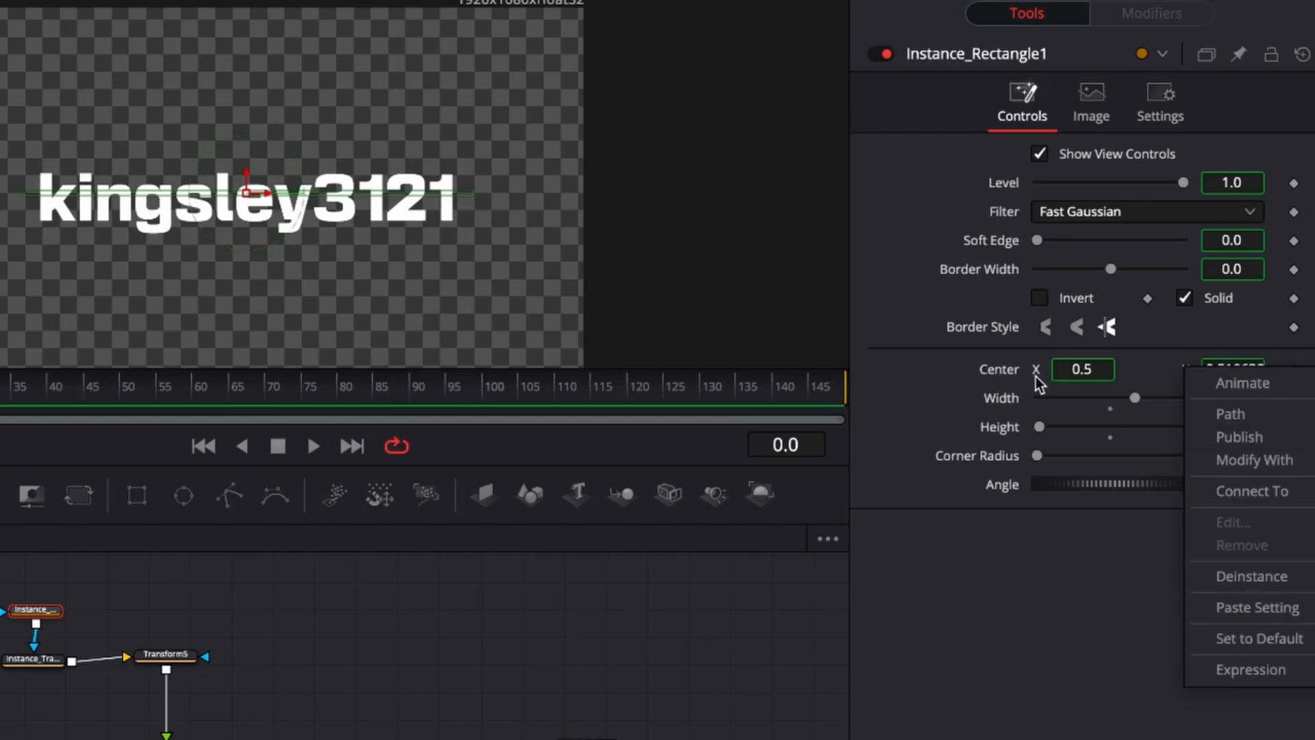
pyautogui.click(1239, 579)
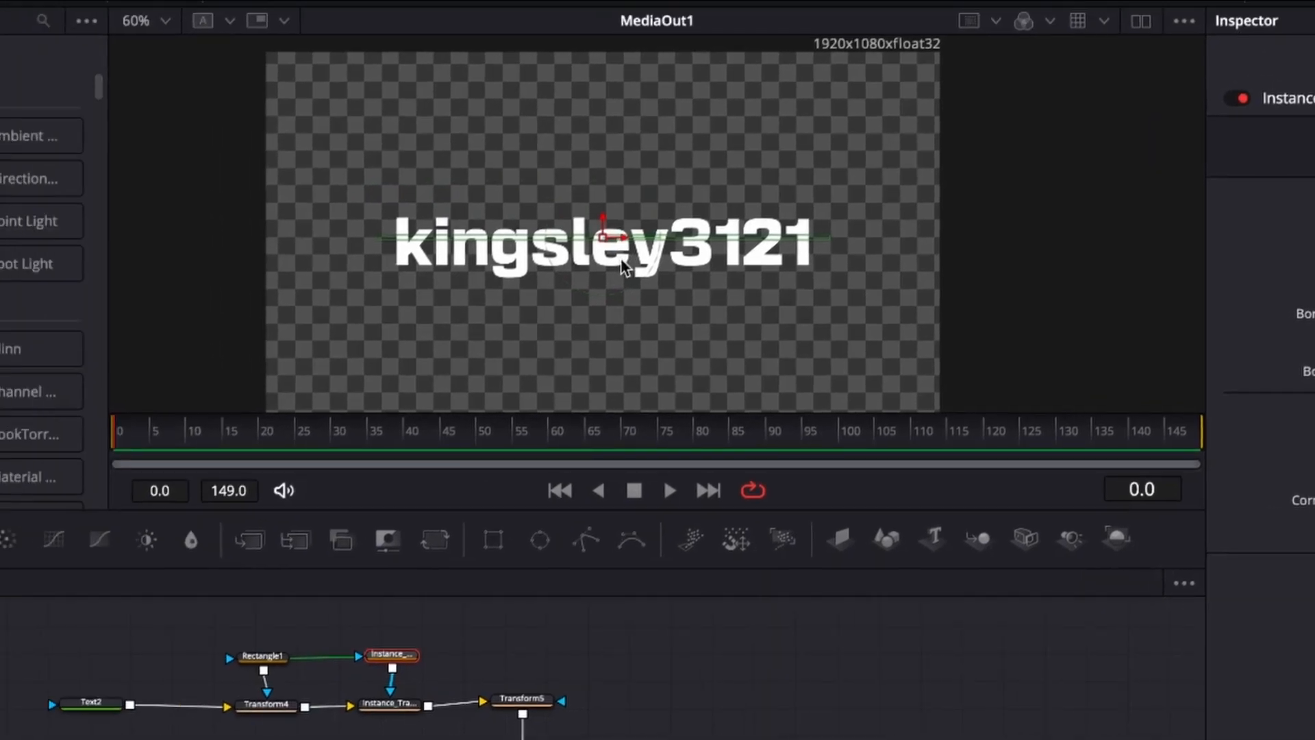
# Move the instanced rectangle mask down to about Y 0.46, forming a second strip across the text, and compare it with the original mask
pyautogui.scroll(-2, 267, 215)
pyautogui.scroll(4, 266, 218)
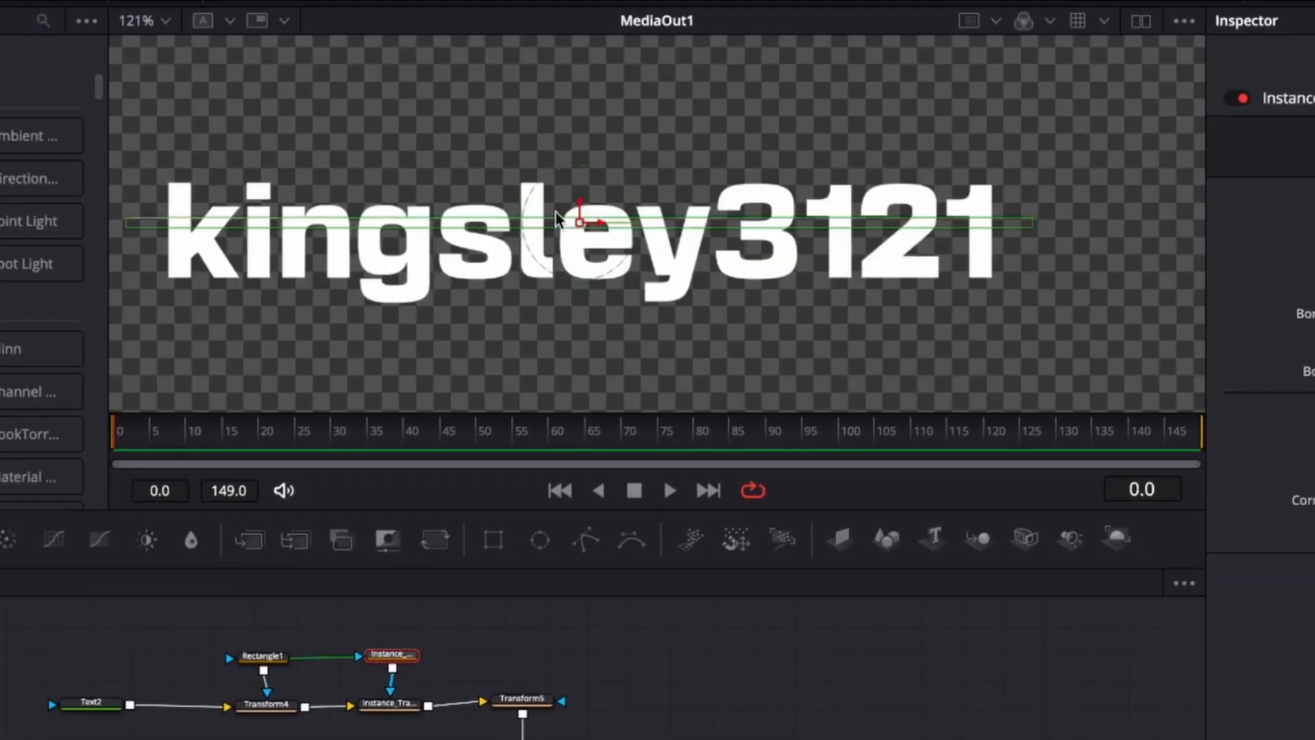
pyautogui.moveTo(579, 209); pyautogui.dragTo(580, 241)
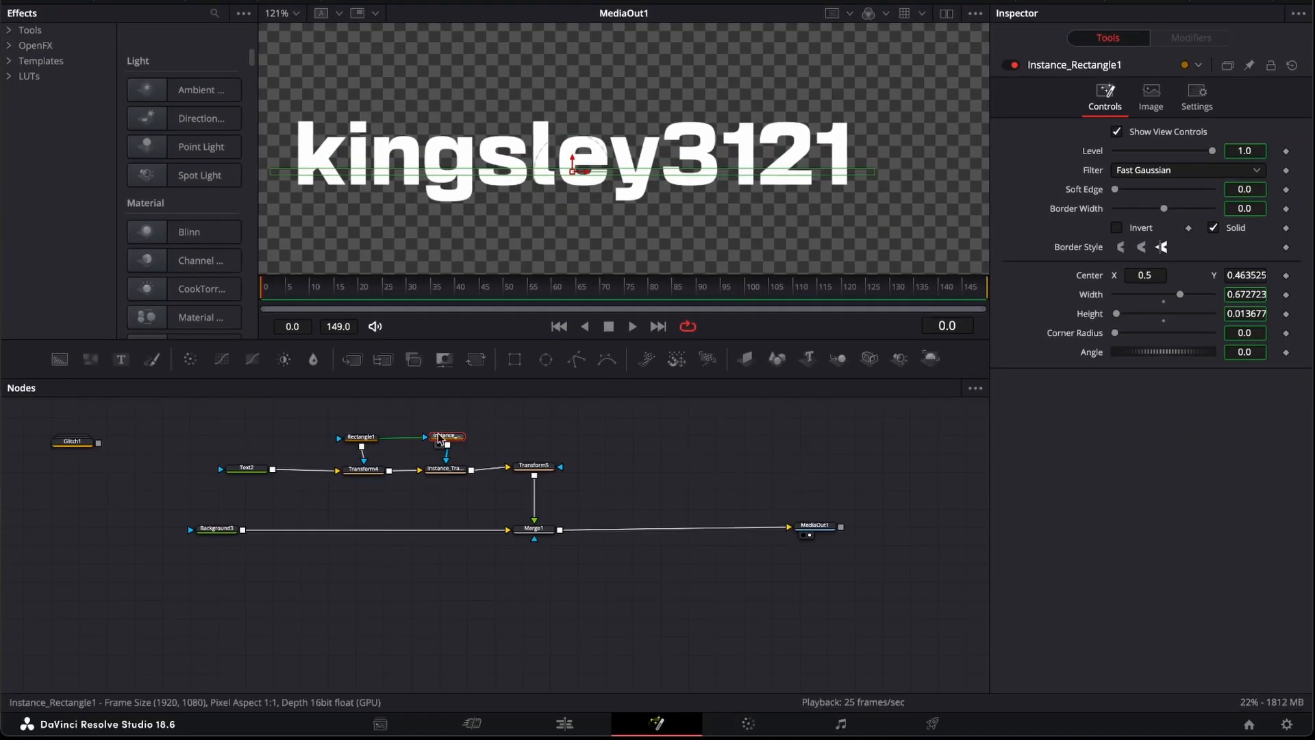
pyautogui.click(368, 439)
pyautogui.click(440, 436)
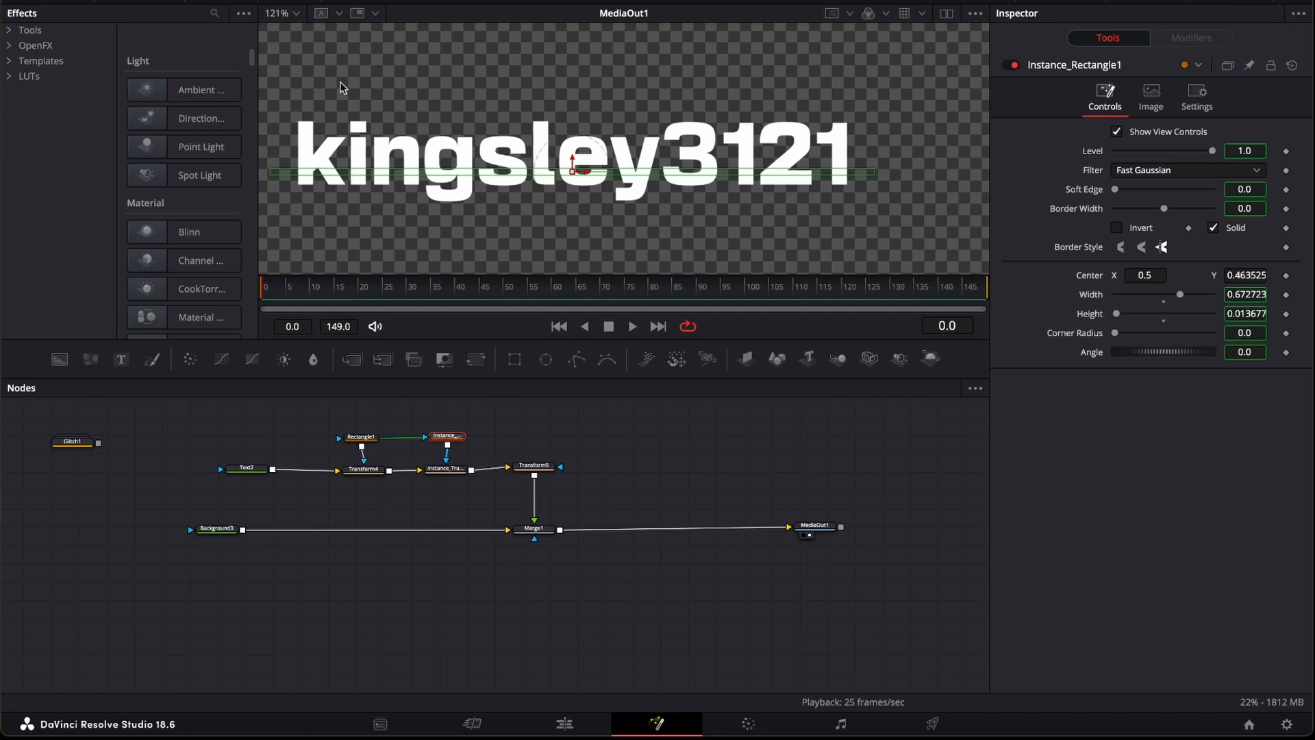
# Test the strip offset by shifting the first Transform's Center X to 0.488 and returning it to 0.5
pyautogui.click(358, 438)
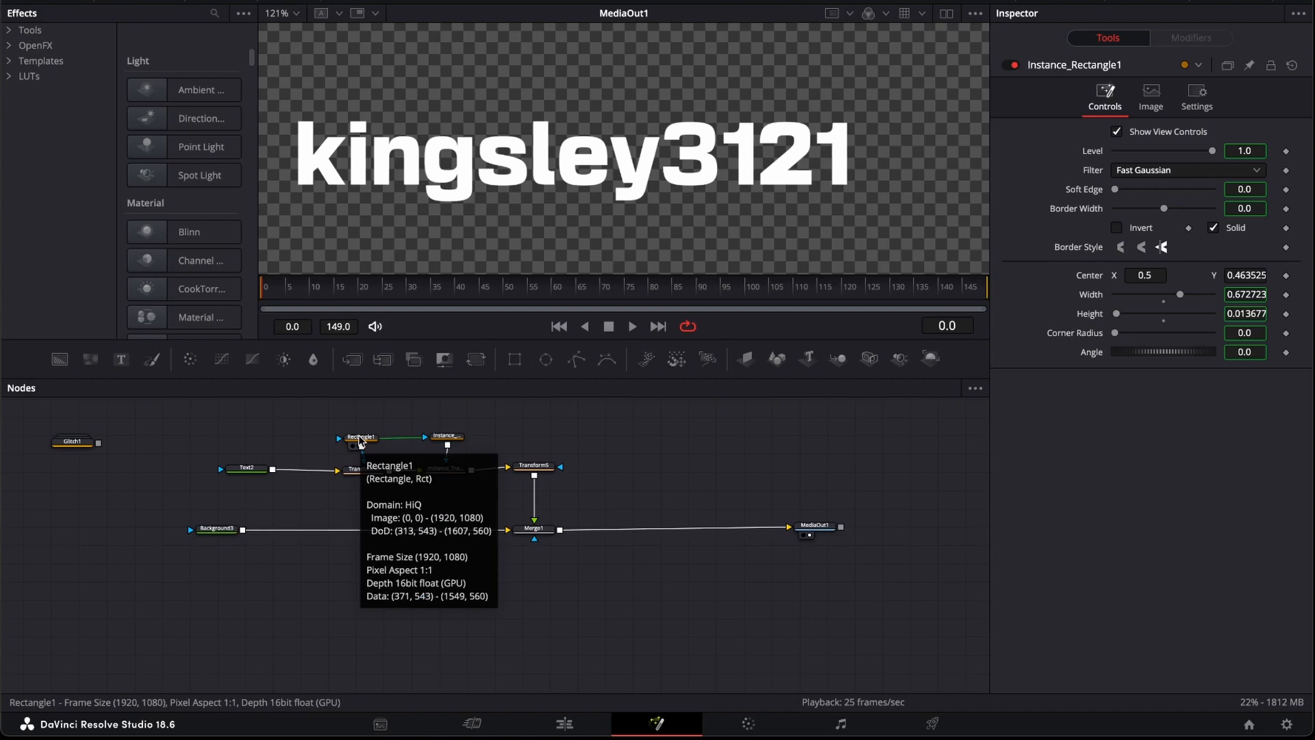
pyautogui.click(361, 438)
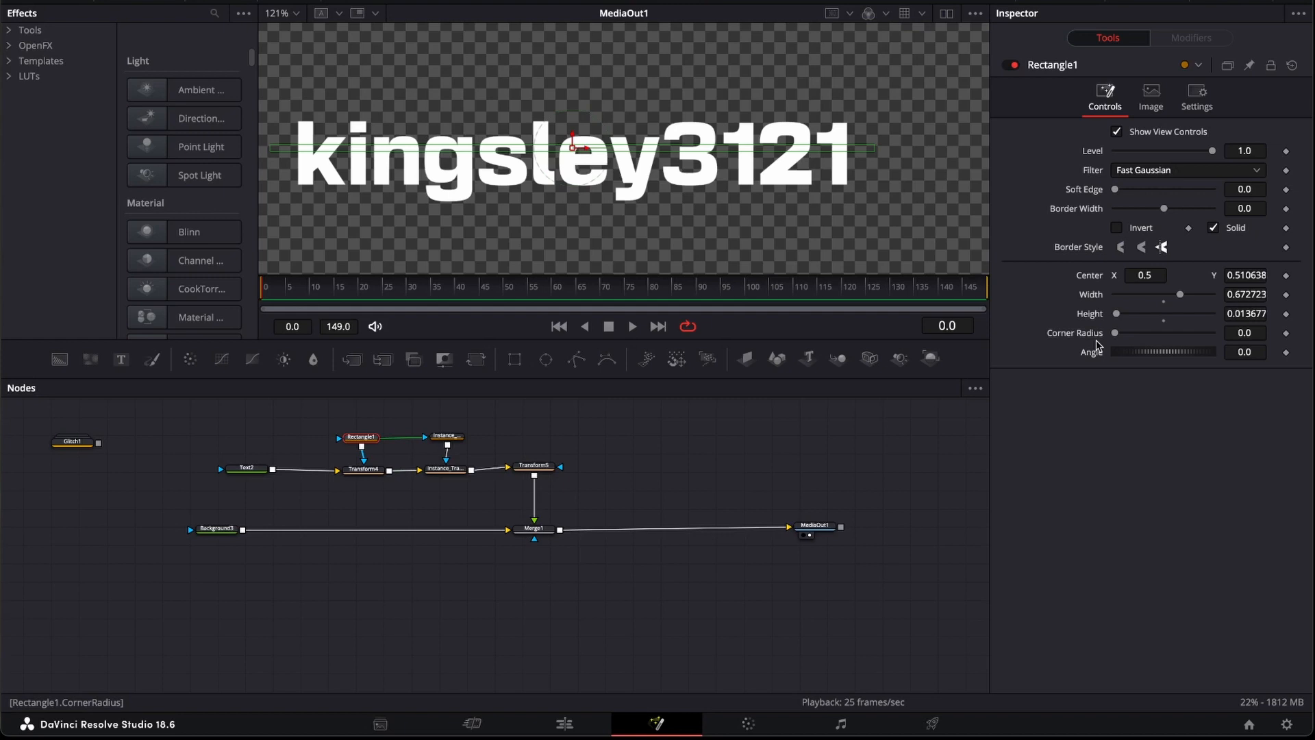
pyautogui.click(368, 472)
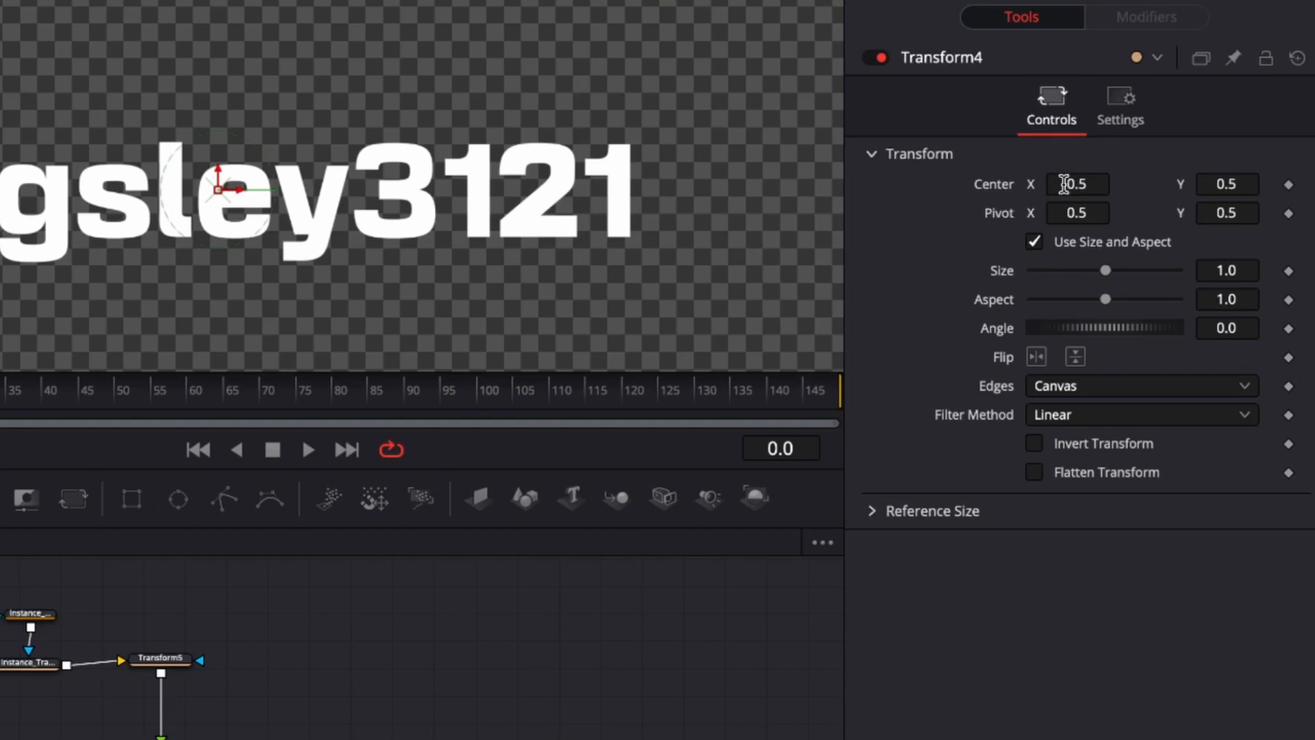
pyautogui.moveTo(1063, 184); pyautogui.dragTo(1074, 212)
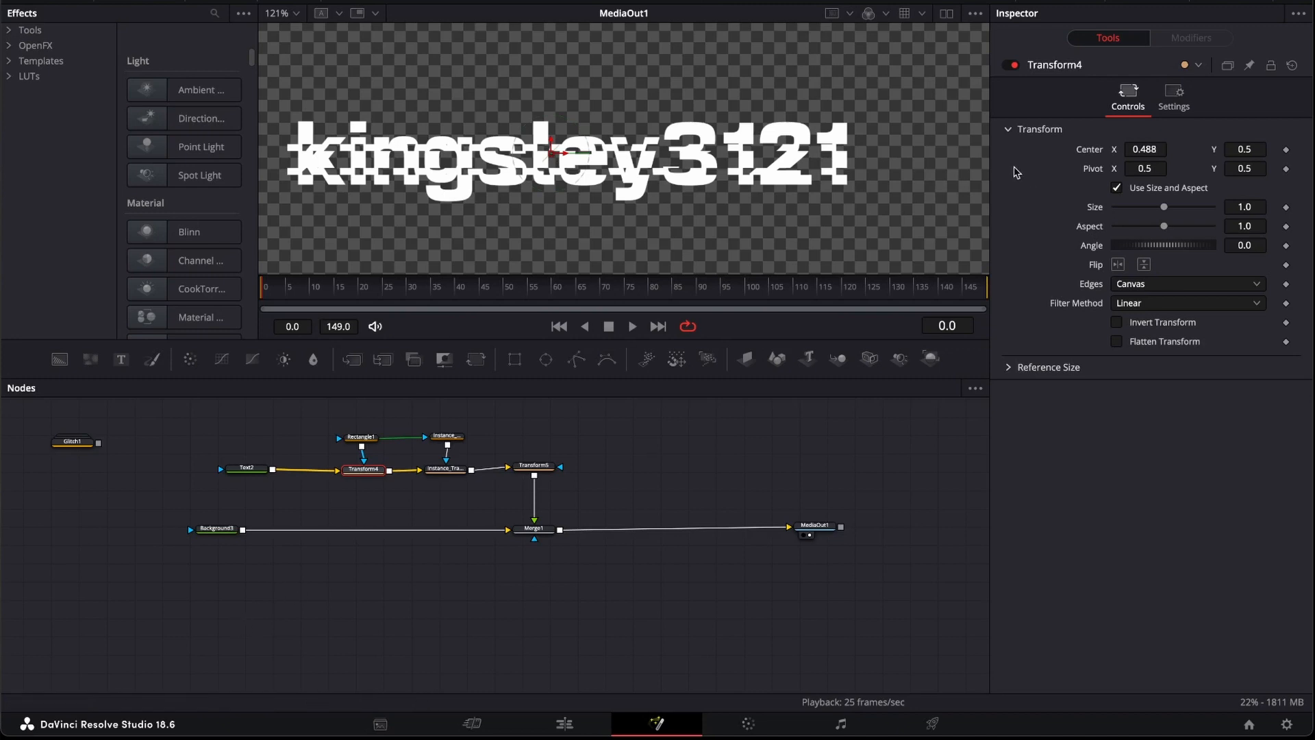
pyautogui.moveTo(1150, 149)
pyautogui.mouseDown()
pyautogui.moveTo(1113, 149)
pyautogui.moveTo(1158, 149)
pyautogui.mouseUp()
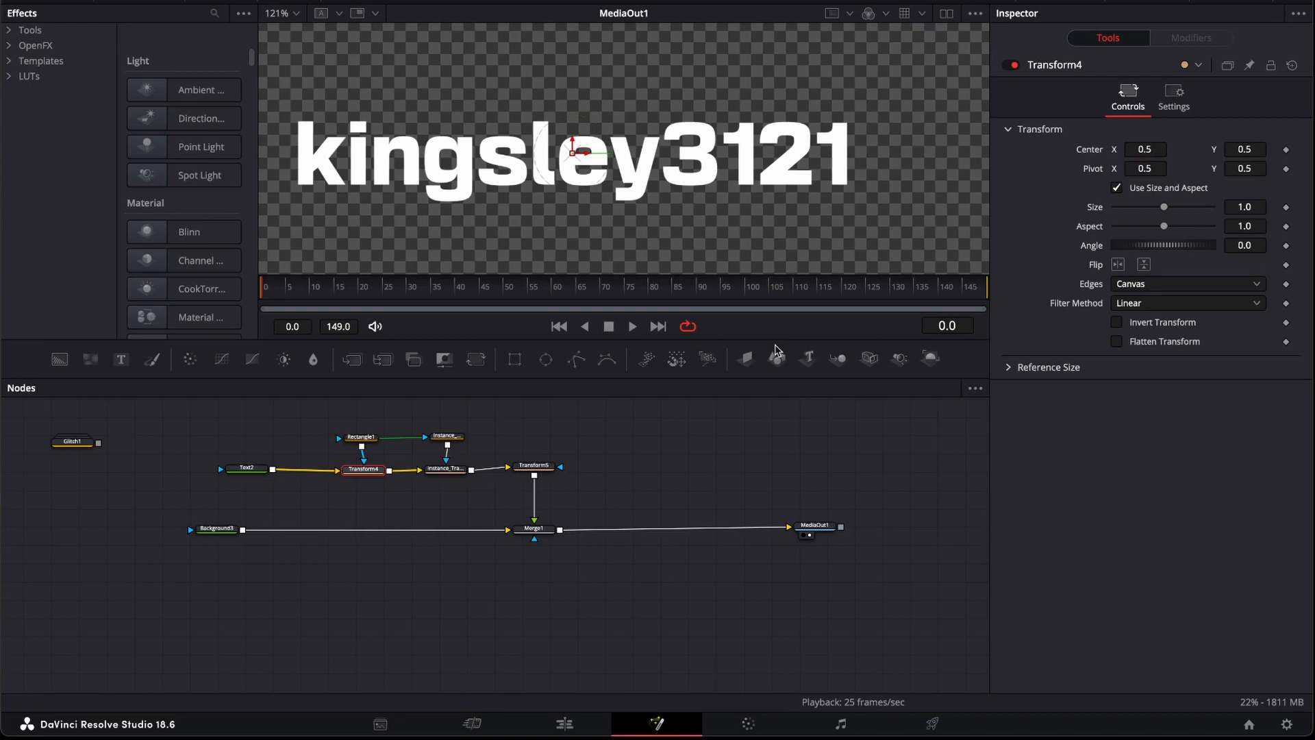
# Deinstance the Center of the instanced Transform, keeping its X at 0.5
pyautogui.click(445, 468)
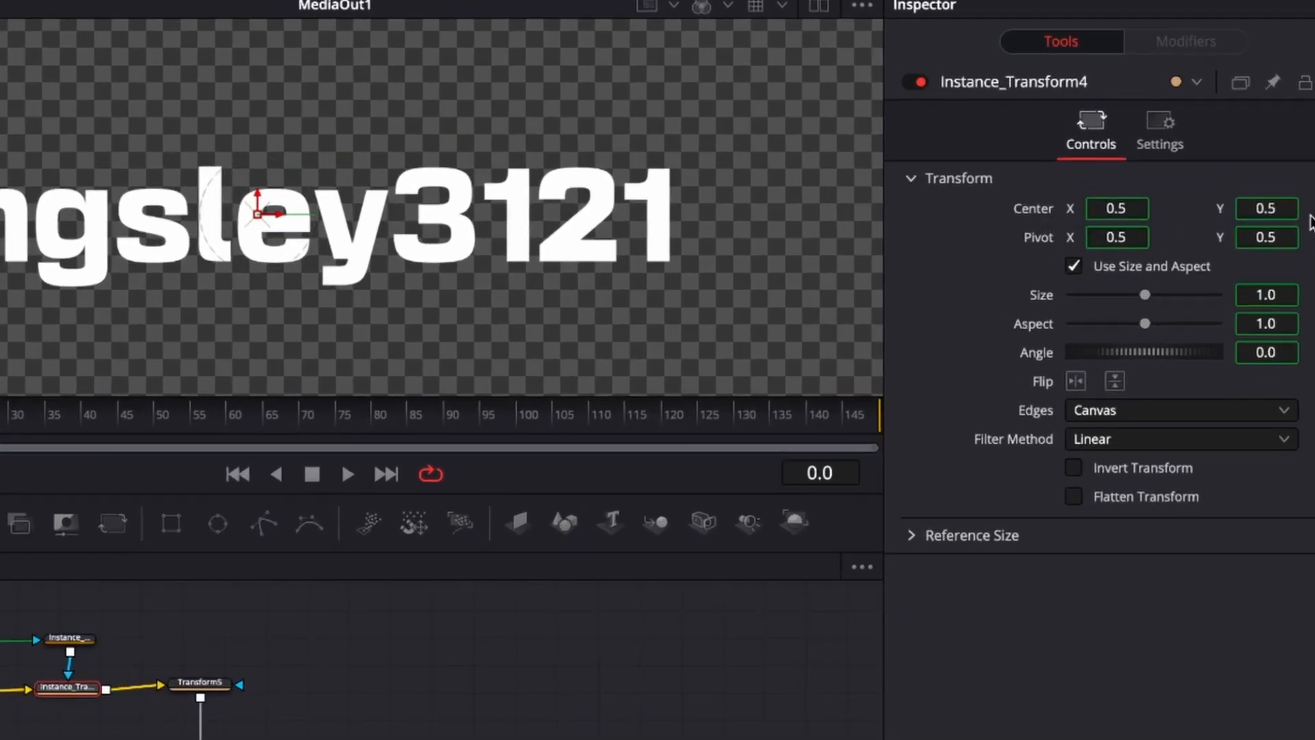
pyautogui.rightClick(1310, 221)
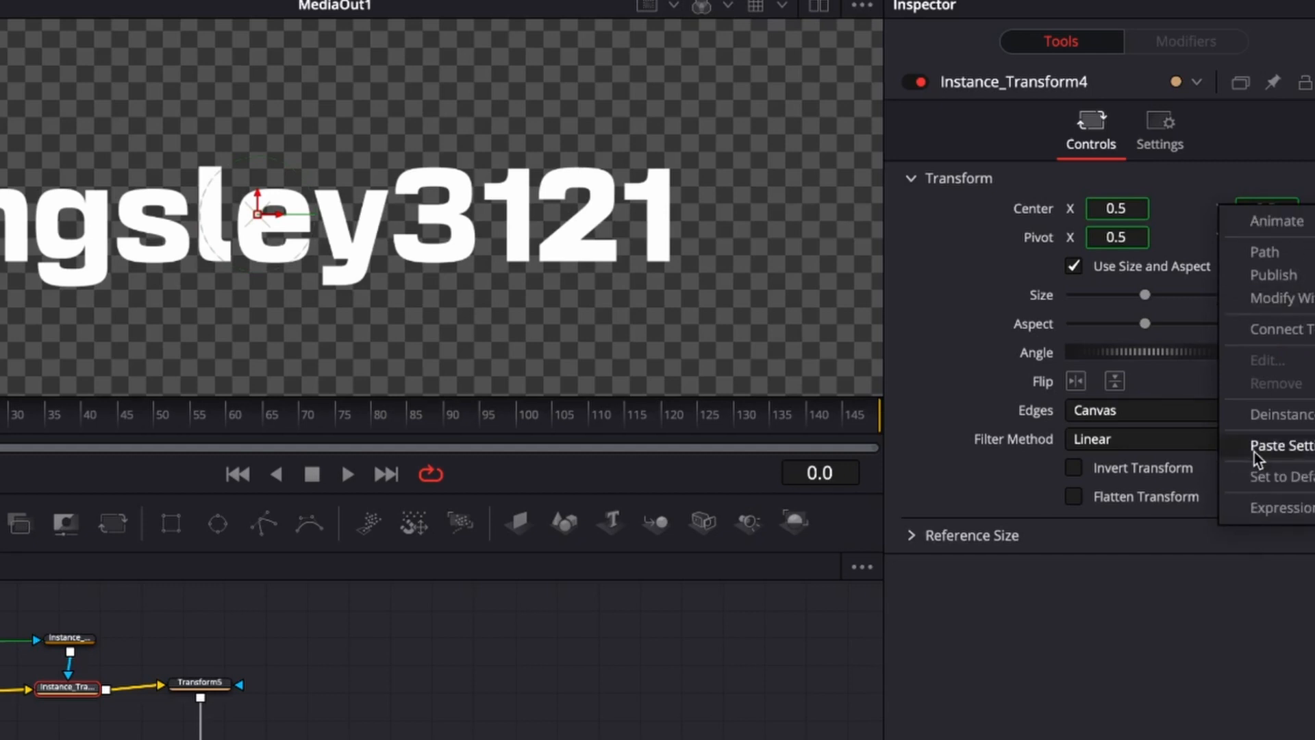
pyautogui.click(1282, 414)
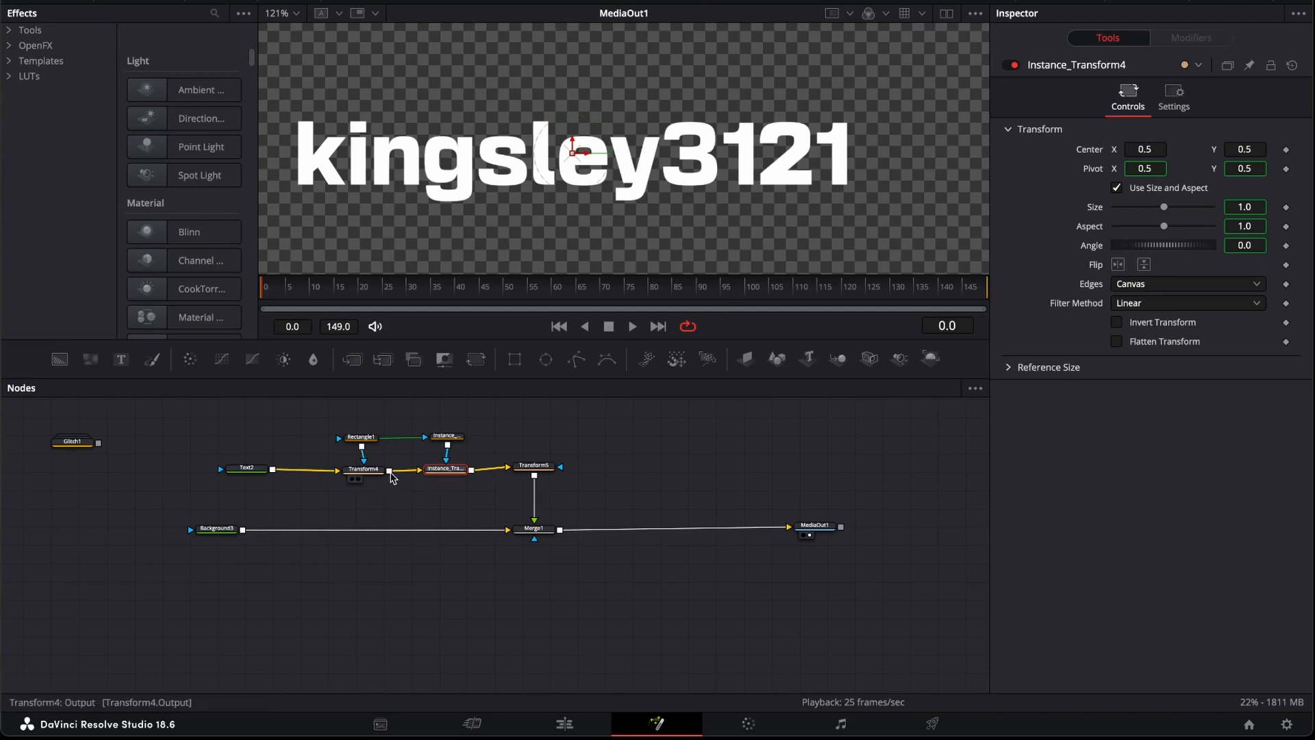
pyautogui.moveTo(1143, 149)
pyautogui.mouseDown()
pyautogui.moveTo(1177, 149)
pyautogui.moveTo(1143, 149)
pyautogui.mouseUp()
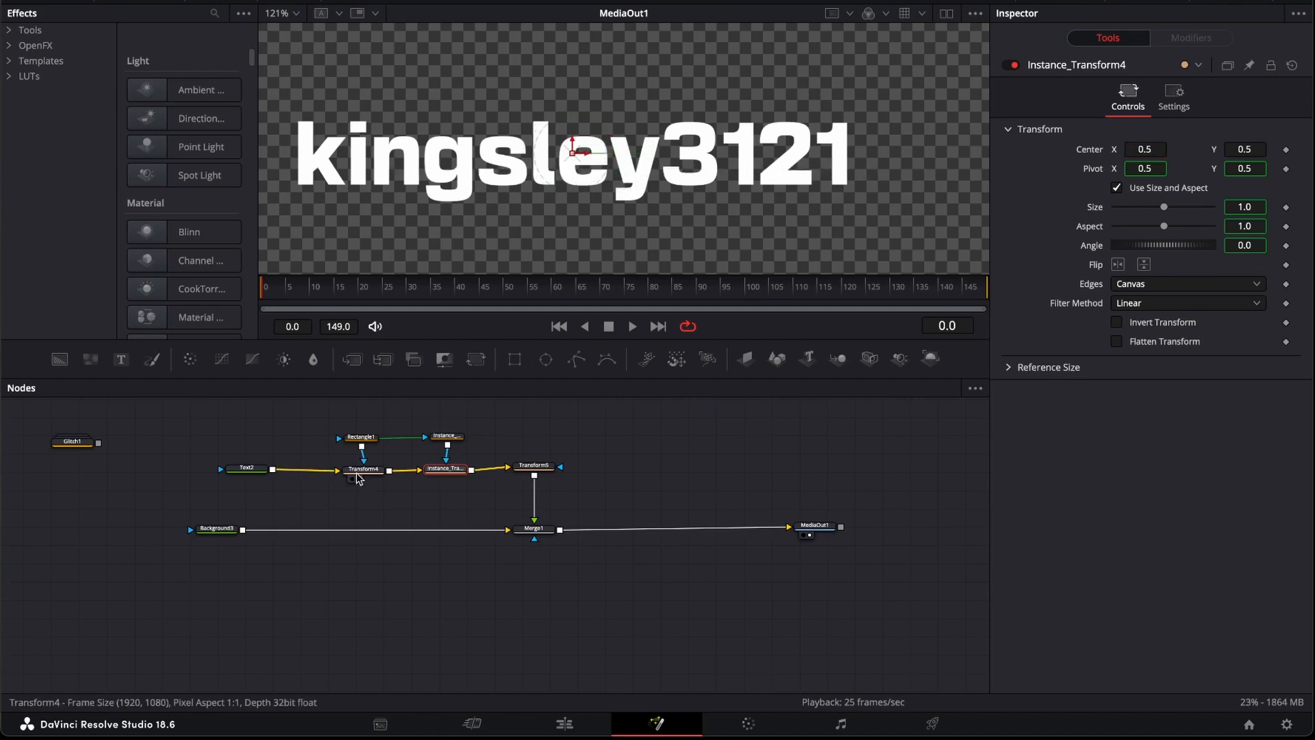
# Complete the first Transform's Center expression as Point(iif(time<40,abs(sin(time/9.8))*0.2+.4, 0.5),0.5), including the comma before the final 0.5
pyautogui.click(361, 471)
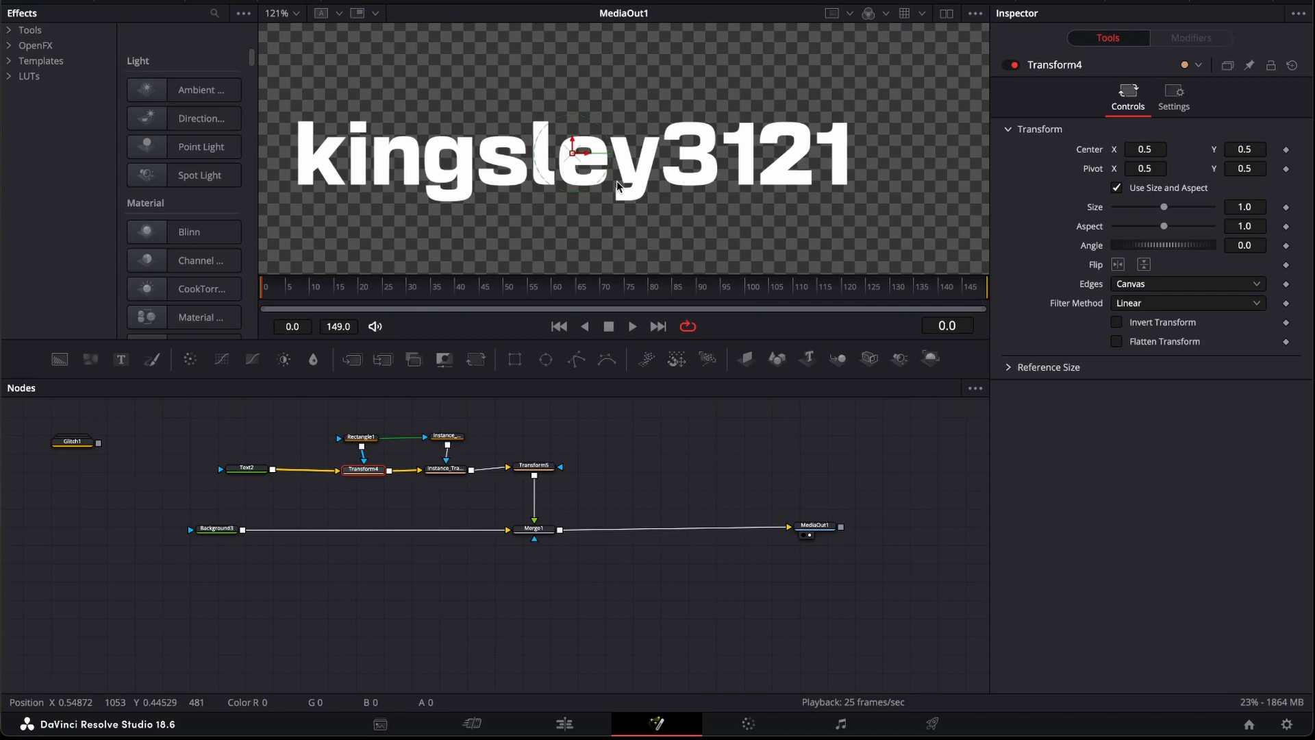
pyautogui.moveTo(374, 474)
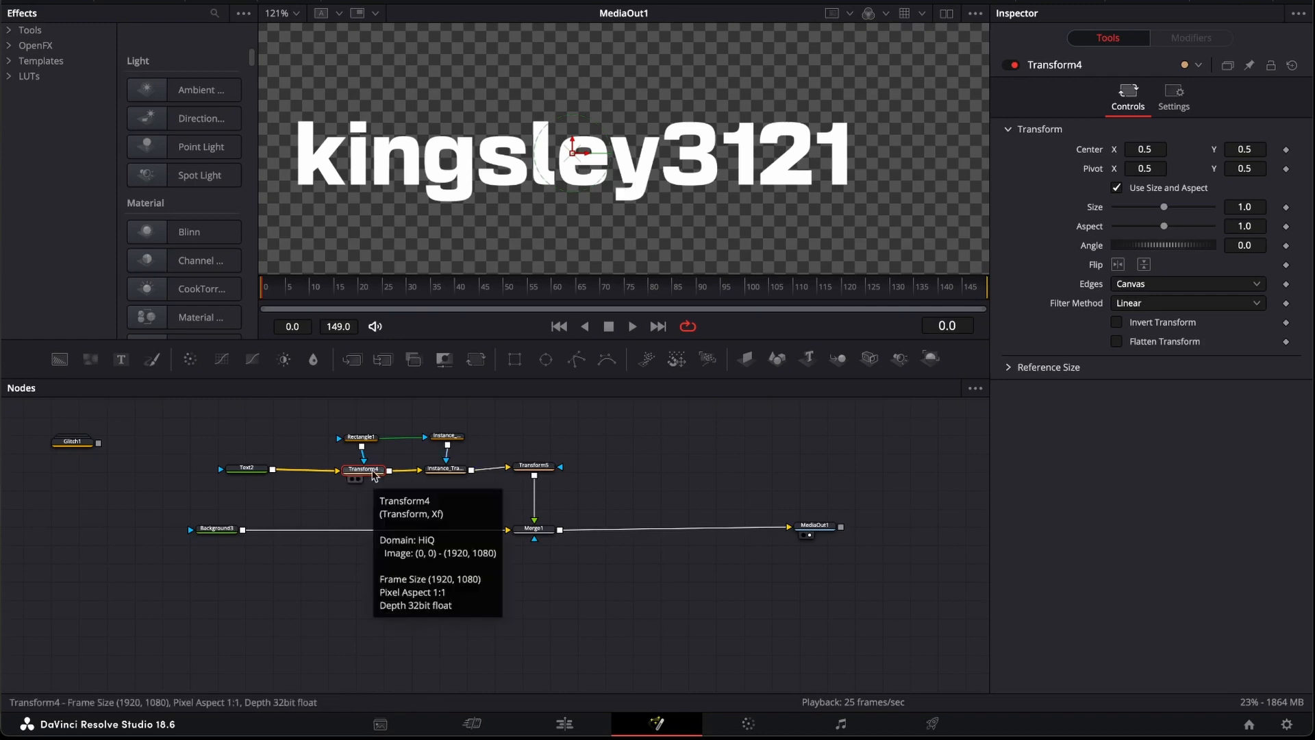
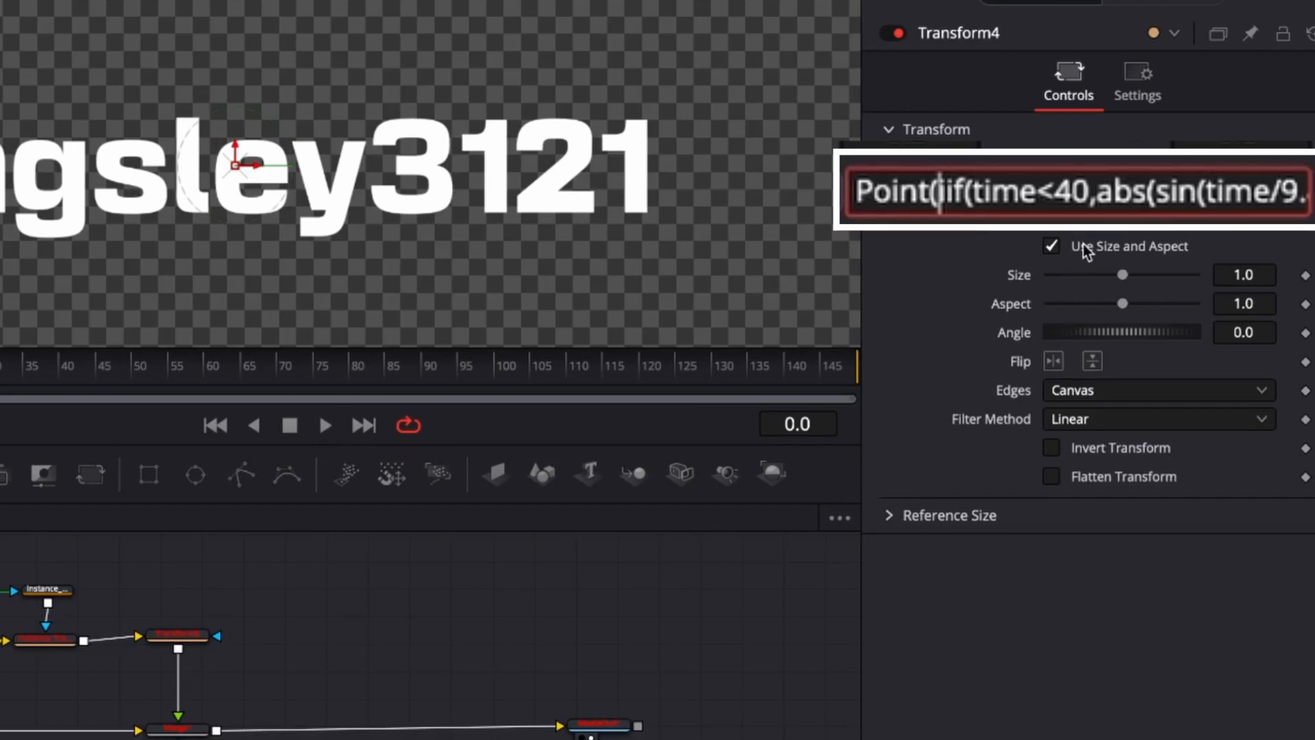
pyautogui.press('End')
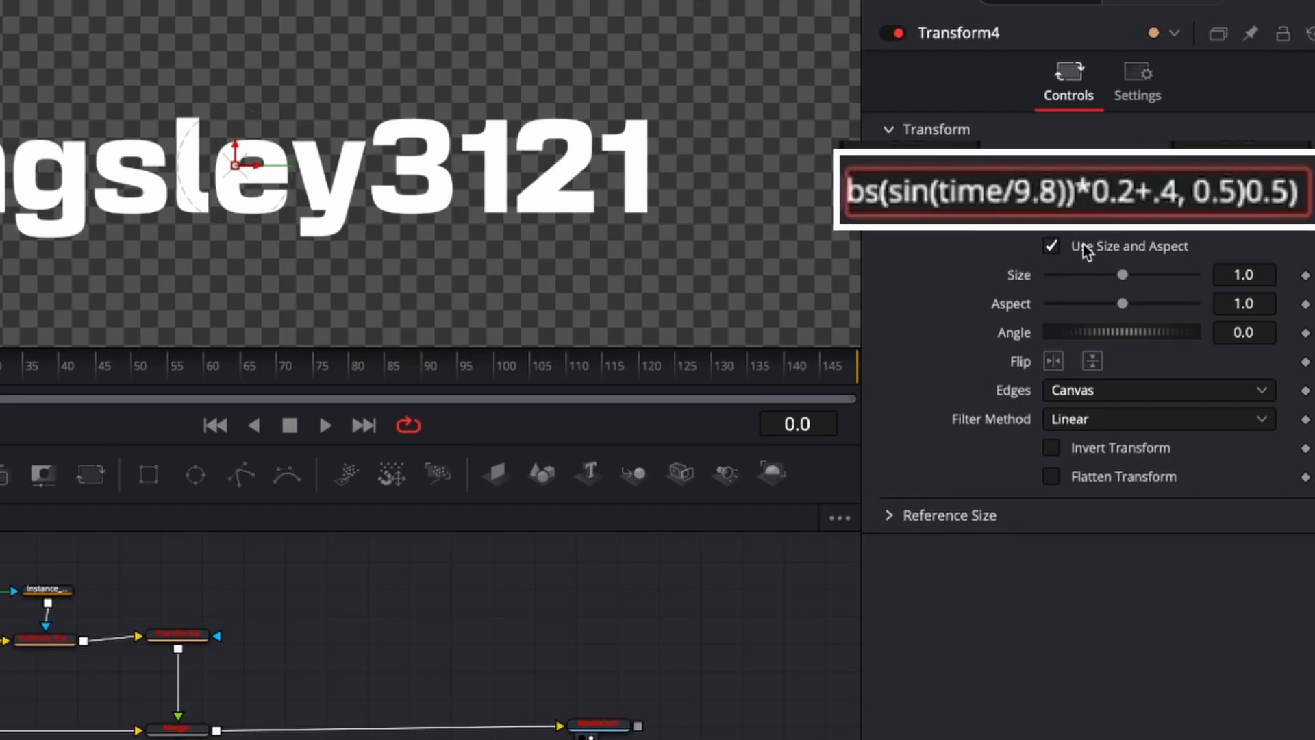
pyautogui.press('Left')
pyautogui.press('Left')
pyautogui.press('Left')
pyautogui.press('Left')
pyautogui.write(',')
pyautogui.press('Tab')
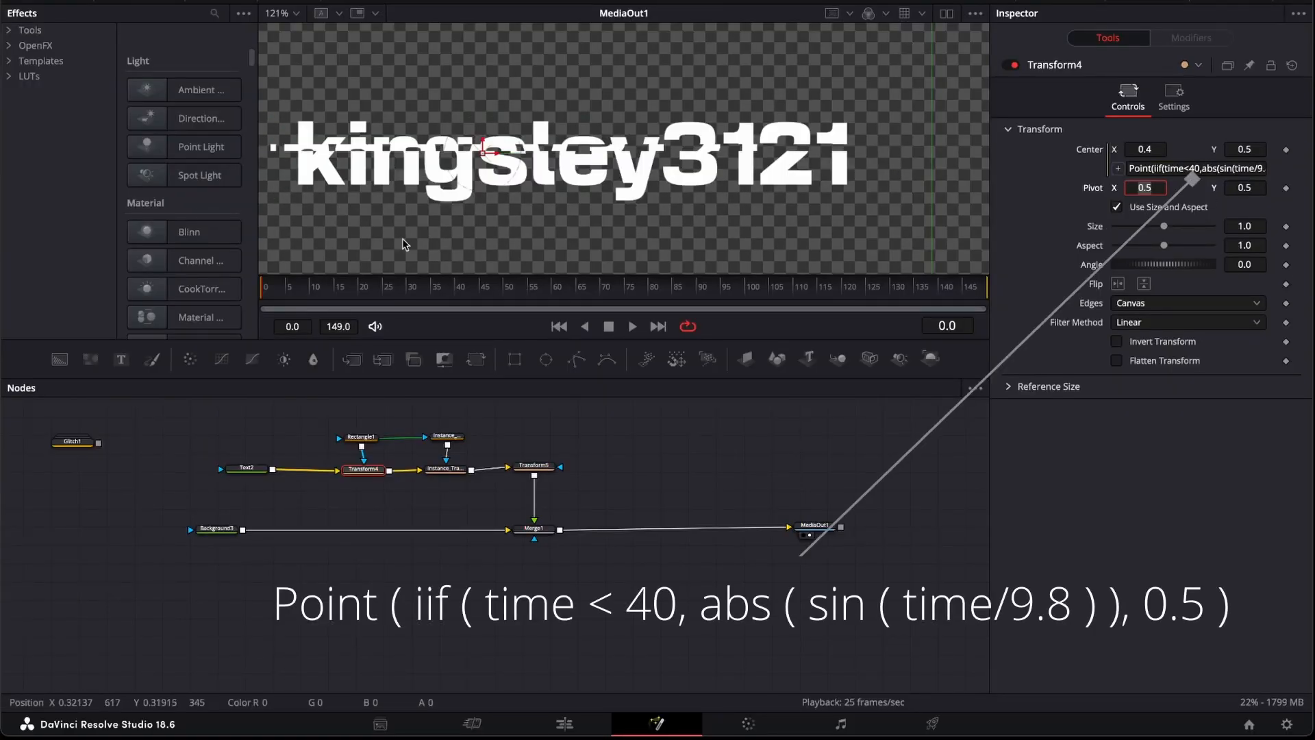
# Play and scrub the animation past frame 40, and review the first Transform's Center expression through to its end
pyautogui.click(632, 328)
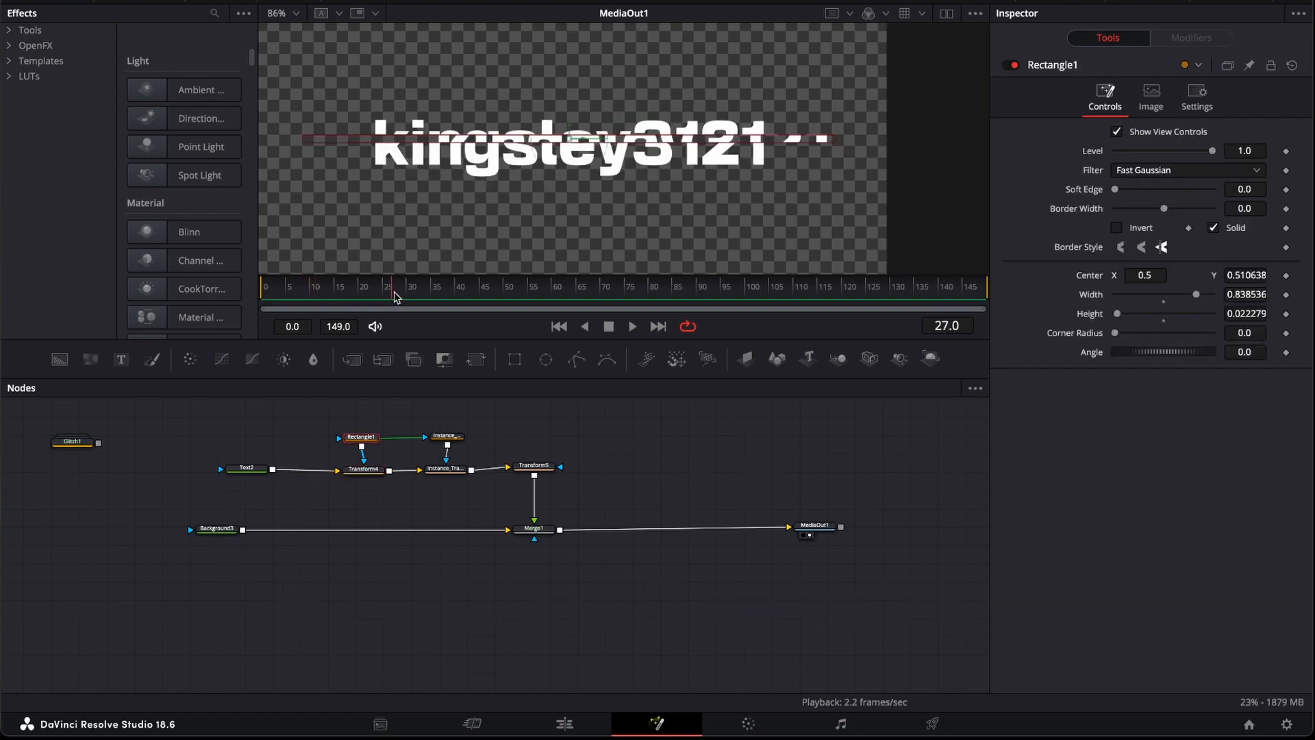
pyautogui.moveTo(397, 294); pyautogui.dragTo(480, 299)
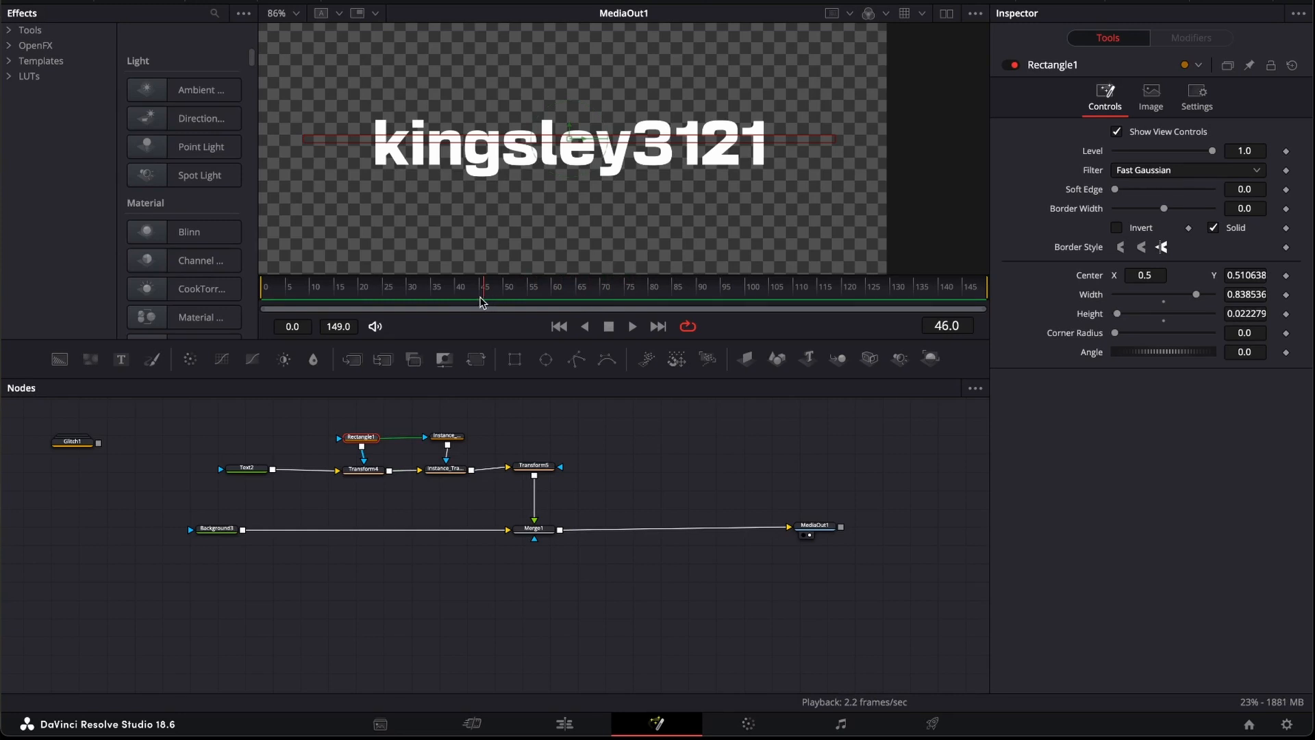
pyautogui.click(363, 470)
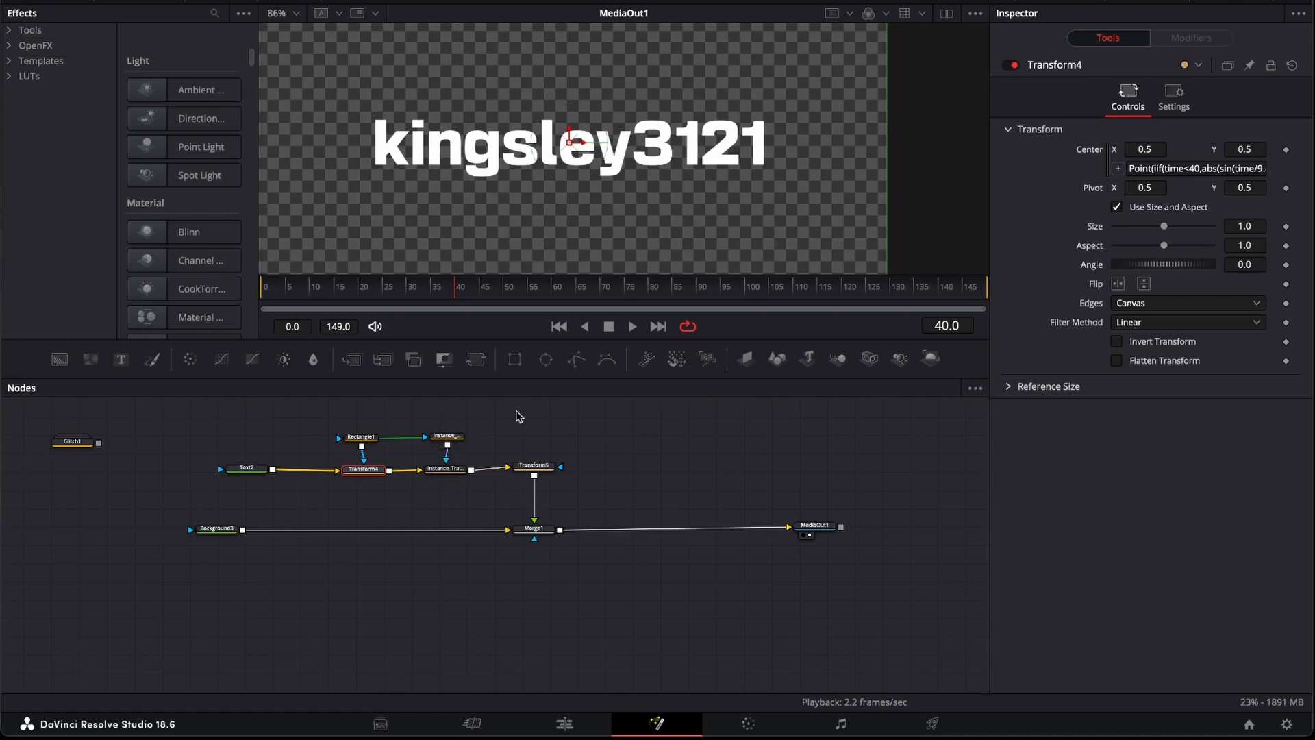
pyautogui.click(1152, 169)
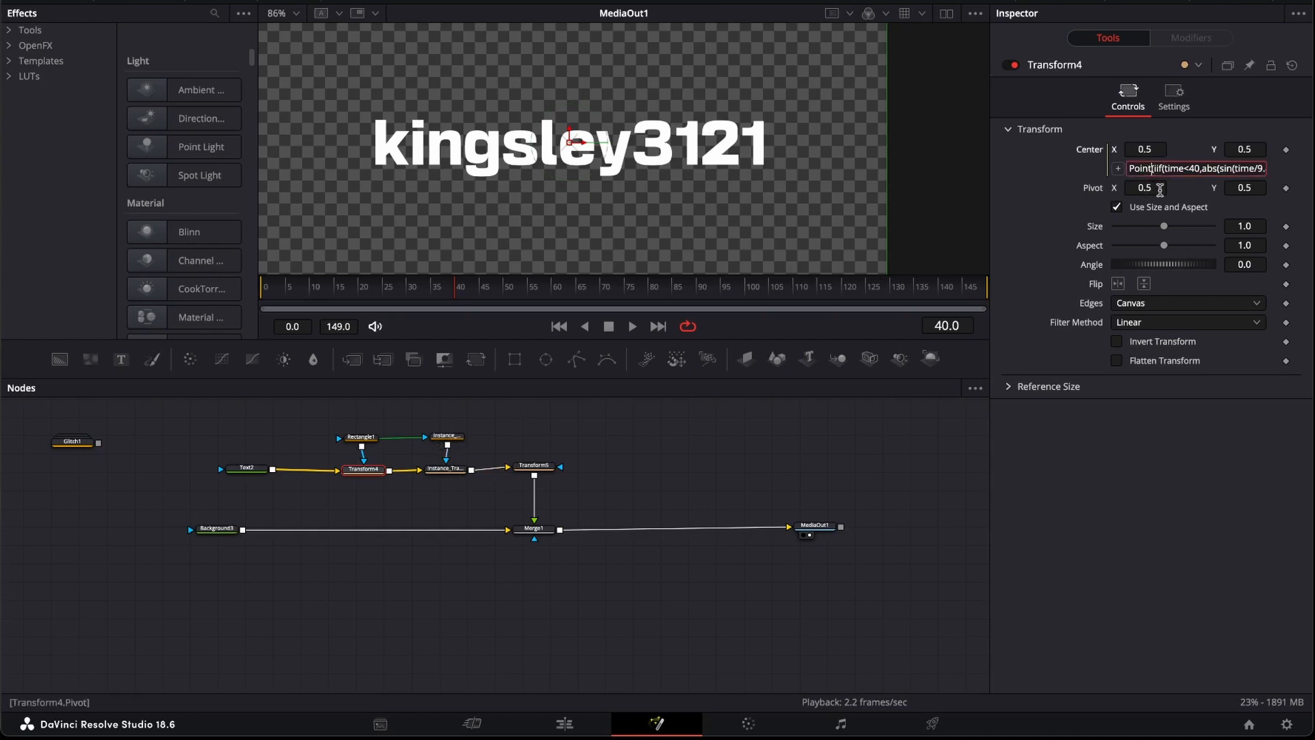
pyautogui.press('End')
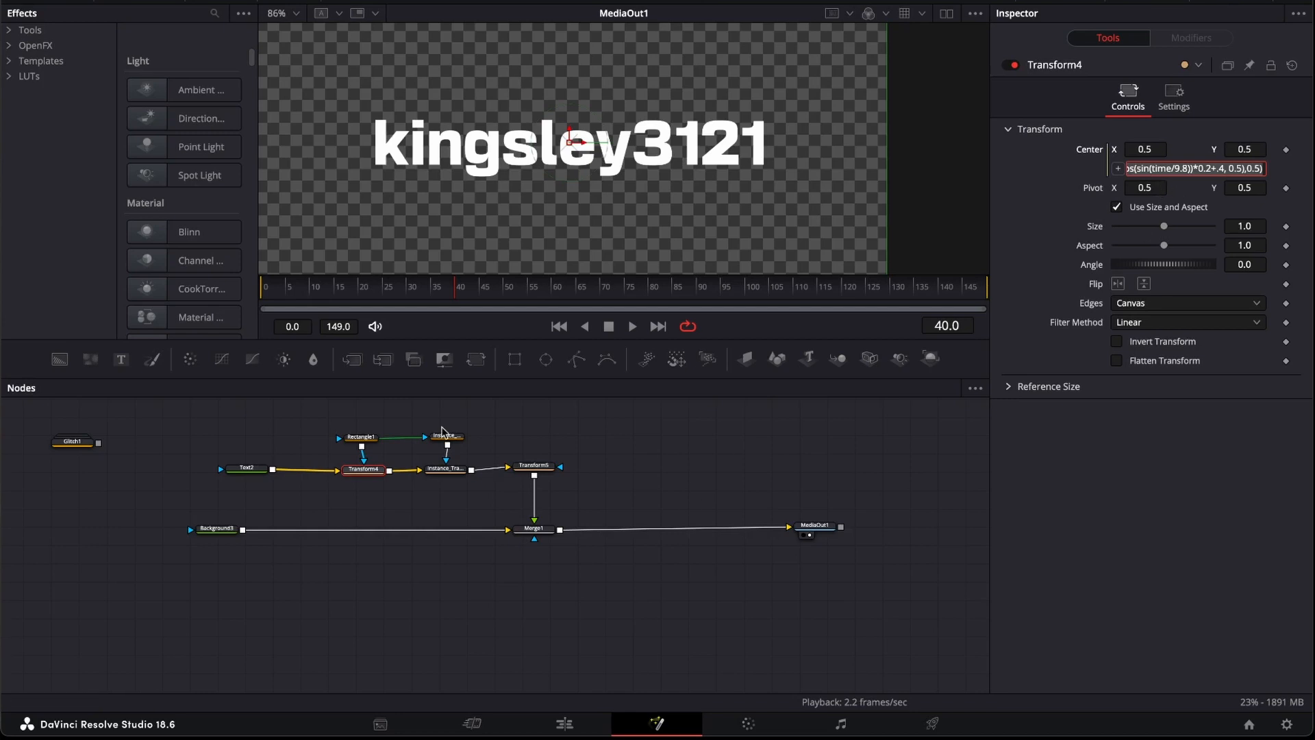
# Add an expression to the instanced Transform's Center and replace its default content with the copied expression from the first Transform
pyautogui.click(442, 475)
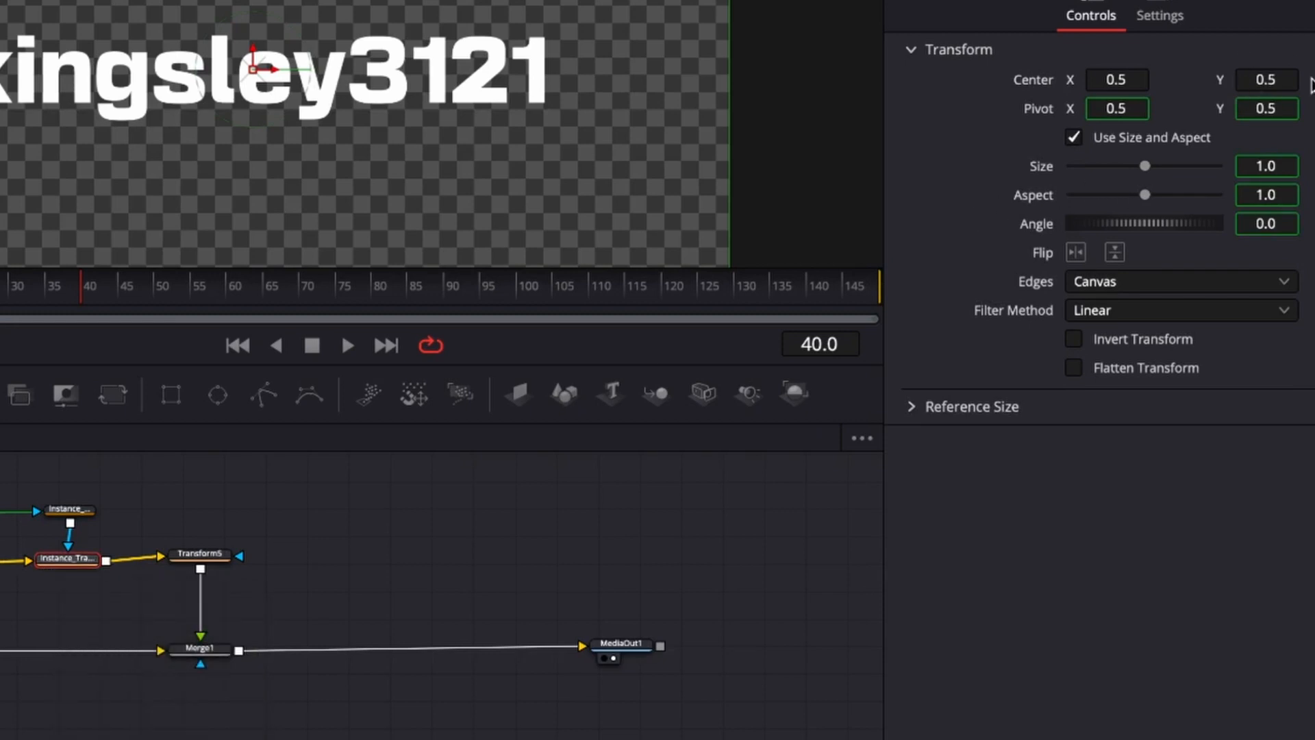
pyautogui.rightClick(1312, 86)
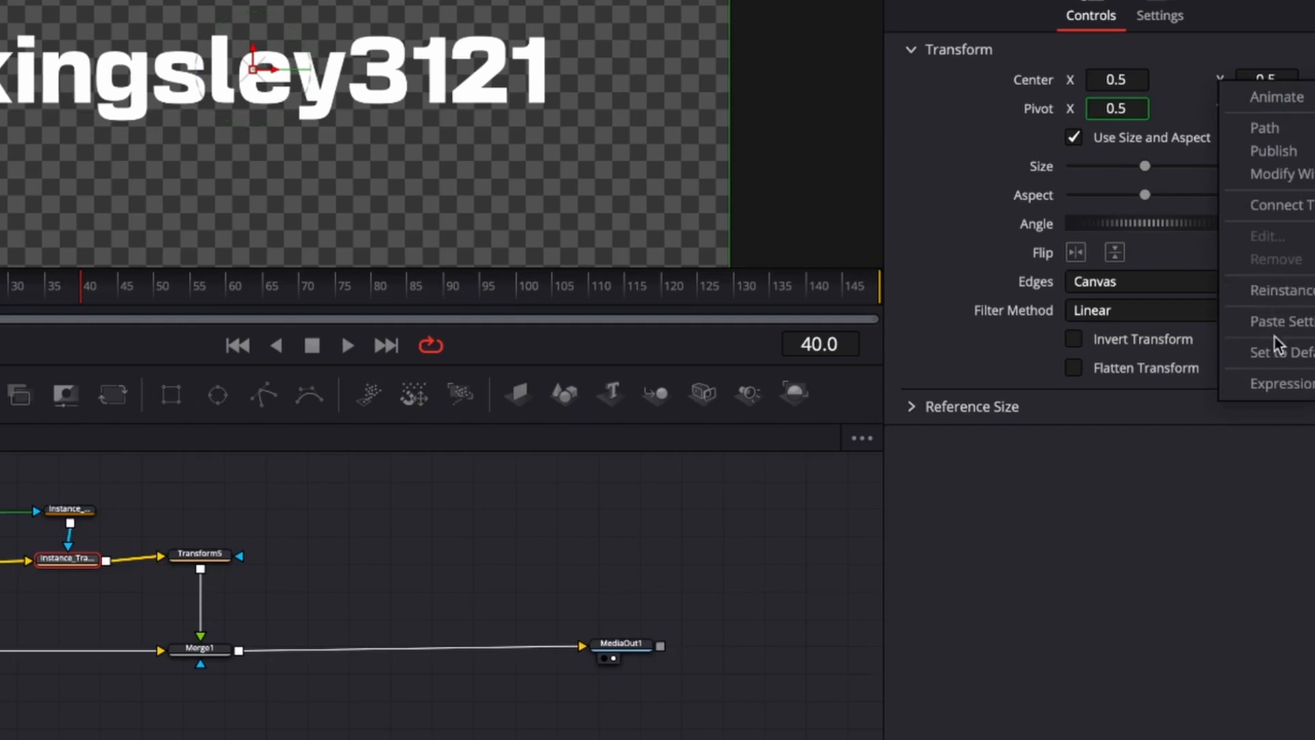
pyautogui.click(1282, 384)
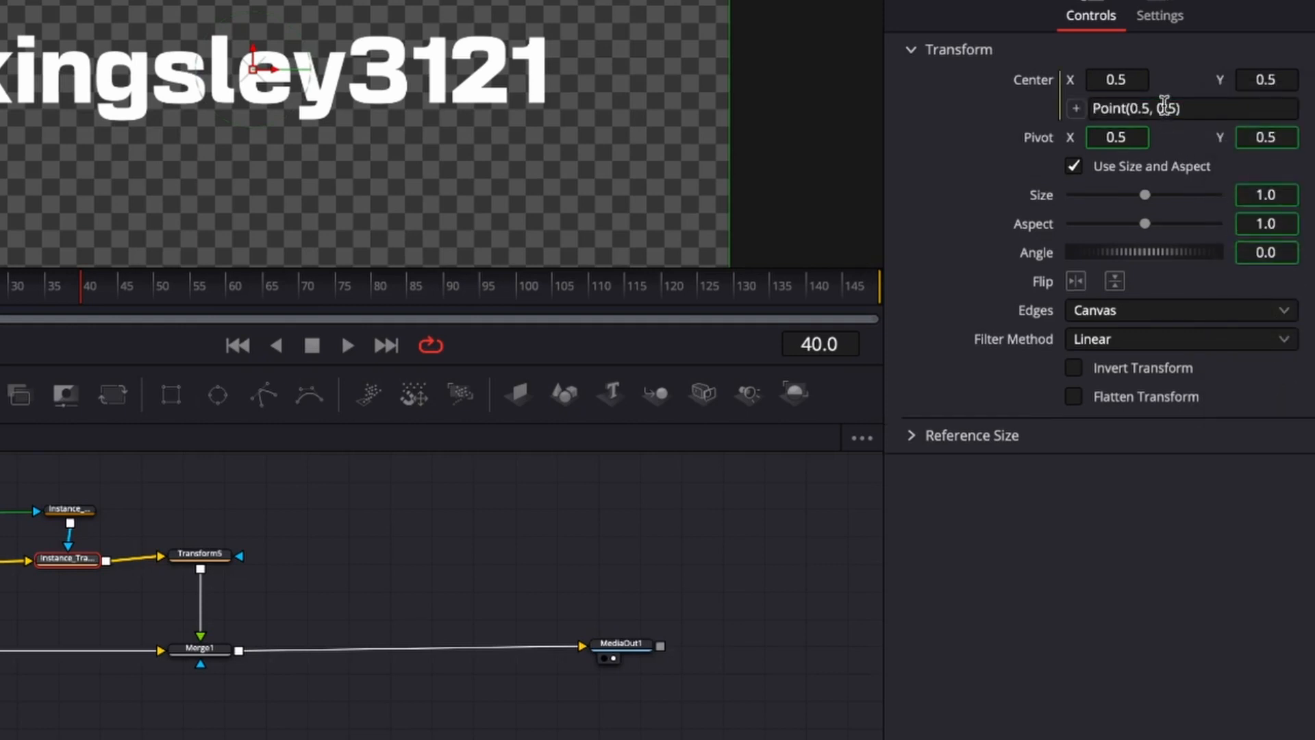
pyautogui.click(1198, 107)
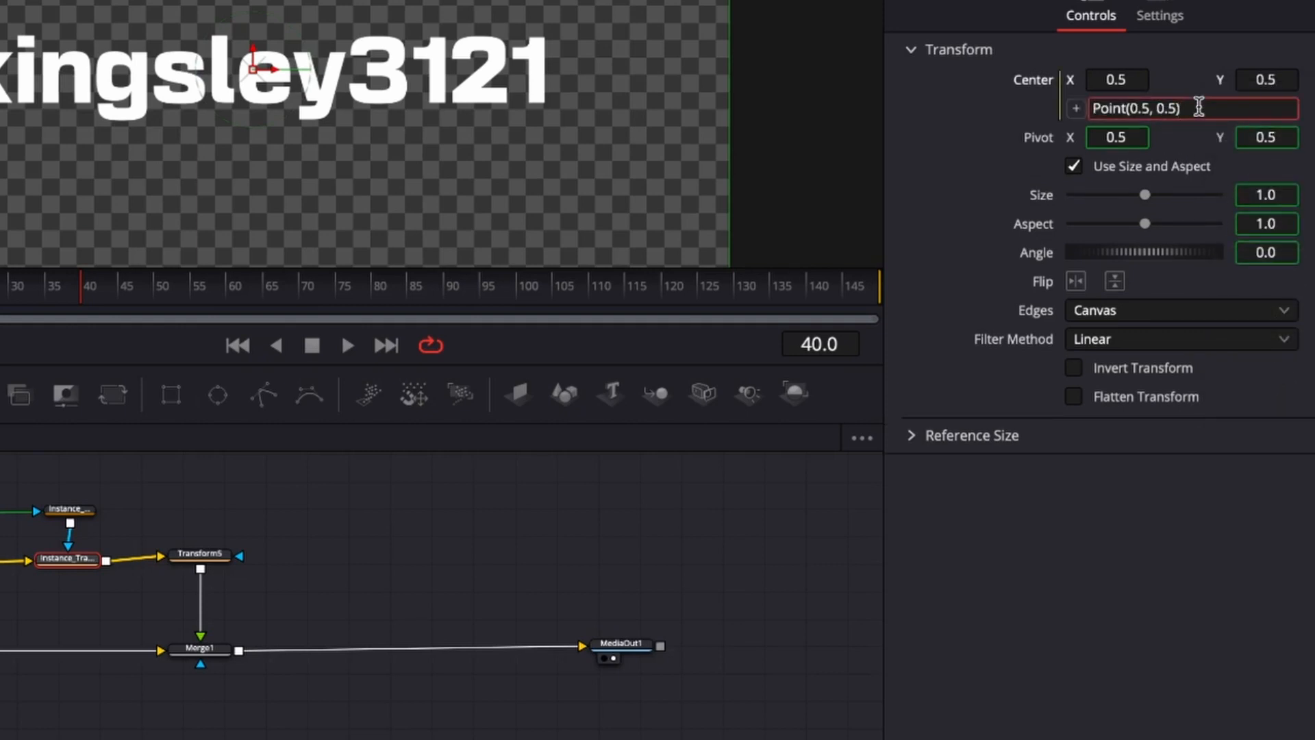
pyautogui.hotkey('ctrl', 'a')
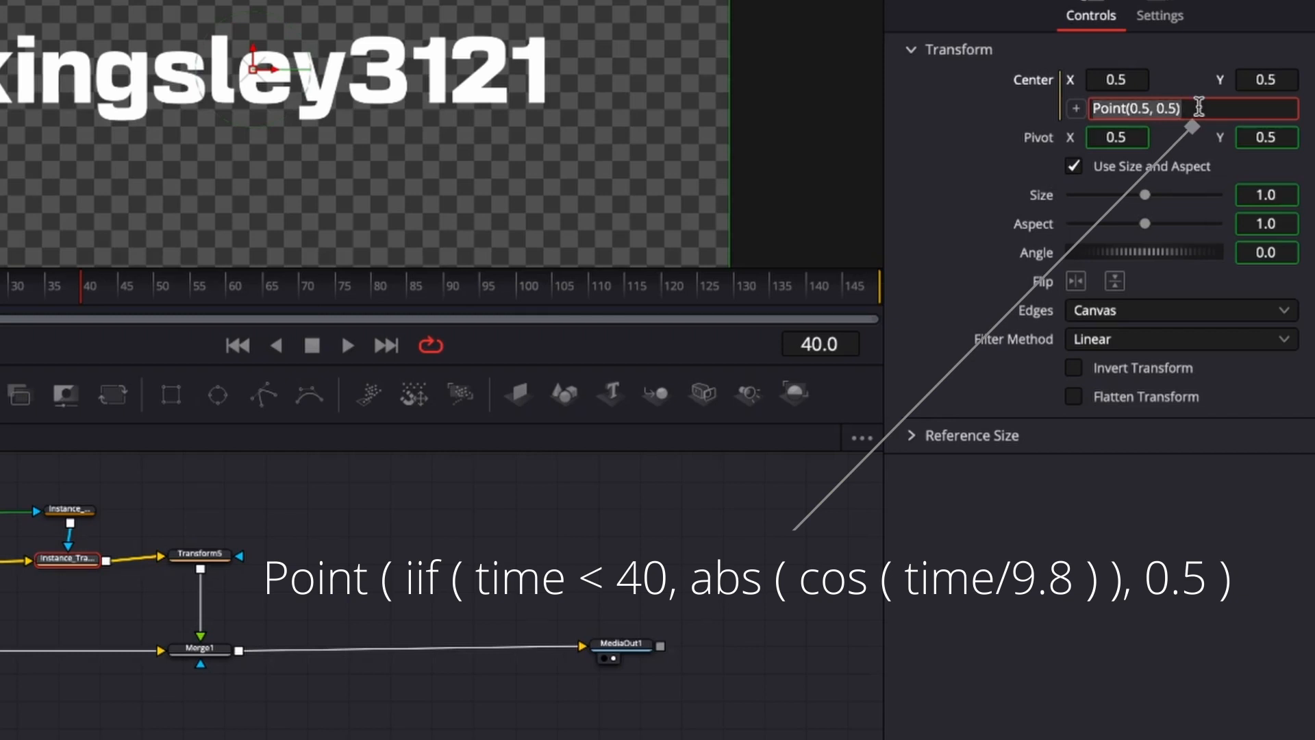
pyautogui.press('BackSpace')
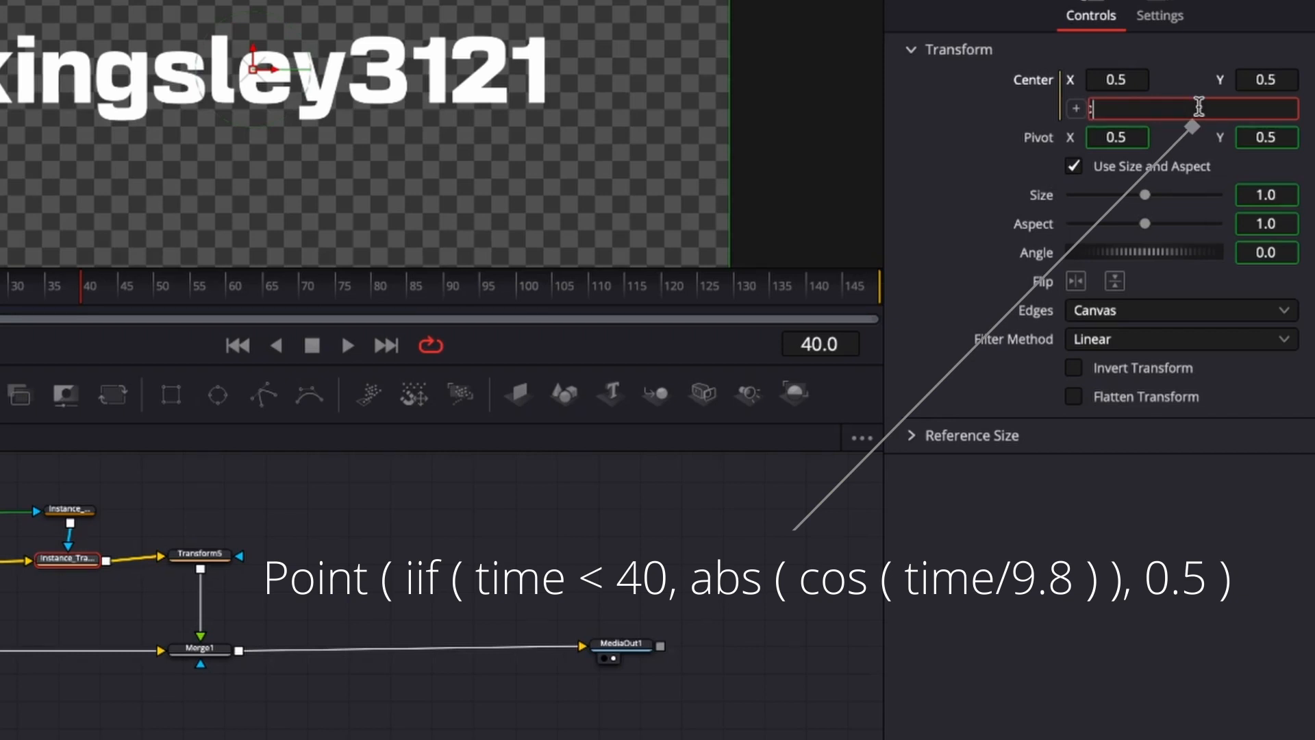
pyautogui.hotkey('ctrl', 'v')
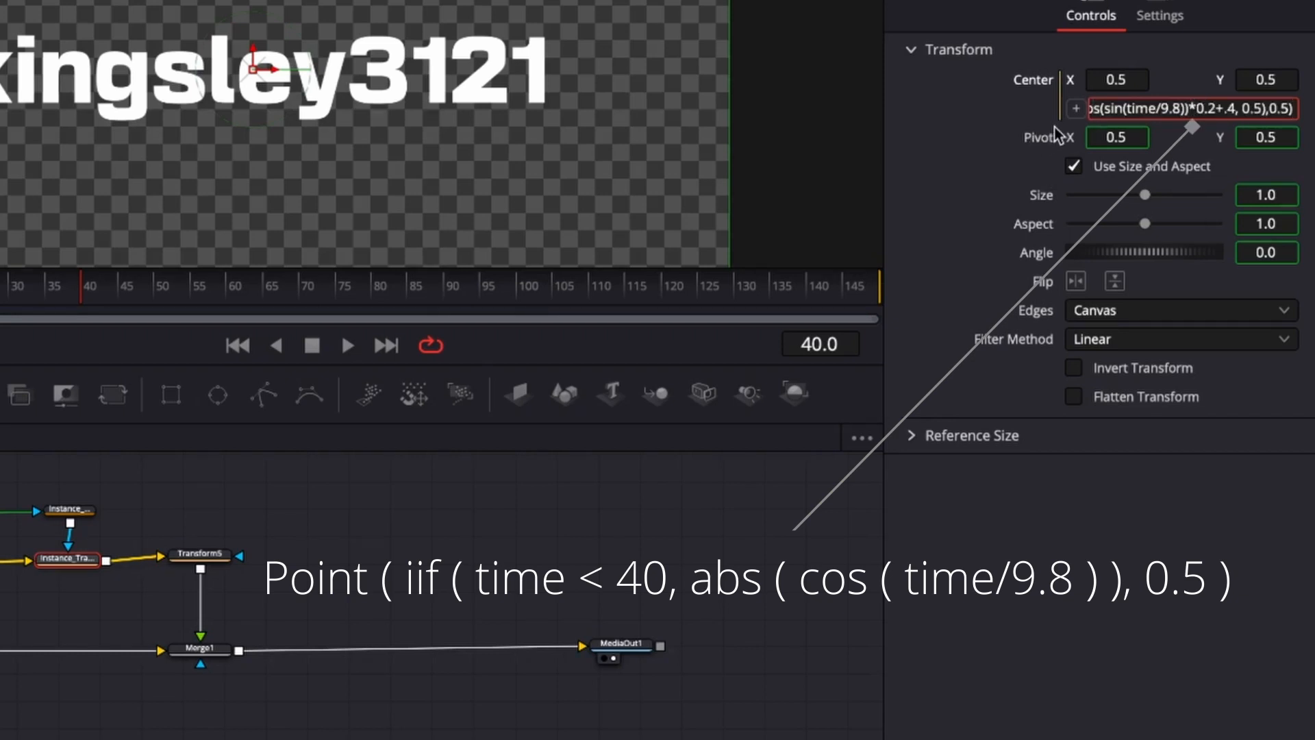
# Change sin to cos in the instanced Transform's Center expression, giving Point(iif(time<40,abs(cos(time/9.8))*0.2+.4, 0.5),0.5)
pyautogui.click(1124, 108)
pyautogui.press('BackSpace')
pyautogui.press('BackSpace')
pyautogui.press('BackSpace')
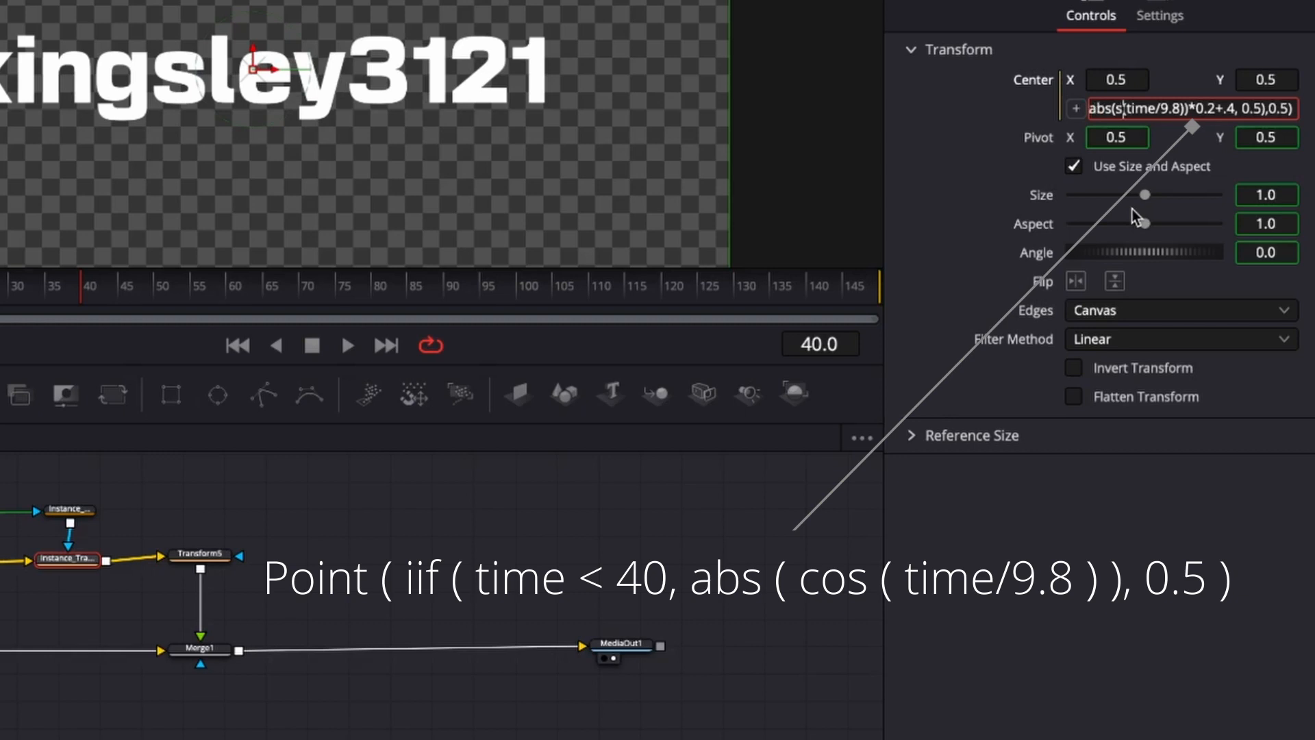
pyautogui.write('cos')
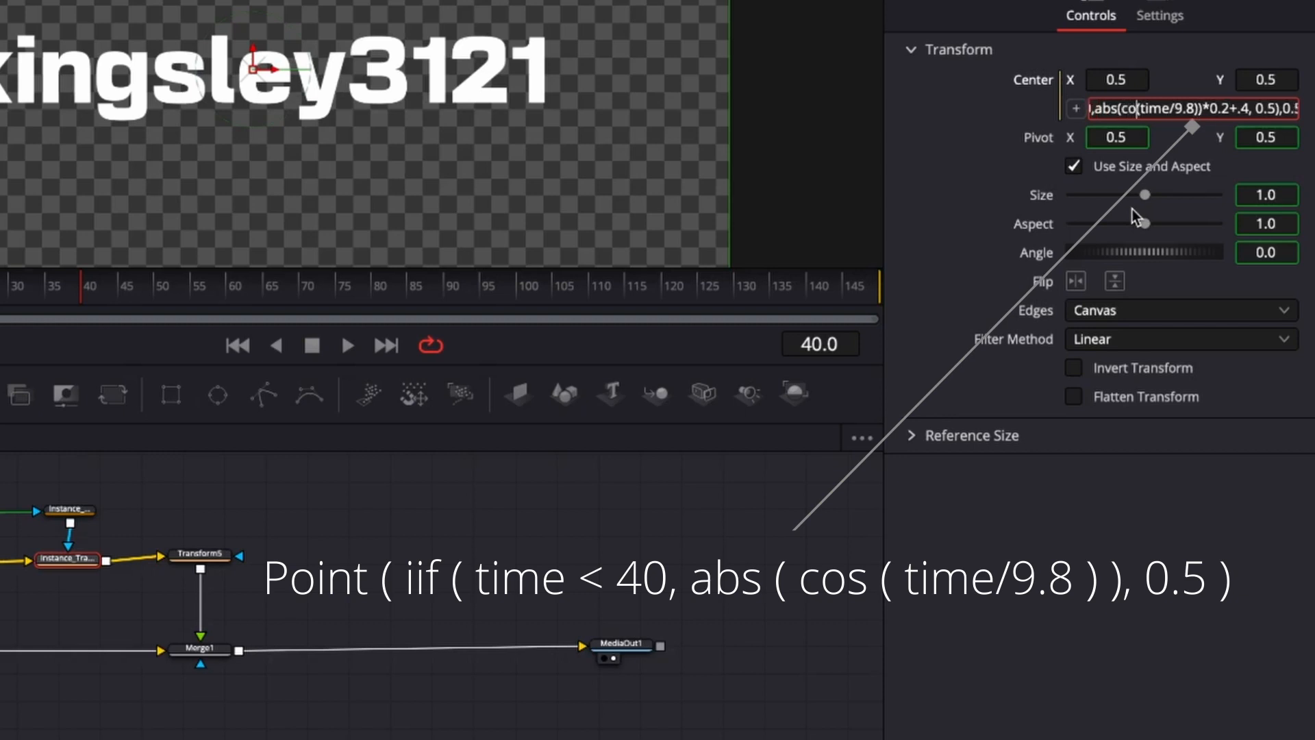
pyautogui.press('Tab')
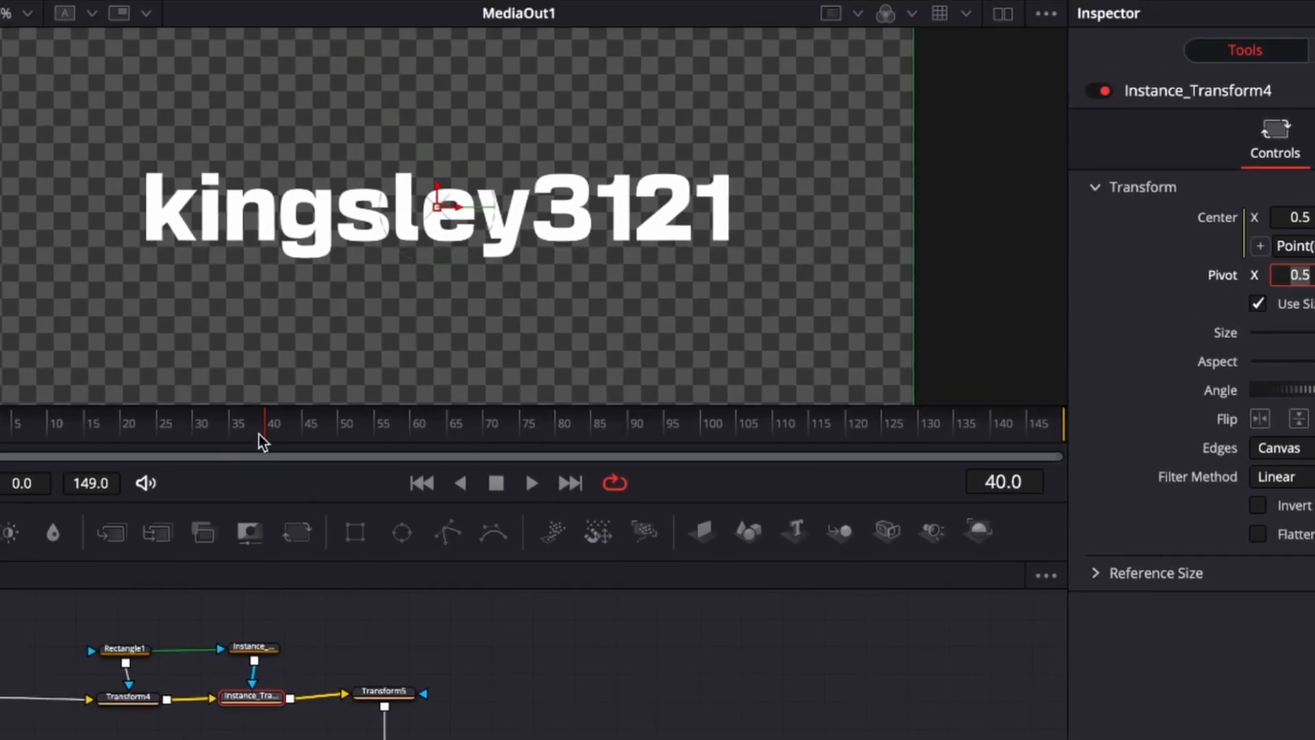
# Scrub and play the opening 40 frames to examine the strips' opposing movement, and revisit the first Transform's settings
pyautogui.click(64, 297)
pyautogui.moveTo(250, 442); pyautogui.dragTo(121, 444)
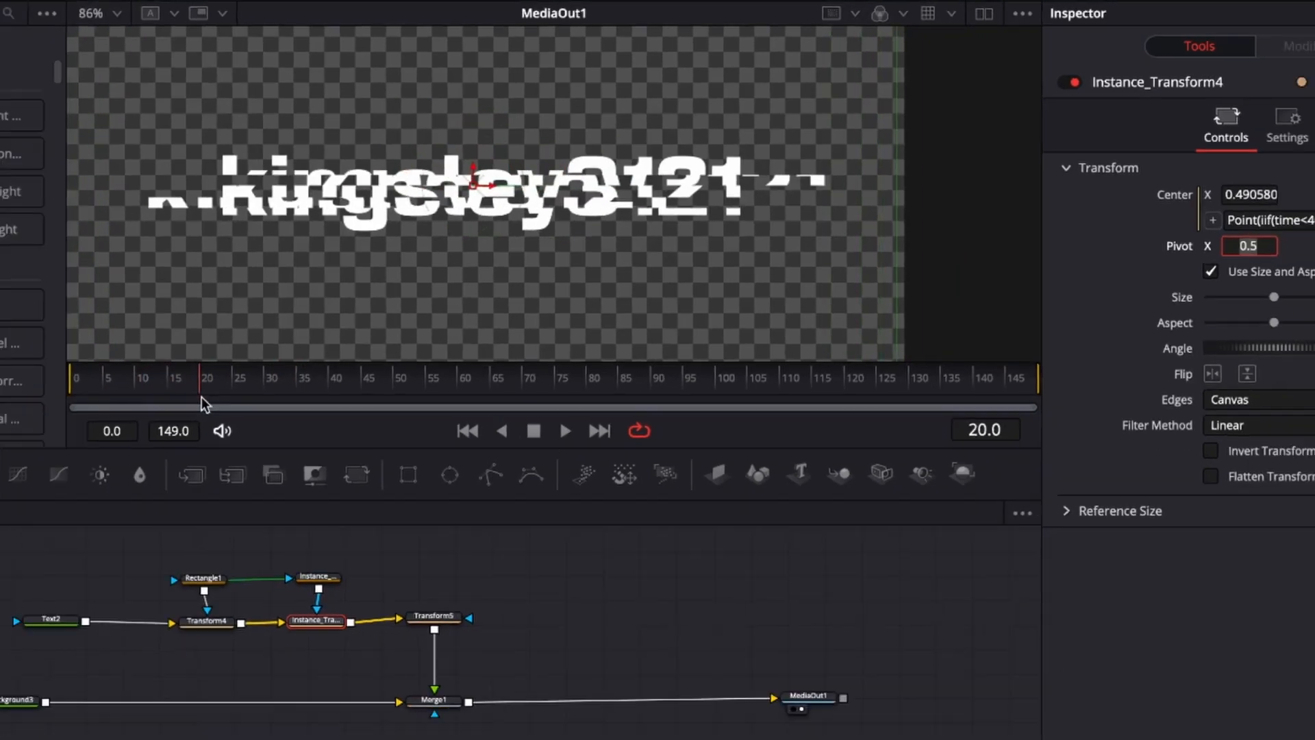
pyautogui.moveTo(201, 397)
pyautogui.mouseDown()
pyautogui.moveTo(332, 393)
pyautogui.moveTo(188, 397)
pyautogui.mouseUp()
pyautogui.moveTo(349, 306); pyautogui.dragTo(271, 305)
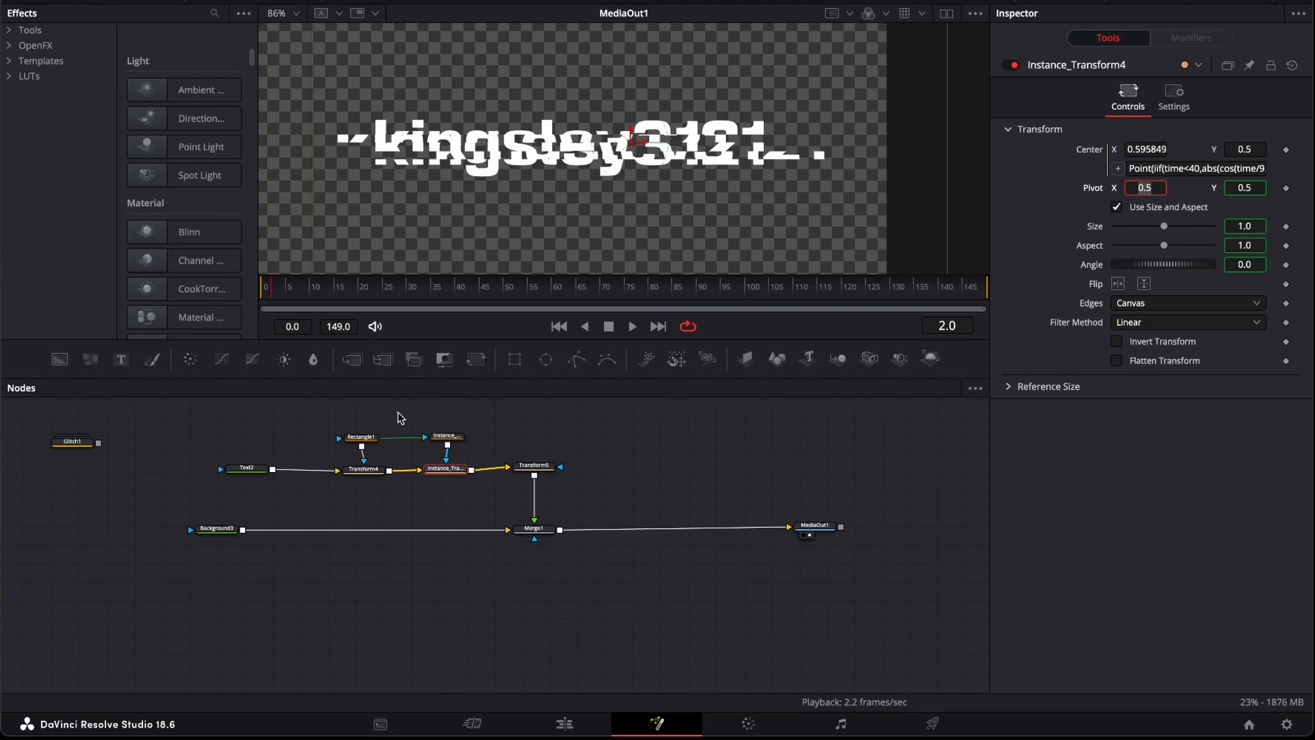
pyautogui.click(632, 326)
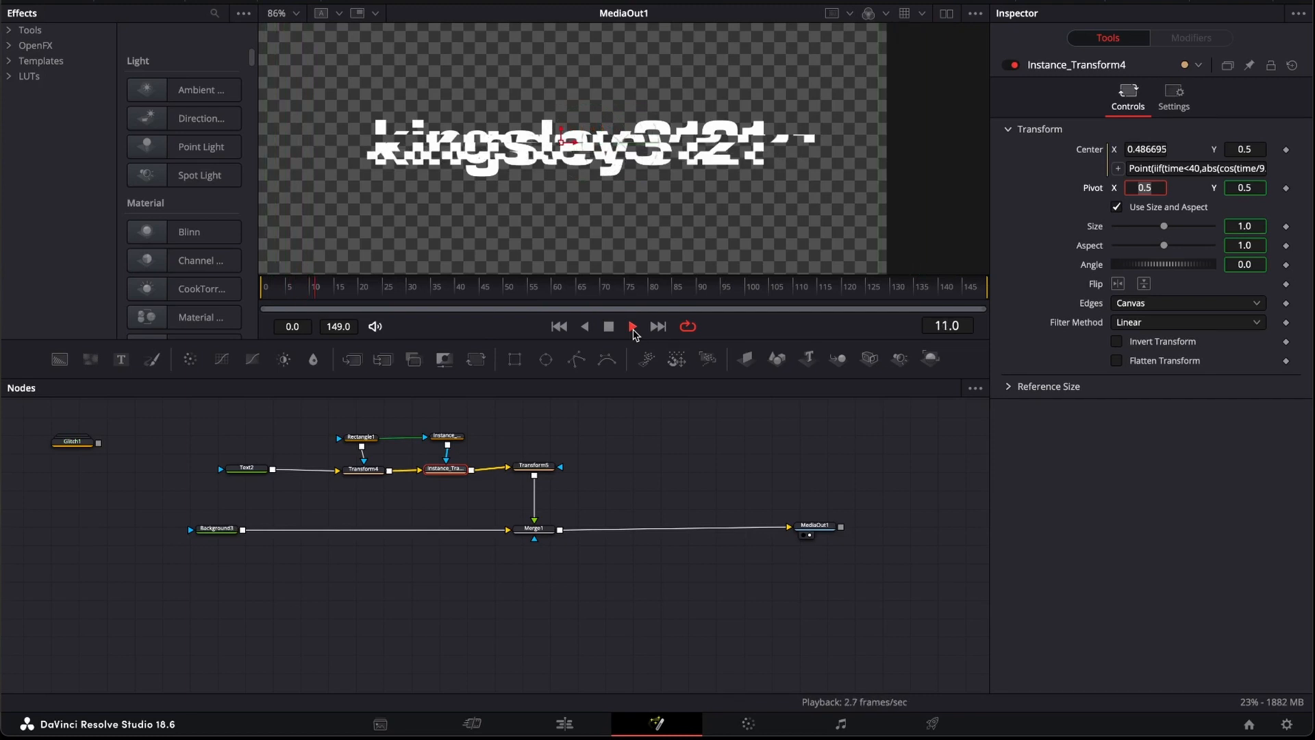
pyautogui.click(609, 327)
pyautogui.moveTo(397, 293); pyautogui.dragTo(452, 315)
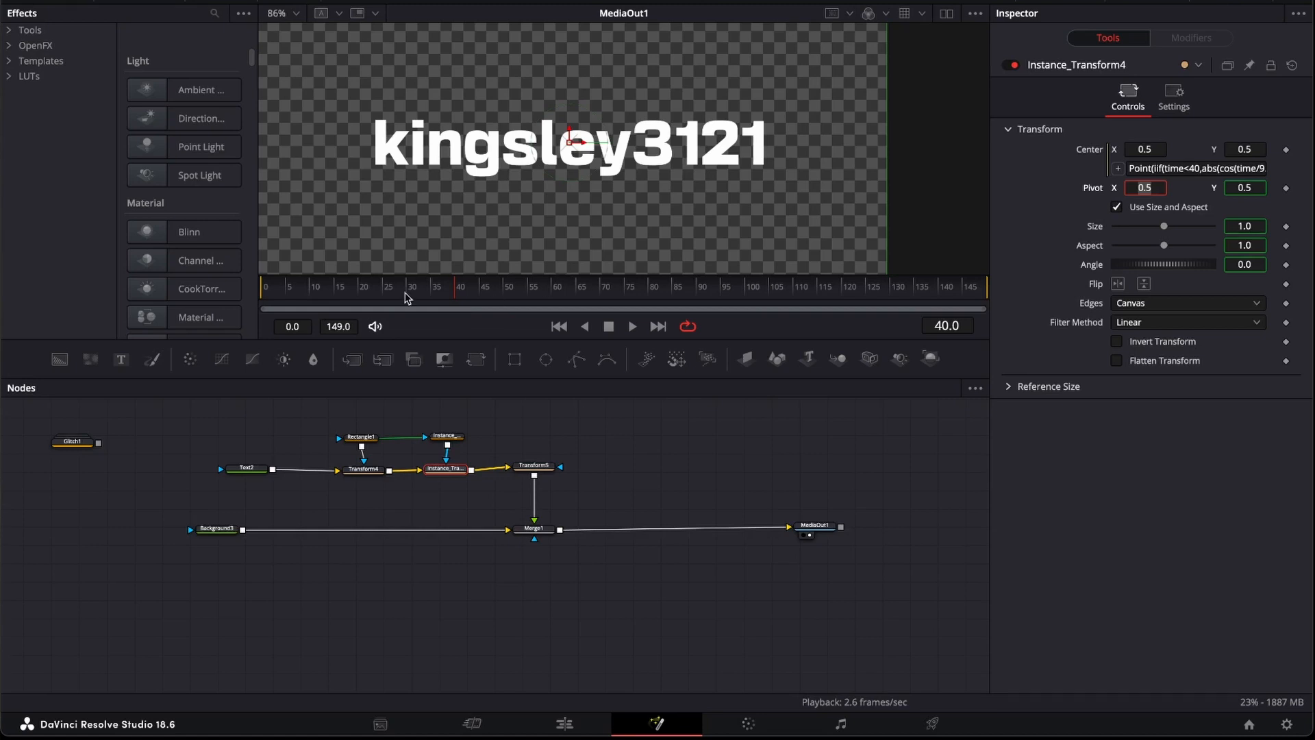
pyautogui.click(370, 472)
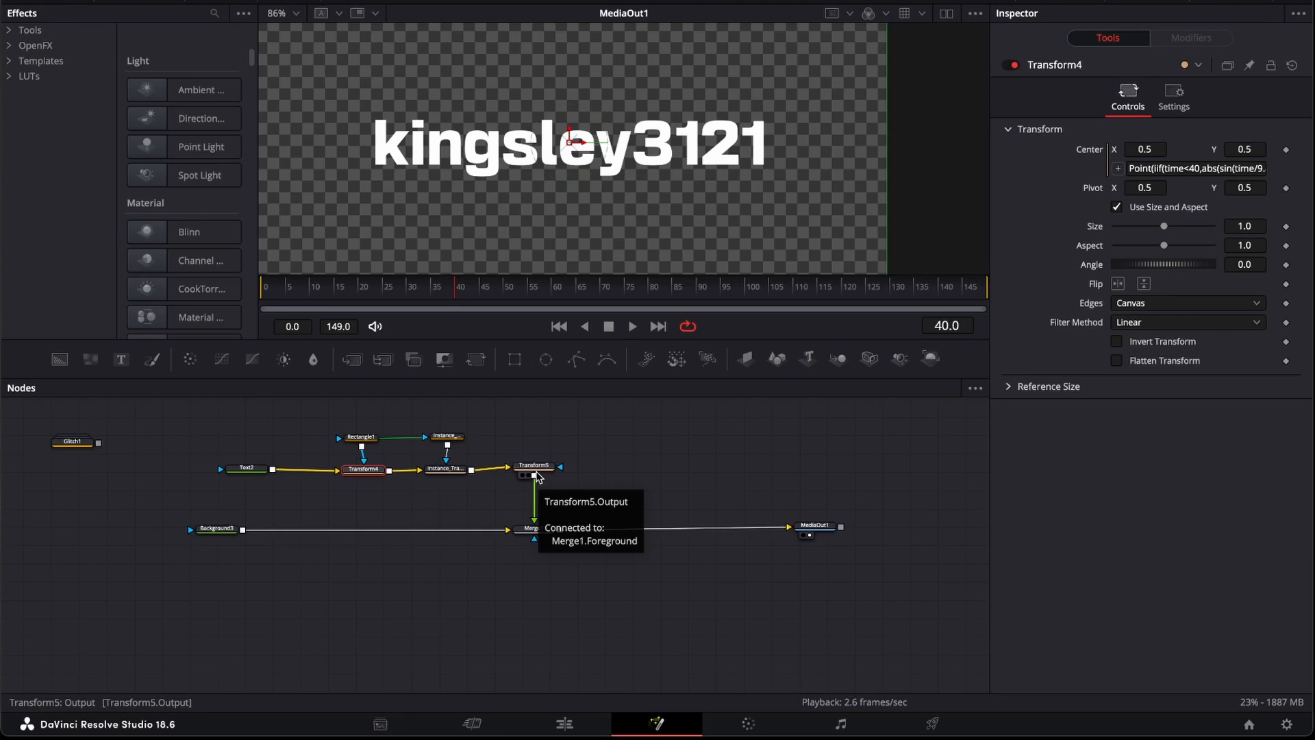
# Add an expression to the Size of Transform5, the final Transform before the Merge, beginning with iif(time<65, abs(sin(time/5.9))
pyautogui.click(534, 466)
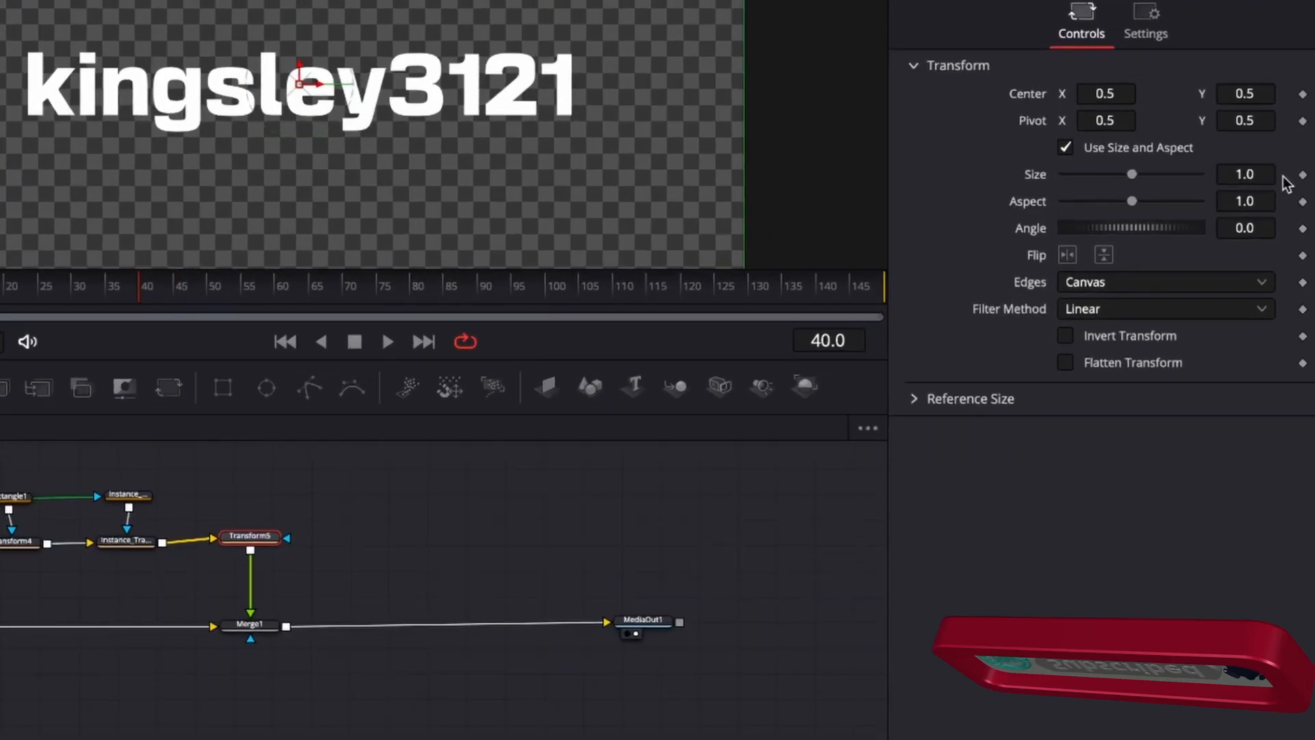
pyautogui.rightClick(1204, 178)
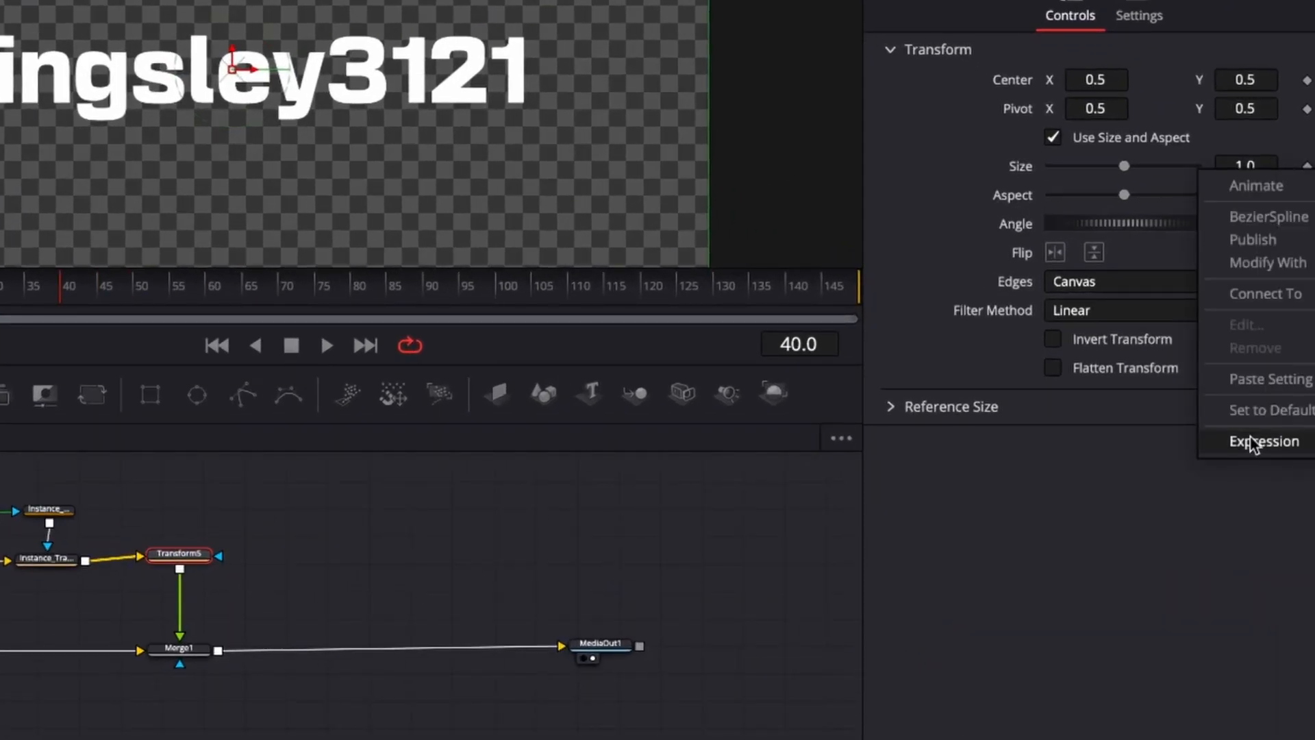
pyautogui.click(1253, 441)
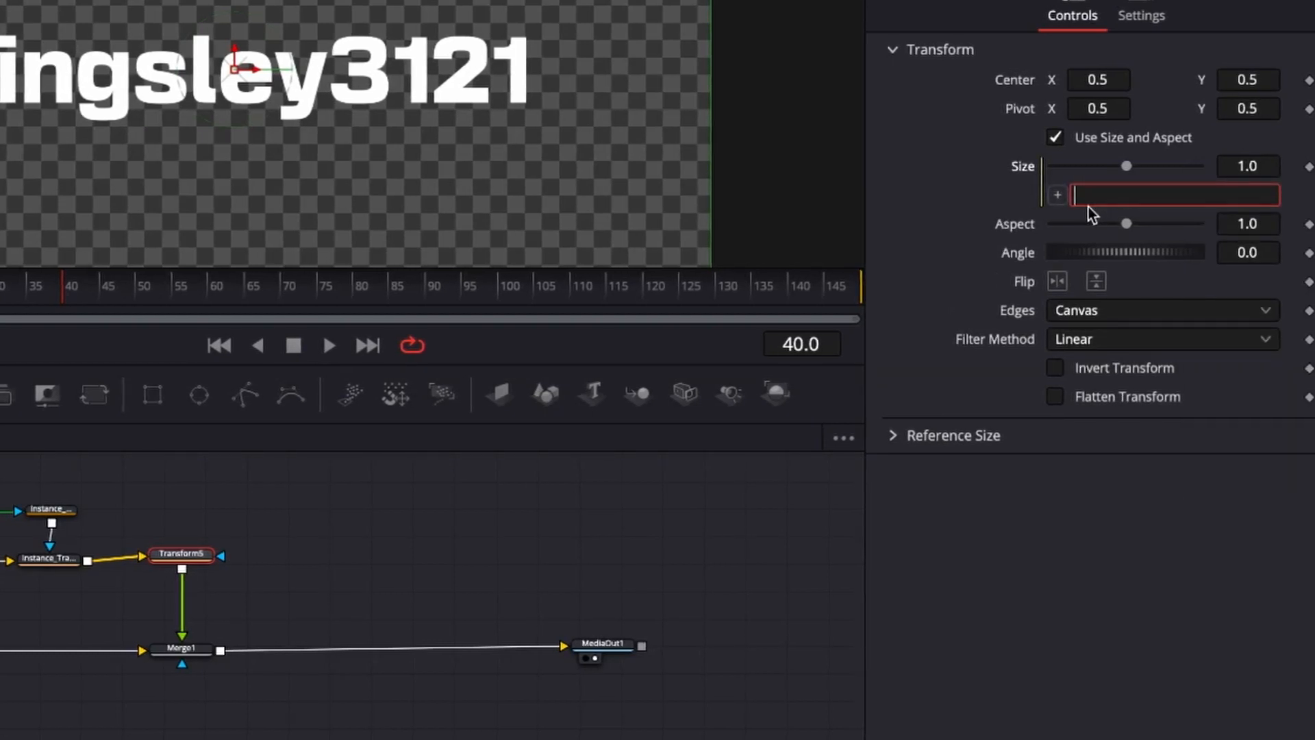
pyautogui.click(1088, 200)
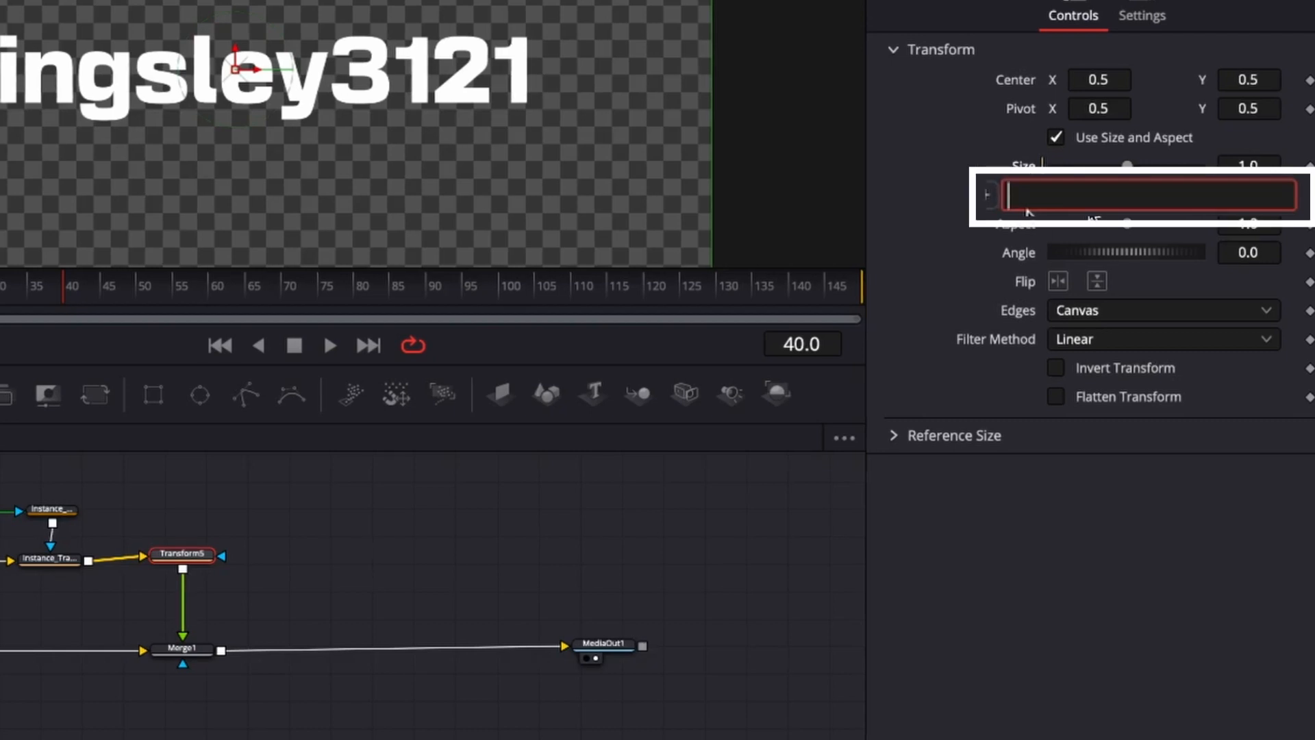
pyautogui.write('iif(time')
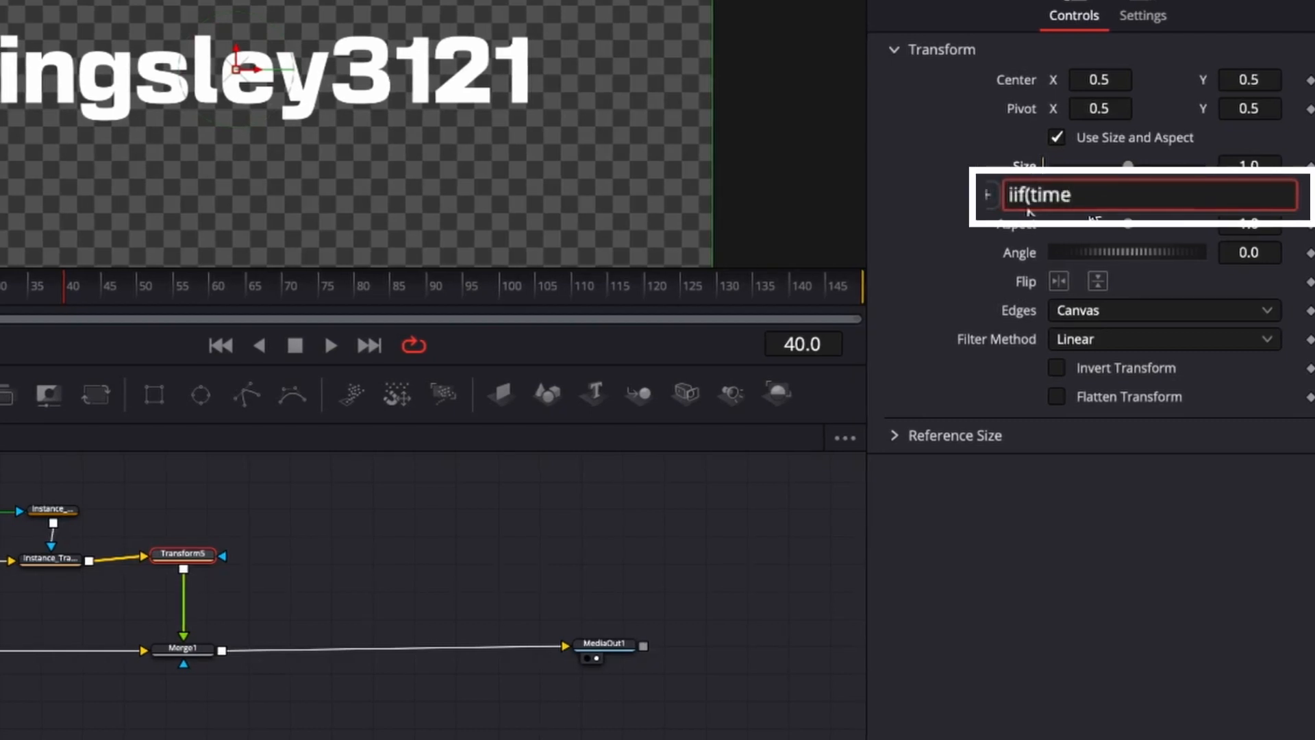
pyautogui.write('<')
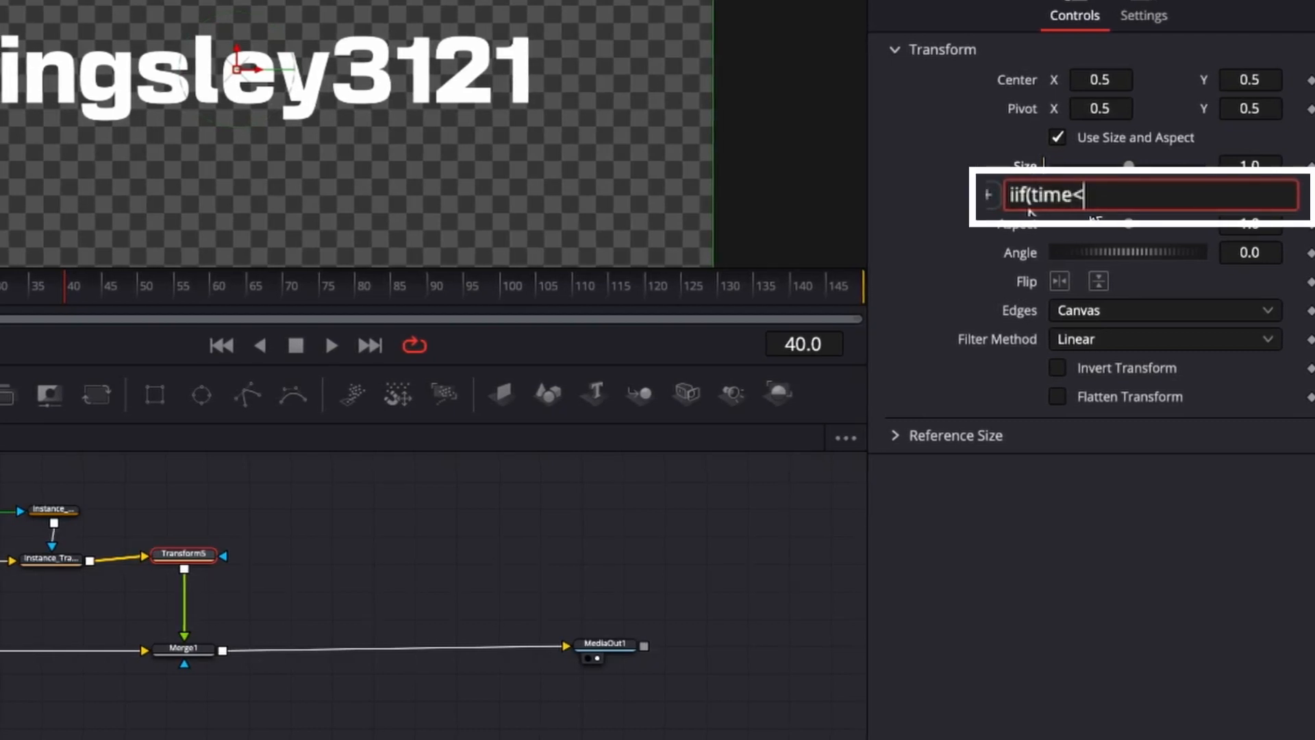
pyautogui.write('65, abs')
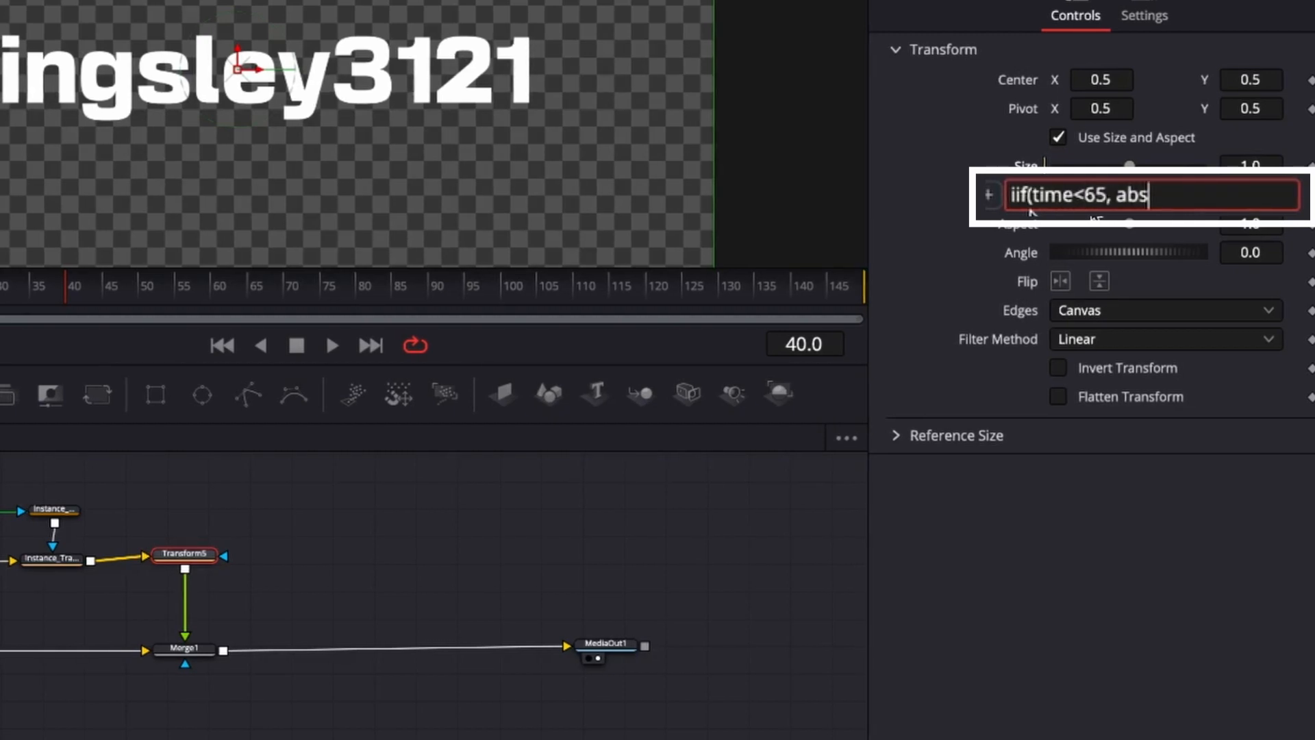
pyautogui.write('(')
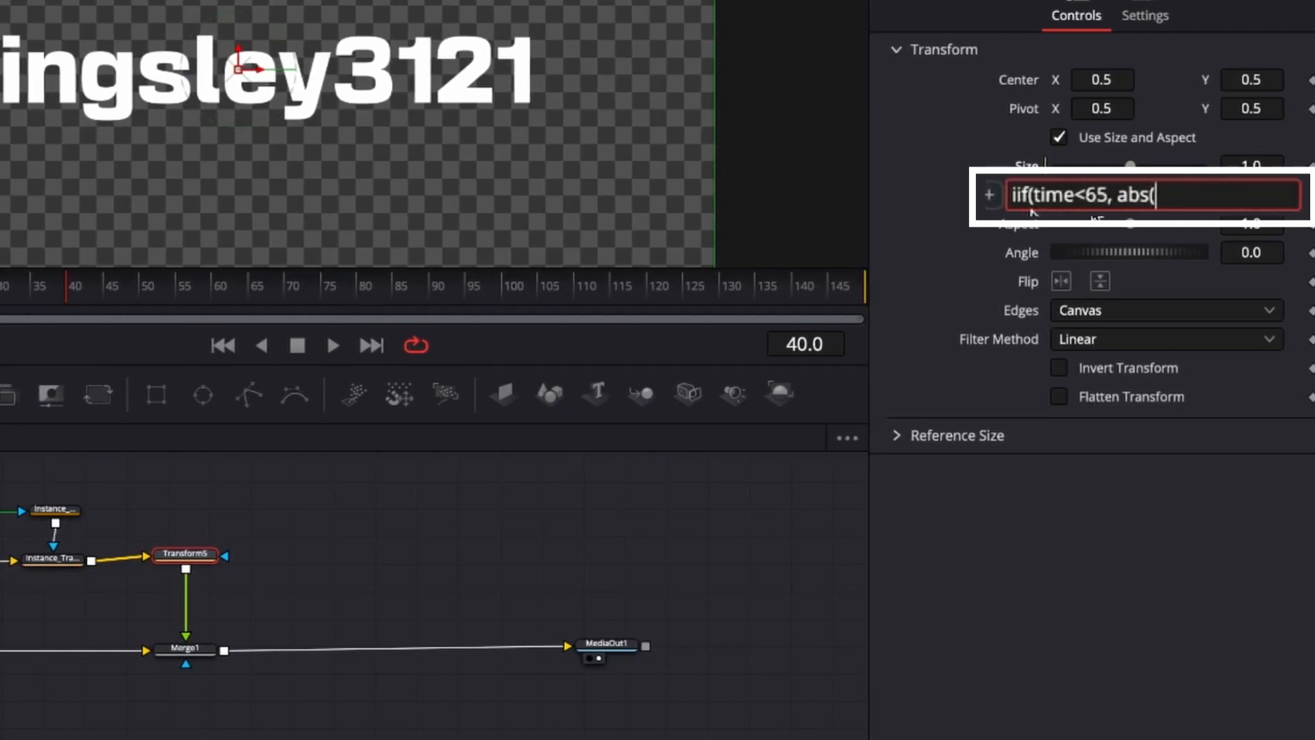
pyautogui.write('sin(time/5')
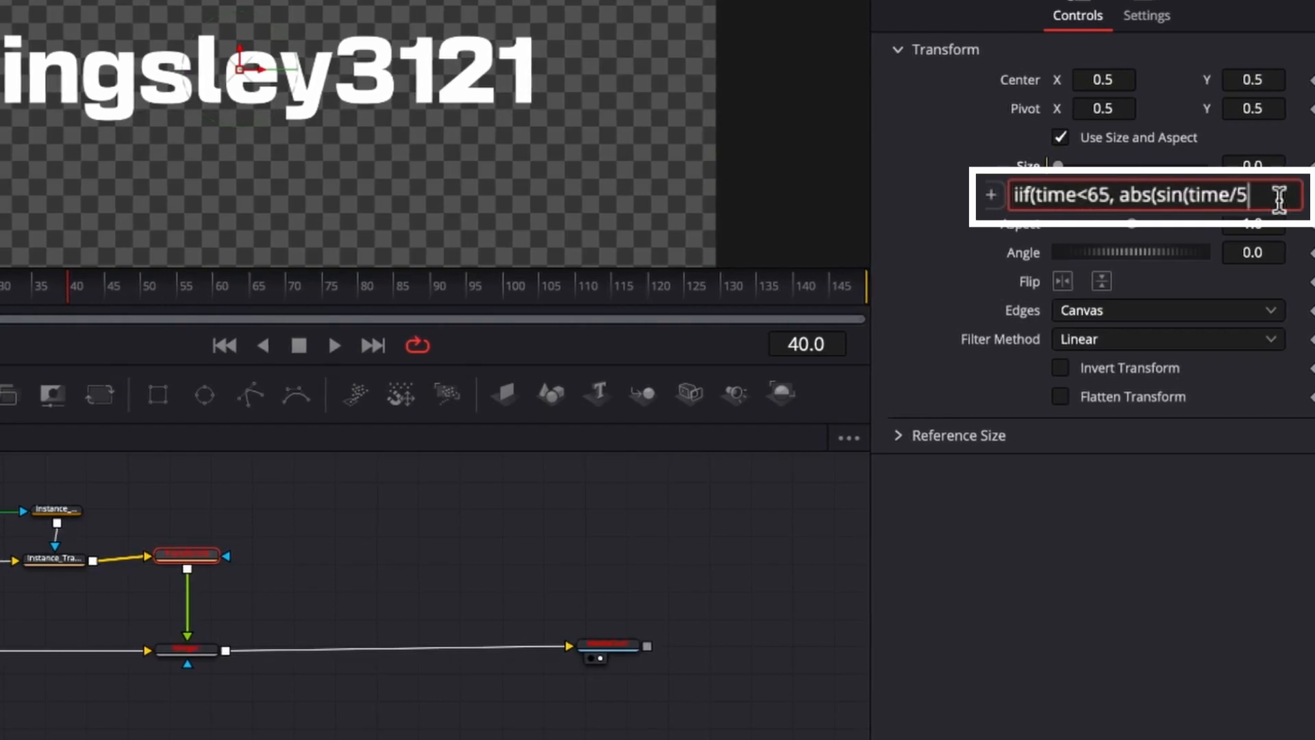
pyautogui.write(',.9)')
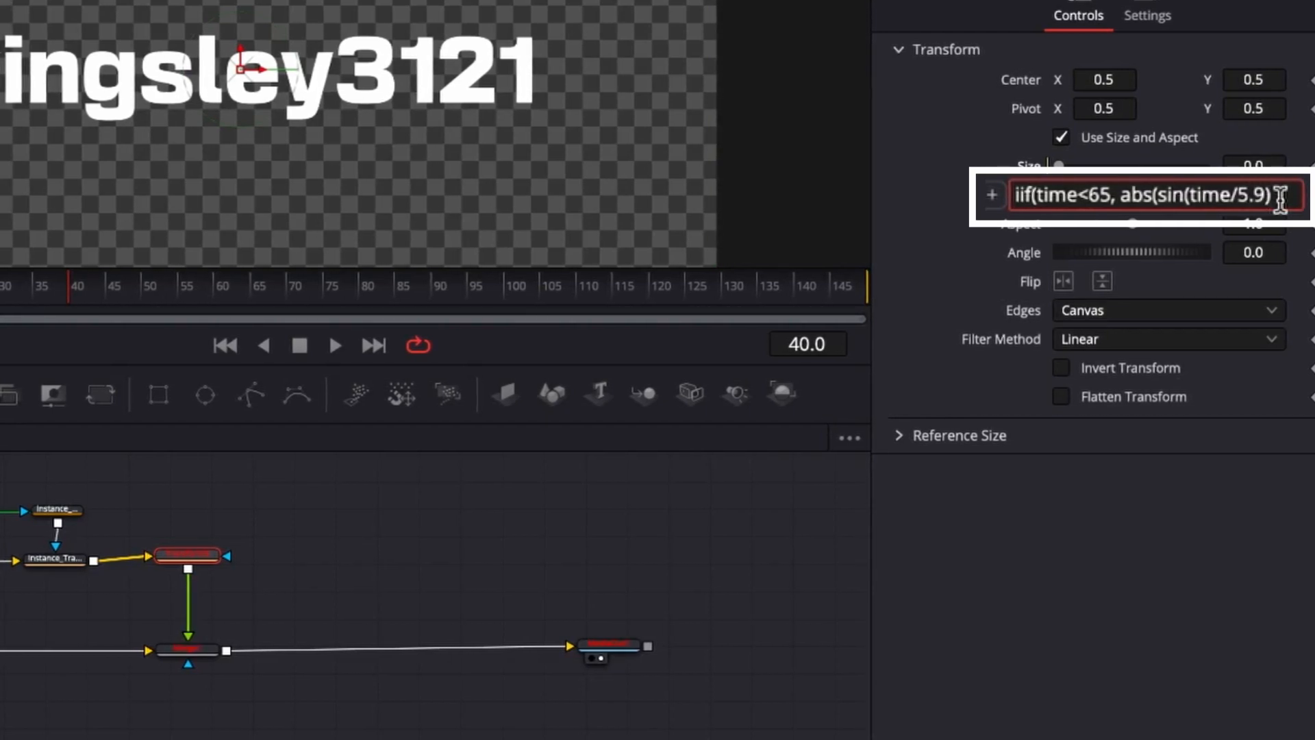
pyautogui.write(')')
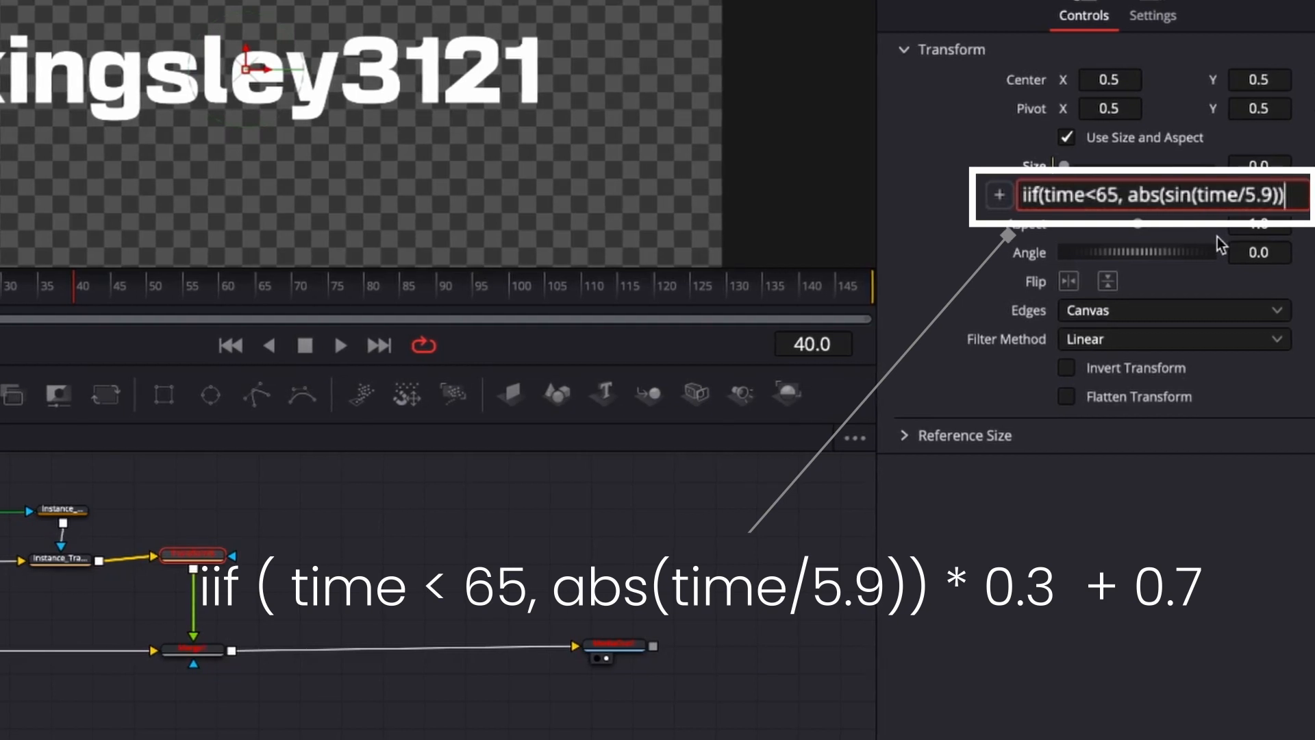
# Complete Transform5's Size expression as iif(time<65, abs(sin(time/5.9))*0.3+.7,1) and preview the size animation from frame 0
pyautogui.write('*0.3')
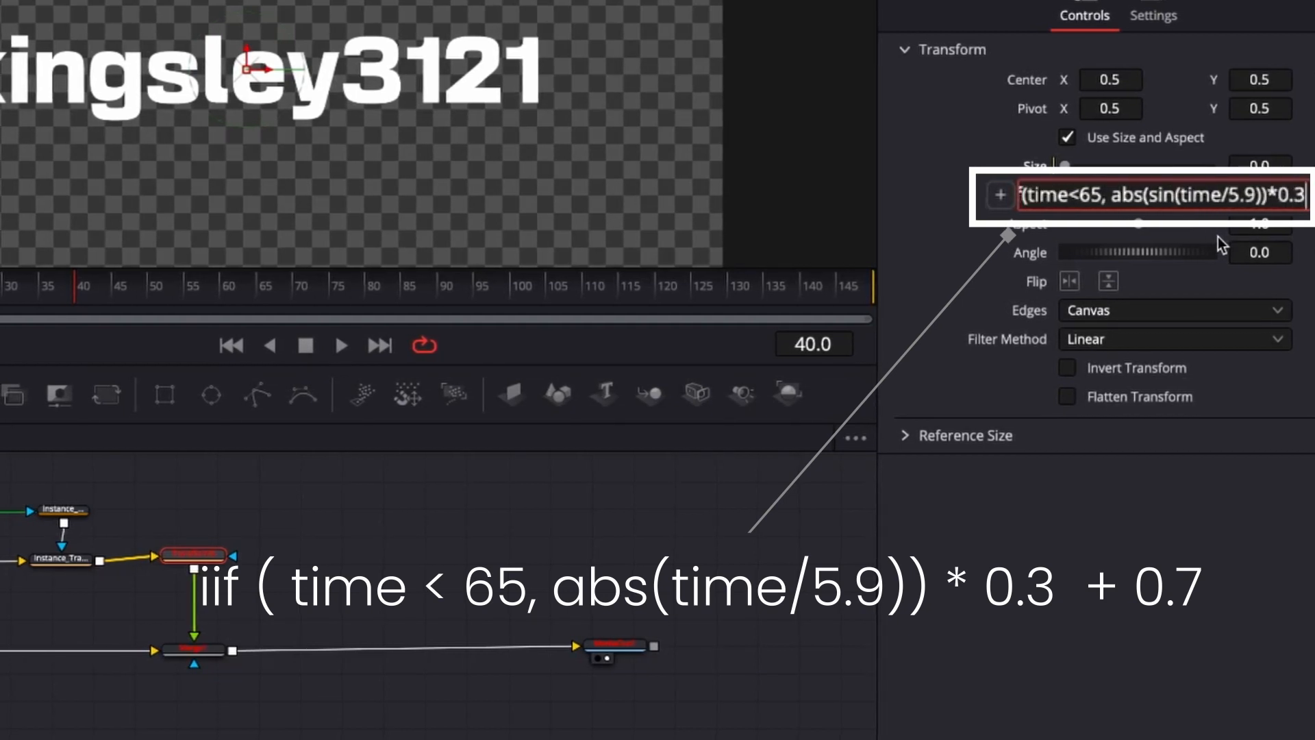
pyautogui.write('+')
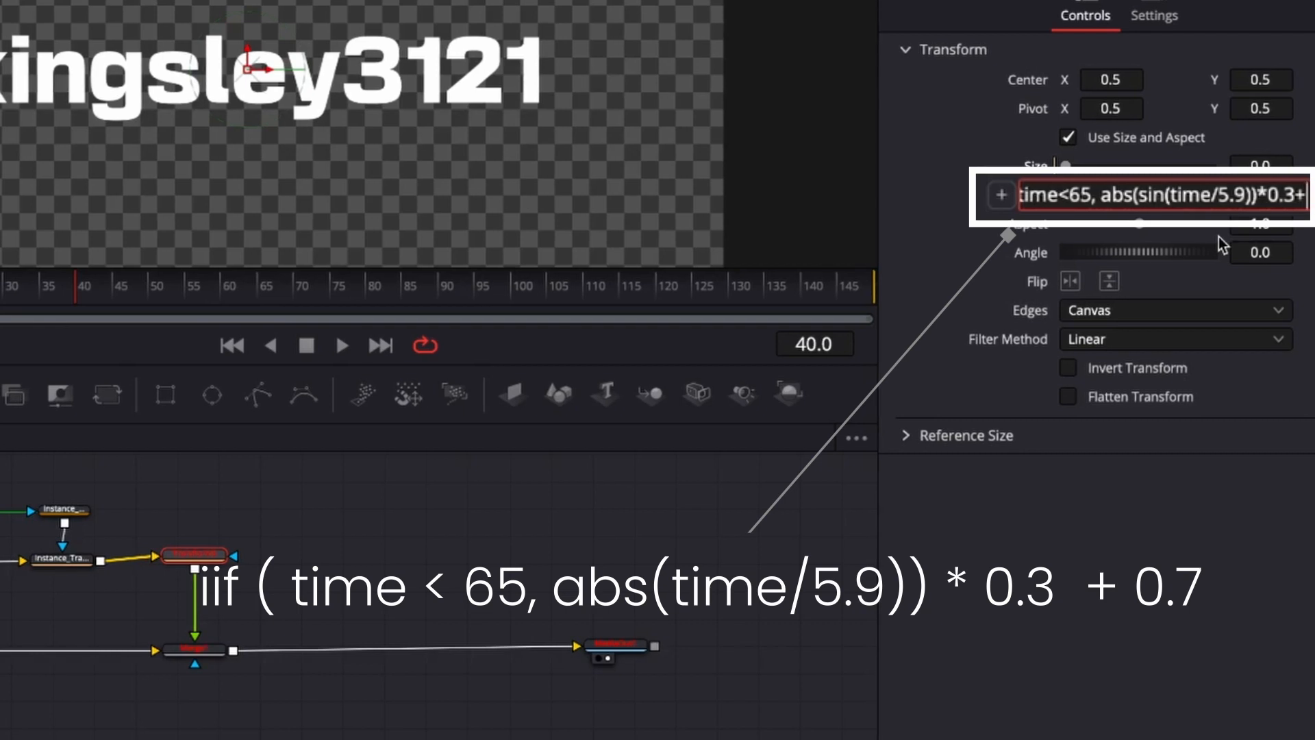
pyautogui.write('.7')
pyautogui.write(',')
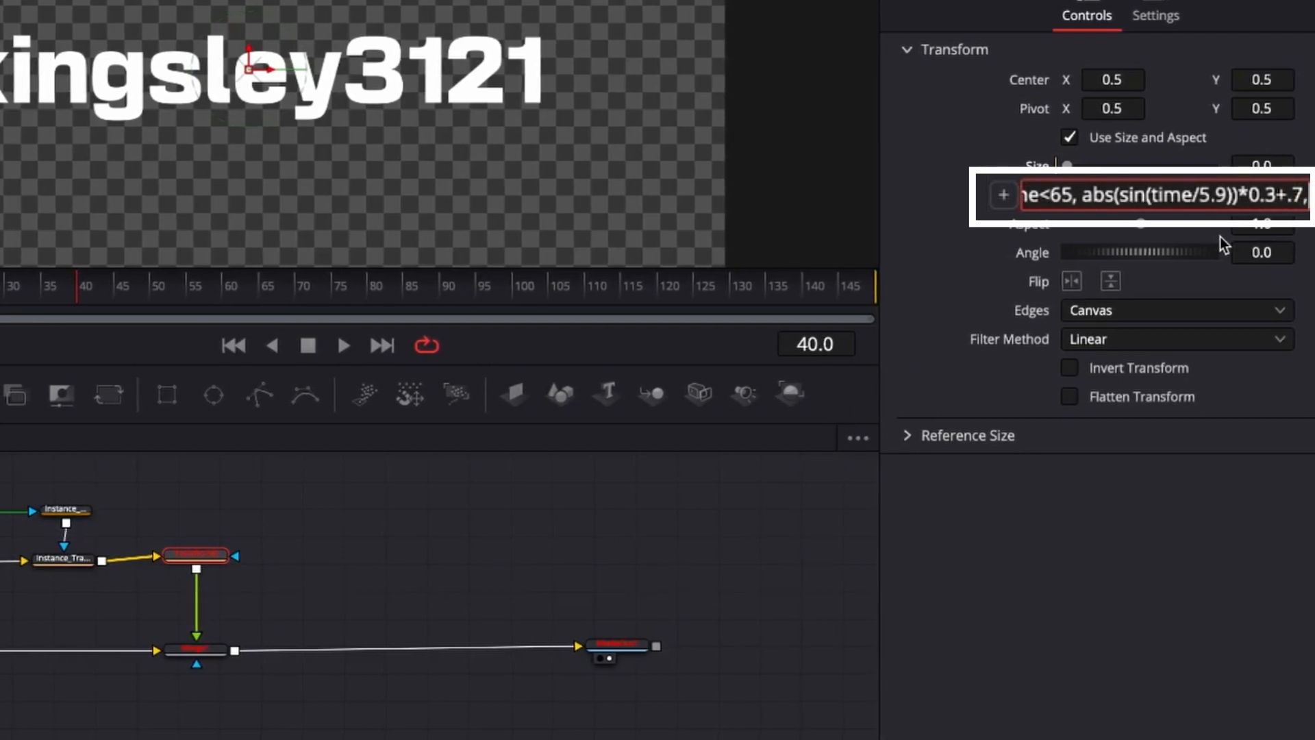
pyautogui.write('1')
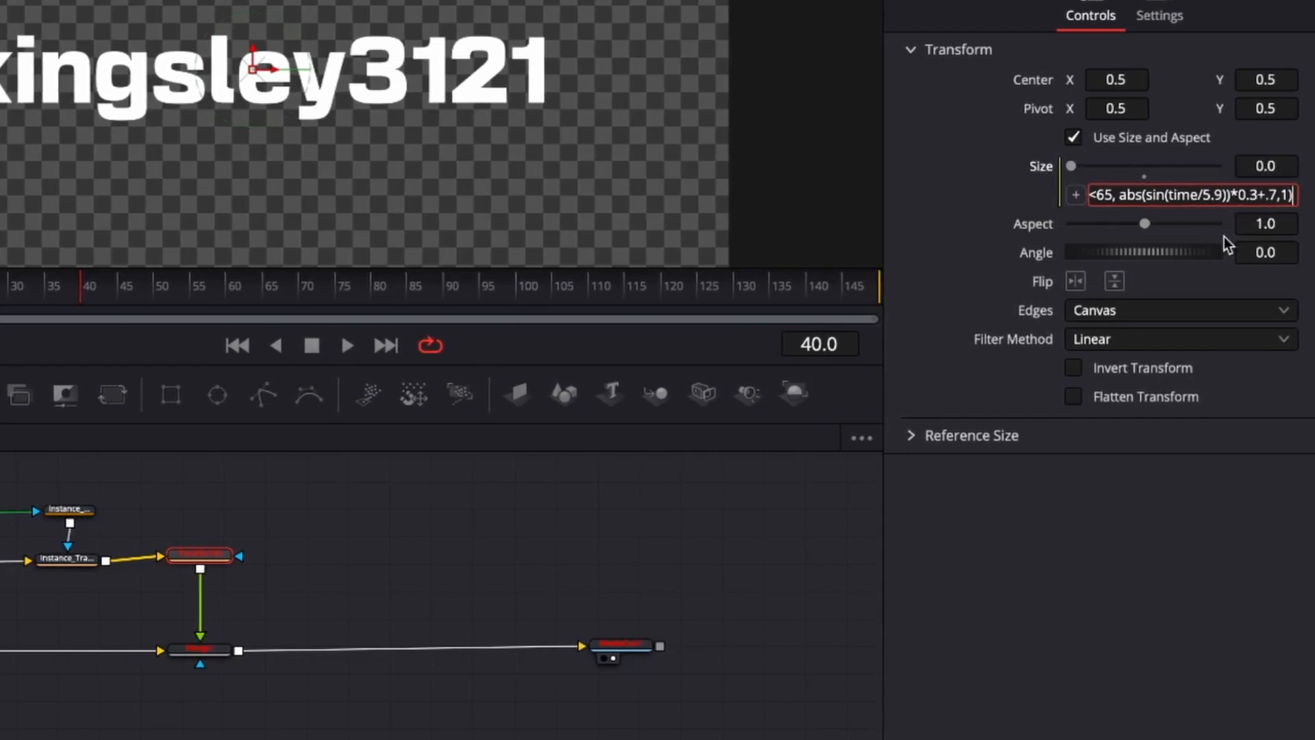
pyautogui.press('Tab')
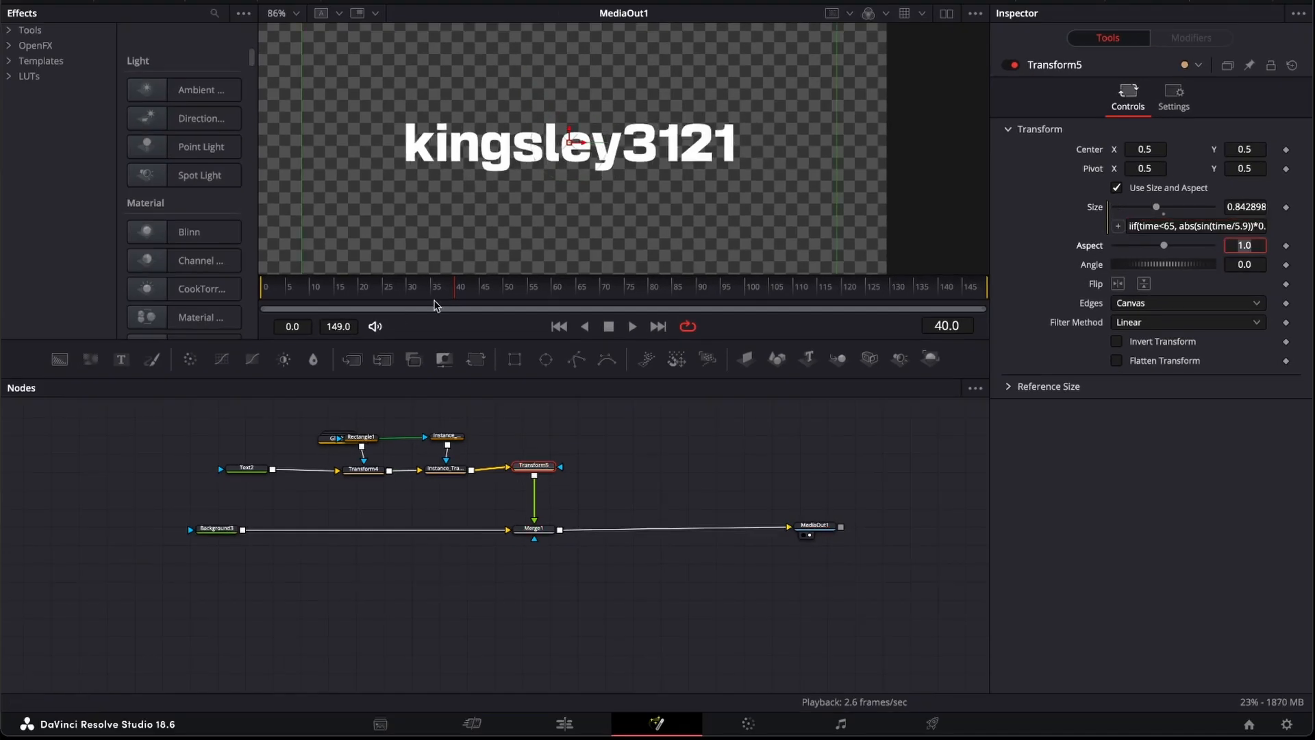
pyautogui.moveTo(454, 289); pyautogui.dragTo(250, 309)
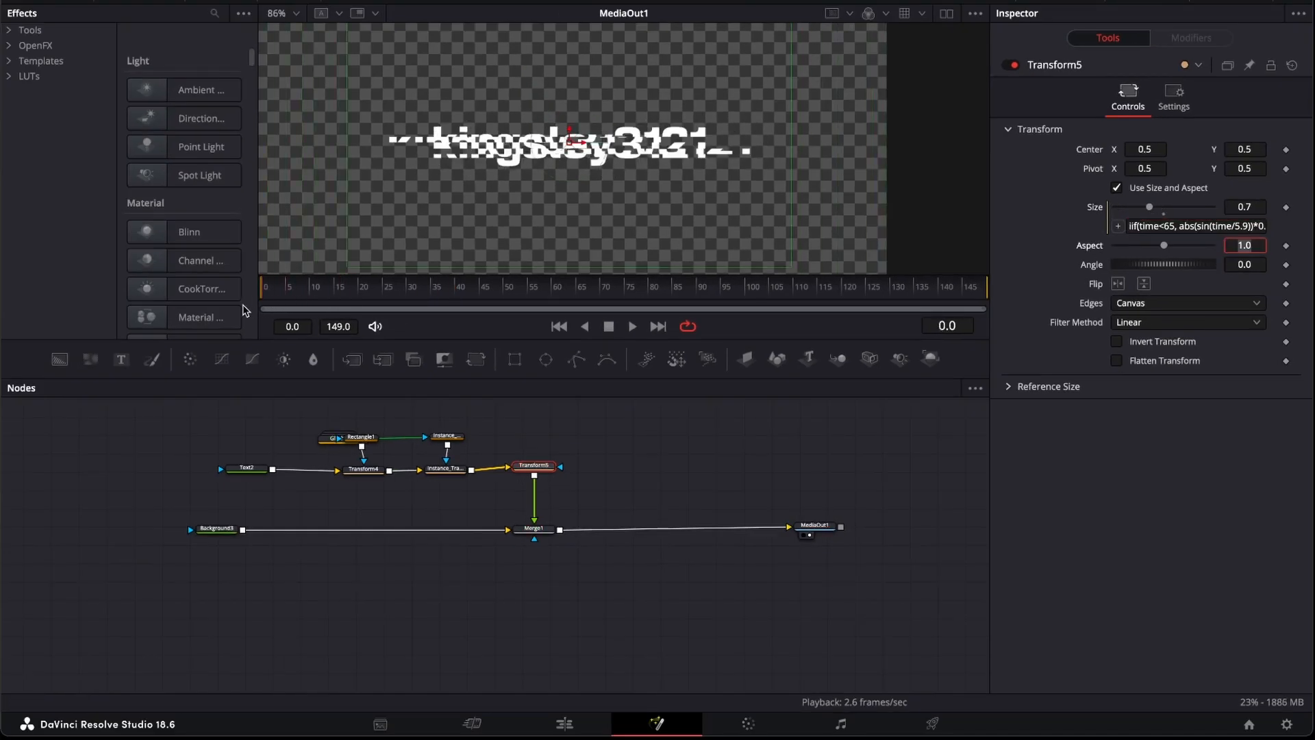
pyautogui.click(608, 328)
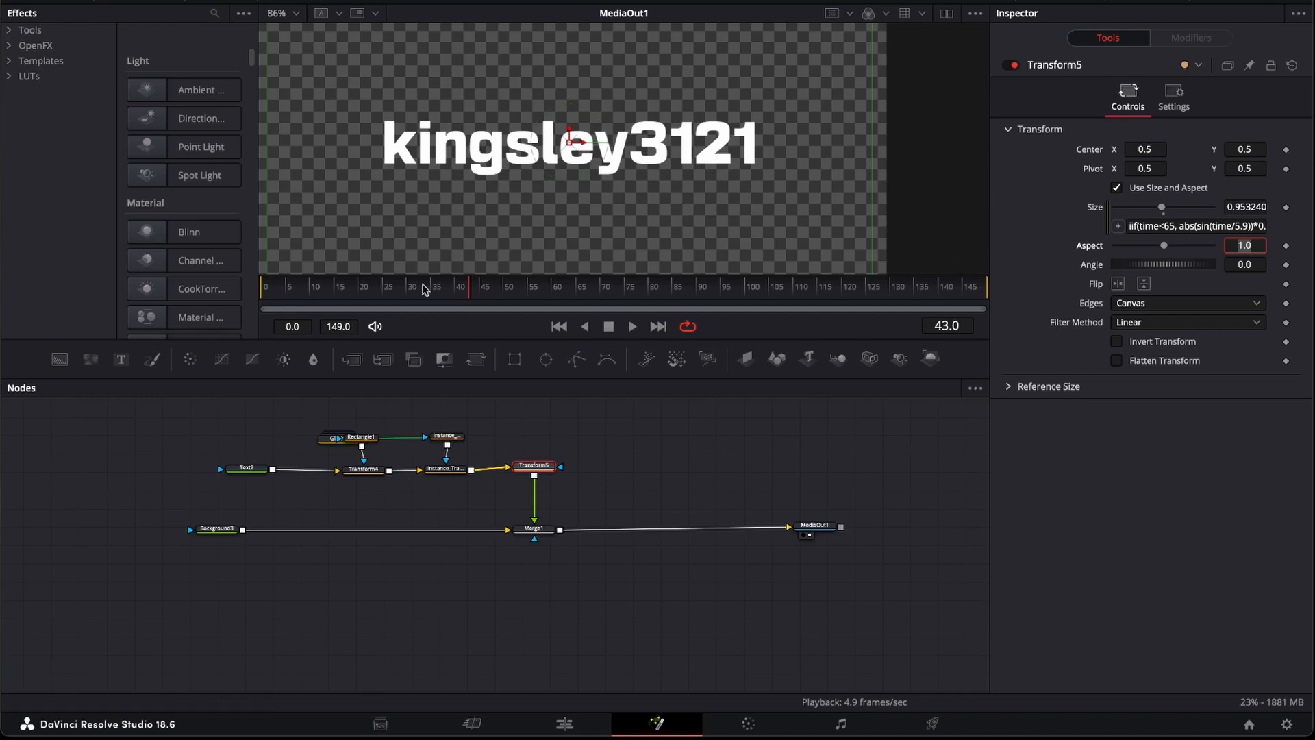
# Set a Center keyframe on Transform5 at frame 20, keeping X and Y at 0.5
pyautogui.moveTo(471, 296); pyautogui.dragTo(368, 302)
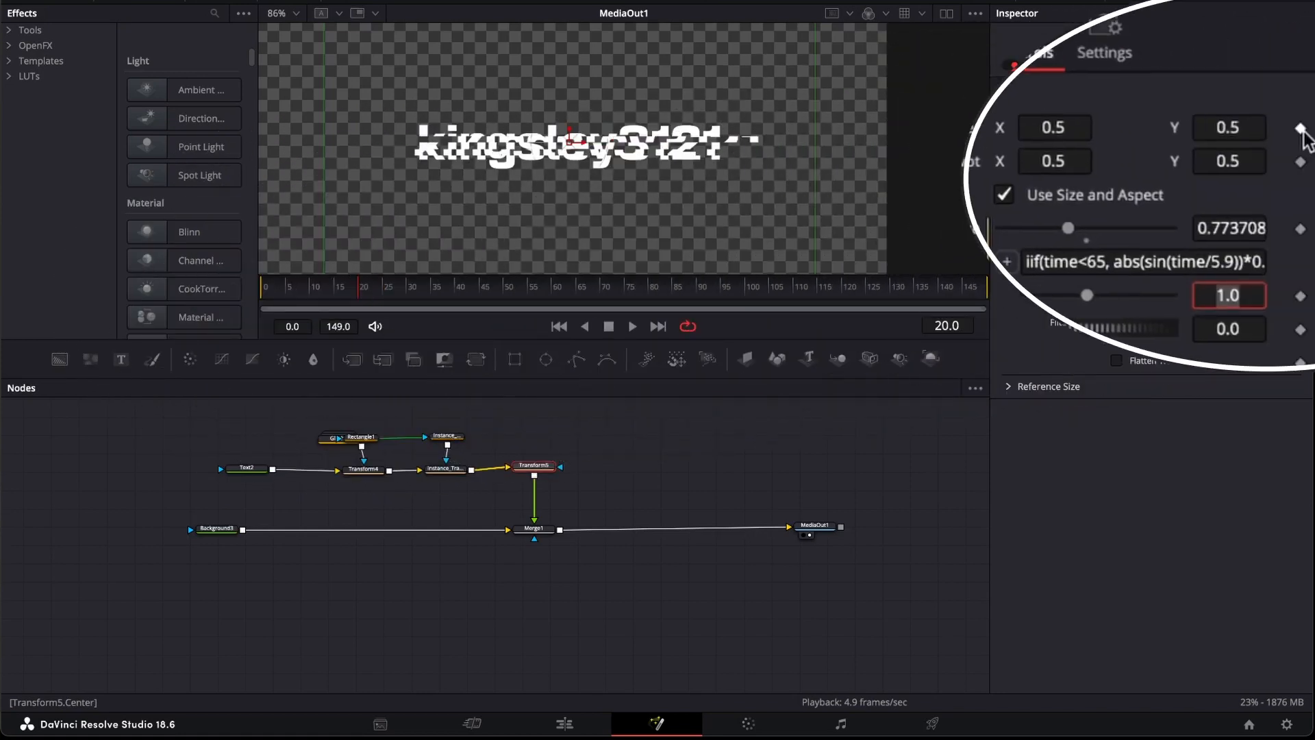
pyautogui.click(1301, 130)
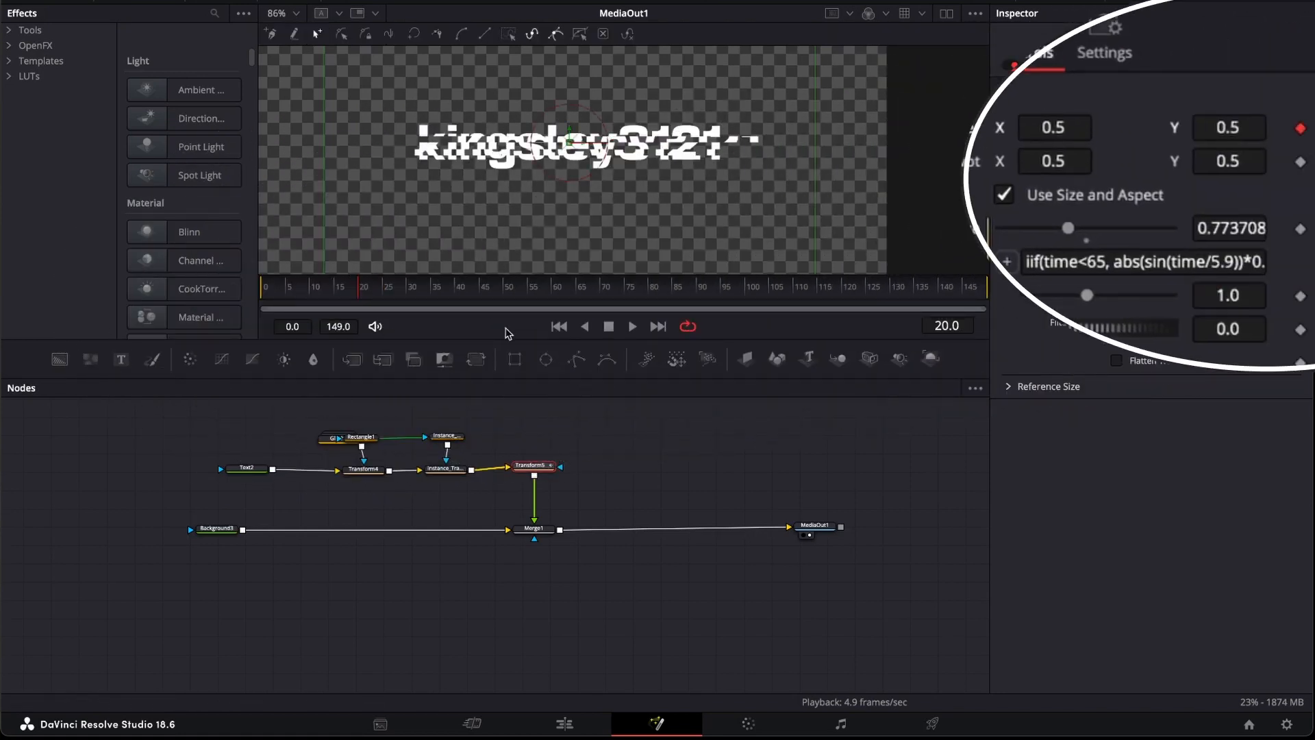
# Keyframe Transform5's Center at frame 21 with X 0.559 and Y 0.695
pyautogui.press('Right')
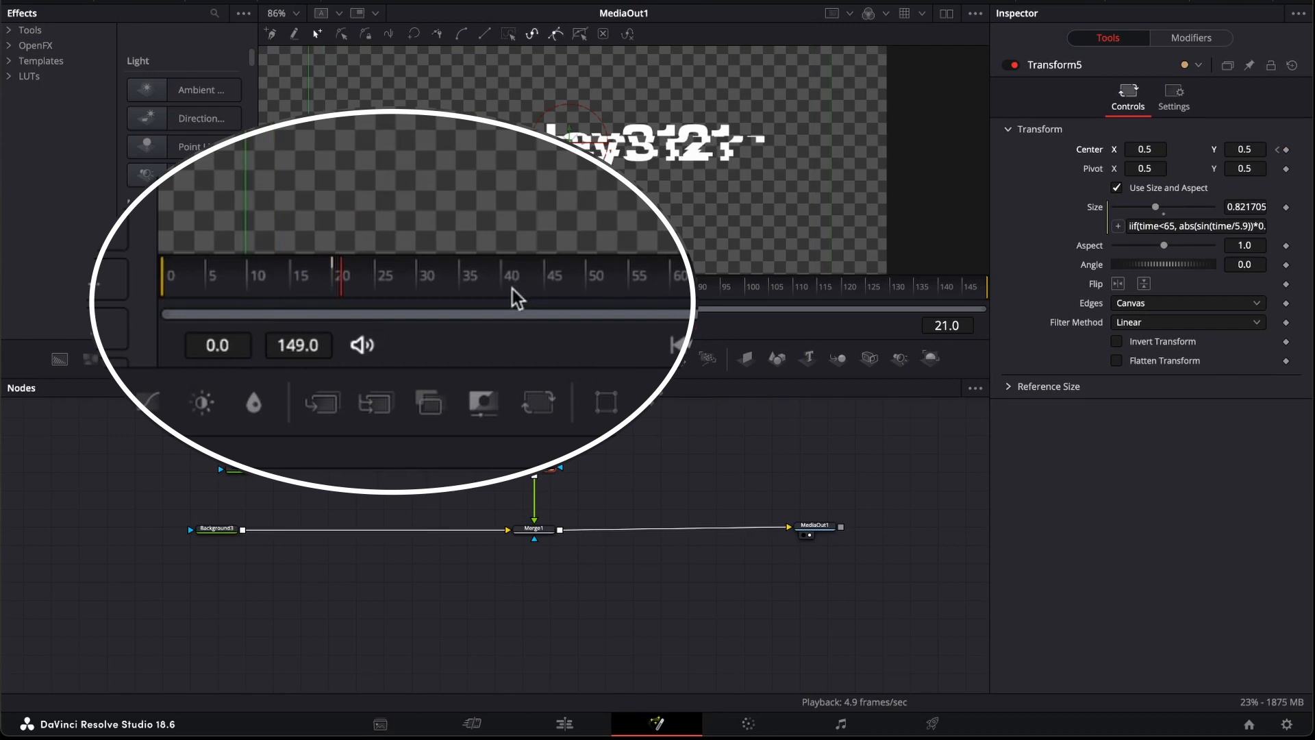
pyautogui.click(1130, 149)
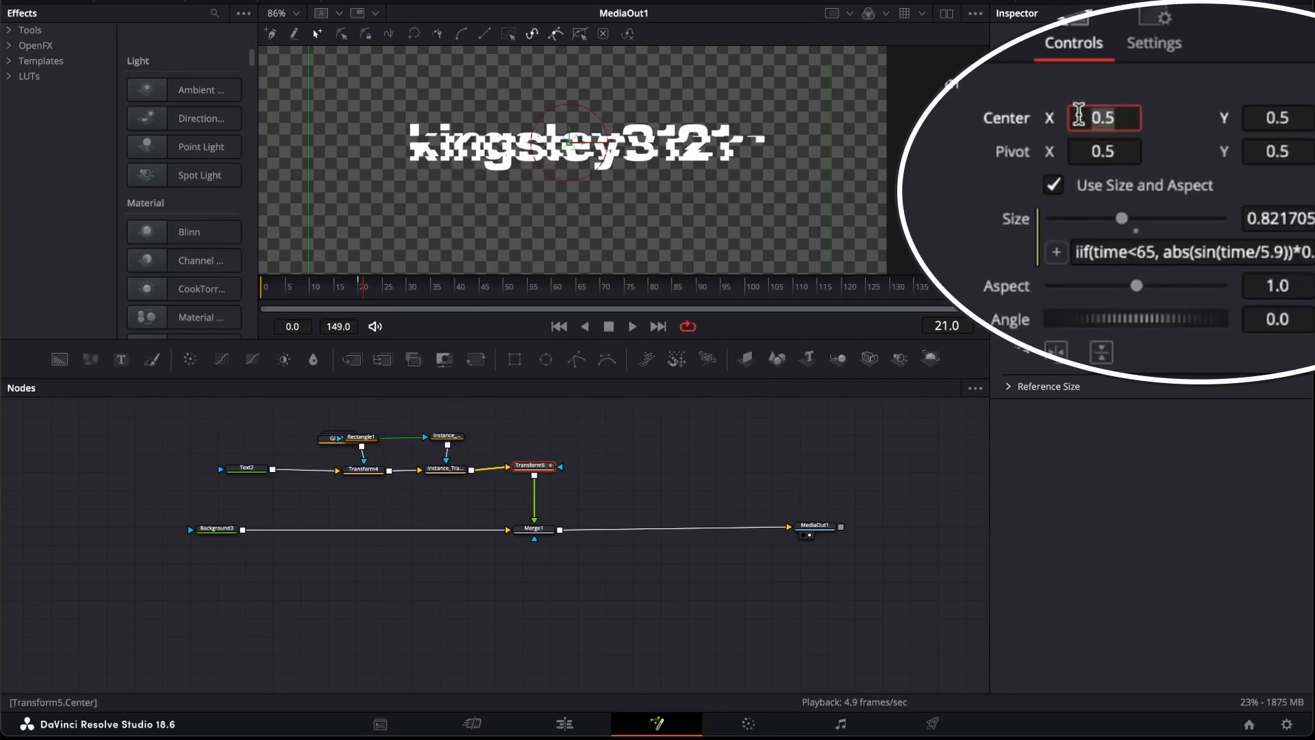
pyautogui.write('.559')
pyautogui.press('Tab')
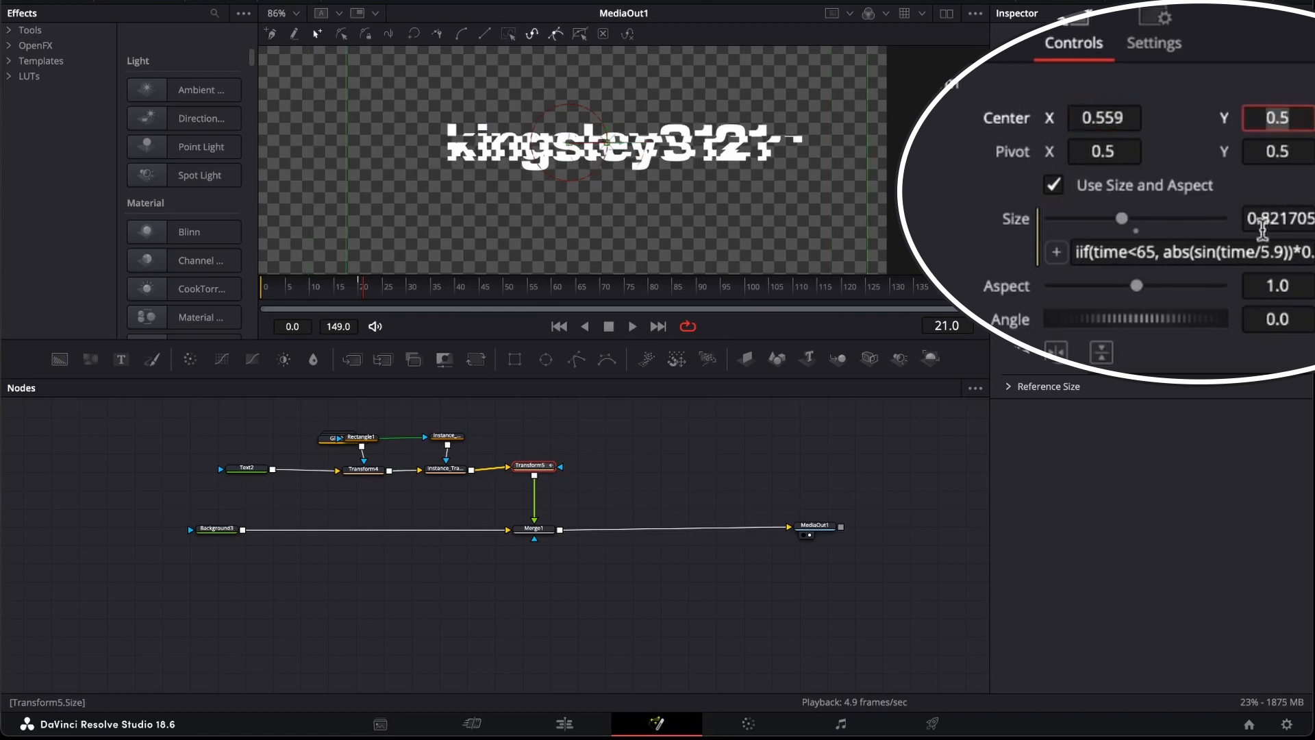
pyautogui.write('.695')
pyautogui.press('Tab')
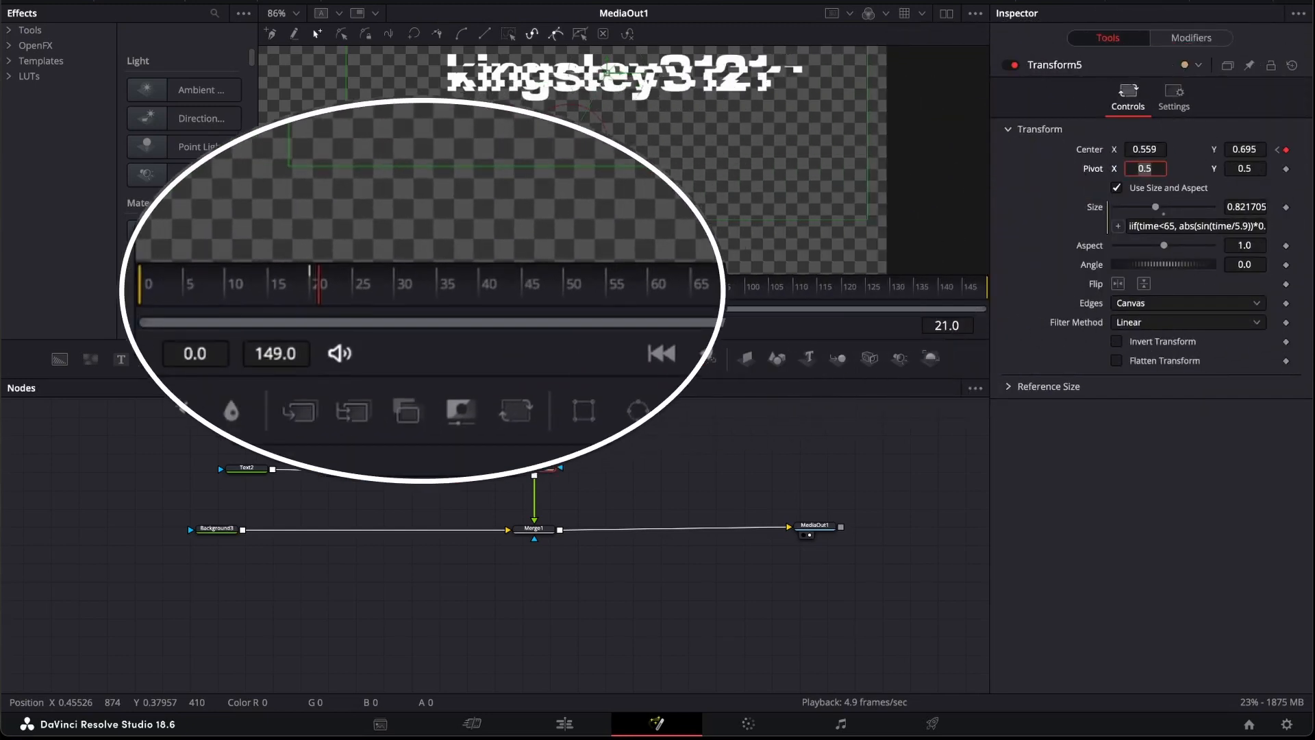
# Move to frame 22 and set Transform5's Center to X 0.375 and Y 0.231
pyautogui.click(329, 286)
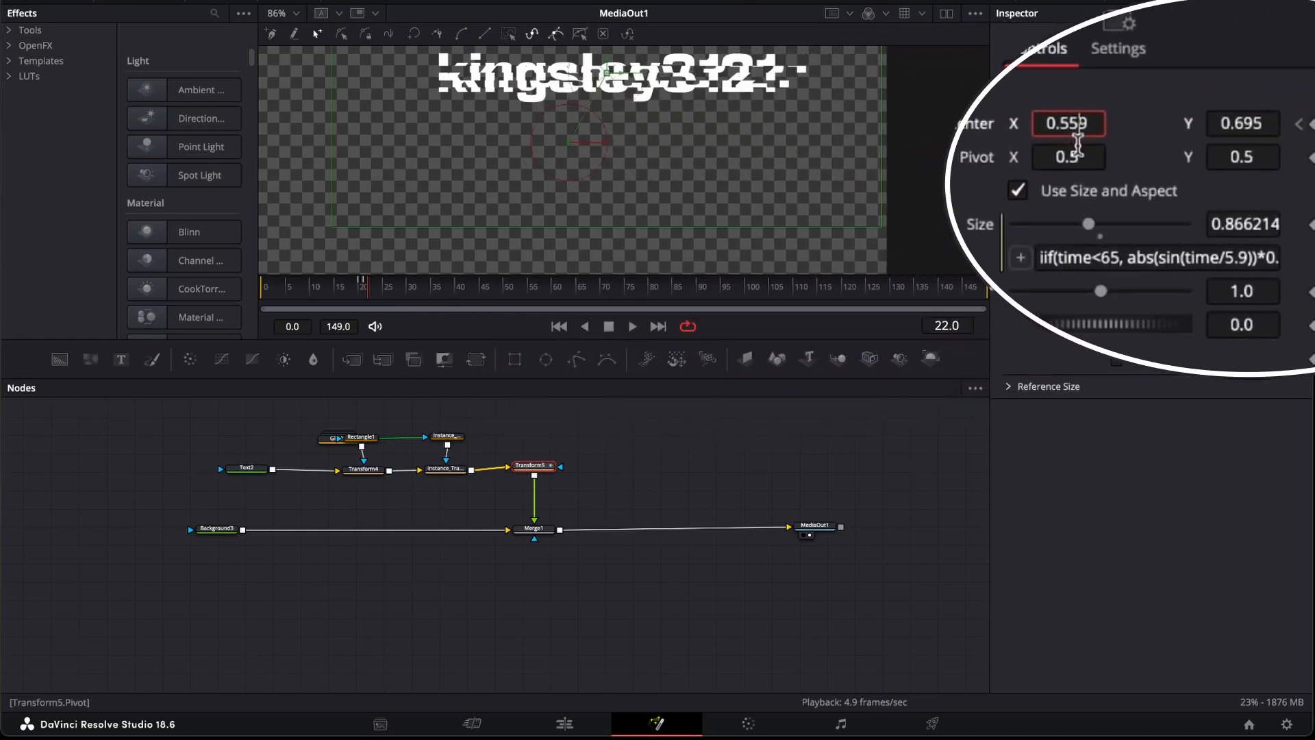
pyautogui.click(1078, 130)
pyautogui.write('.375')
pyautogui.press('Tab')
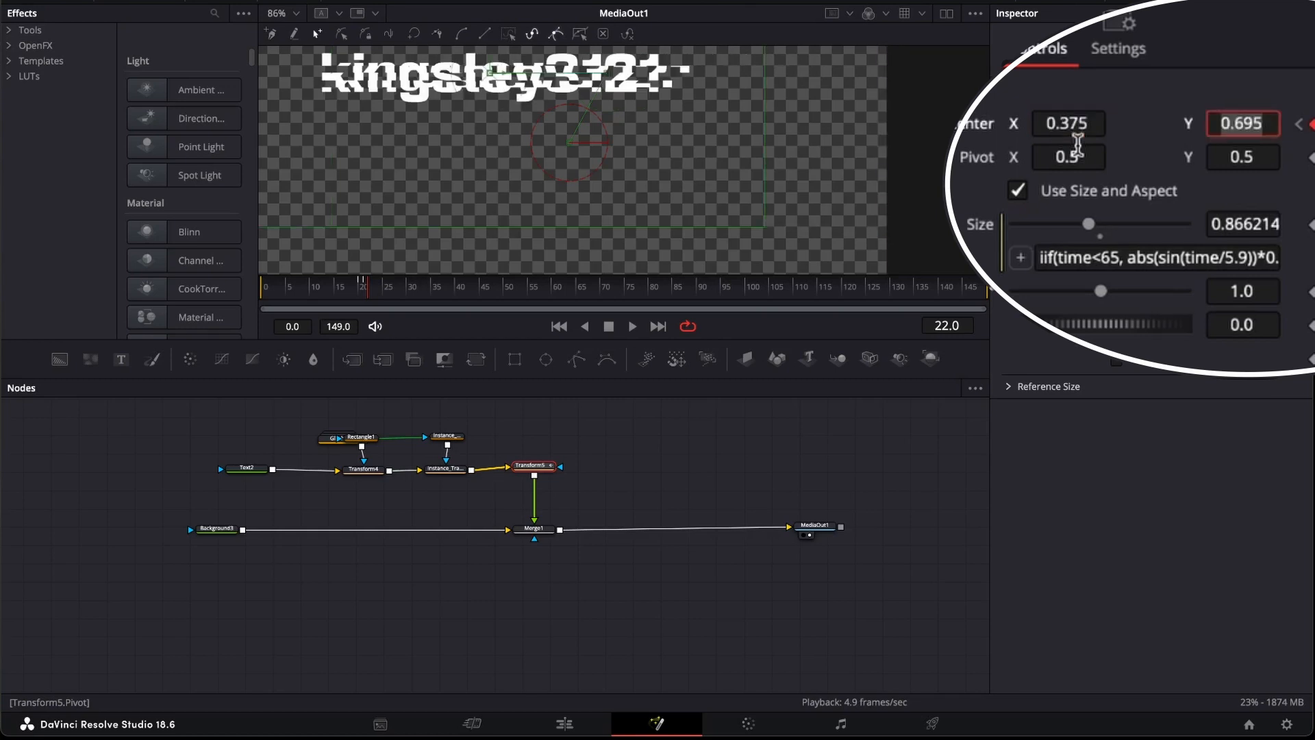
pyautogui.press('BackSpace')
pyautogui.write('.231')
pyautogui.press('Tab')
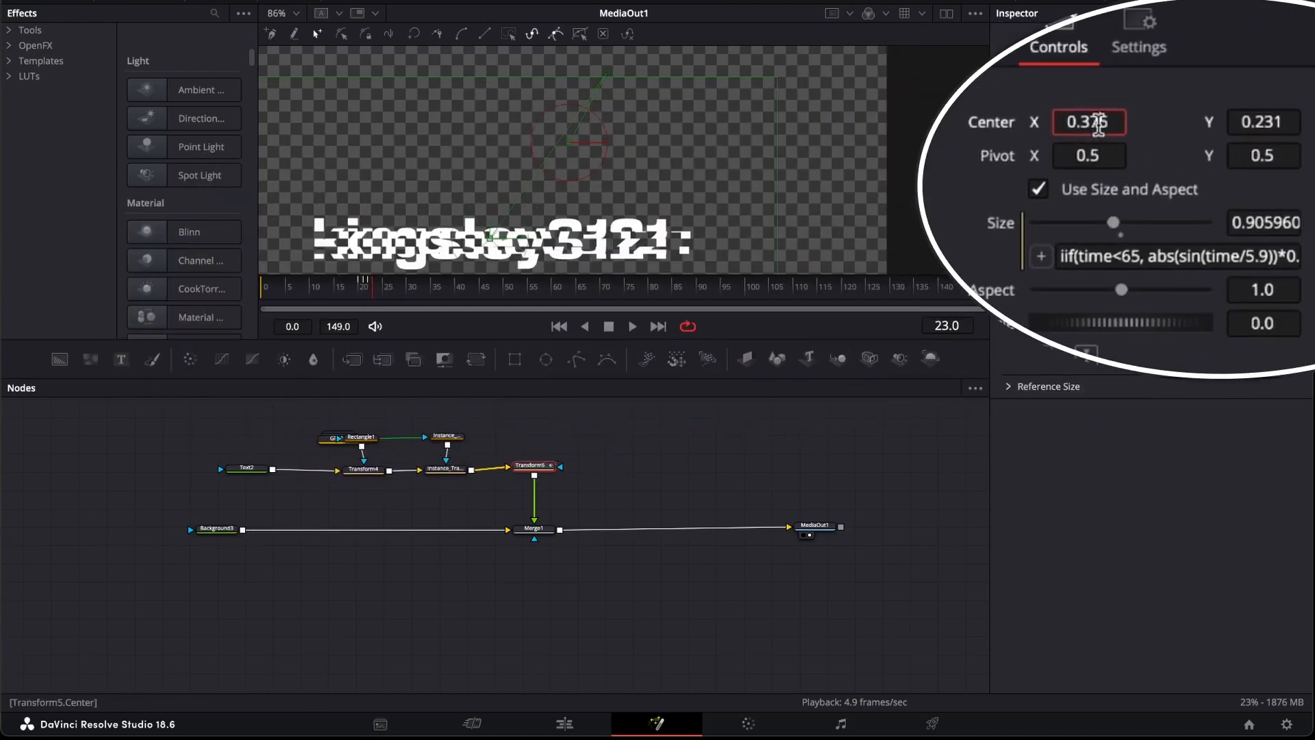
# Set Transform5's Center to X 0.5 and Y 0.5 at frame 23, and keyframe the same position at frame 28
pyautogui.click(1098, 125)
pyautogui.write('.5')
pyautogui.press('Tab')
pyautogui.write('.5')
pyautogui.press('Tab')
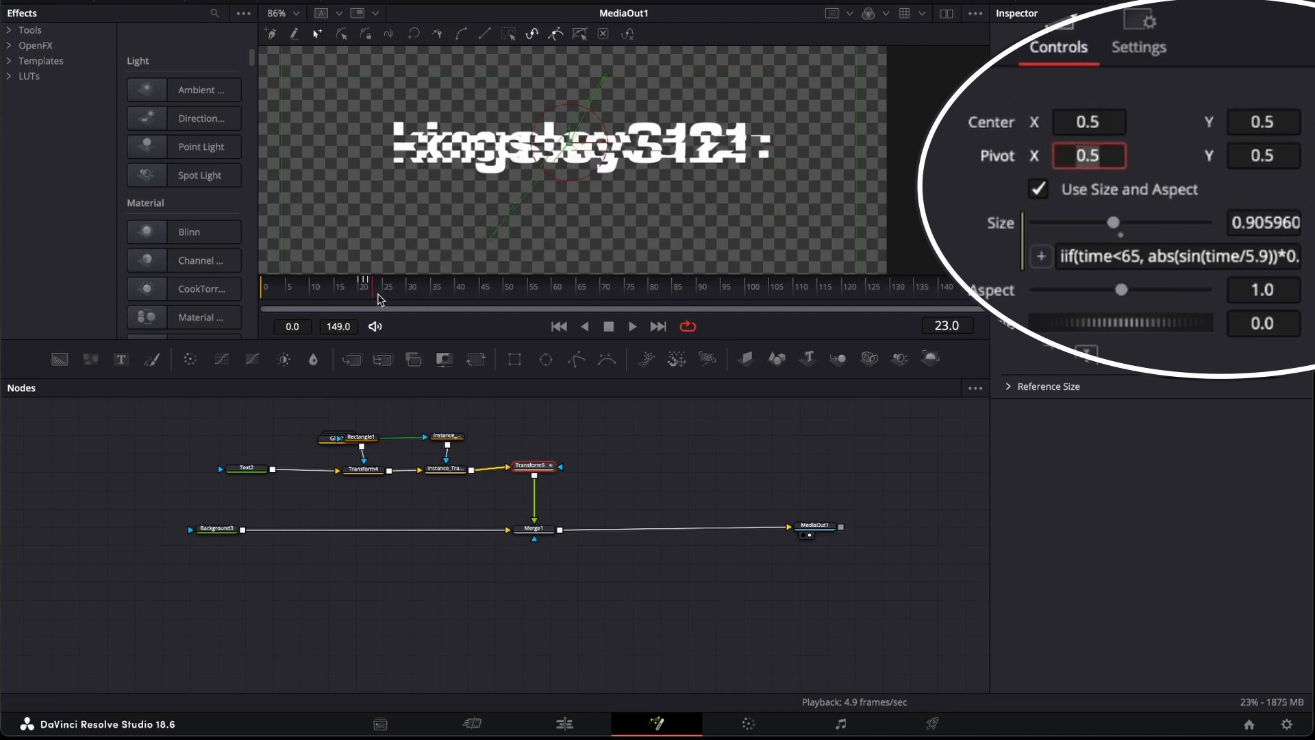
pyautogui.moveTo(374, 287); pyautogui.dragTo(397, 302)
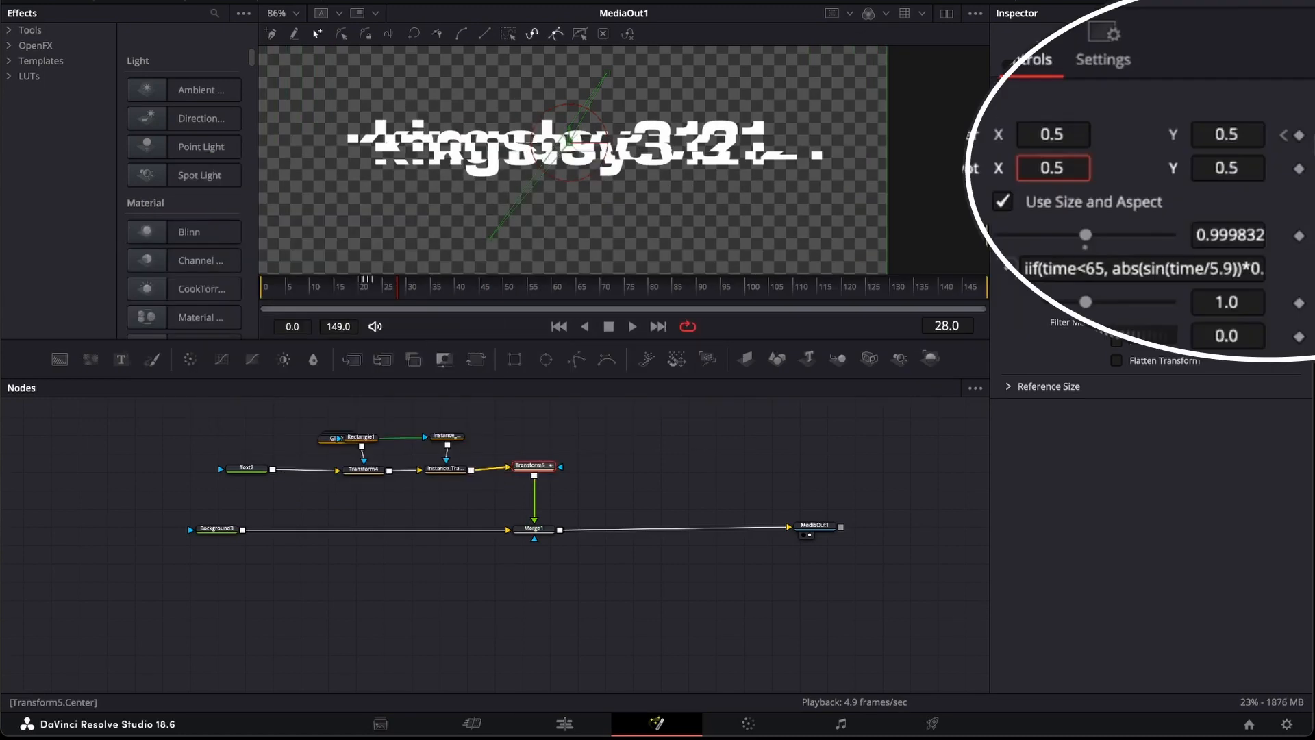
pyautogui.click(1287, 150)
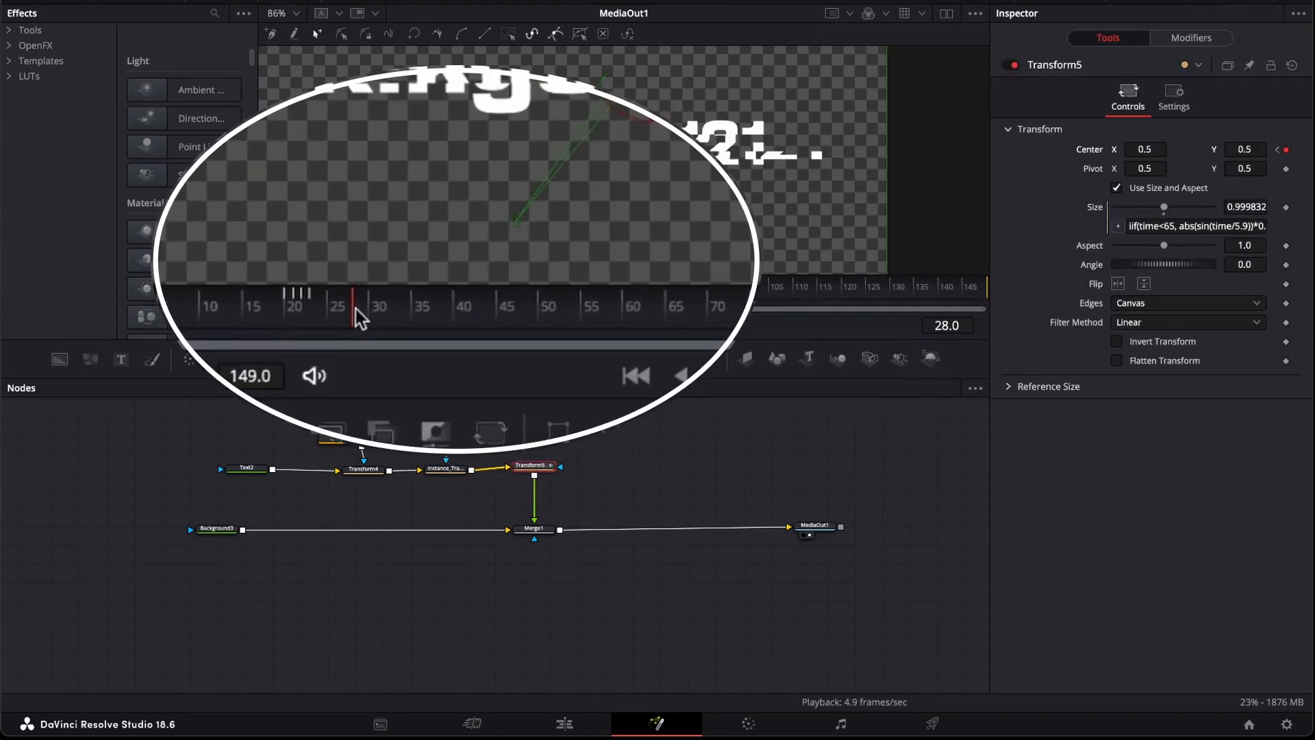
# Advance to frame 30 and set Transform5's Center to X 0.587 and Y 0.183
pyautogui.click(371, 317)
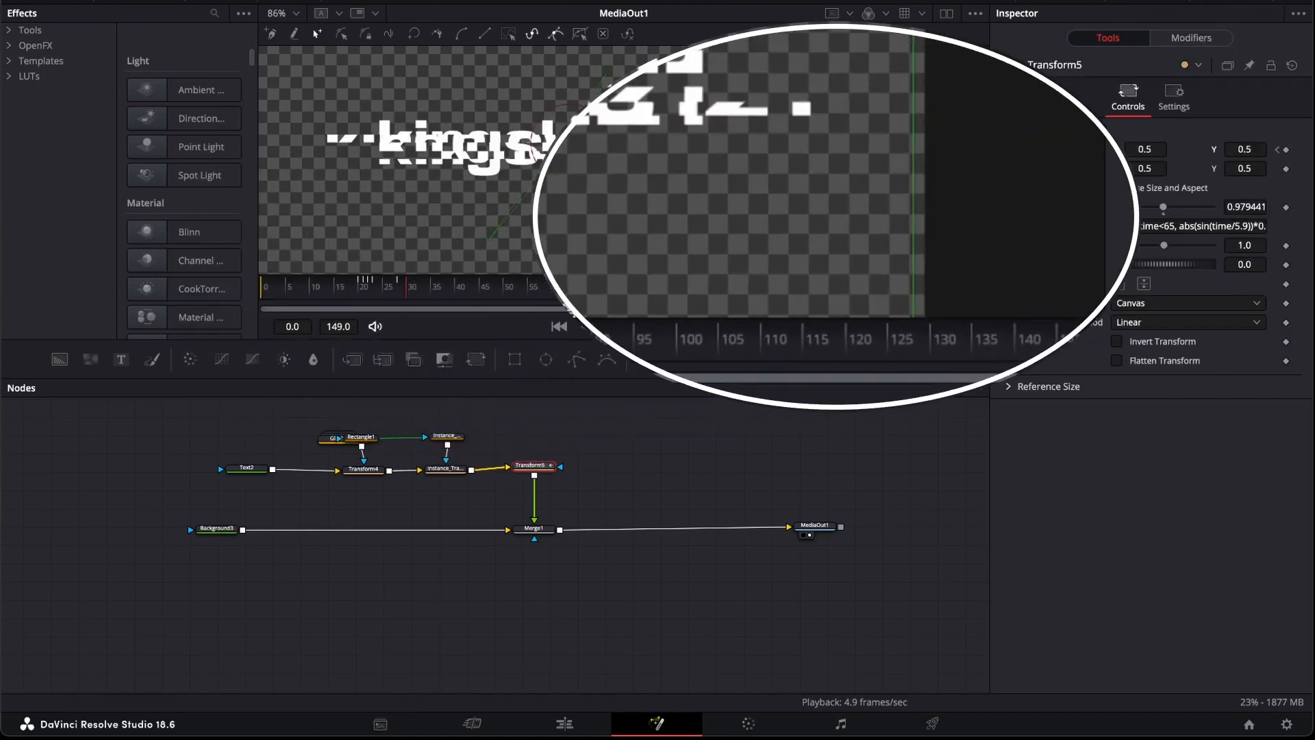
pyautogui.click(1157, 151)
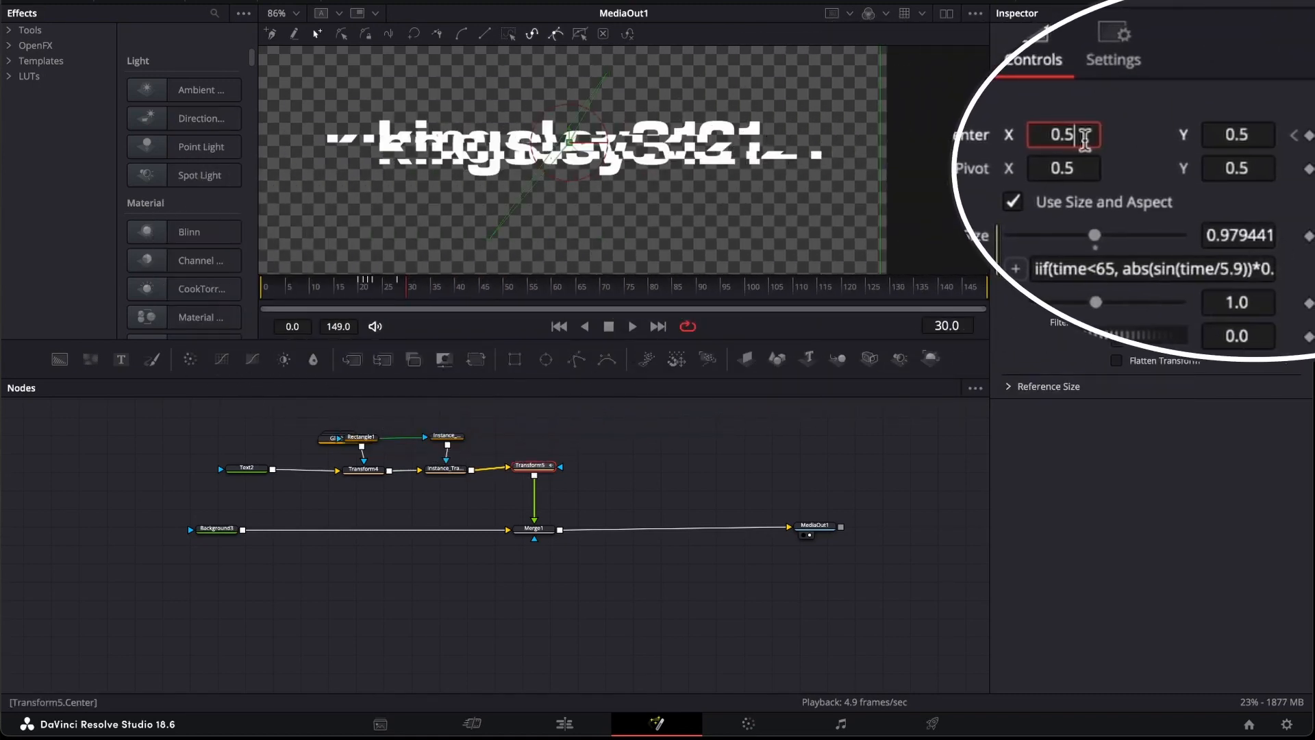
pyautogui.press('BackSpace')
pyautogui.press('BackSpace')
pyautogui.press('BackSpace')
pyautogui.write('.')
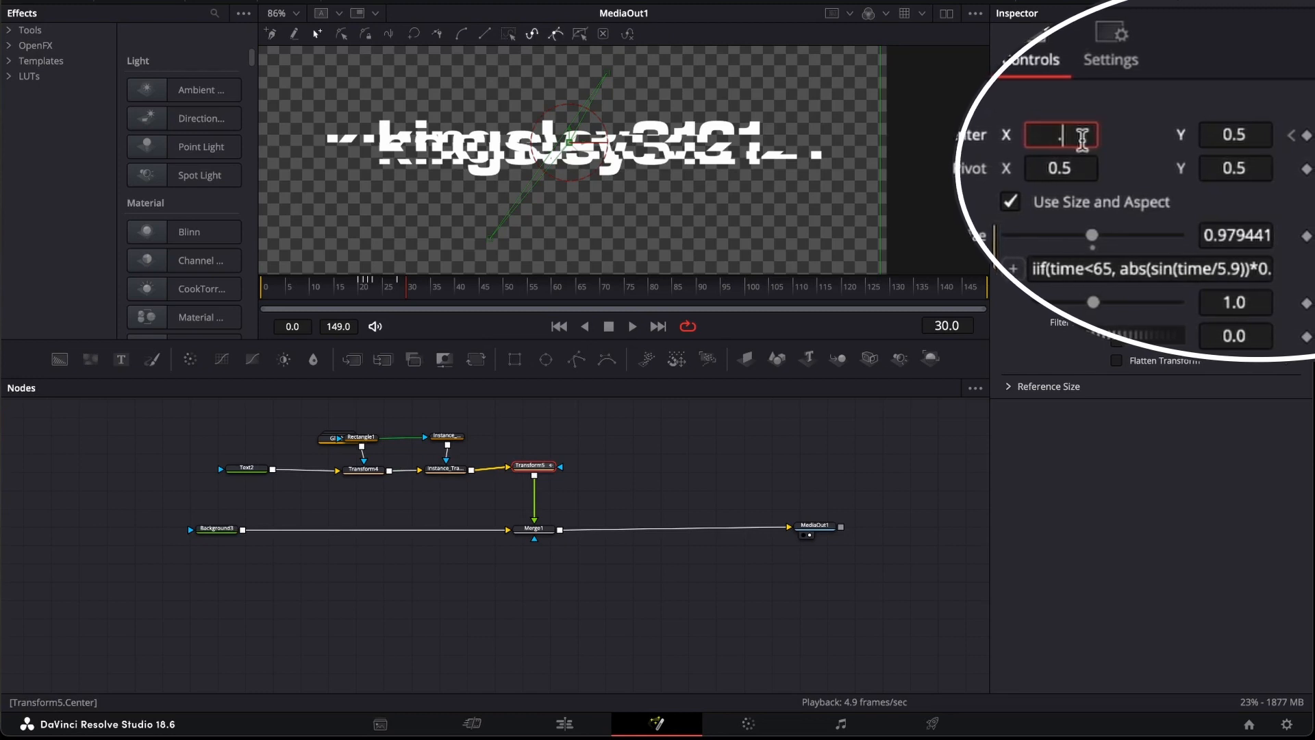
pyautogui.write('587')
pyautogui.press('Tab')
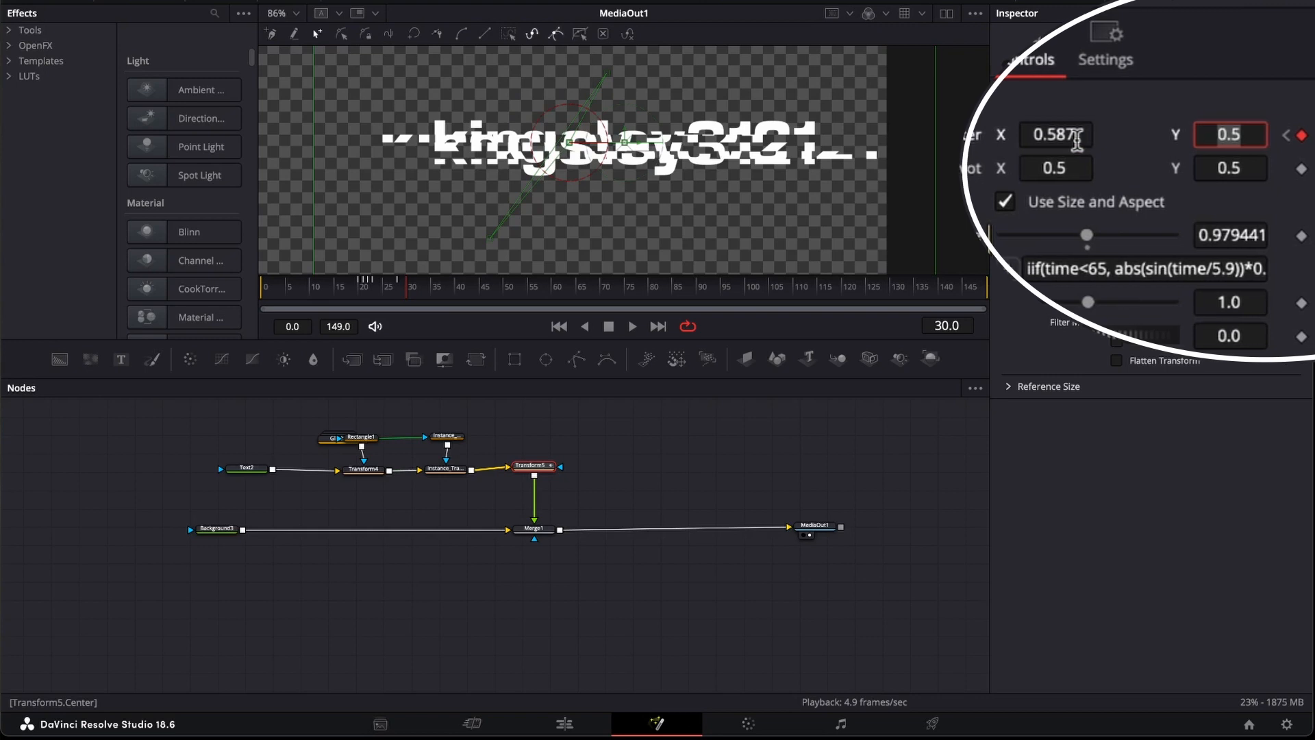
pyautogui.press('BackSpace')
pyautogui.write('.1')
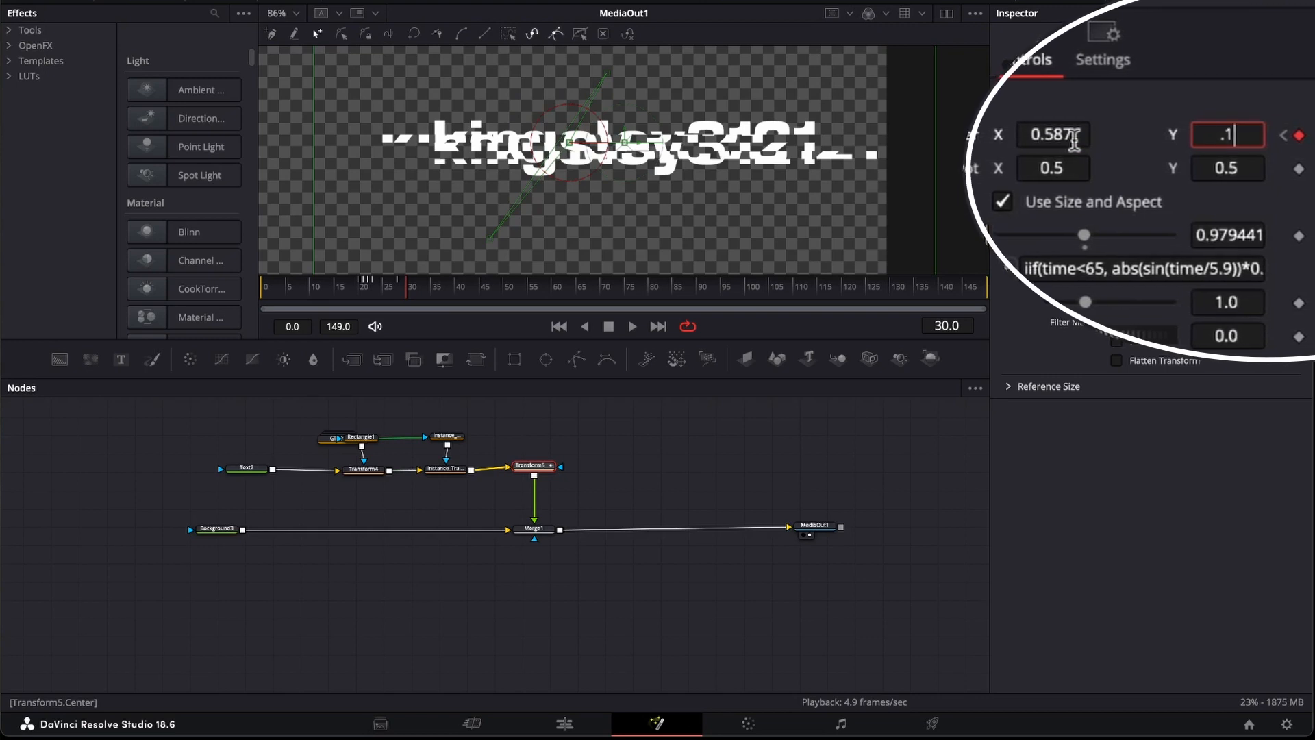
pyautogui.write('83')
pyautogui.press('Tab')
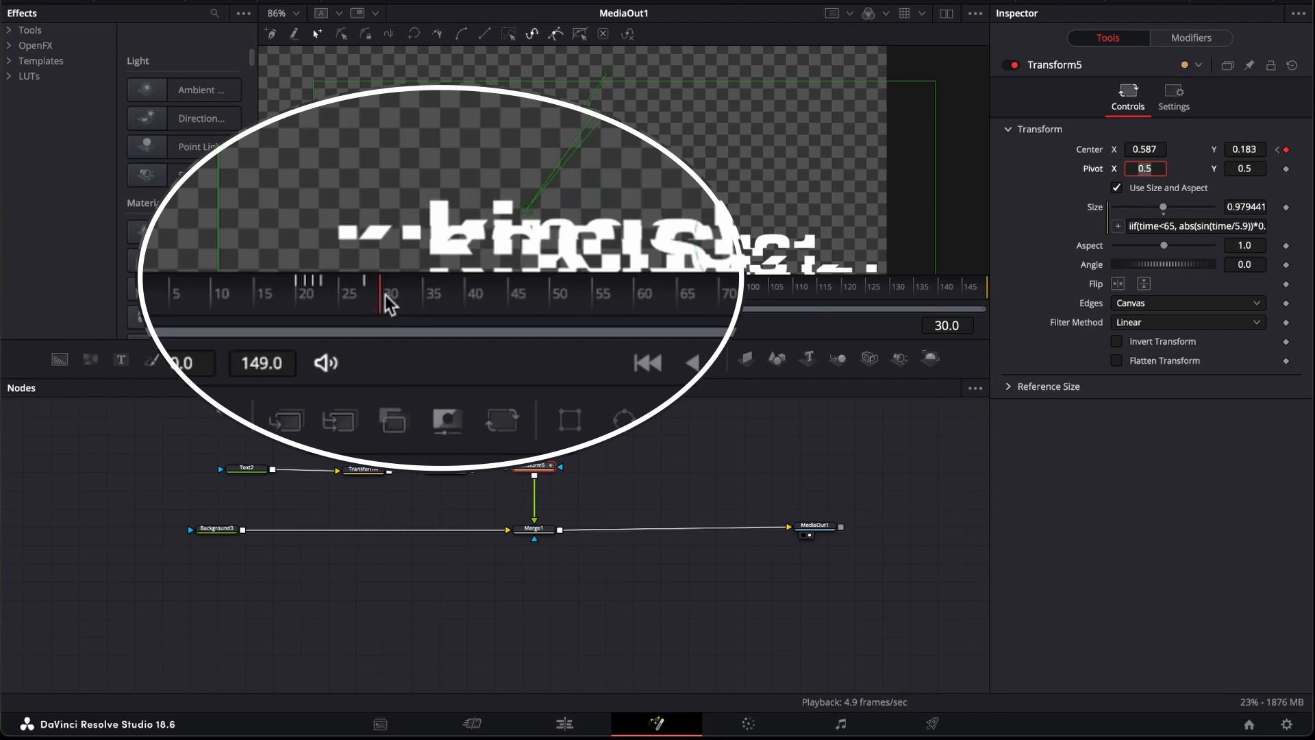
# At frame 32, set Transform5's Center to X 0.424 and Y 0.761
pyautogui.moveTo(385, 294); pyautogui.dragTo(402, 304)
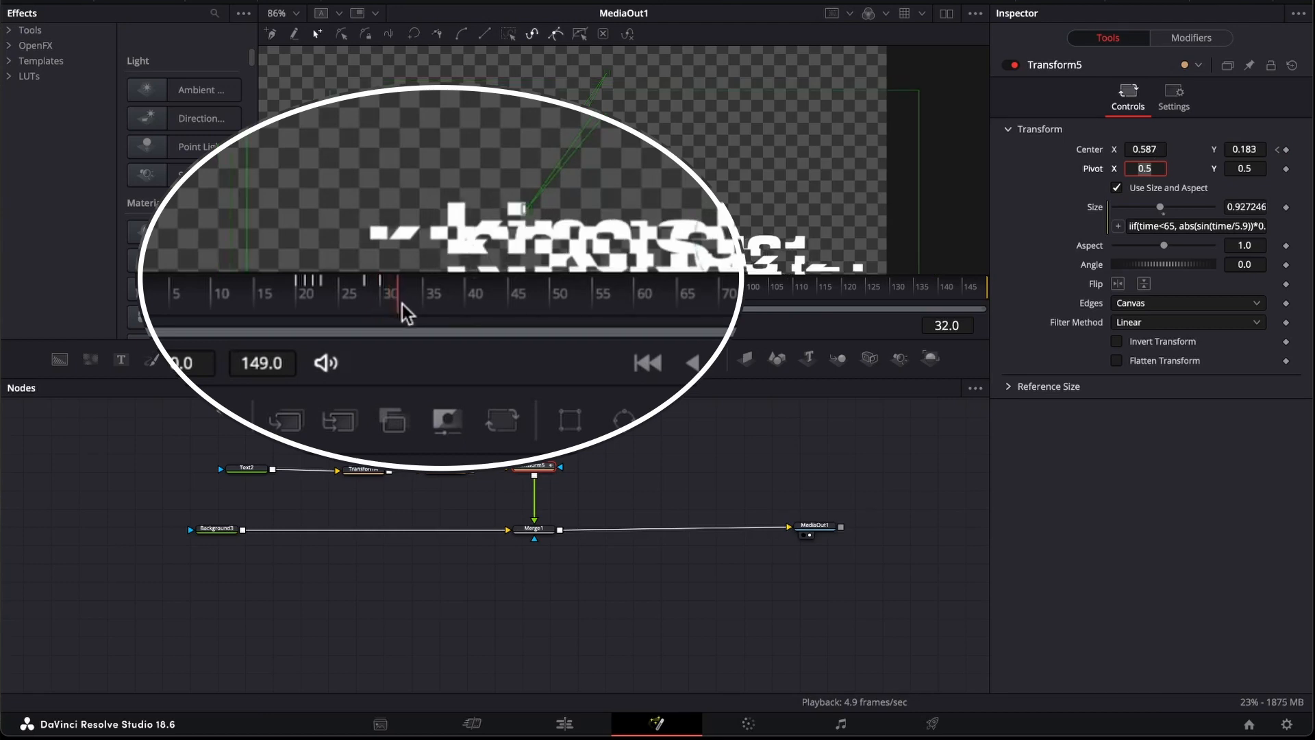
pyautogui.hotkey('shift', 'Tab')
pyautogui.hotkey('shift', 'Tab')
pyautogui.write('.')
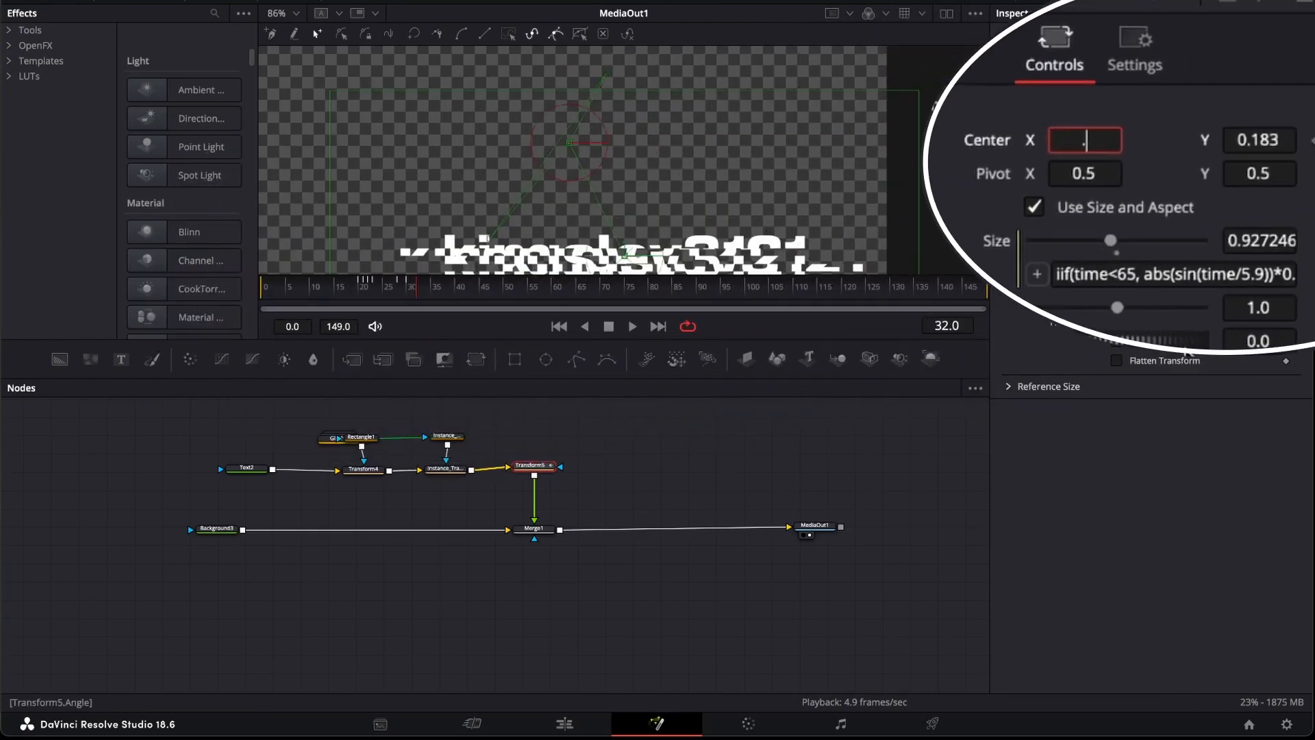
pyautogui.write('424')
pyautogui.press('Tab')
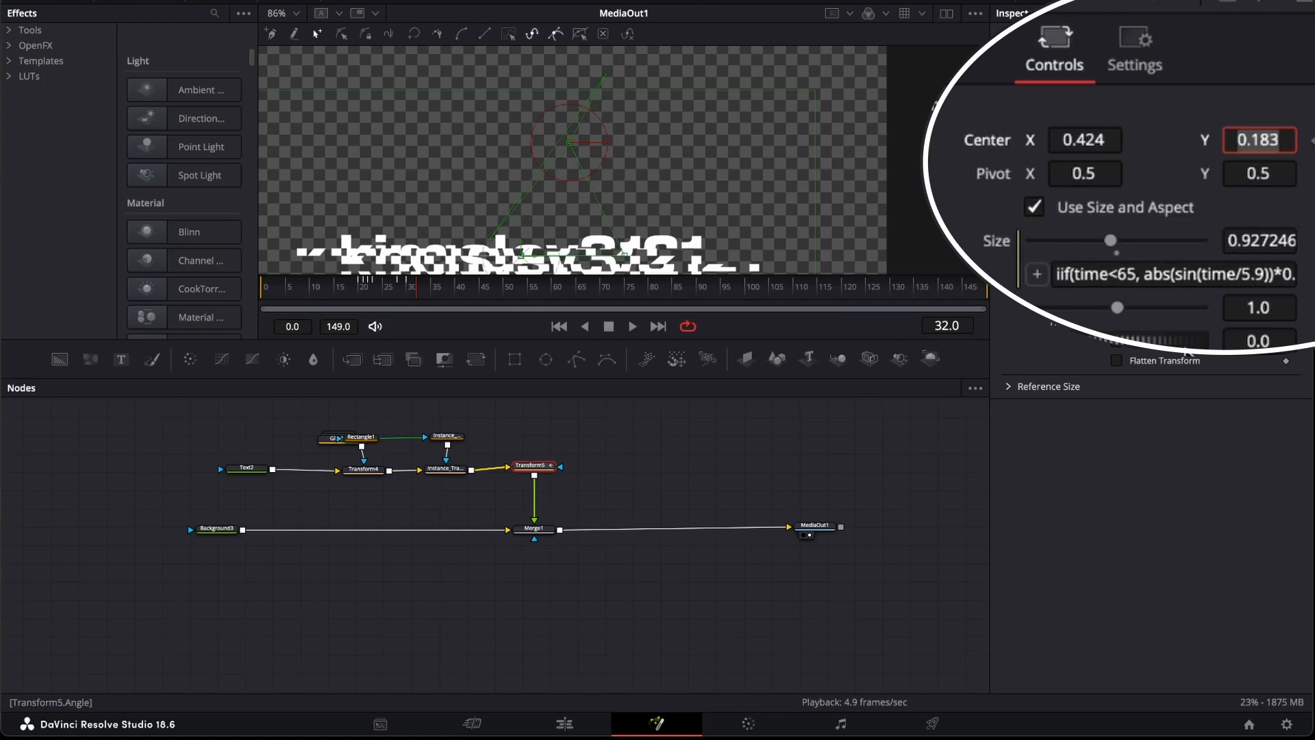
pyautogui.write('.')
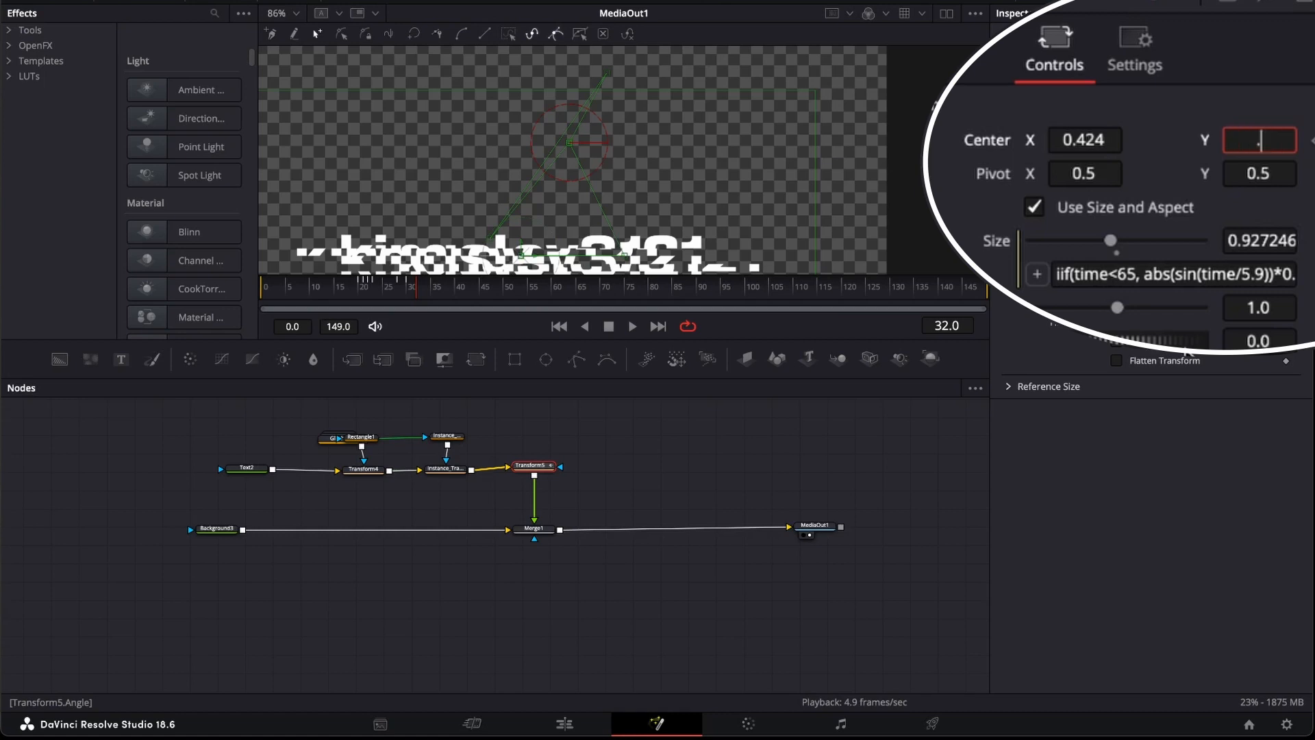
pyautogui.write('761')
pyautogui.press('Tab')
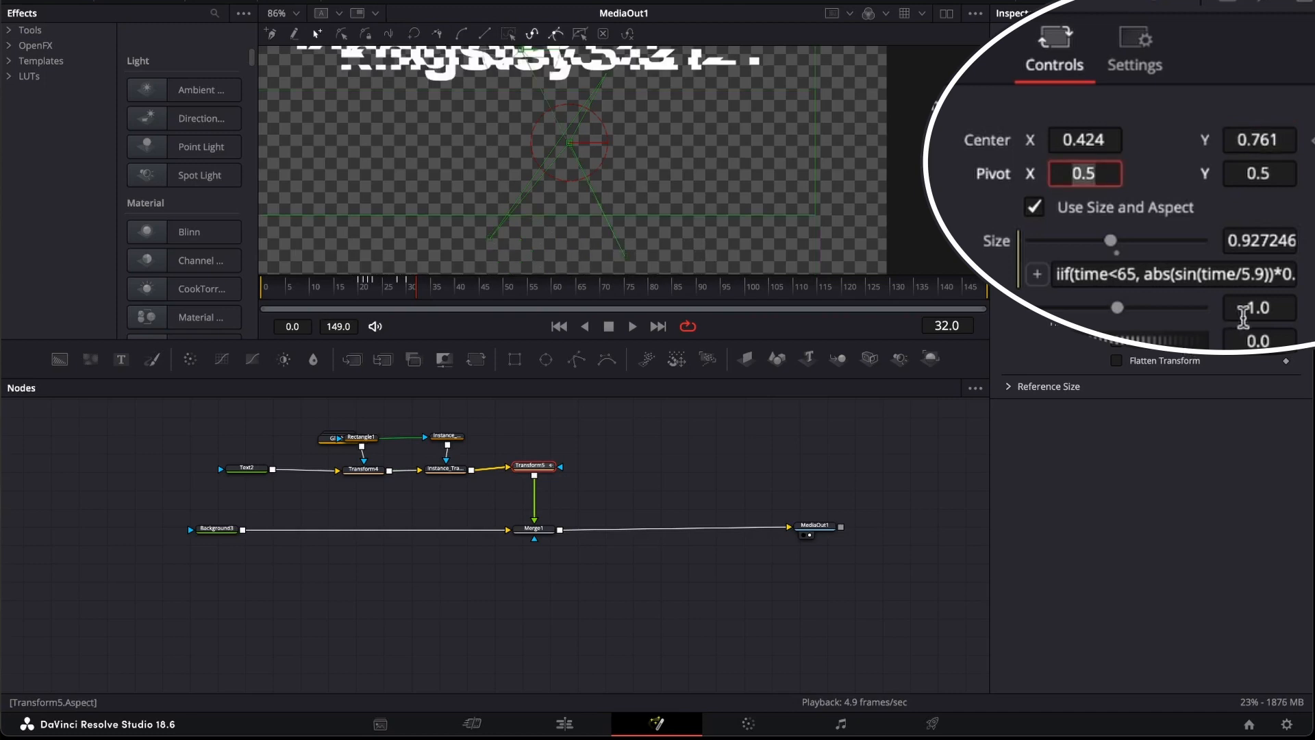
# Go to frame 34 and keyframe Transform5's Center at X 0.491 and Y 0.125
pyautogui.moveTo(392, 307); pyautogui.dragTo(437, 294)
pyautogui.click(1142, 148)
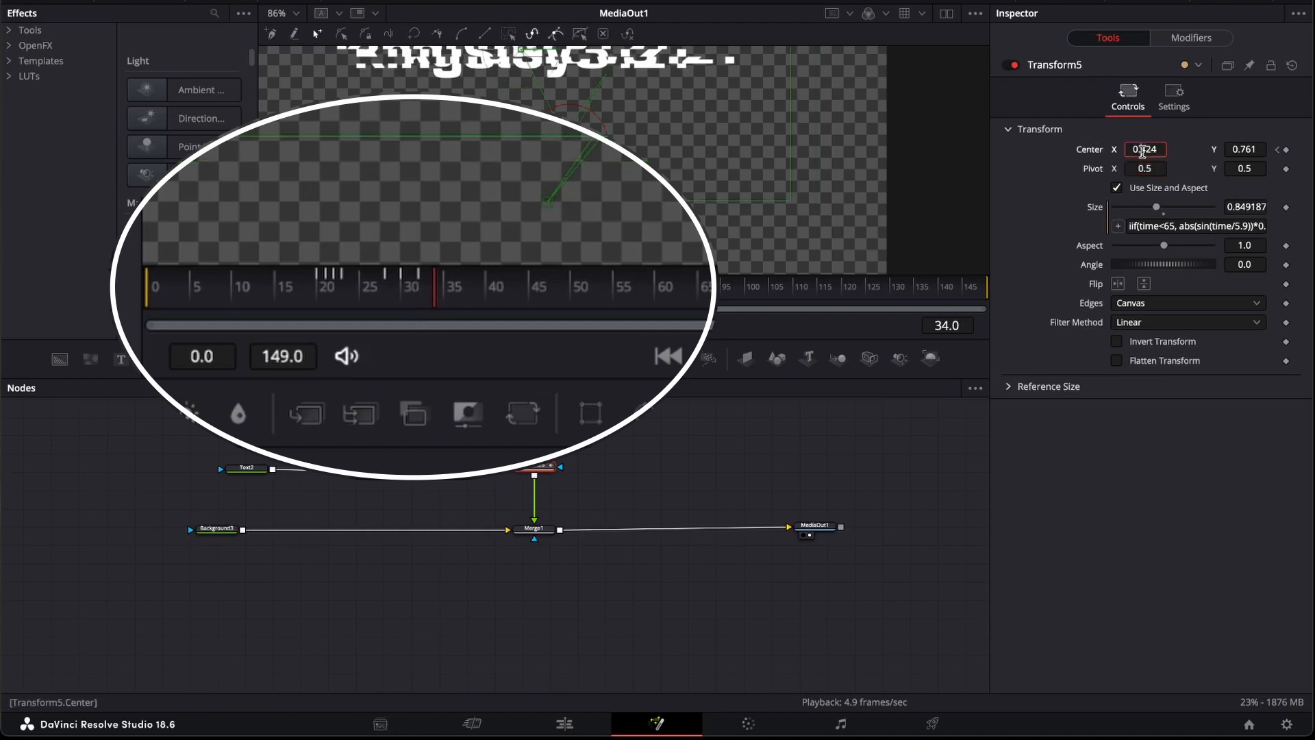
pyautogui.press('BackSpace')
pyautogui.write('.491')
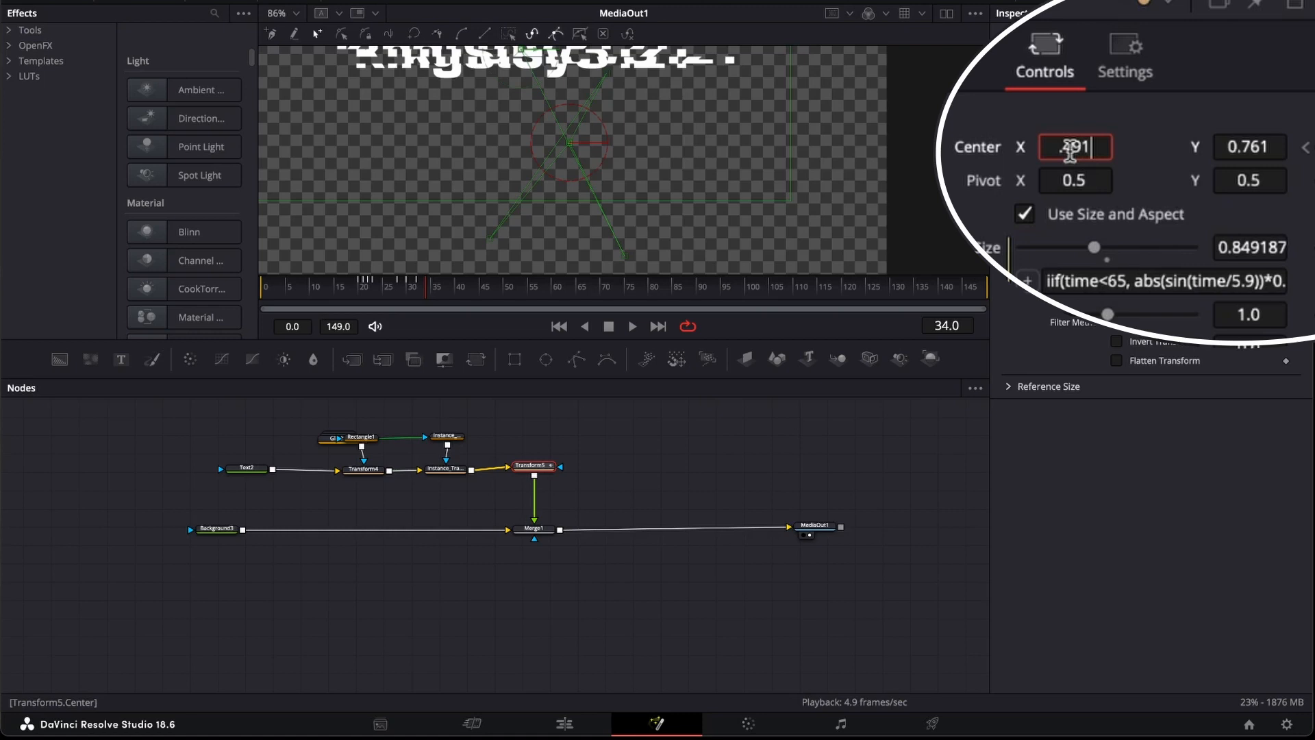
pyautogui.press('Tab')
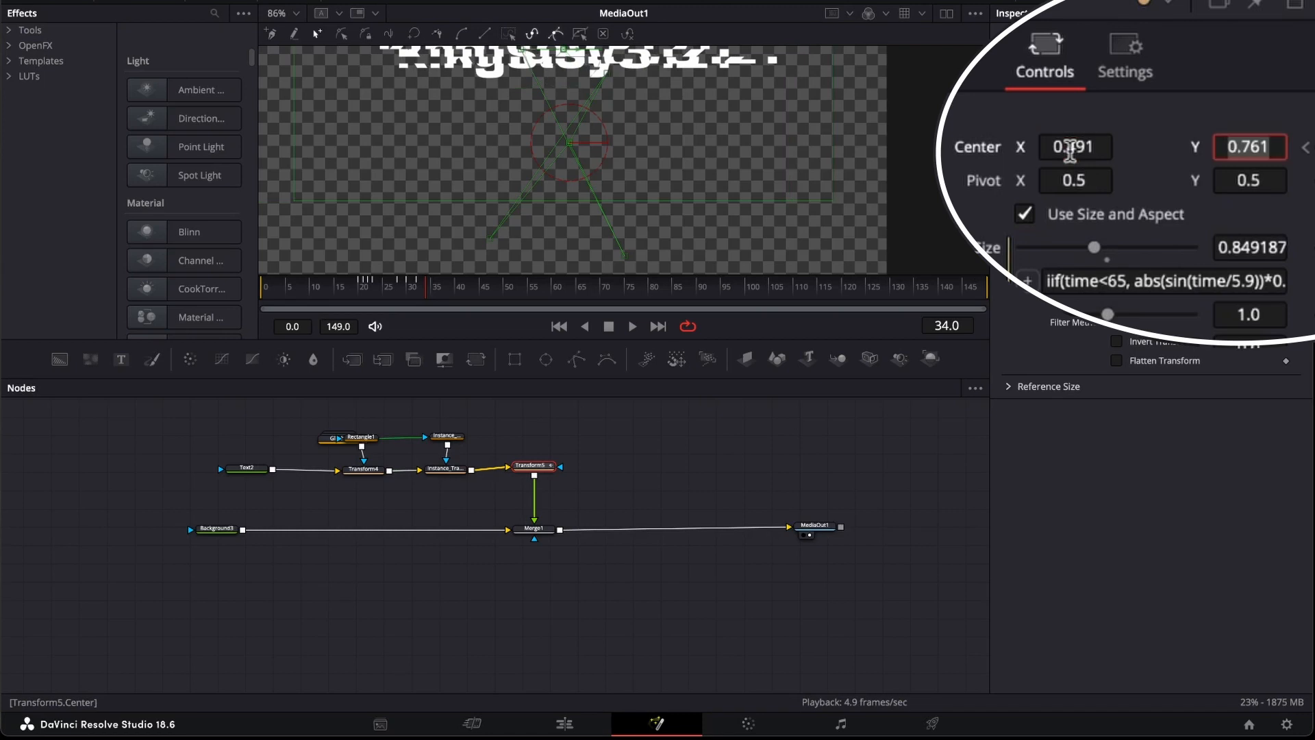
pyautogui.write('.')
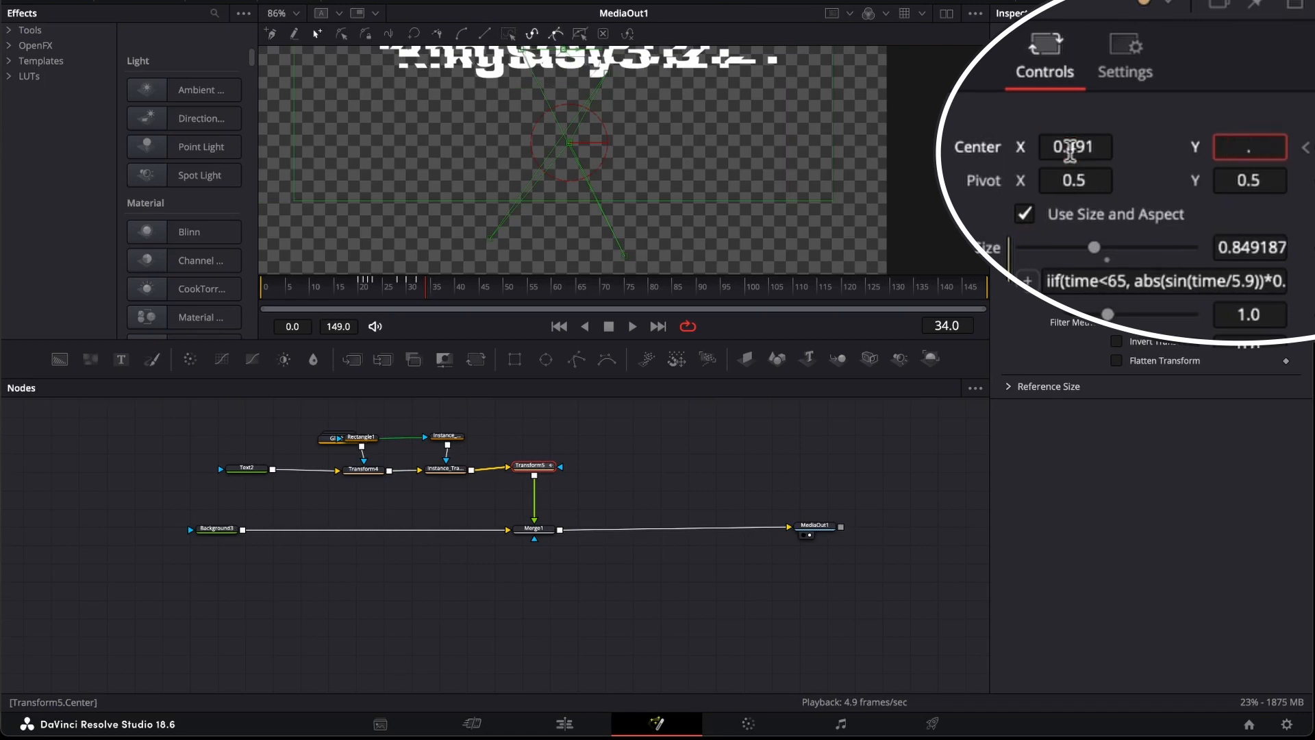
pyautogui.write('125')
pyautogui.press('Tab')
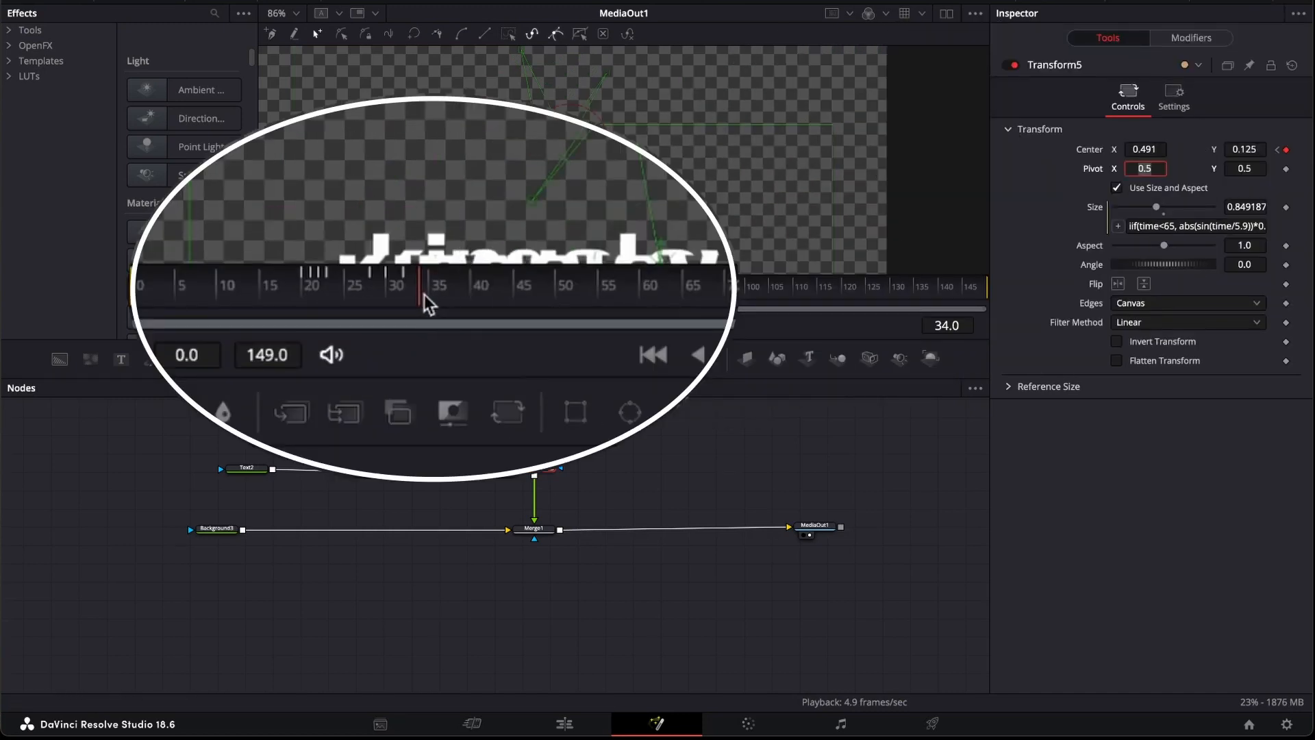
# Return Transform5's Center to X 0.5 and Y 0.5 at frame 36, and preview the position jumps
pyautogui.moveTo(425, 294); pyautogui.dragTo(437, 298)
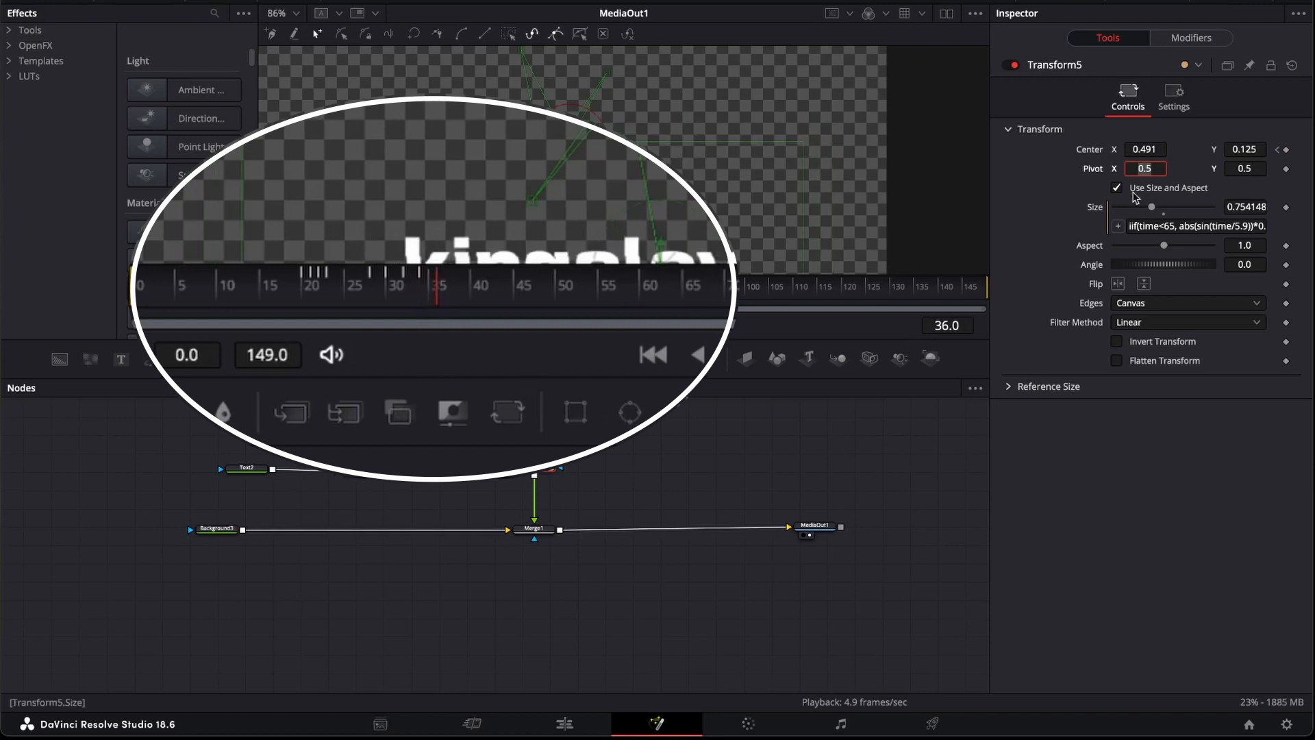
pyautogui.click(1154, 149)
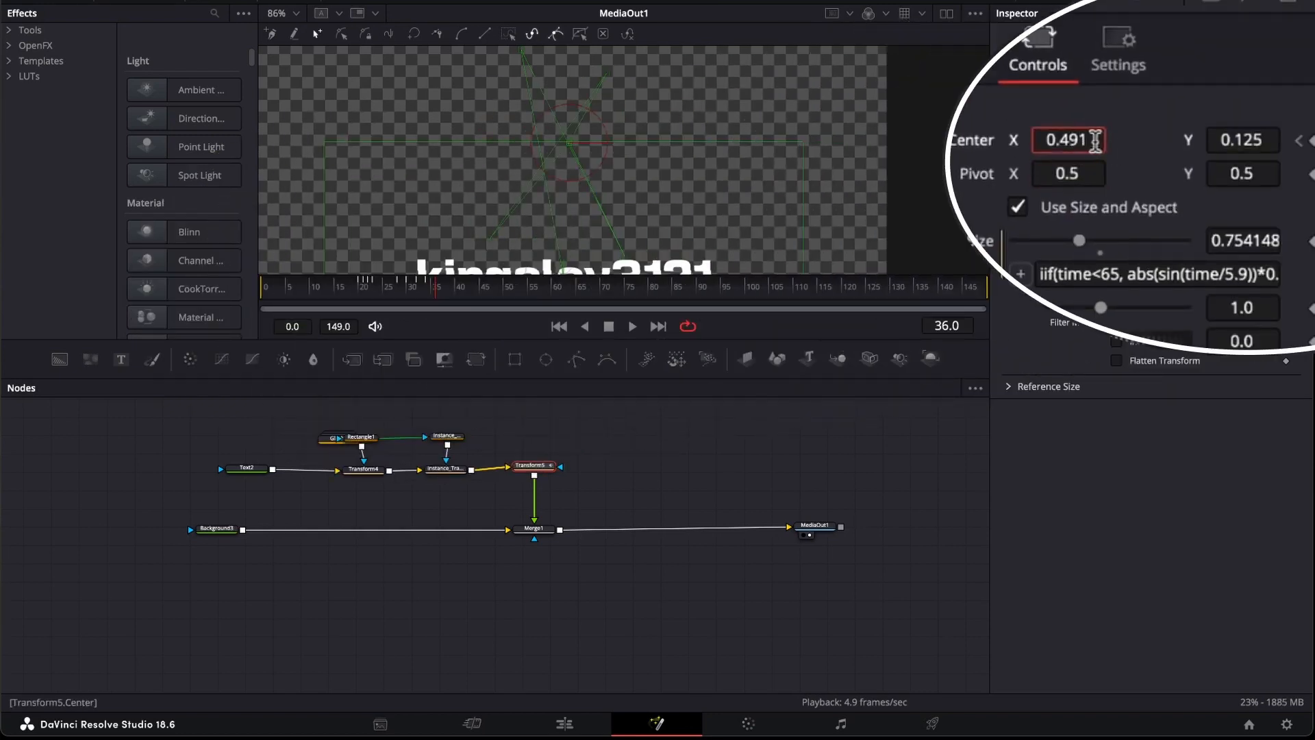
pyautogui.moveTo(1095, 141); pyautogui.dragTo(1039, 141)
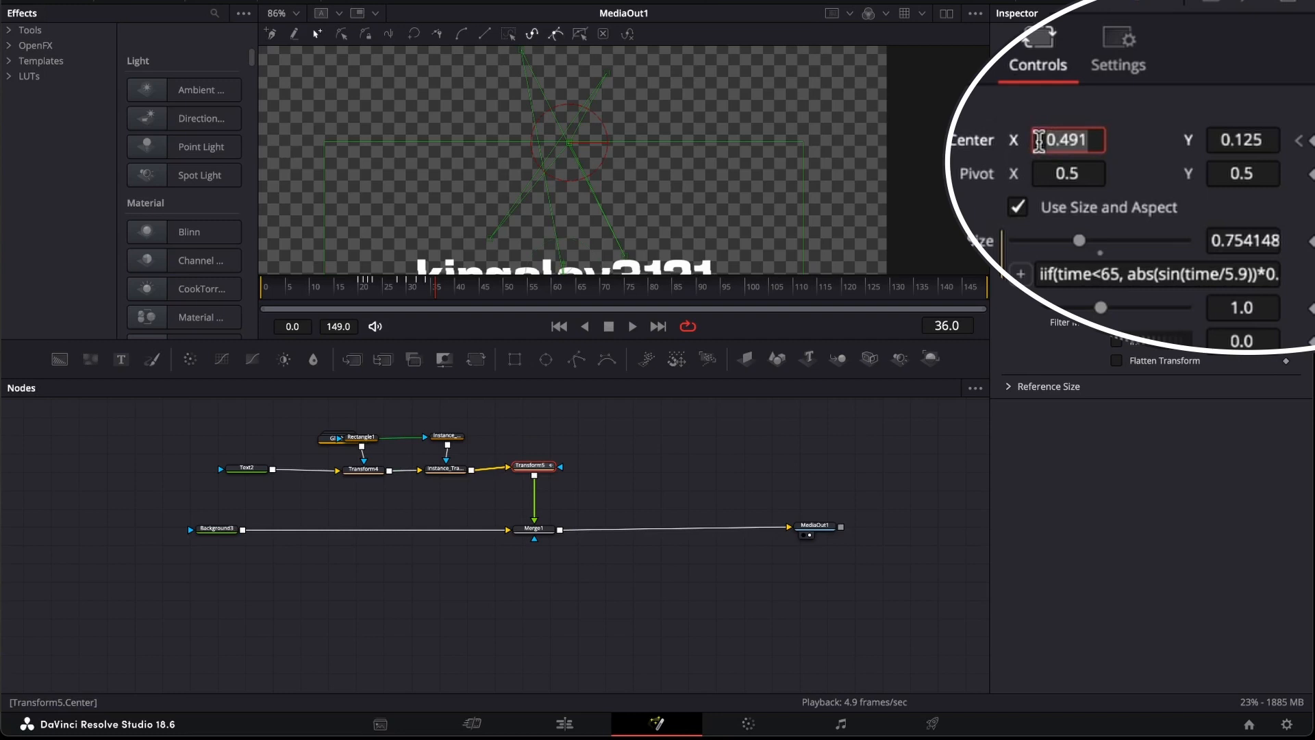
pyautogui.press('BackSpace')
pyautogui.write('.5')
pyautogui.press('Tab')
pyautogui.write('.5')
pyautogui.press('Tab')
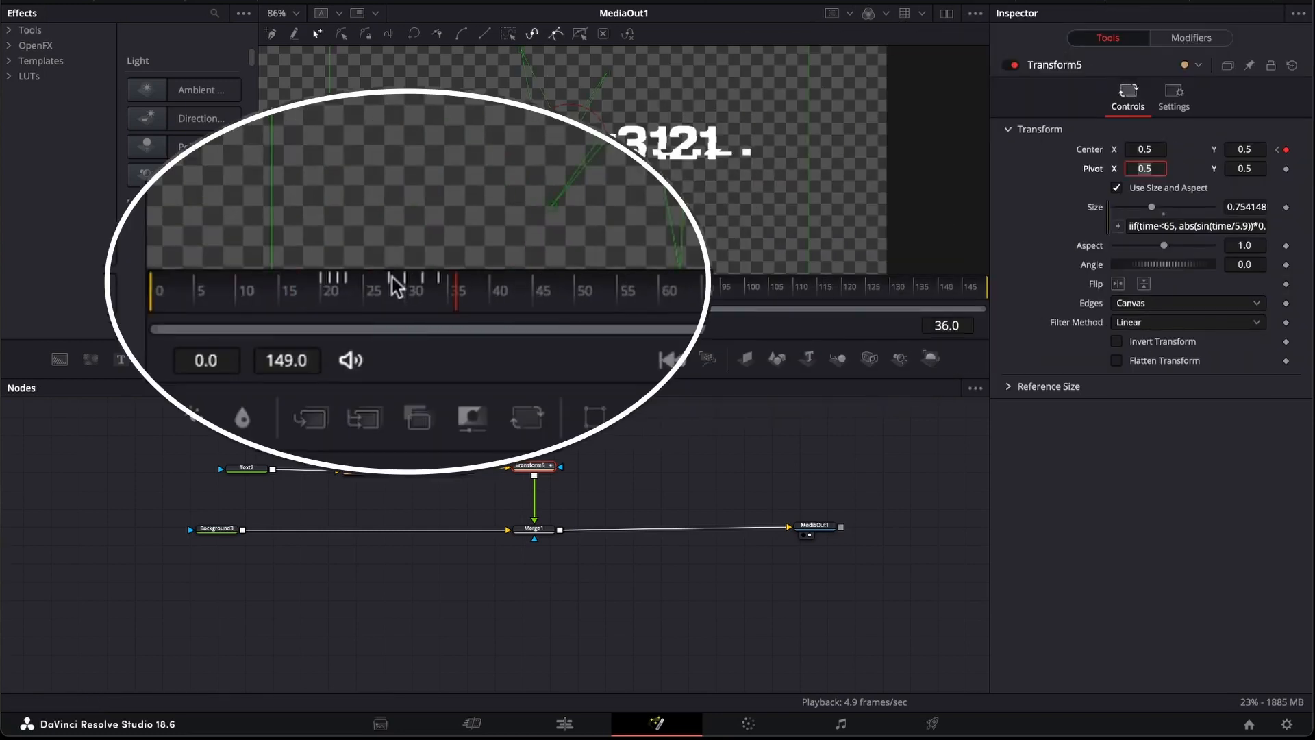
pyautogui.moveTo(455, 295)
pyautogui.mouseDown()
pyautogui.moveTo(281, 294)
pyautogui.moveTo(460, 304)
pyautogui.moveTo(432, 305)
pyautogui.mouseUp()
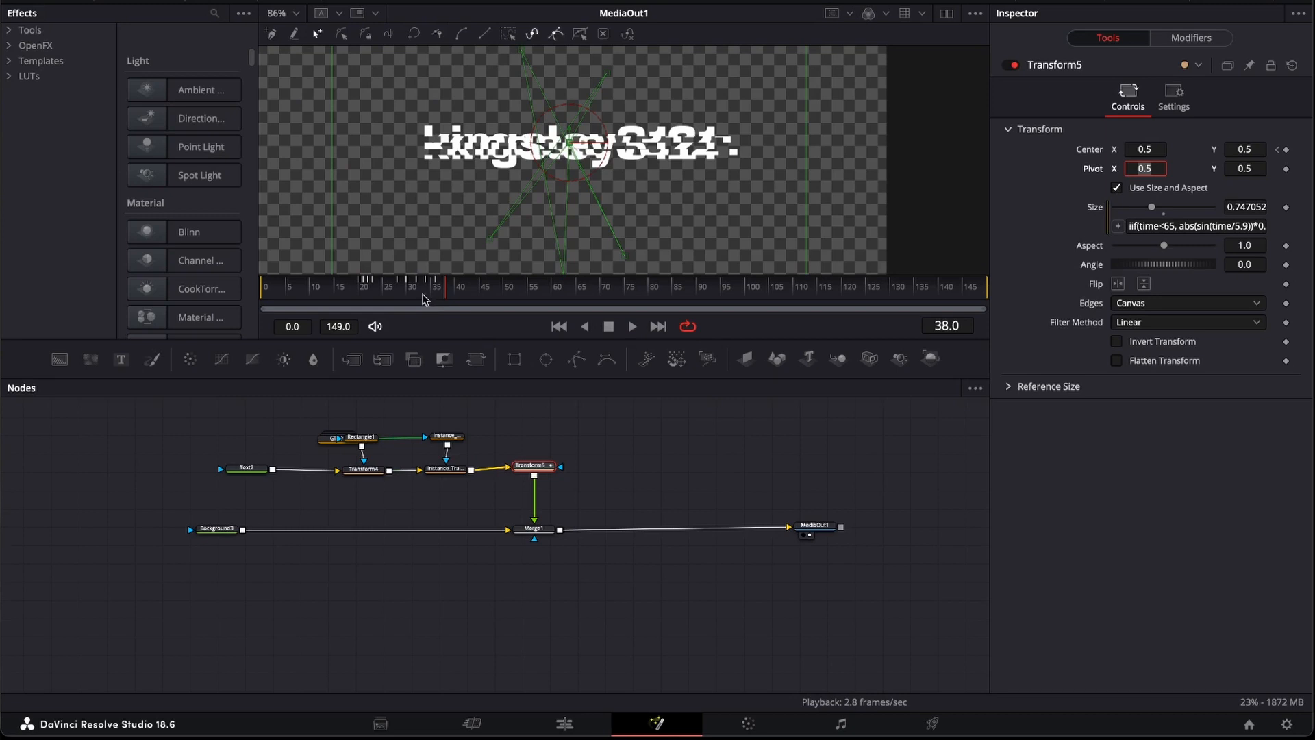
# Add a Prism Blur node directly after Merge1
pyautogui.click(510, 436)
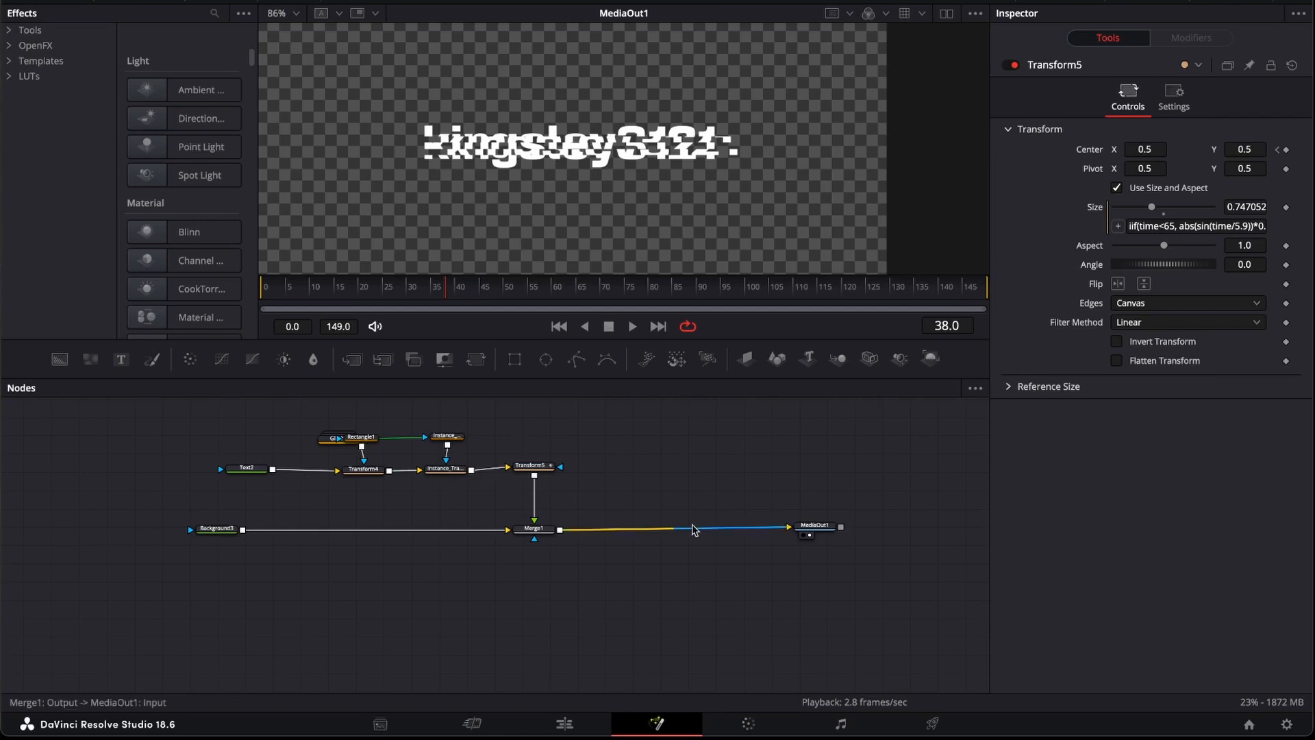
pyautogui.click(544, 532)
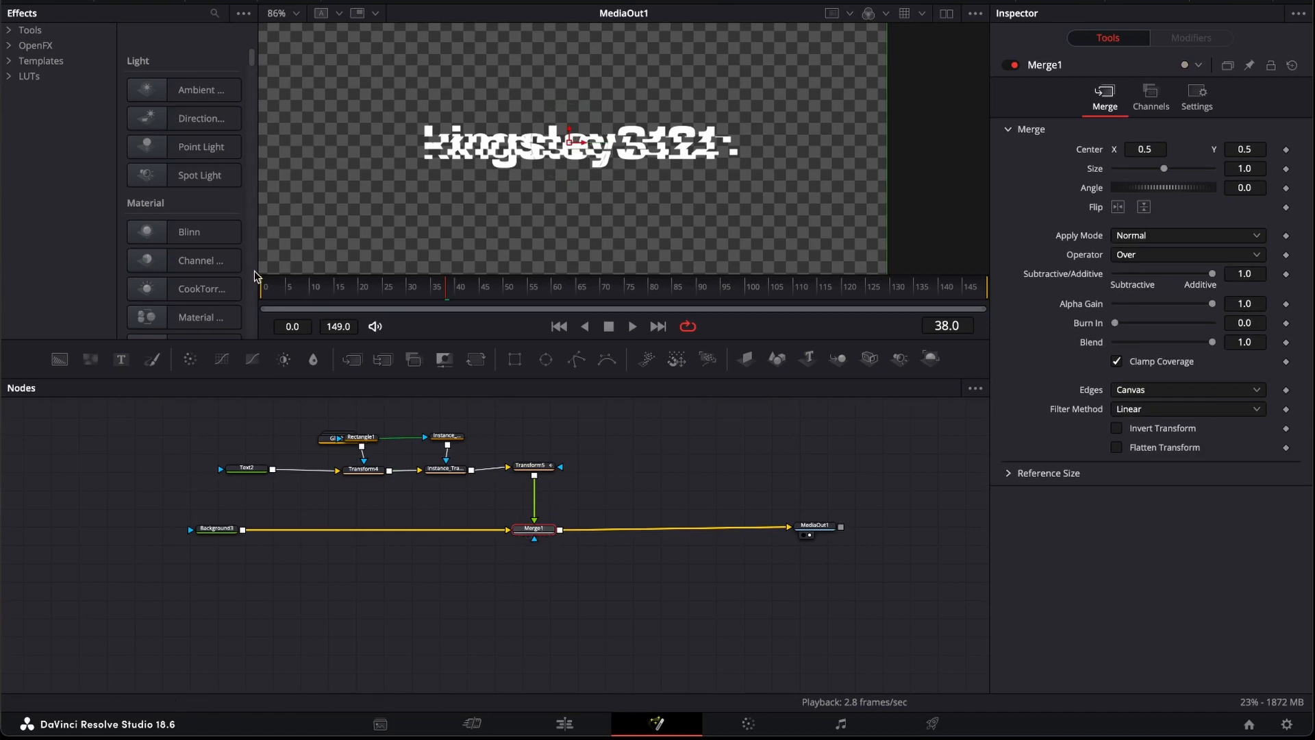
pyautogui.hotkey('shift', 'space')
pyautogui.write('p')
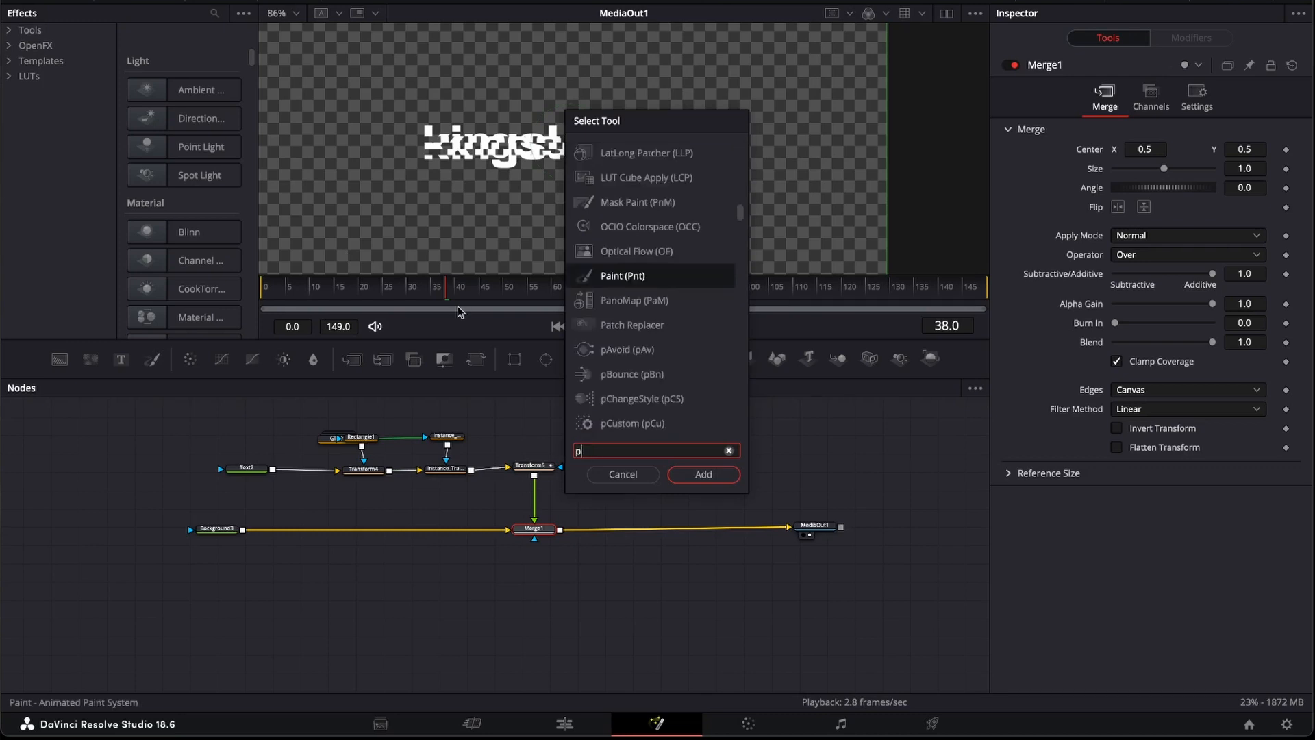
pyautogui.write('ri')
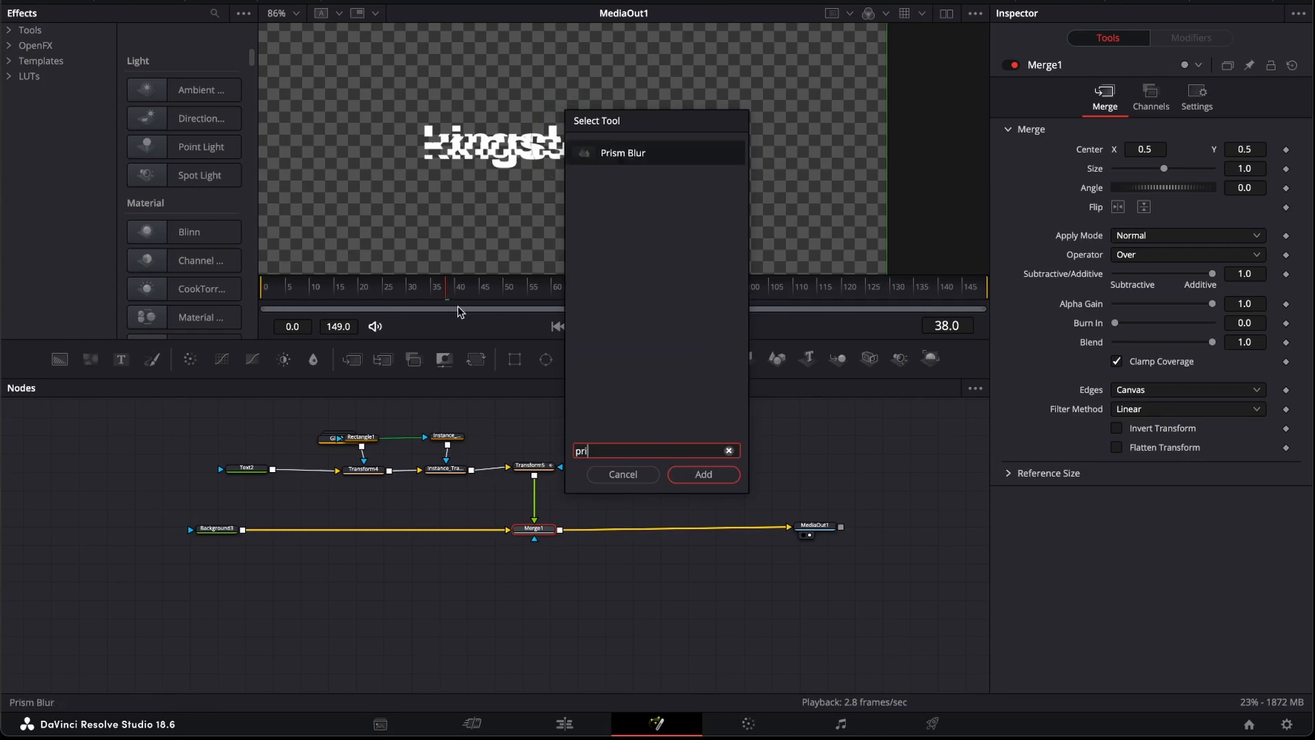
pyautogui.click(700, 474)
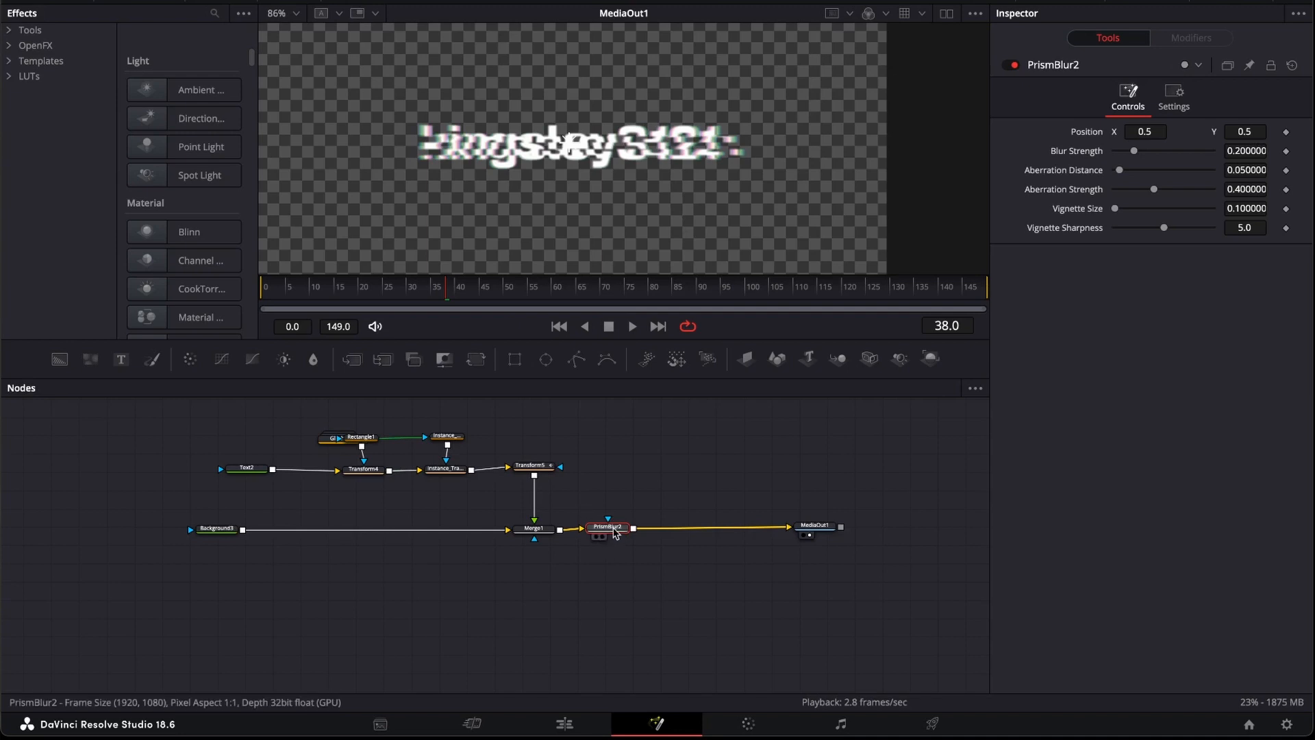
# Insert a Mosaic Blur node between PrismBlur2 and MediaOut1
pyautogui.hotkey('shift', 'space')
pyautogui.write('pri')
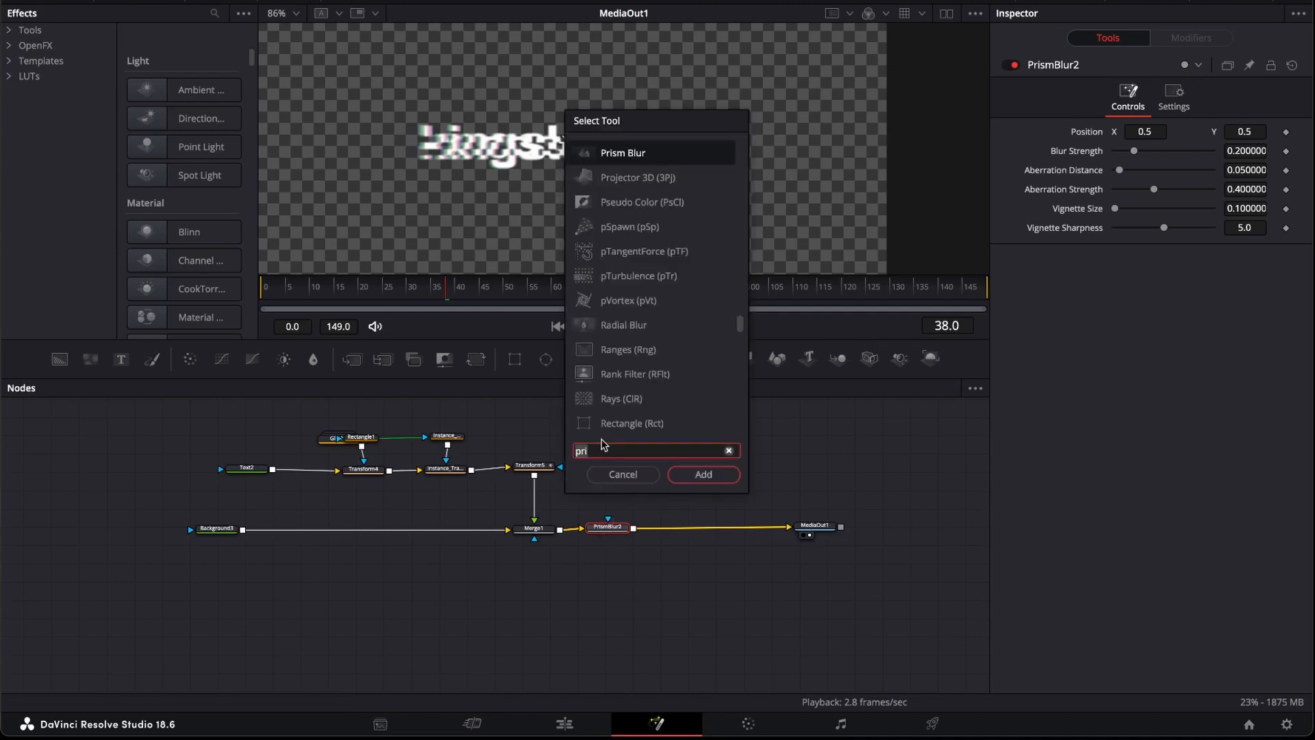
pyautogui.press('BackSpace')
pyautogui.press('BackSpace')
pyautogui.press('BackSpace')
pyautogui.write('mos')
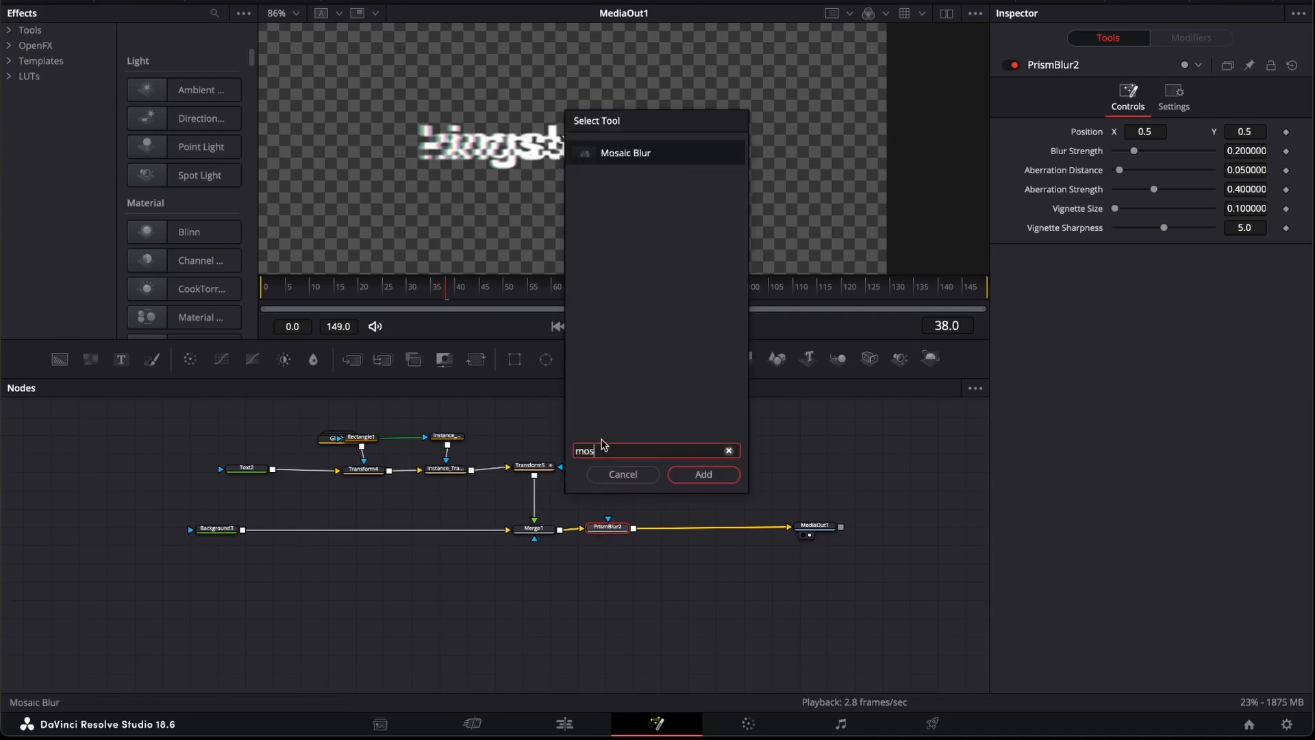
pyautogui.click(715, 477)
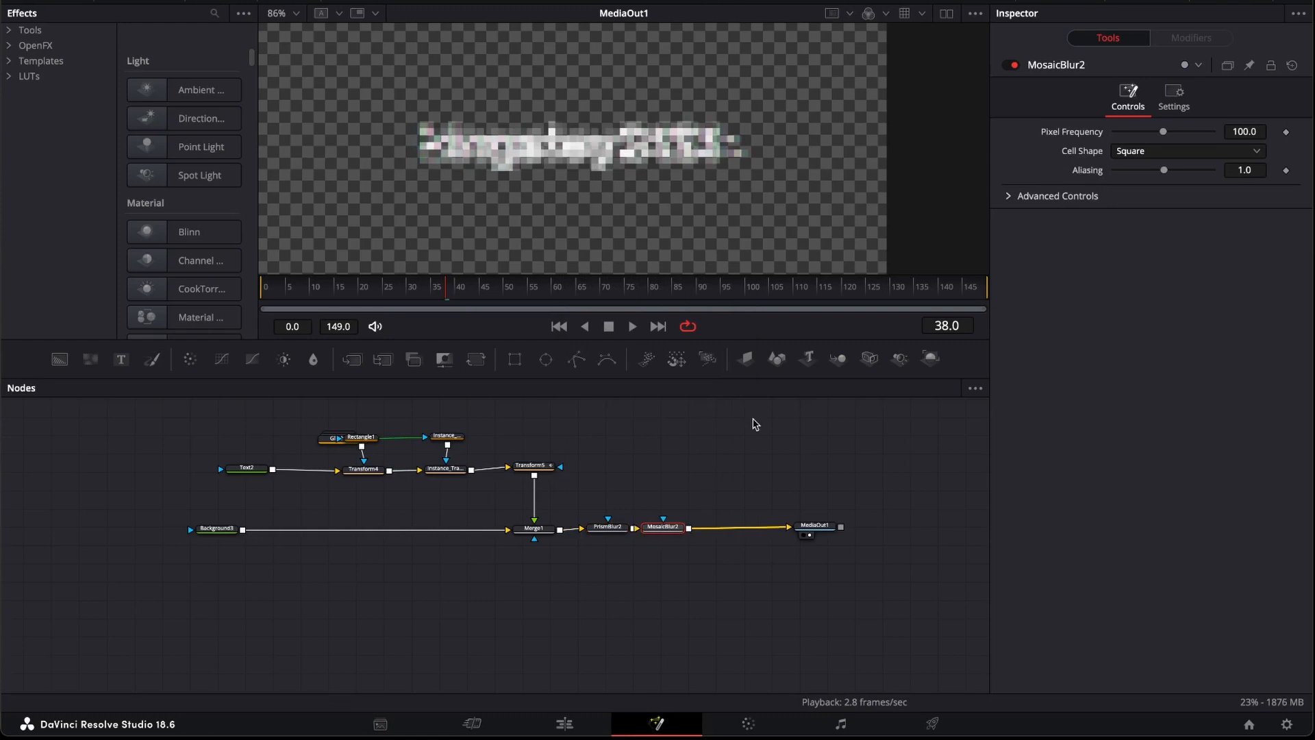
# At frame 15, set PrismBlur2's Blur Strength to 0.354
pyautogui.click(607, 530)
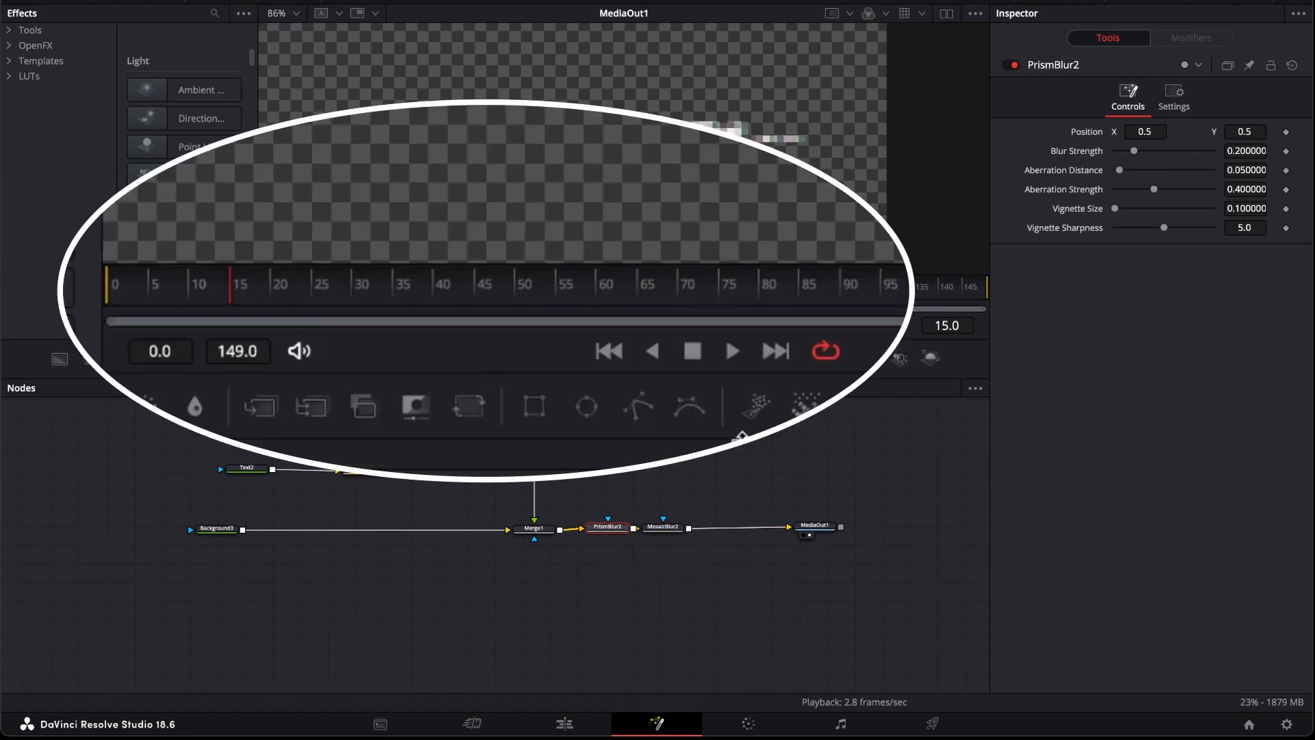
pyautogui.click(1260, 150)
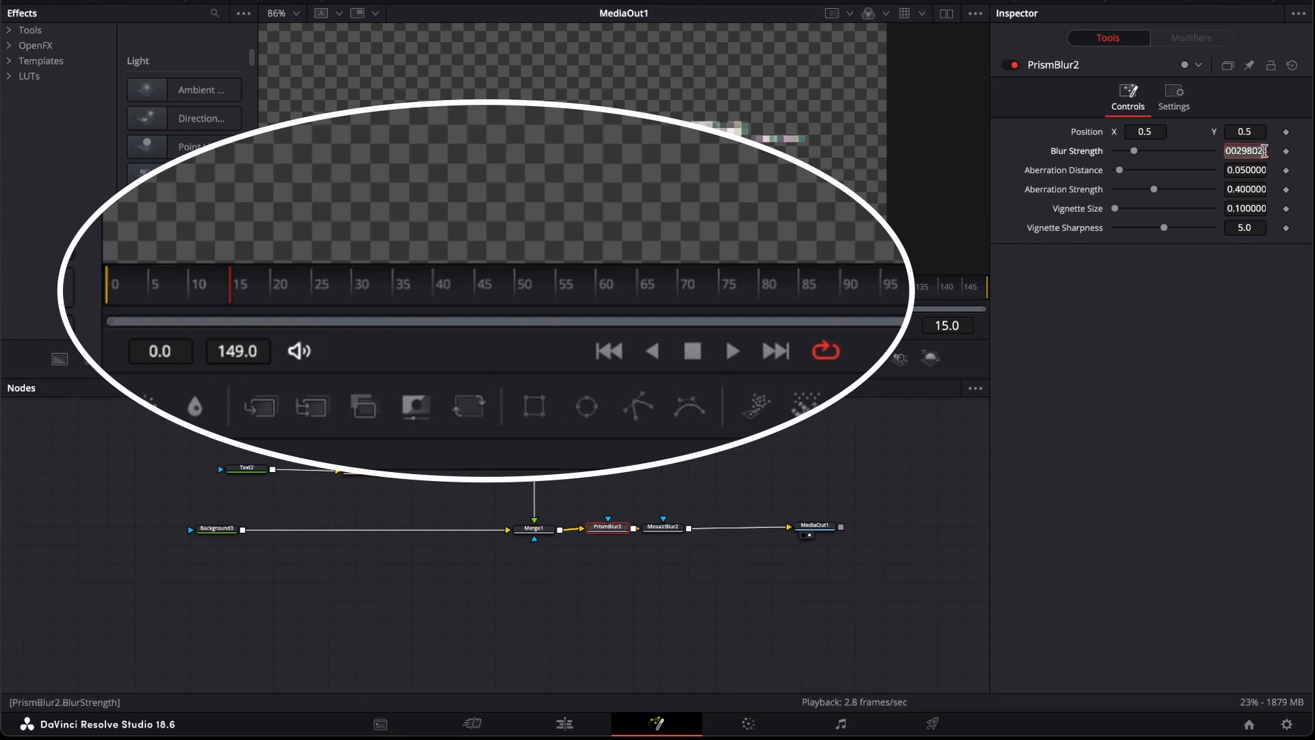
pyautogui.write('.')
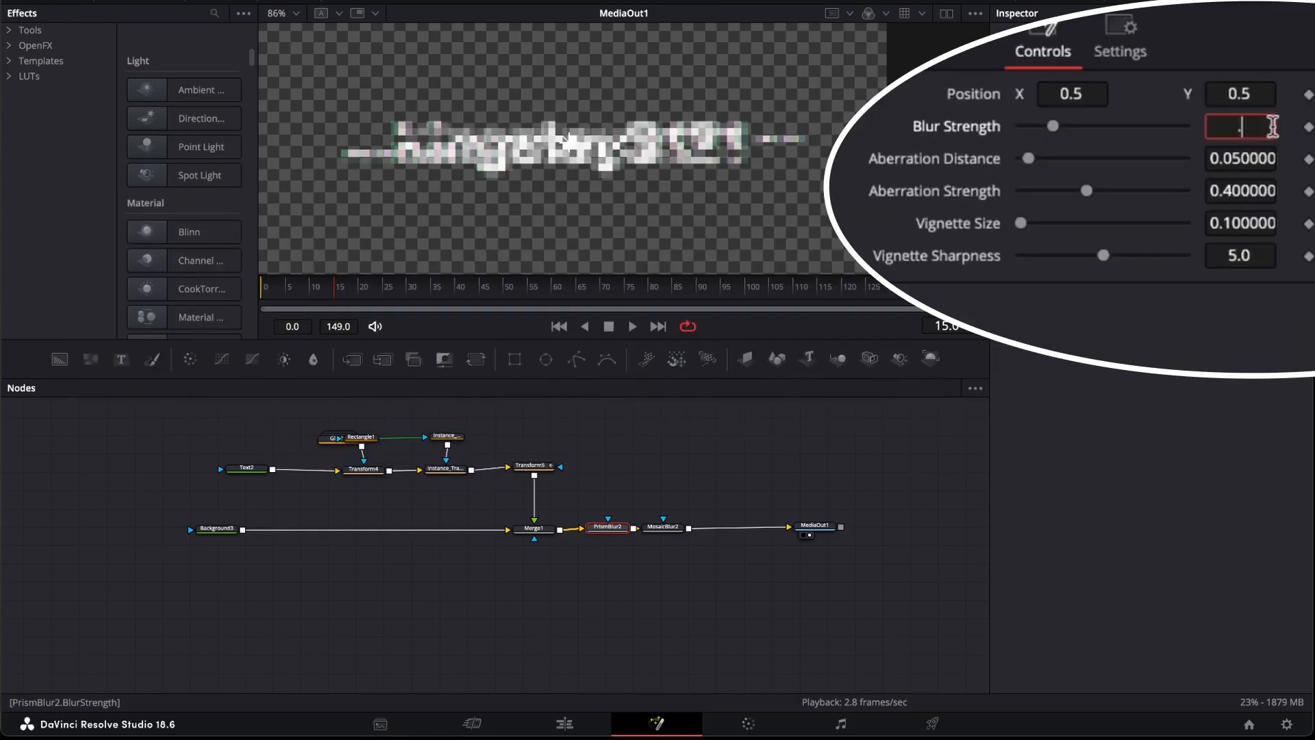
pyautogui.write('345')
pyautogui.press('BackSpace')
pyautogui.press('BackSpace')
pyautogui.write('54')
pyautogui.press('Tab')
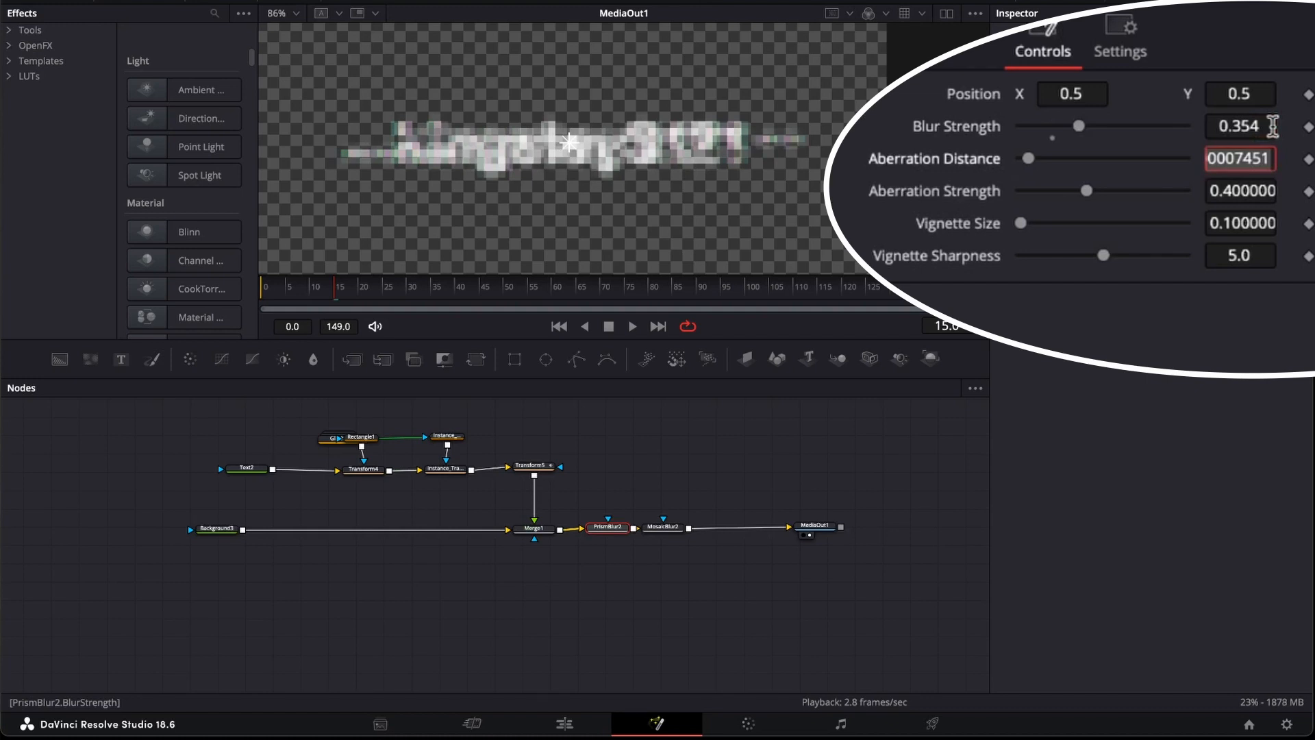
# Set PrismBlur2's Aberration Distance to 0.37 and Aberration Strength to 0.528
pyautogui.write('.')
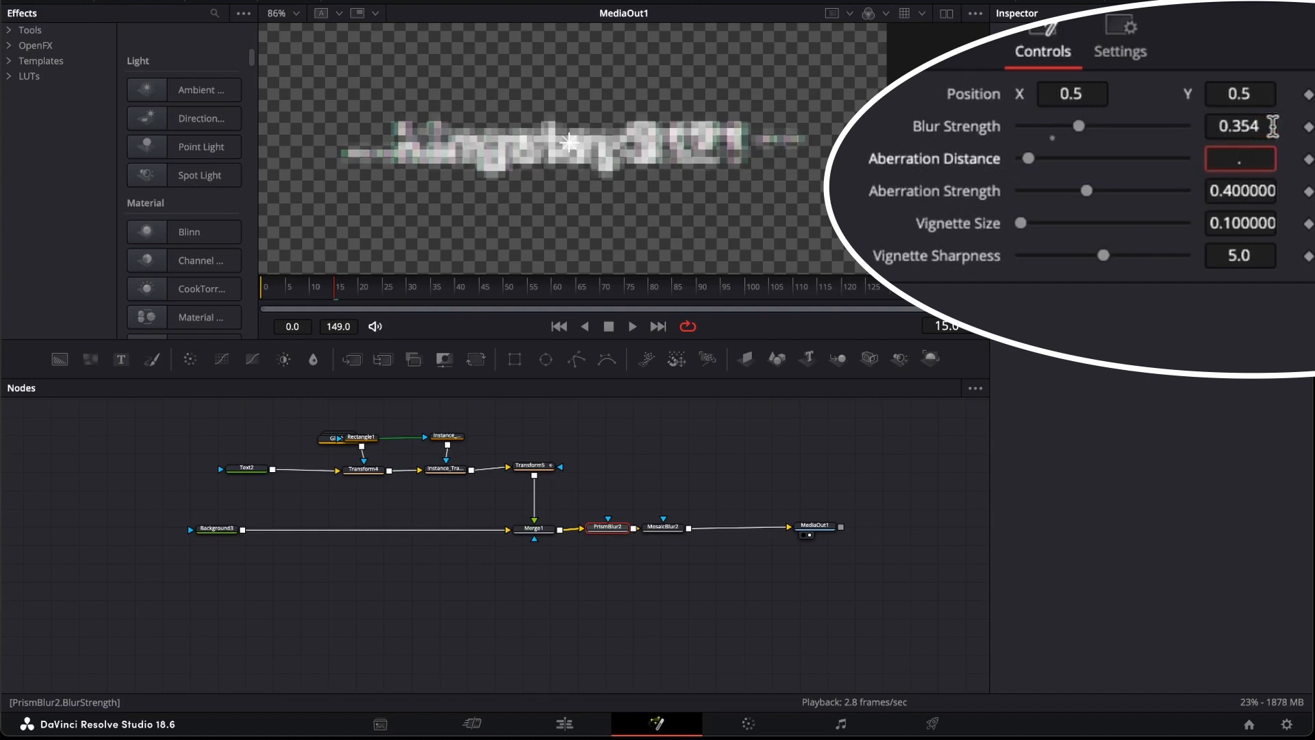
pyautogui.write('37')
pyautogui.press('Tab')
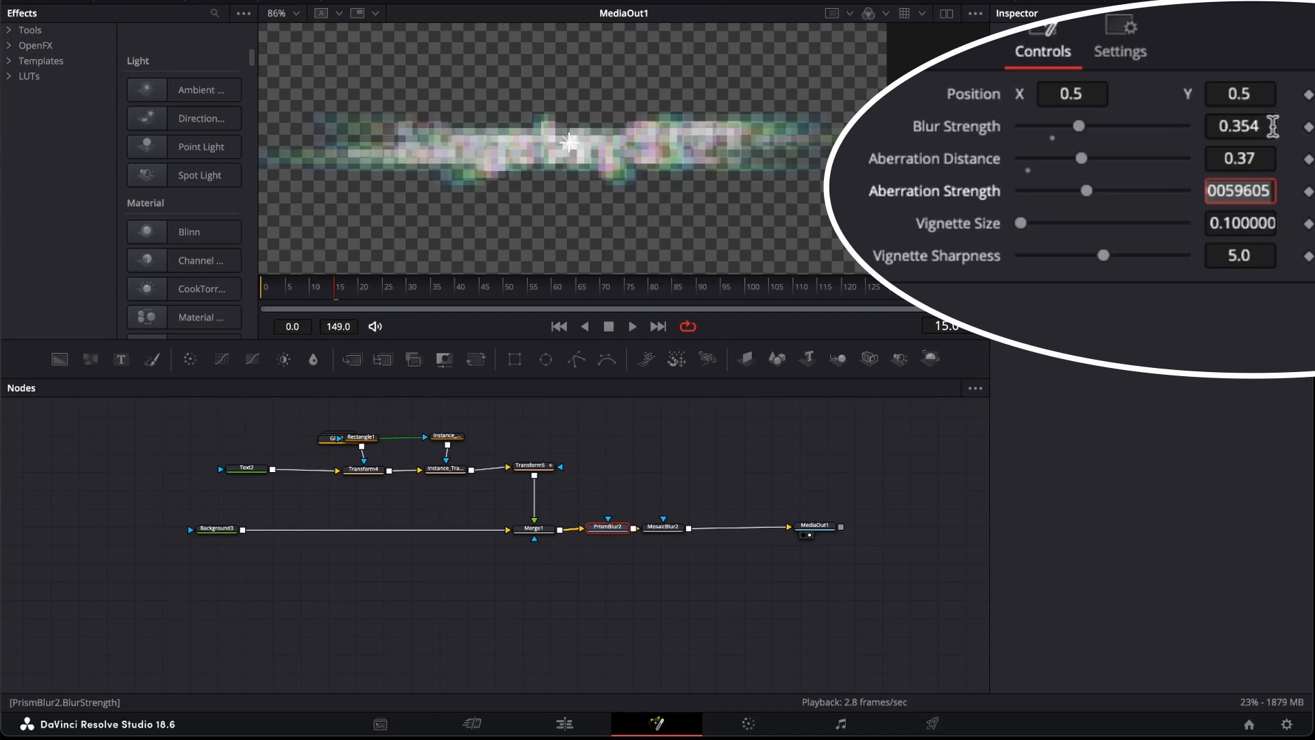
pyautogui.write('.528')
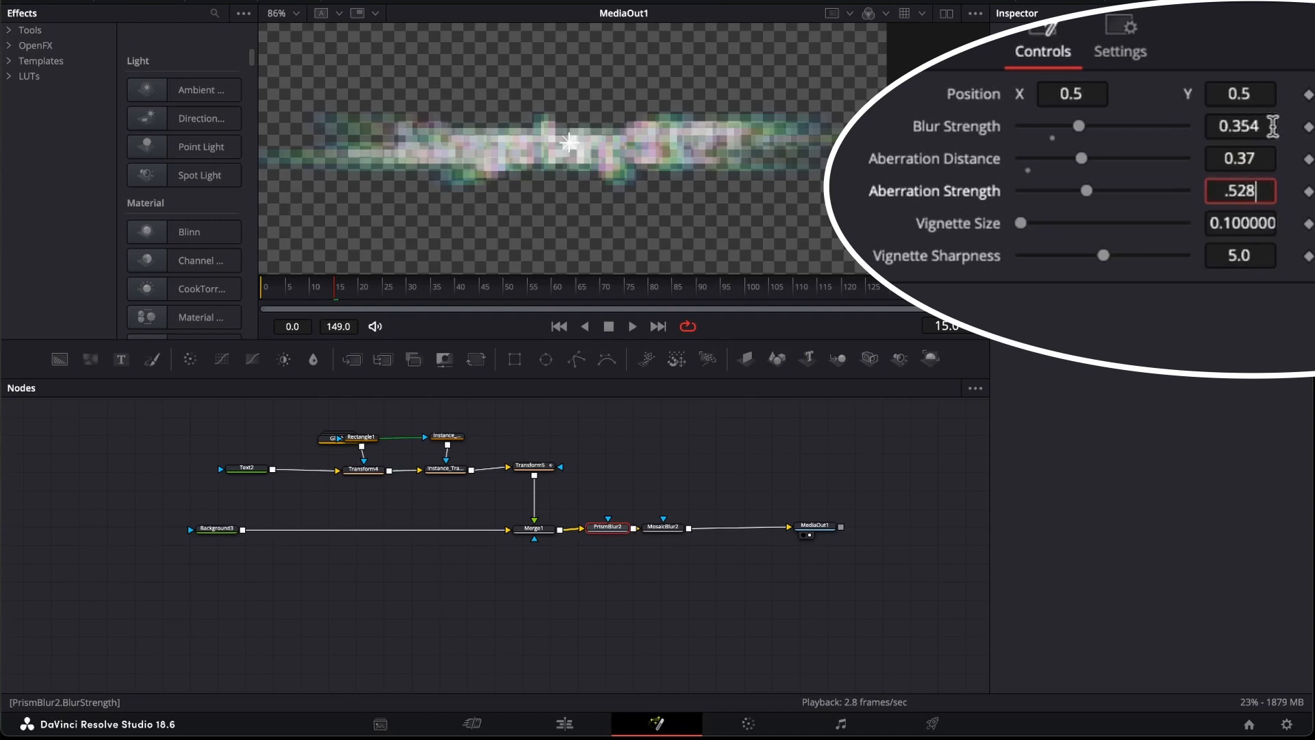
pyautogui.press('Tab')
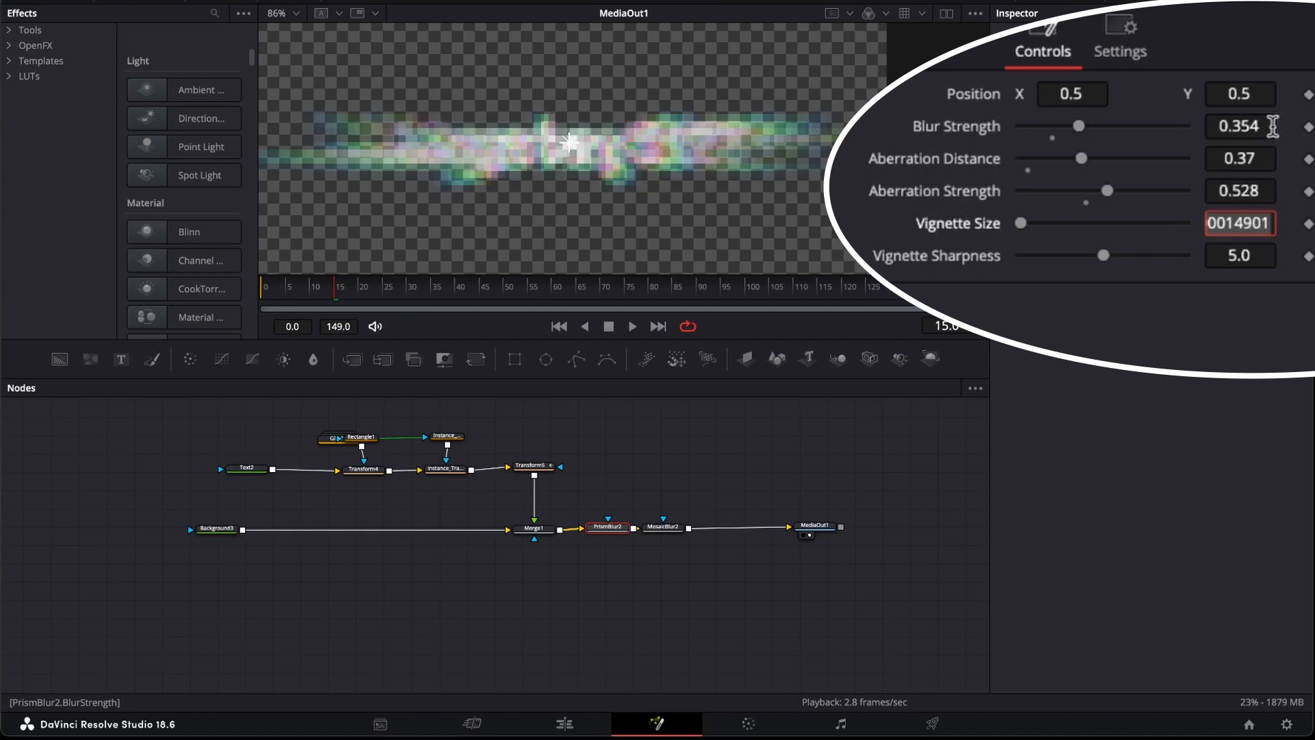
# Keyframe PrismBlur2's Blur Strength, Aberration Distance and Aberration Strength at frame 15, and scrub back to the start
pyautogui.click(1308, 126)
pyautogui.click(1308, 159)
pyautogui.click(1308, 191)
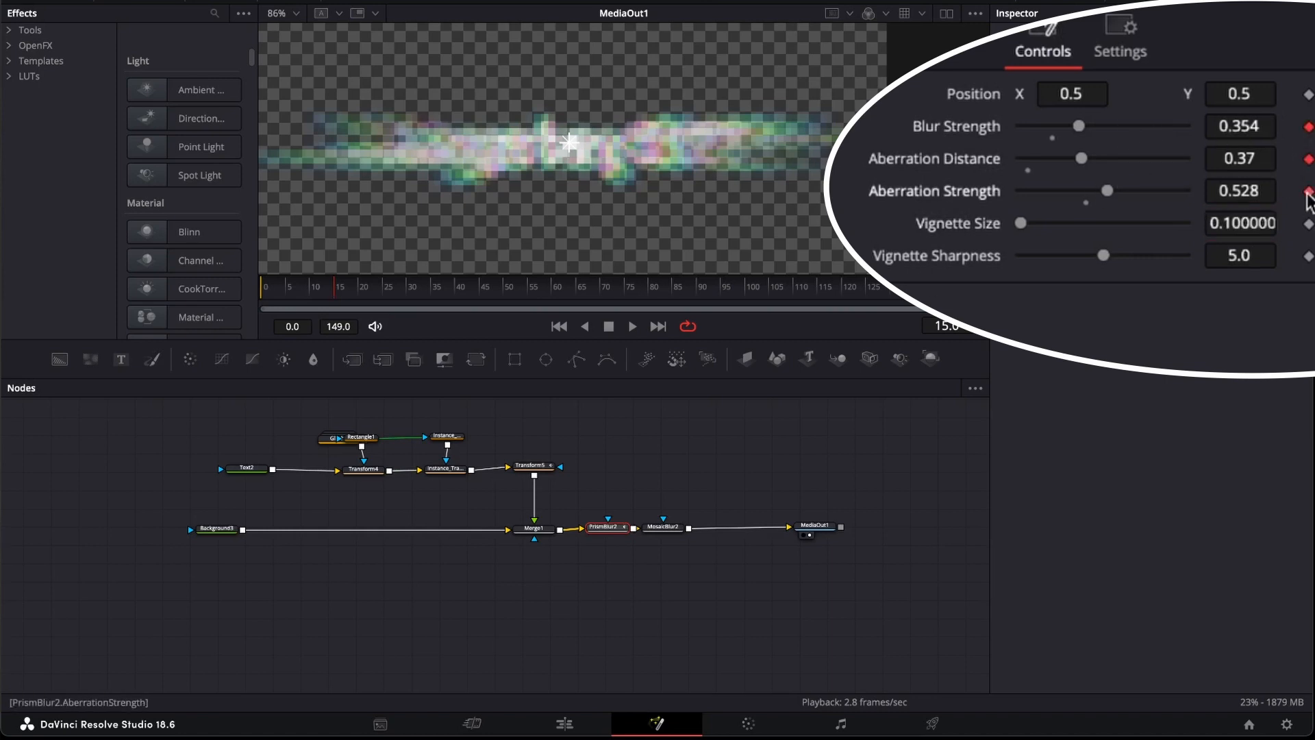
pyautogui.moveTo(335, 296); pyautogui.dragTo(266, 301)
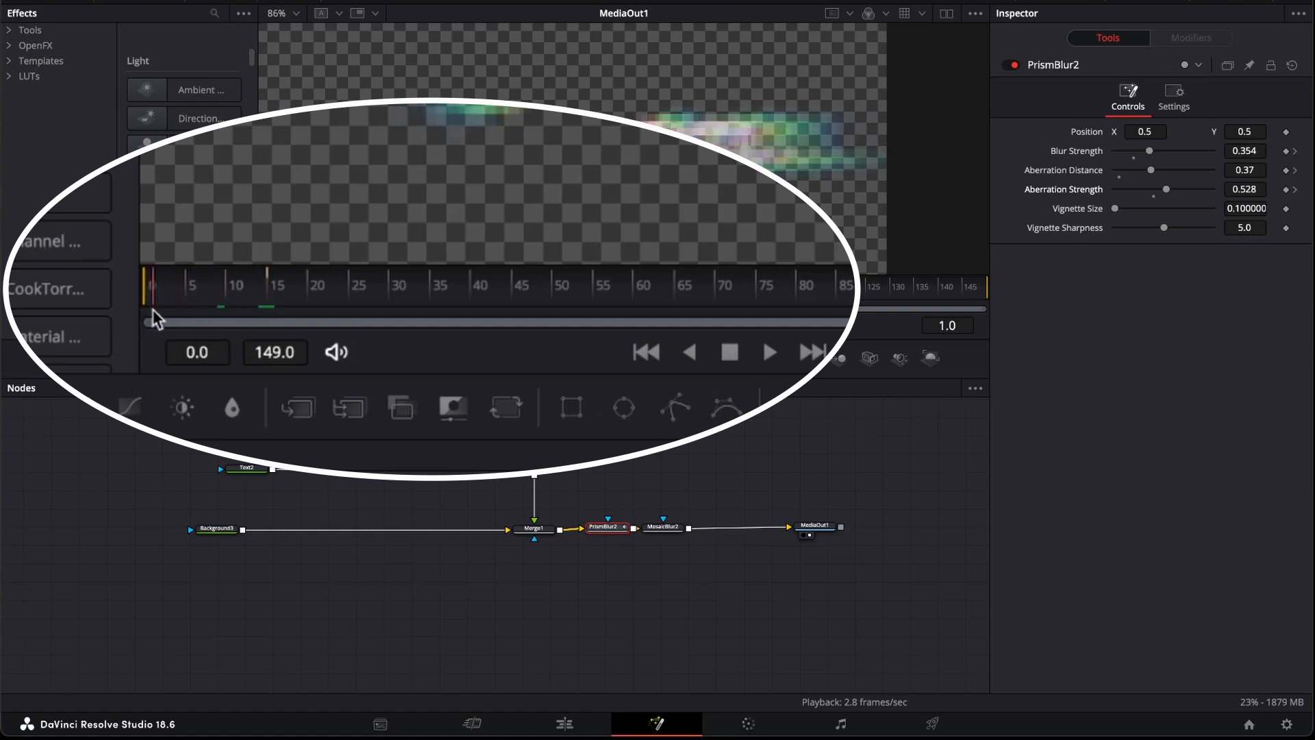
pyautogui.moveTo(154, 309); pyautogui.dragTo(142, 310)
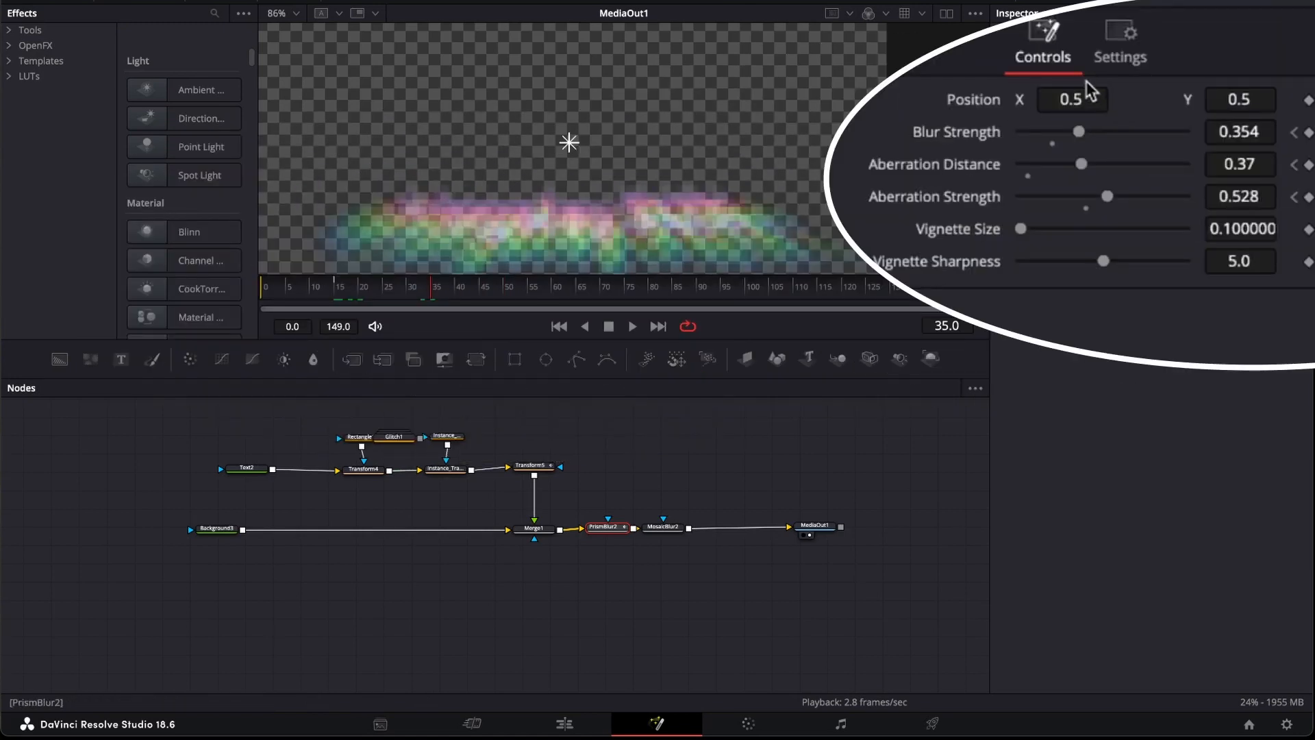
# At frame 35, set PrismBlur2's Blur Strength to 0.094, Aberration Distance to 0.102 and Aberration Strength to 0.205
pyautogui.click(1201, 137)
pyautogui.write('0.')
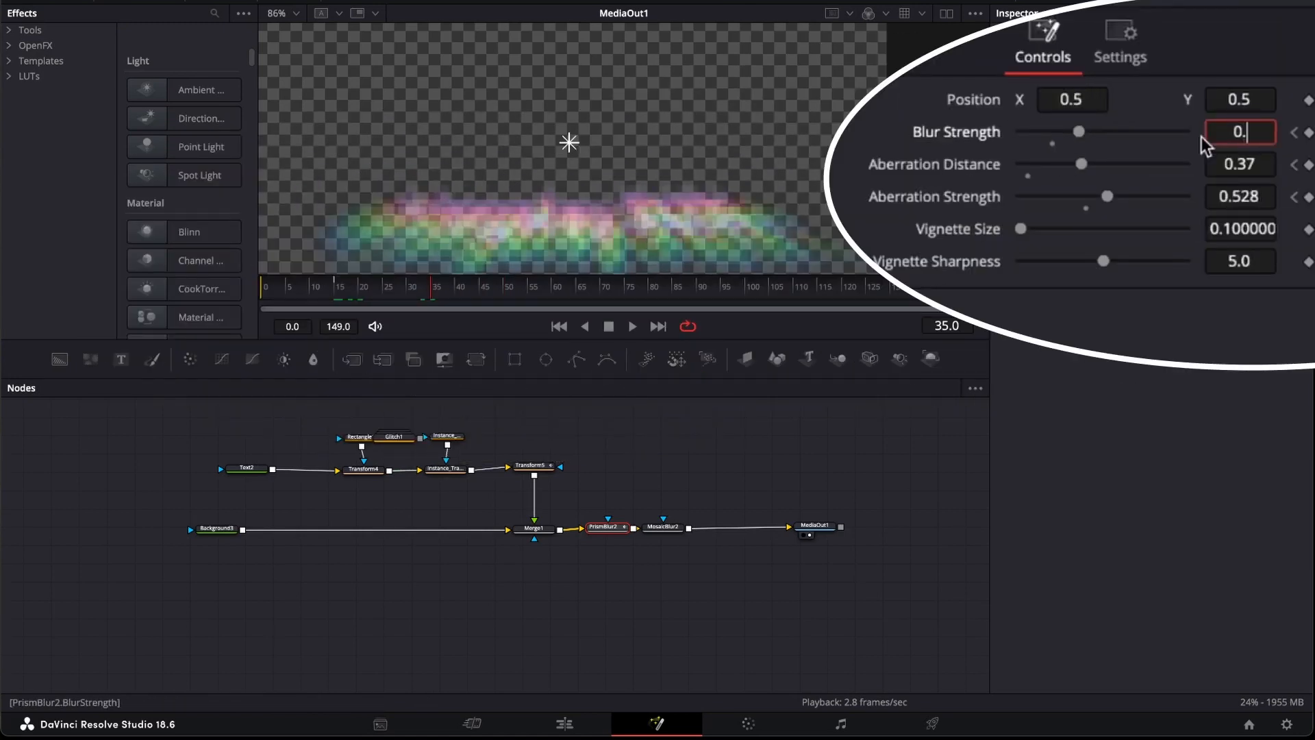
pyautogui.write('094')
pyautogui.press('Tab')
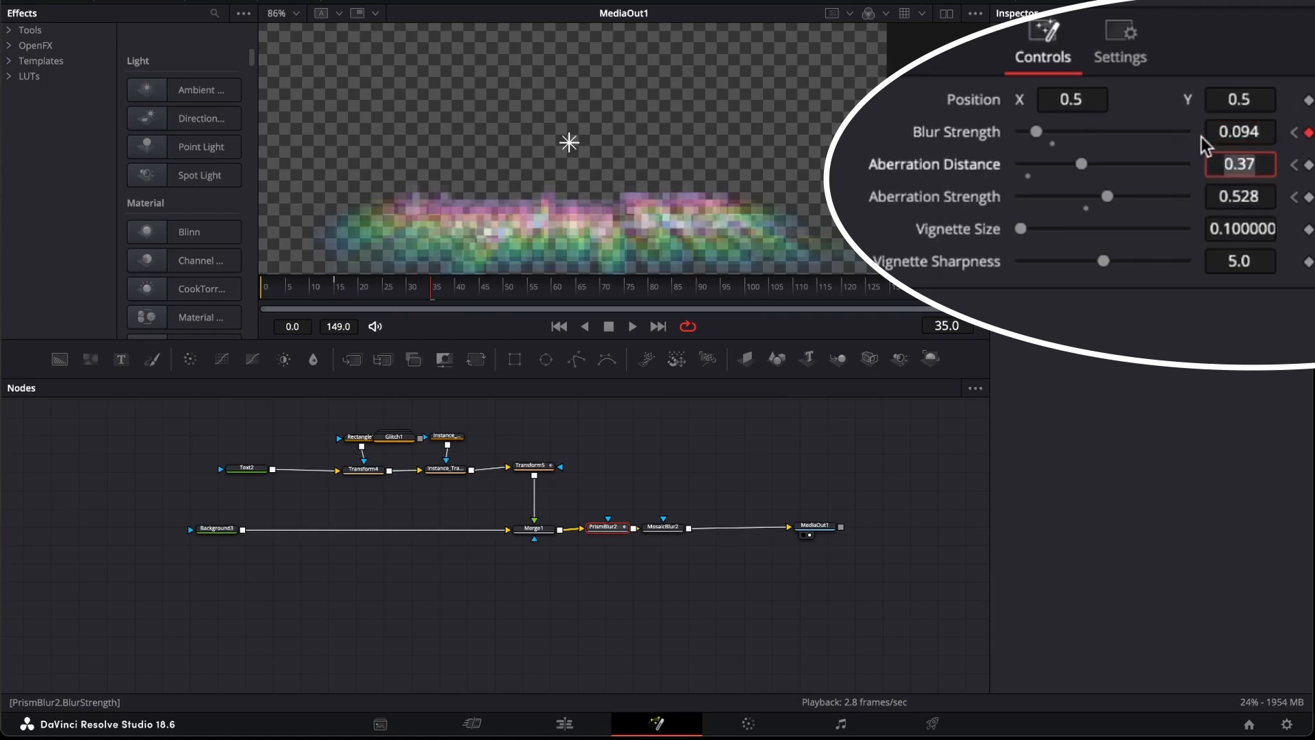
pyautogui.write('.102')
pyautogui.press('Tab')
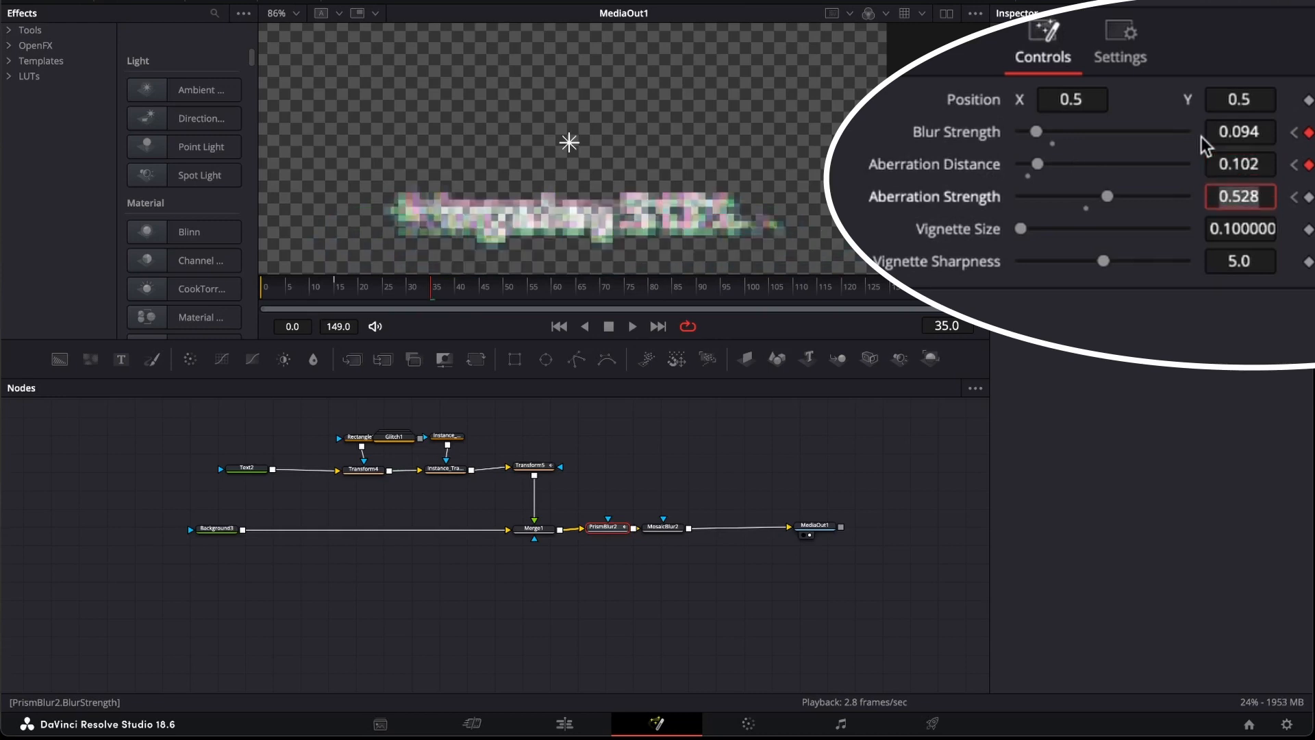
pyautogui.write('.205')
pyautogui.press('Tab')
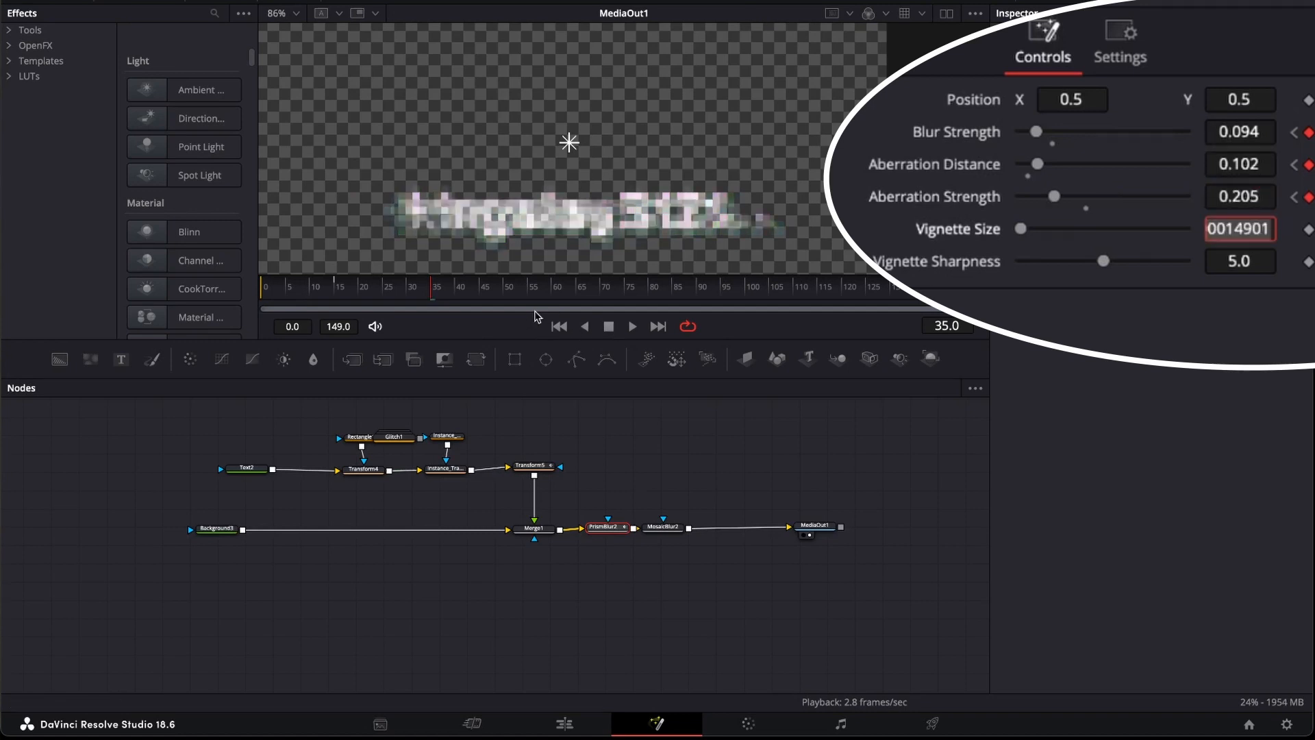
# At frame 42, reduce PrismBlur2's Blur Strength, Aberration Distance and Aberration Strength to 0, and scrub between frames 35 and 42
pyautogui.moveTo(382, 312); pyautogui.dragTo(451, 319)
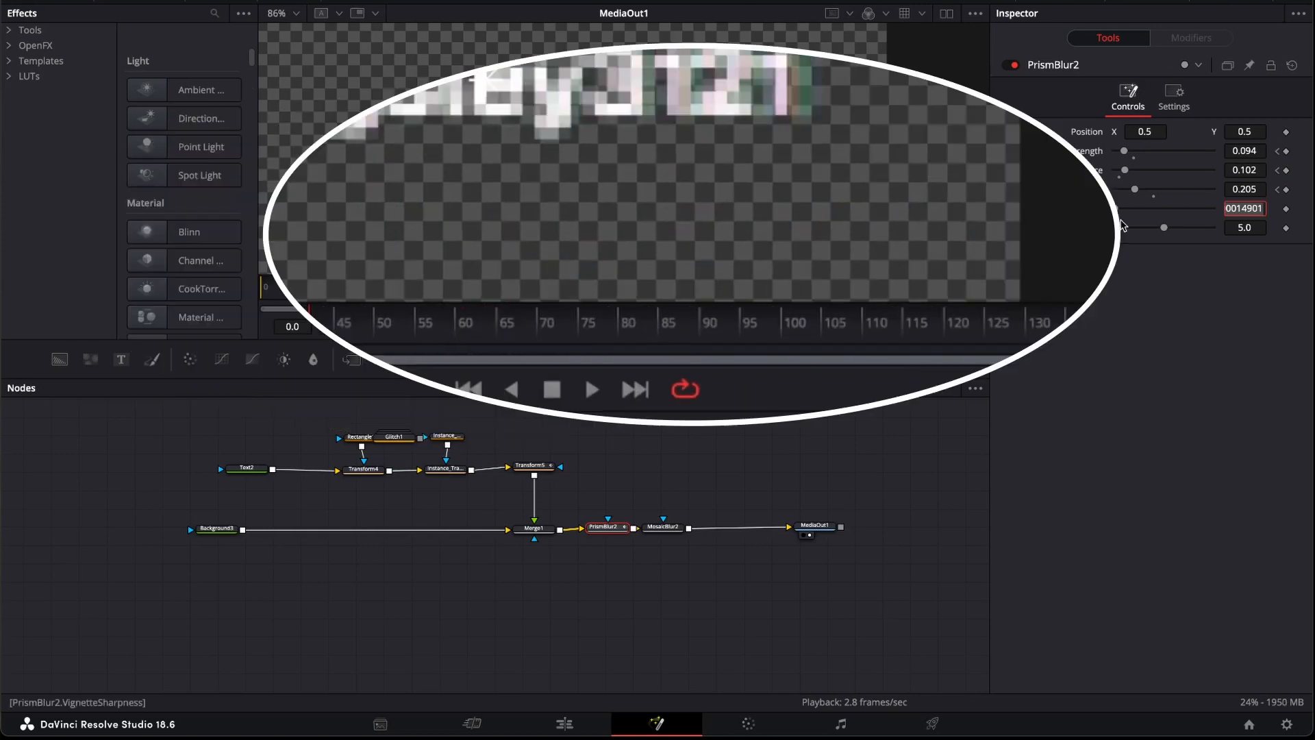
pyautogui.moveTo(1042, 197); pyautogui.dragTo(1007, 198)
pyautogui.moveTo(1026, 164); pyautogui.dragTo(1006, 164)
pyautogui.moveTo(1025, 133); pyautogui.dragTo(1004, 135)
pyautogui.moveTo(467, 343); pyautogui.dragTo(417, 371)
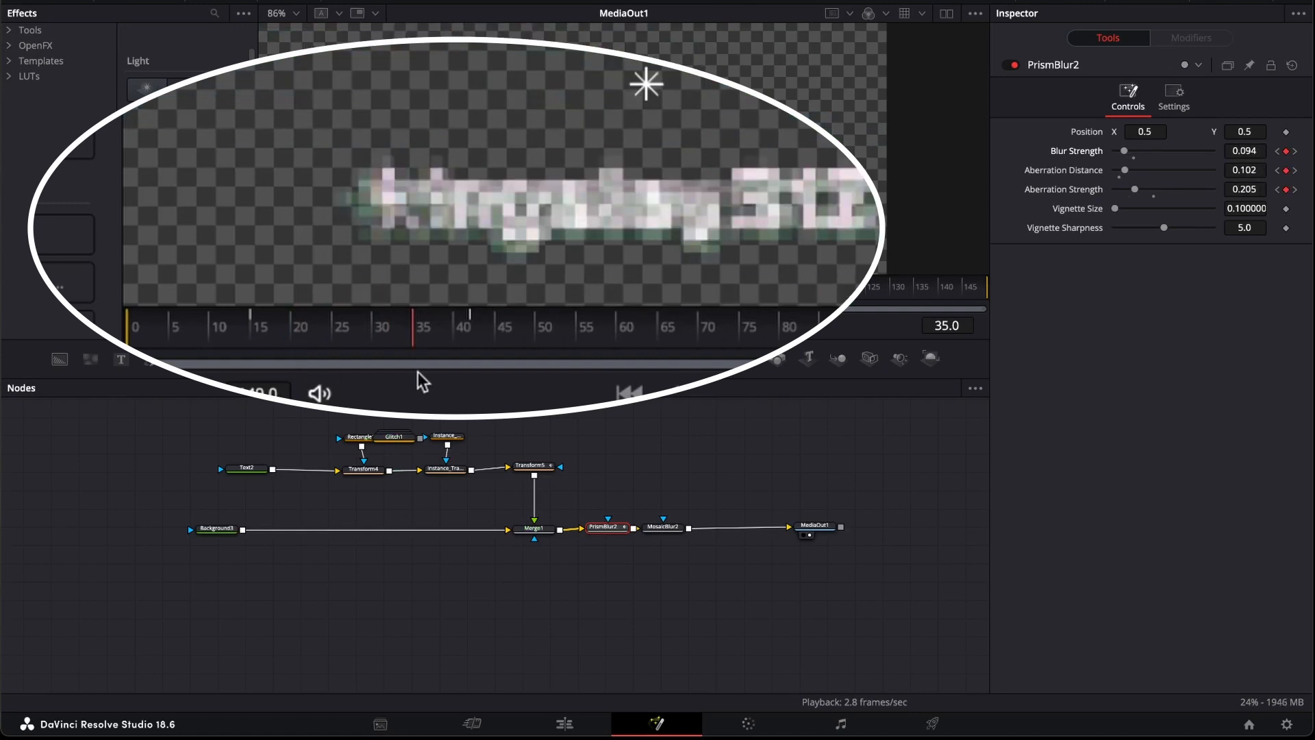
pyautogui.moveTo(417, 372); pyautogui.dragTo(474, 377)
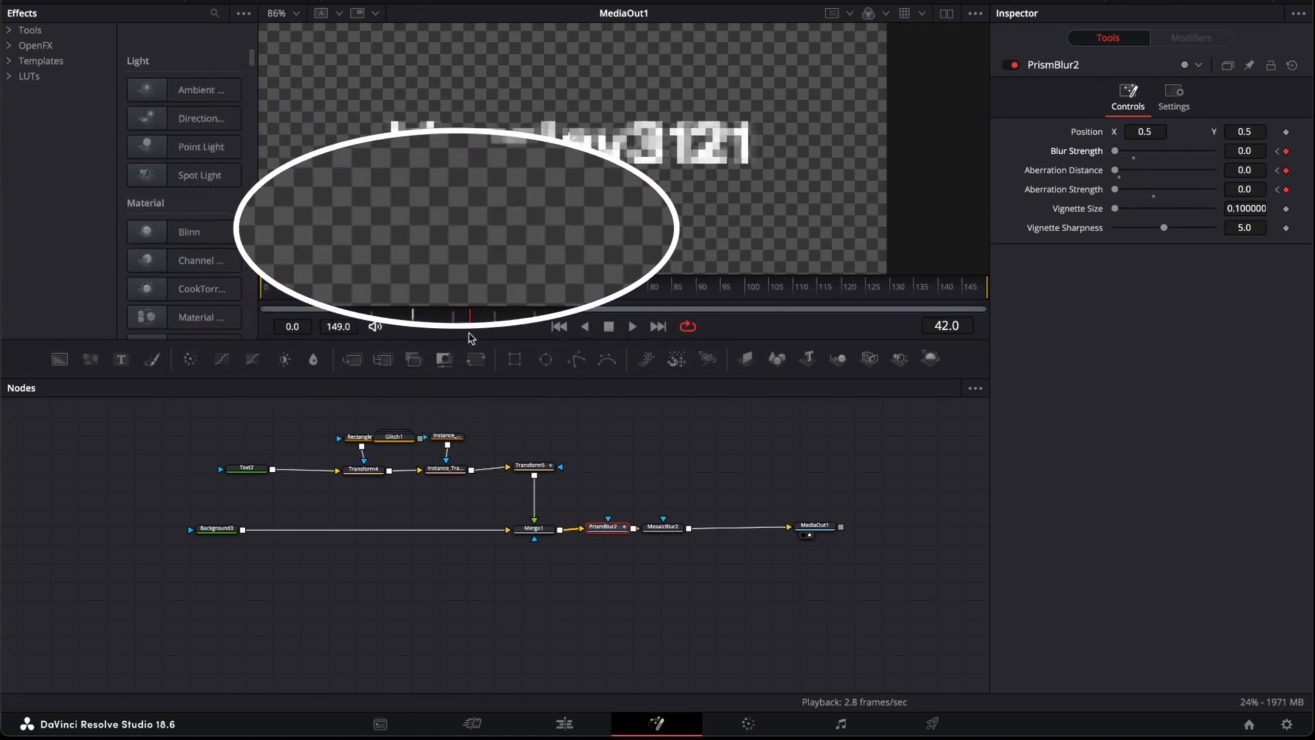
pyautogui.click(432, 284)
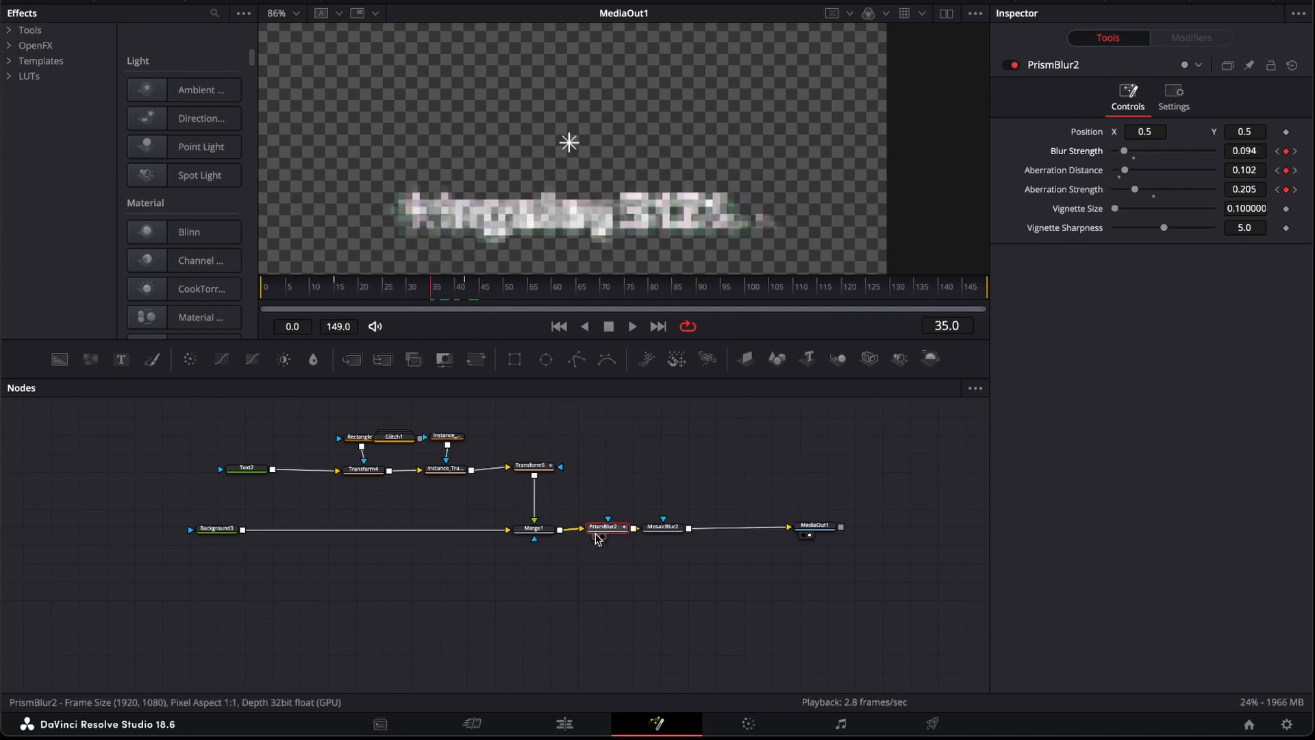
# Set MosaicBlur2's Pixel Frequency to 1600 and keyframe it at frame 5
pyautogui.click(662, 537)
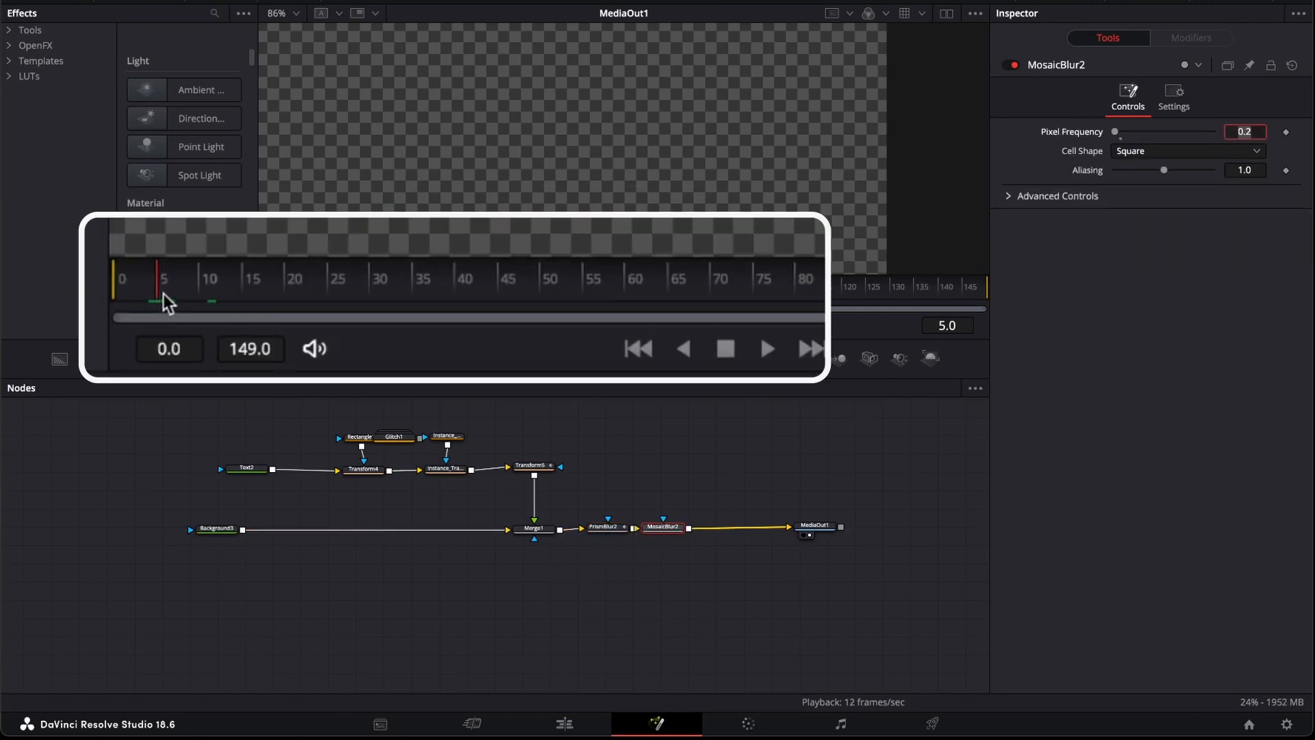
pyautogui.write('16')
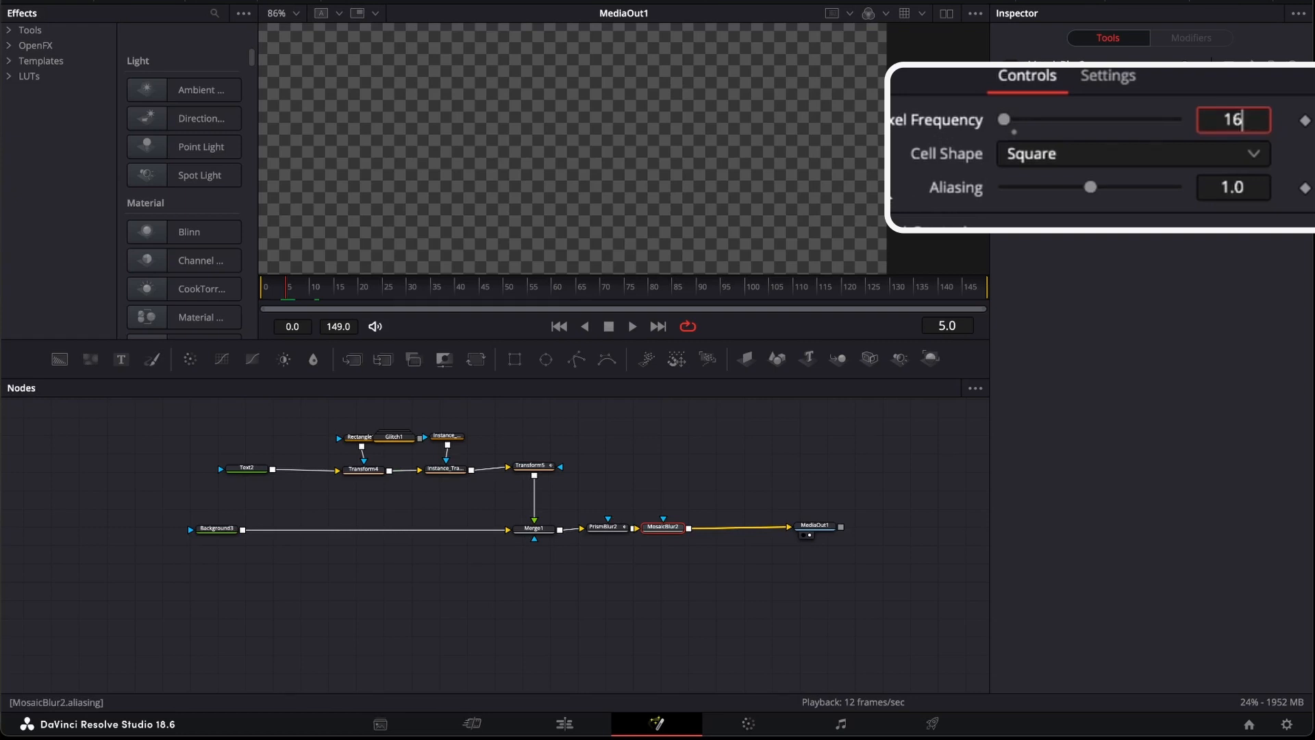
pyautogui.write('00')
pyautogui.press('Tab')
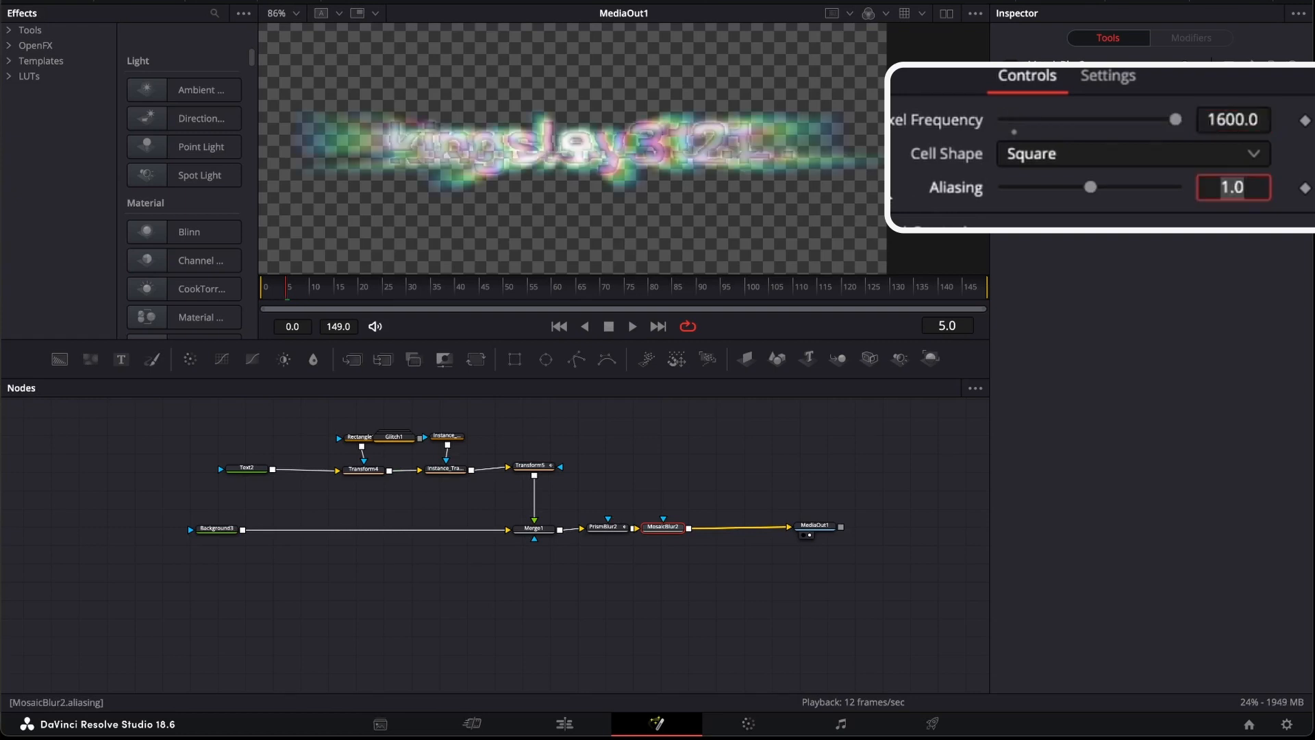
pyautogui.click(1305, 122)
# At frame 0, lower MosaicBlur2's Pixel Frequency to its minimum, and preview the change up to frame 5
pyautogui.click(113, 280)
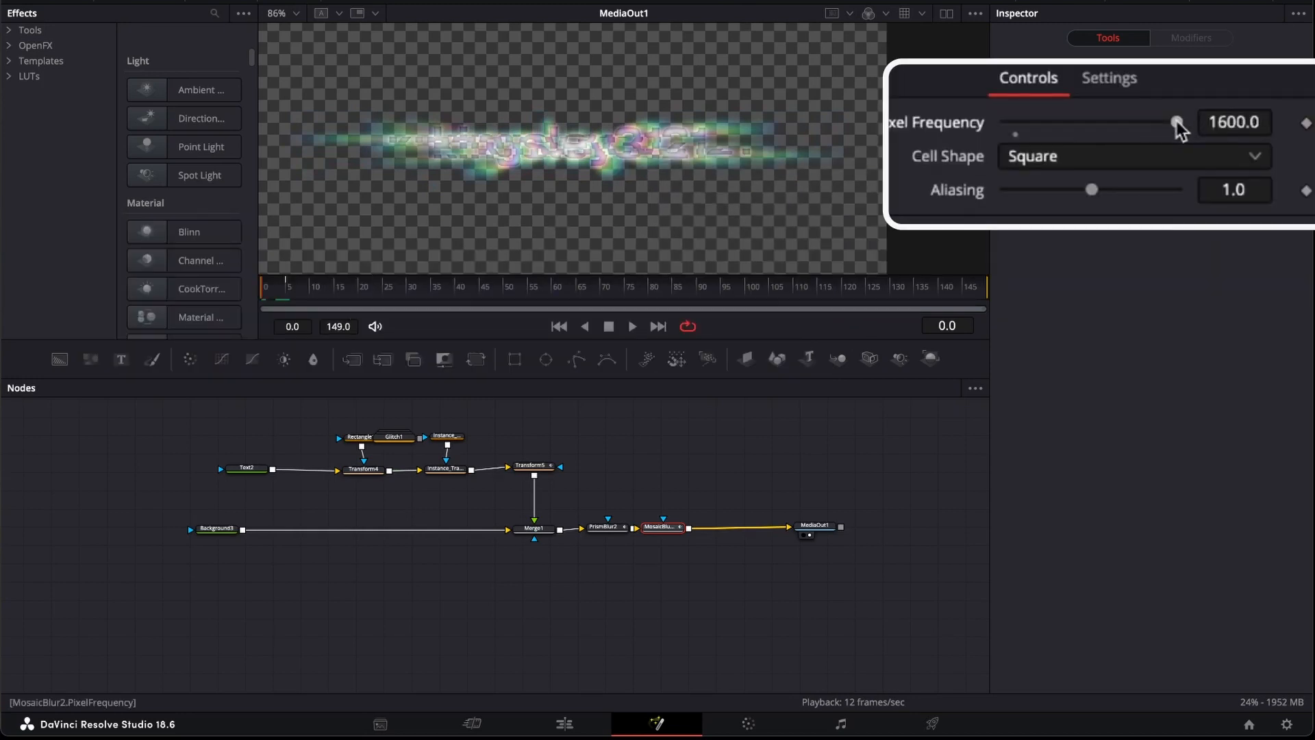
pyautogui.moveTo(1178, 118); pyautogui.dragTo(898, 116)
pyautogui.click(750, 340)
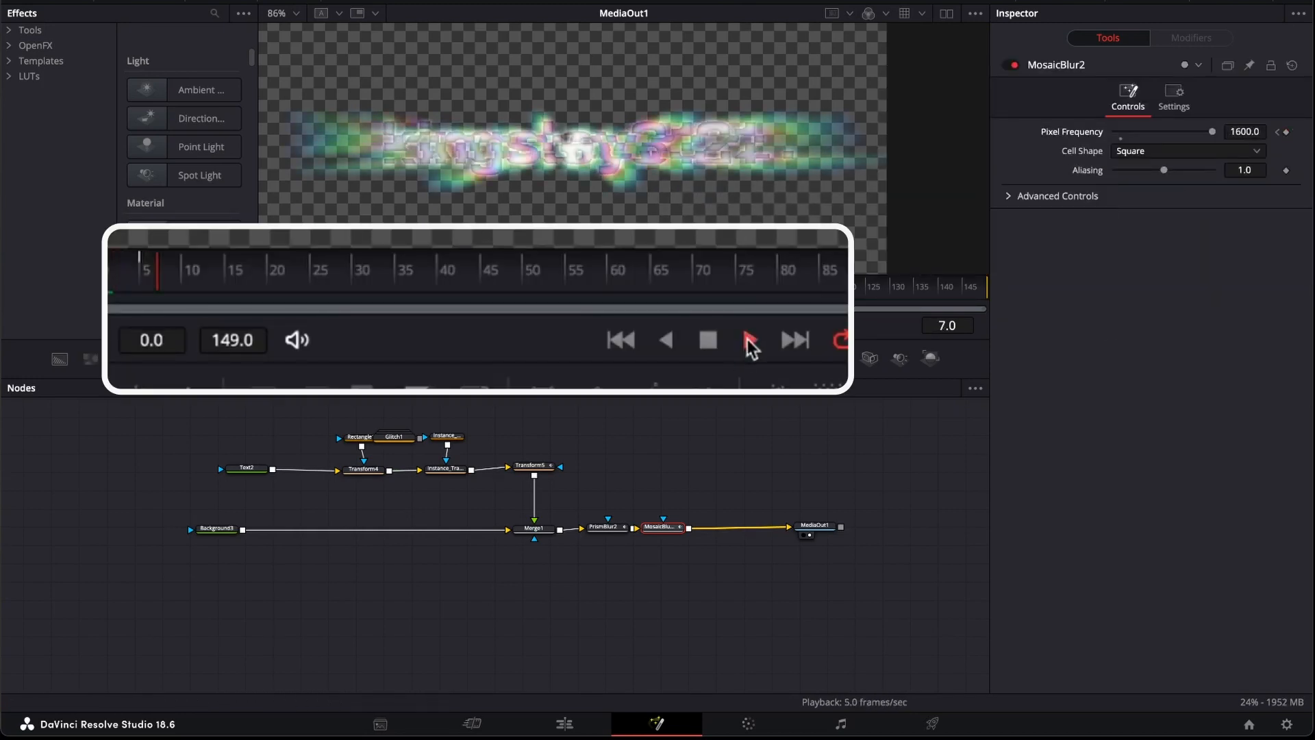
pyautogui.click(708, 338)
pyautogui.click(145, 285)
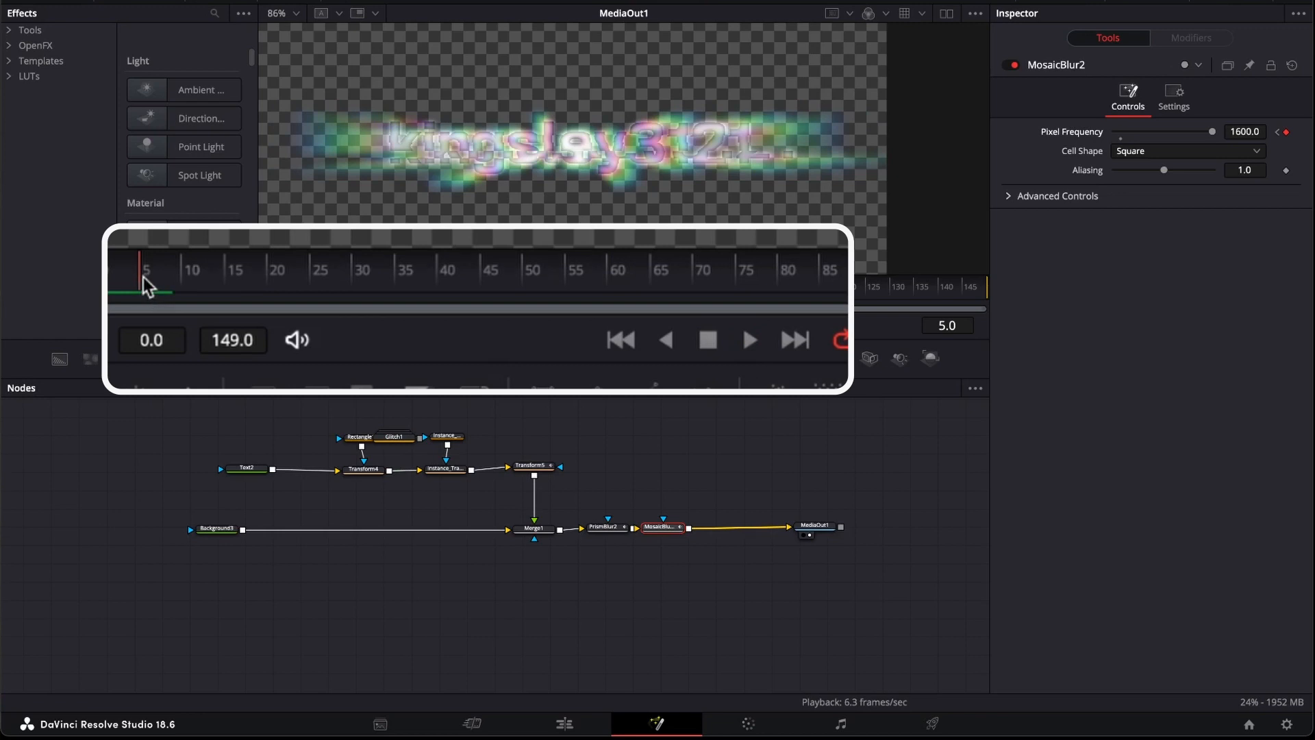
# Keyframe MosaicBlur2's Pixel Frequency at 1600 on frame 10
pyautogui.click(184, 287)
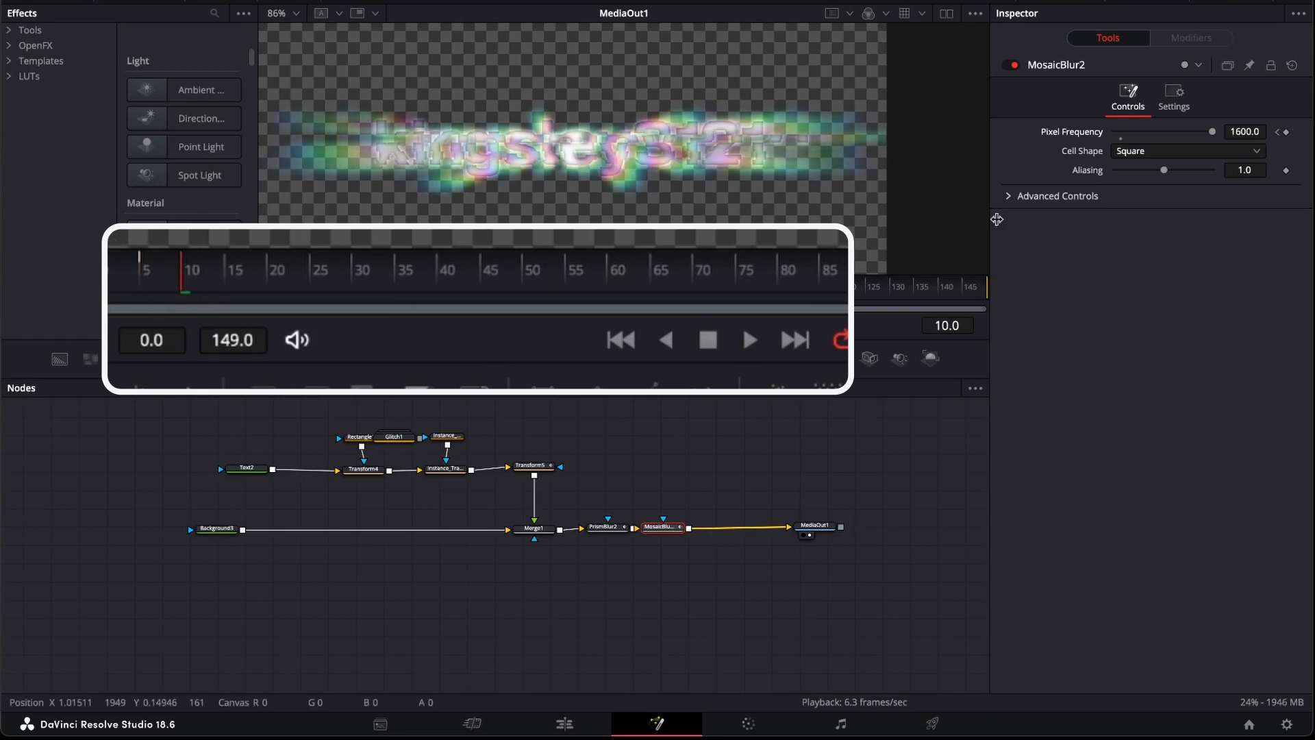
pyautogui.click(1286, 132)
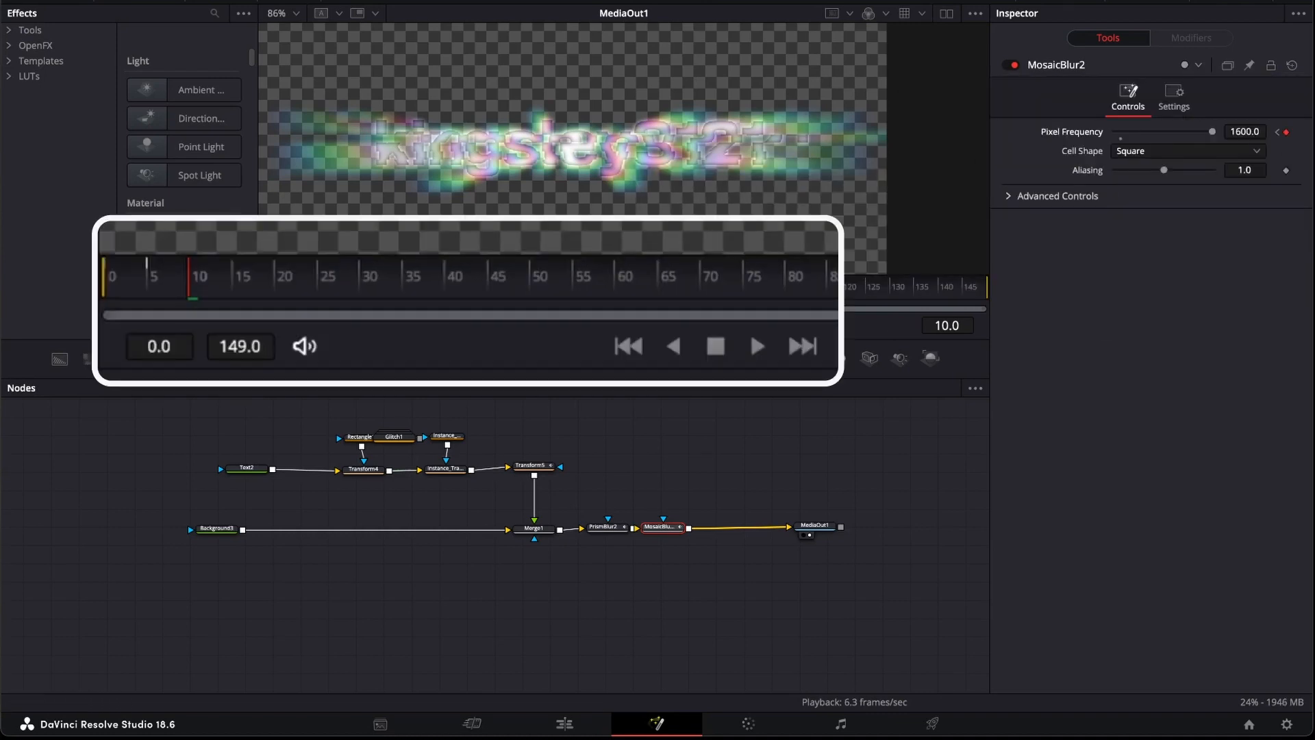
# Advance to frame 11 and set MosaicBlur2's Pixel Frequency to 51
pyautogui.press('Right')
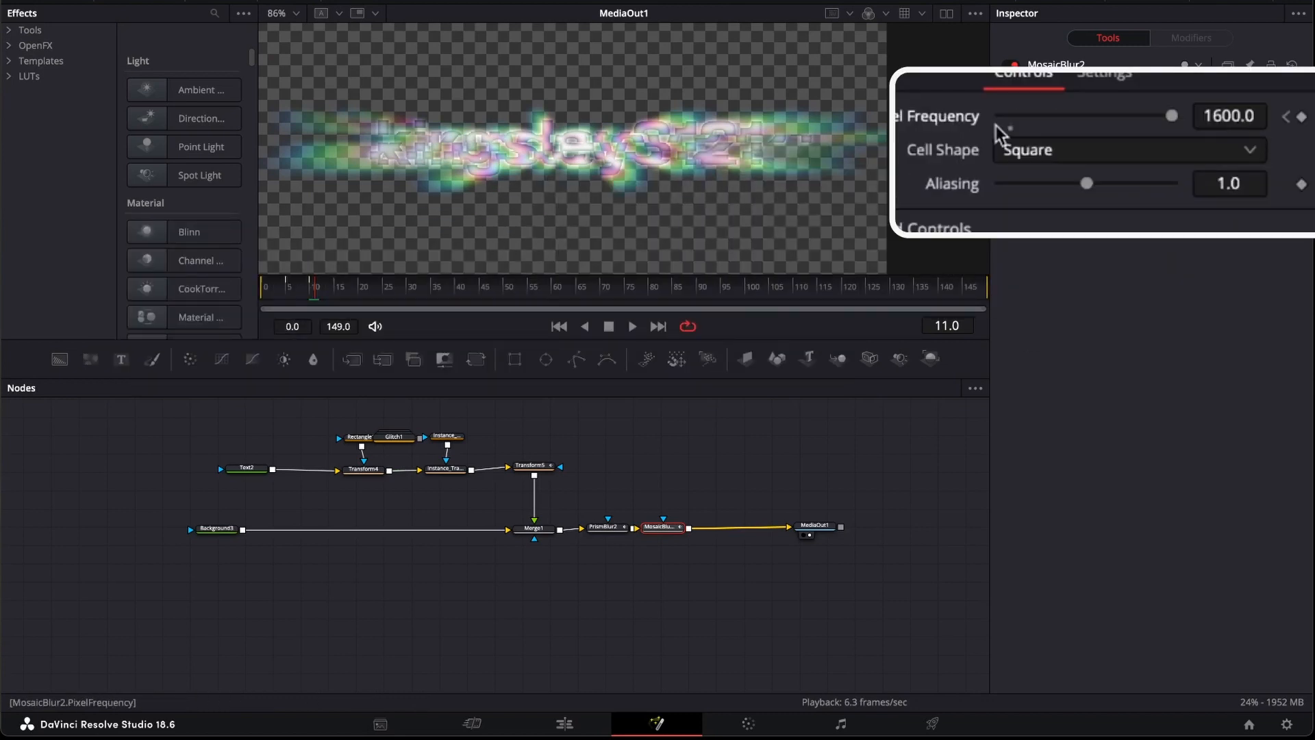
pyautogui.moveTo(1177, 113); pyautogui.dragTo(1003, 137)
pyautogui.click(1250, 116)
pyautogui.write('51')
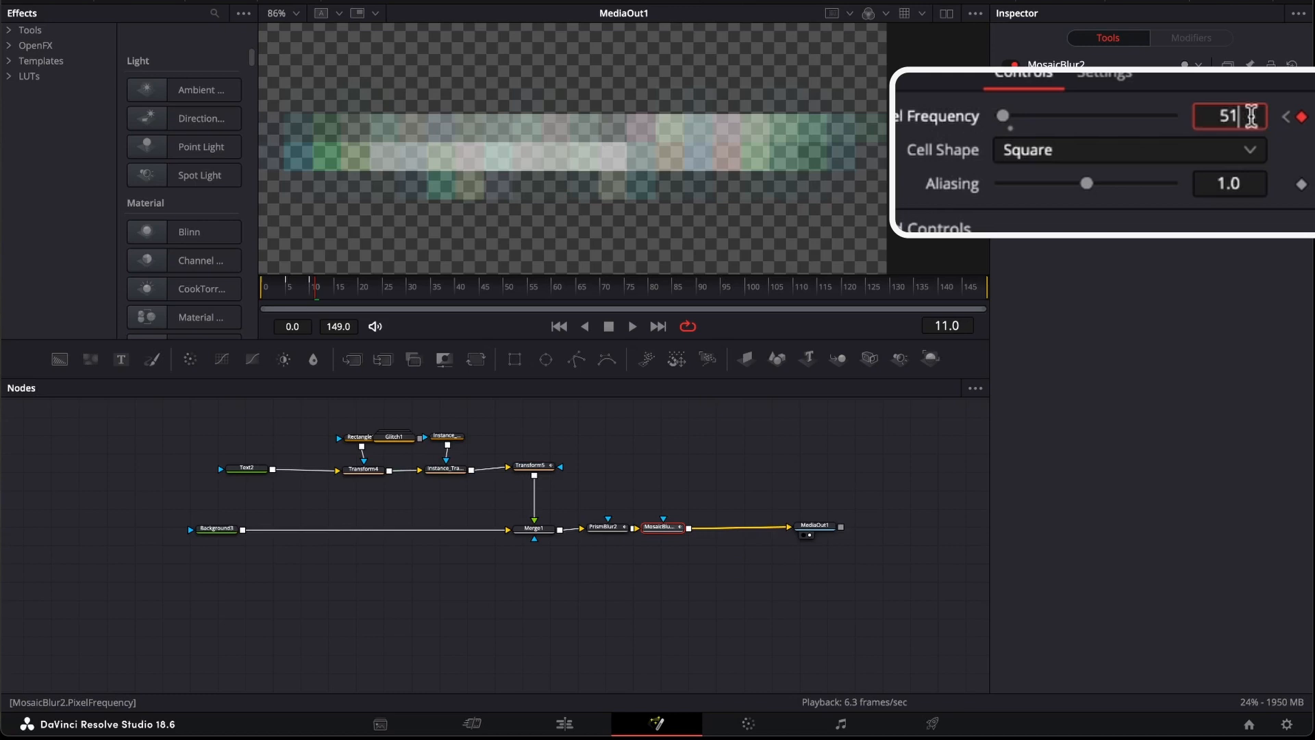
pyautogui.press('Tab')
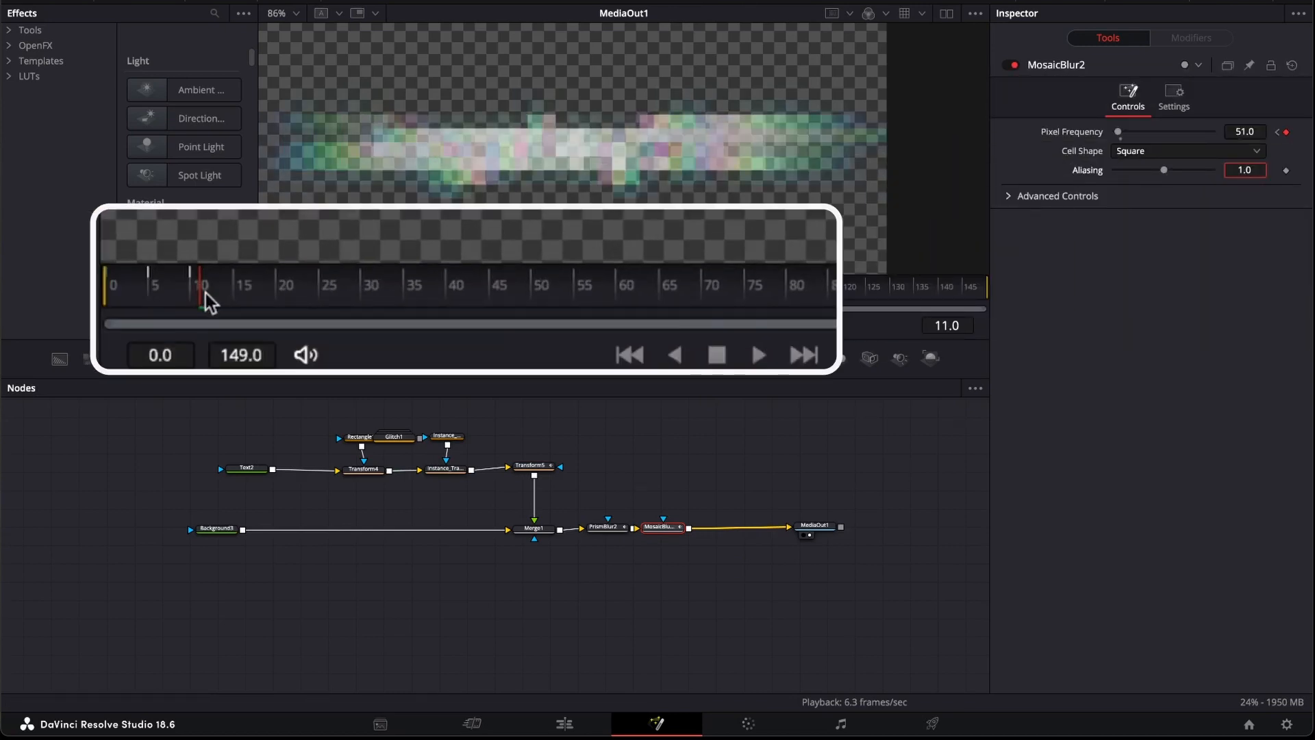
# At frame 13, set MosaicBlur2's Pixel Frequency to 0.2
pyautogui.moveTo(205, 295); pyautogui.dragTo(215, 300)
pyautogui.click(1236, 132)
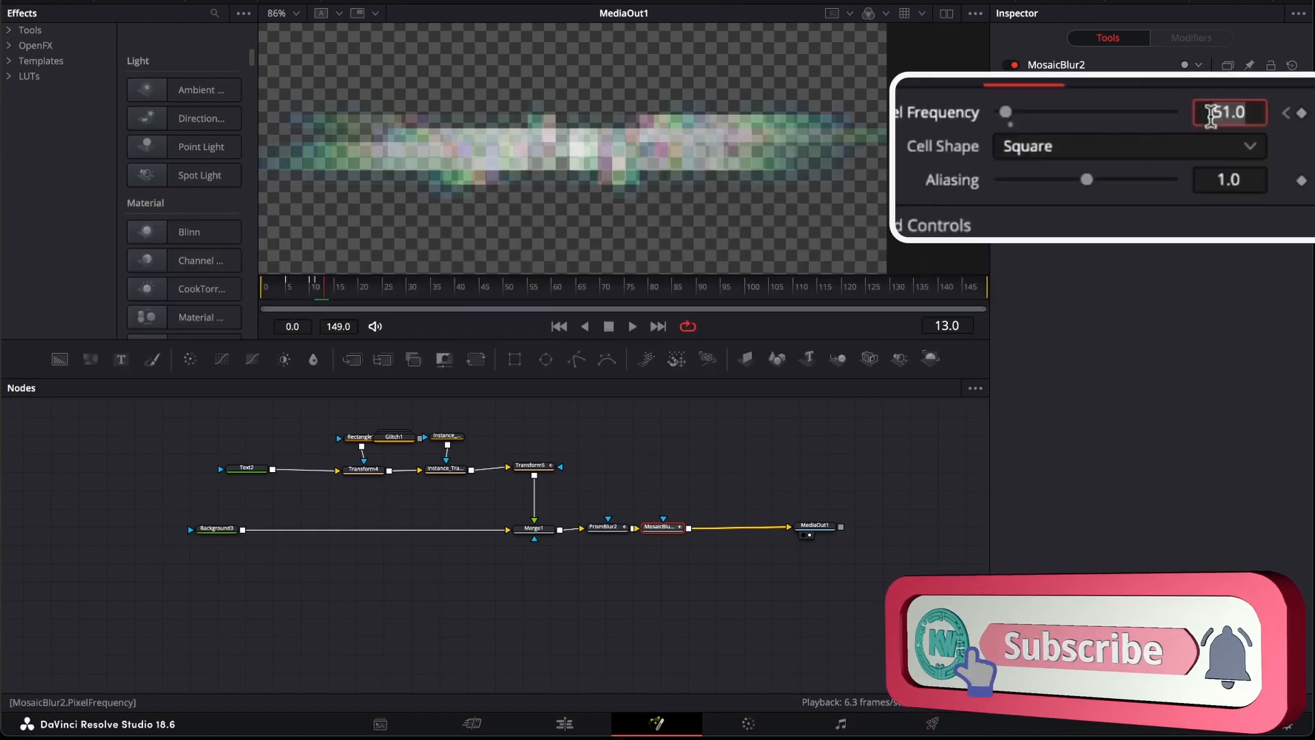
pyautogui.write('0.')
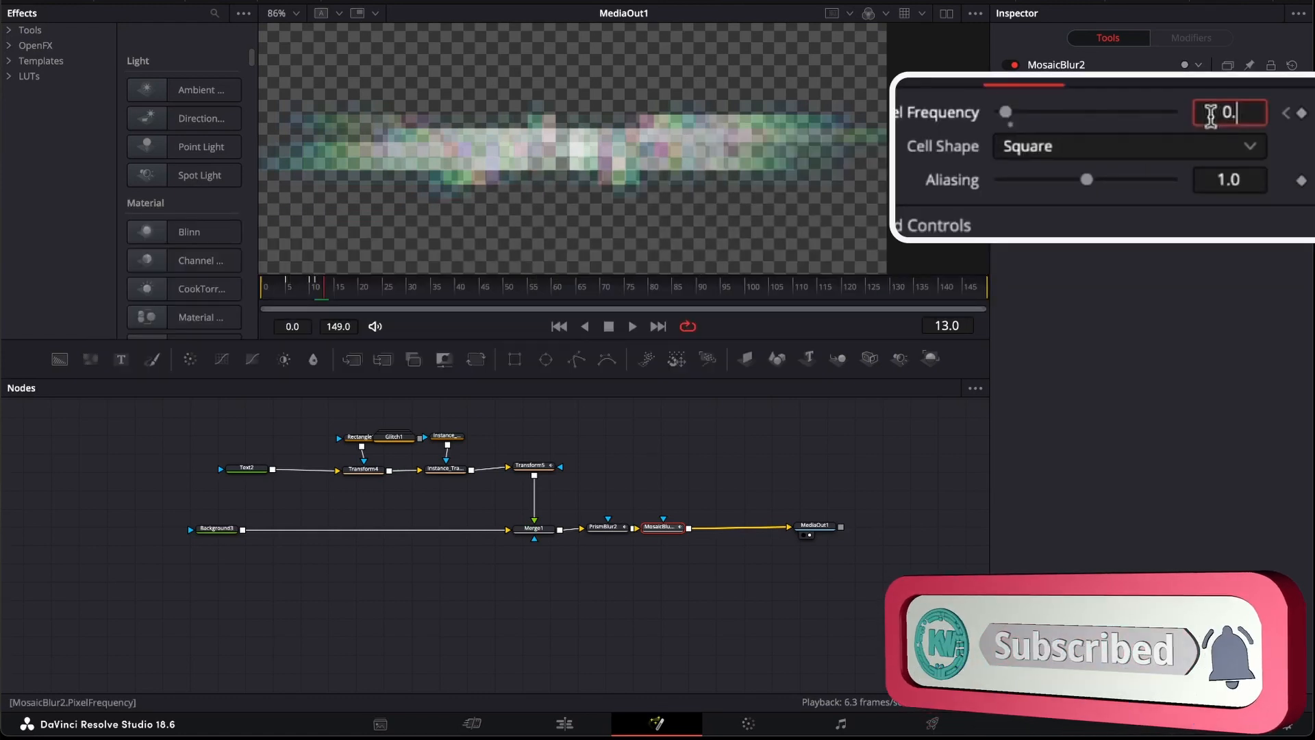
pyautogui.write('2')
pyautogui.press('Tab')
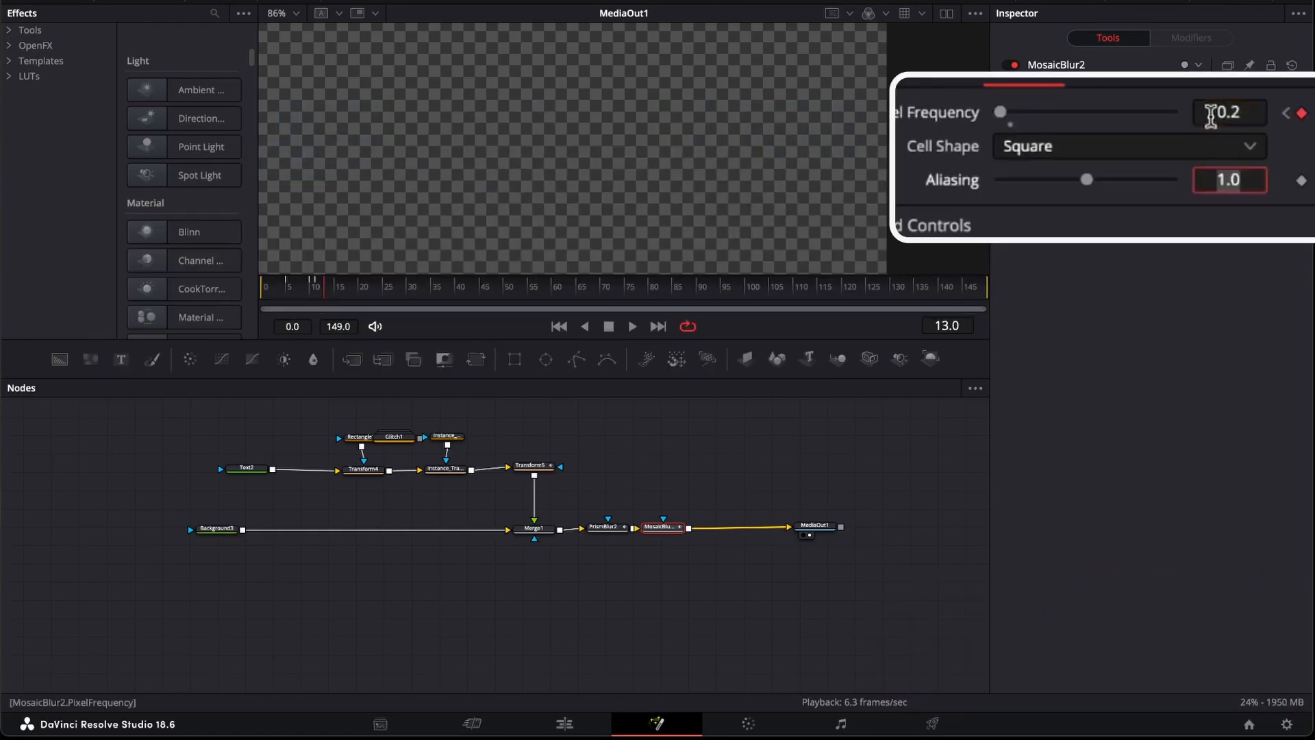
# At frame 15, set MosaicBlur2's Pixel Frequency to 1600
pyautogui.click(335, 299)
pyautogui.click(250, 301)
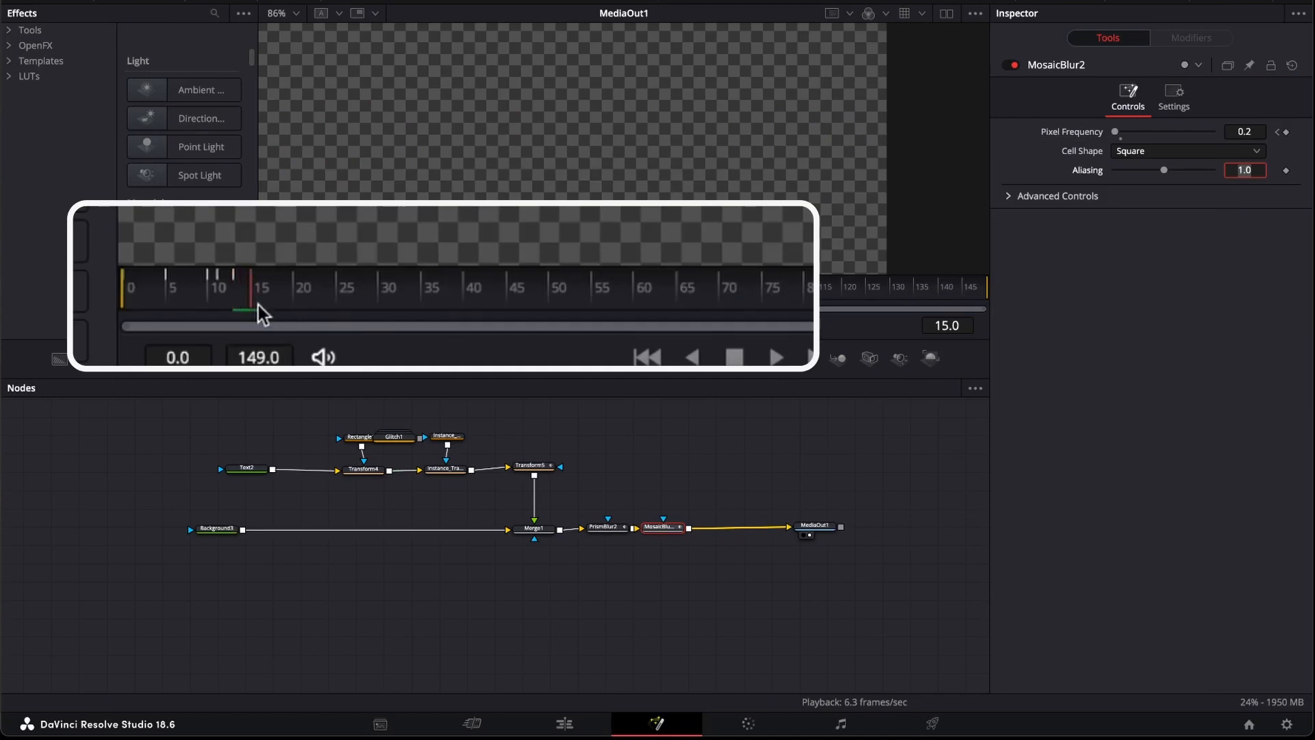
pyautogui.click(1256, 131)
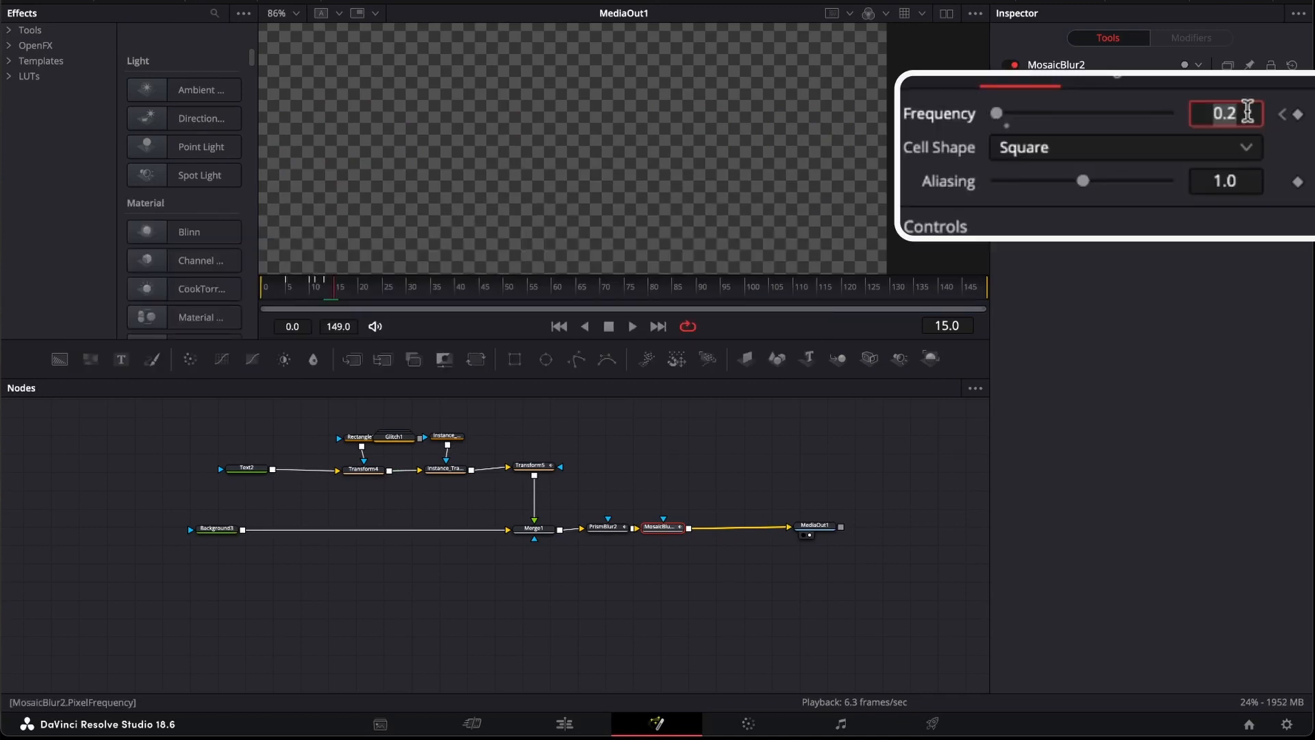
pyautogui.write('1600')
pyautogui.press('Tab')
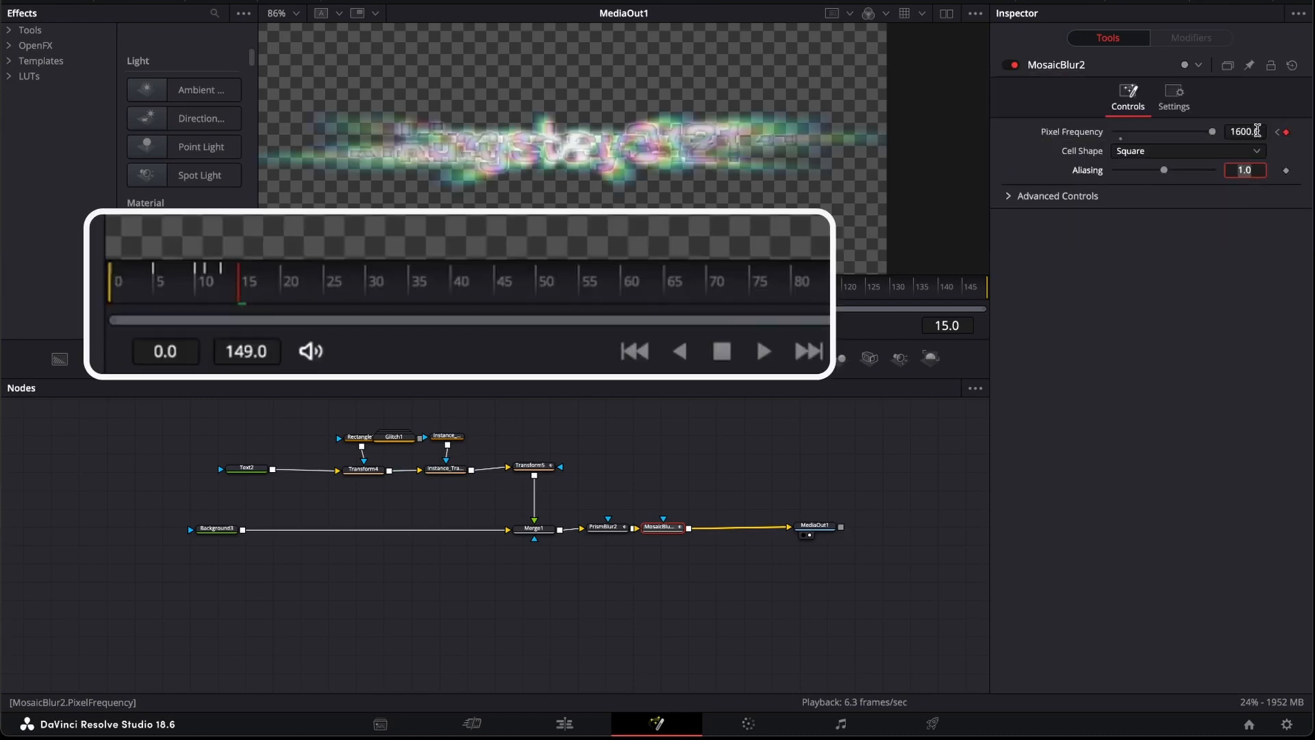
# Keyframe MosaicBlur2's Pixel Frequency at 1600 on frame 24, and set it to 177 on frame 26
pyautogui.moveTo(301, 301)
pyautogui.mouseDown()
pyautogui.moveTo(335, 307)
pyautogui.moveTo(315, 306)
pyautogui.mouseUp()
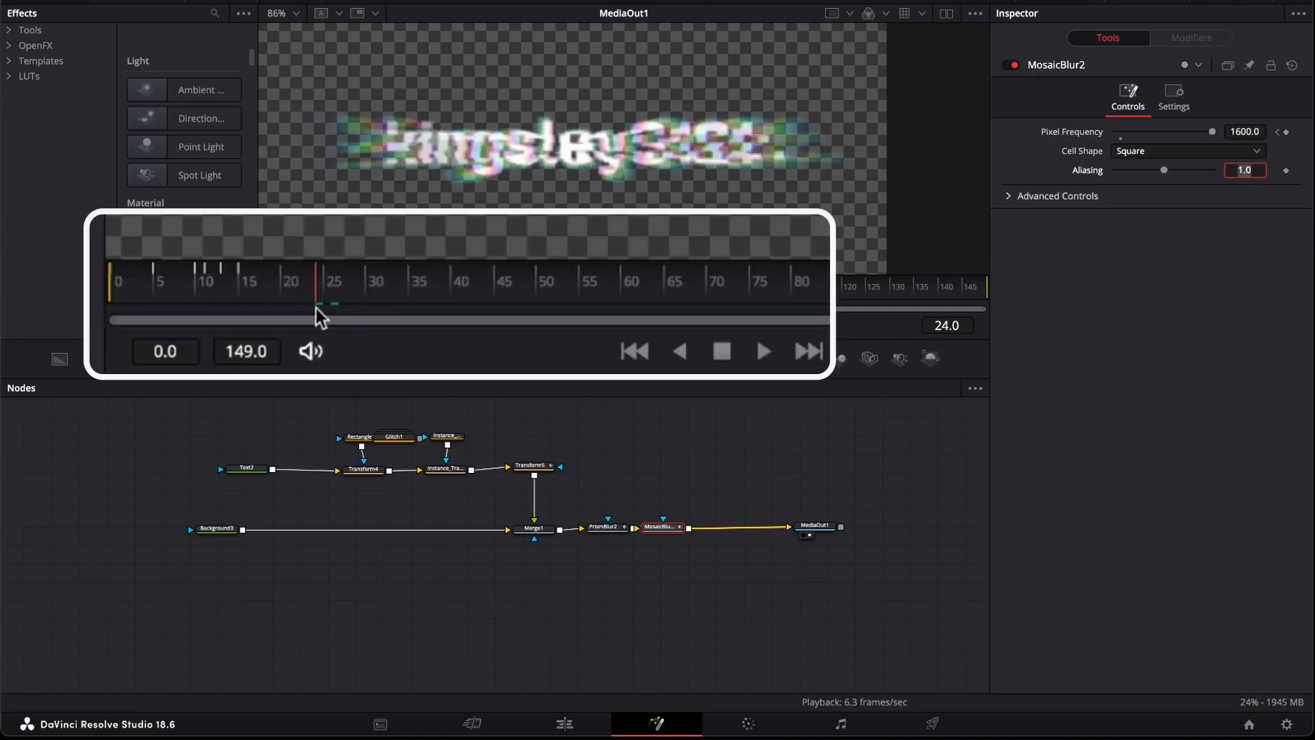
pyautogui.click(1296, 117)
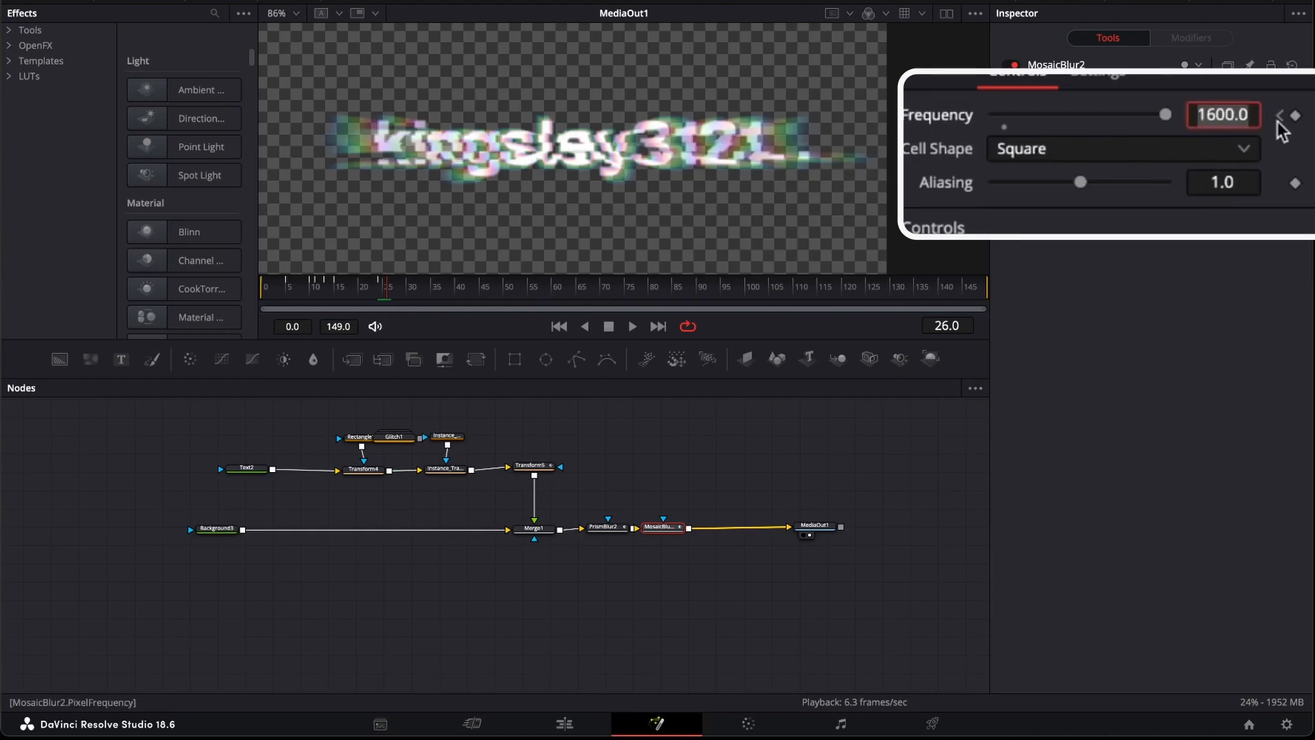
pyautogui.write('177')
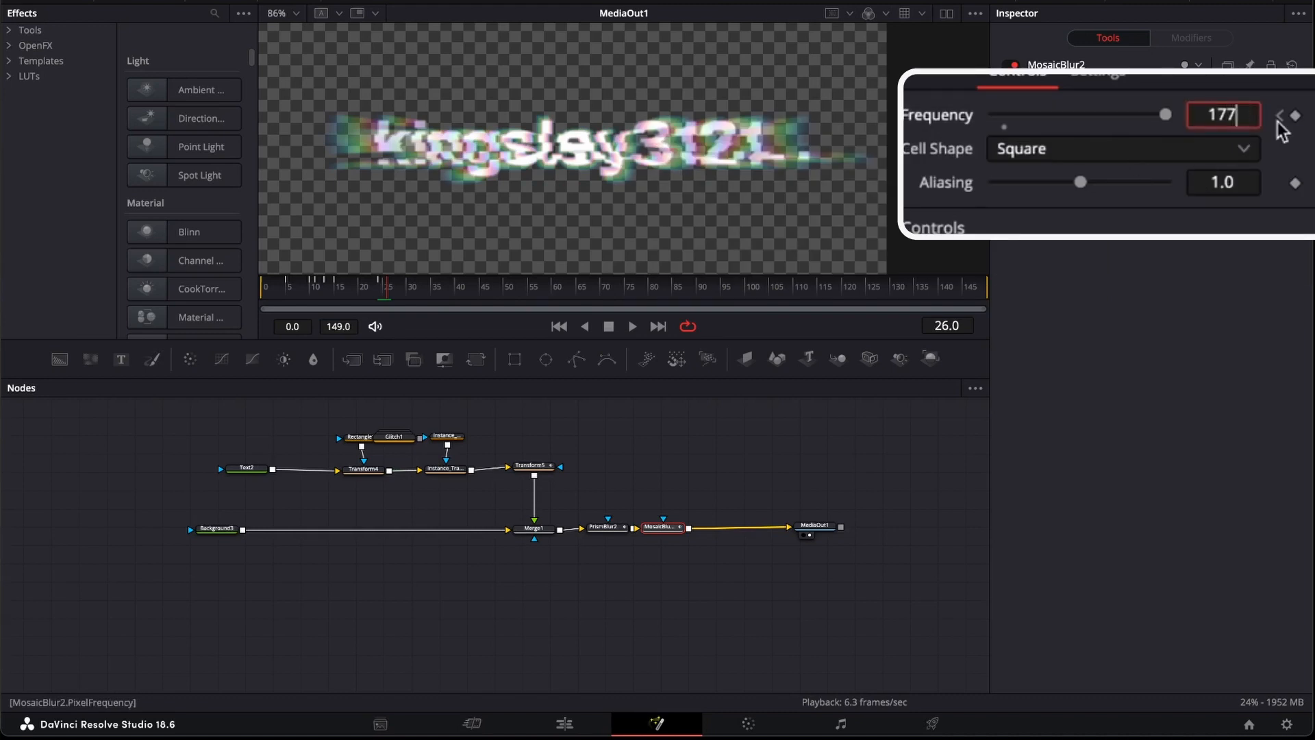
pyautogui.press('Tab')
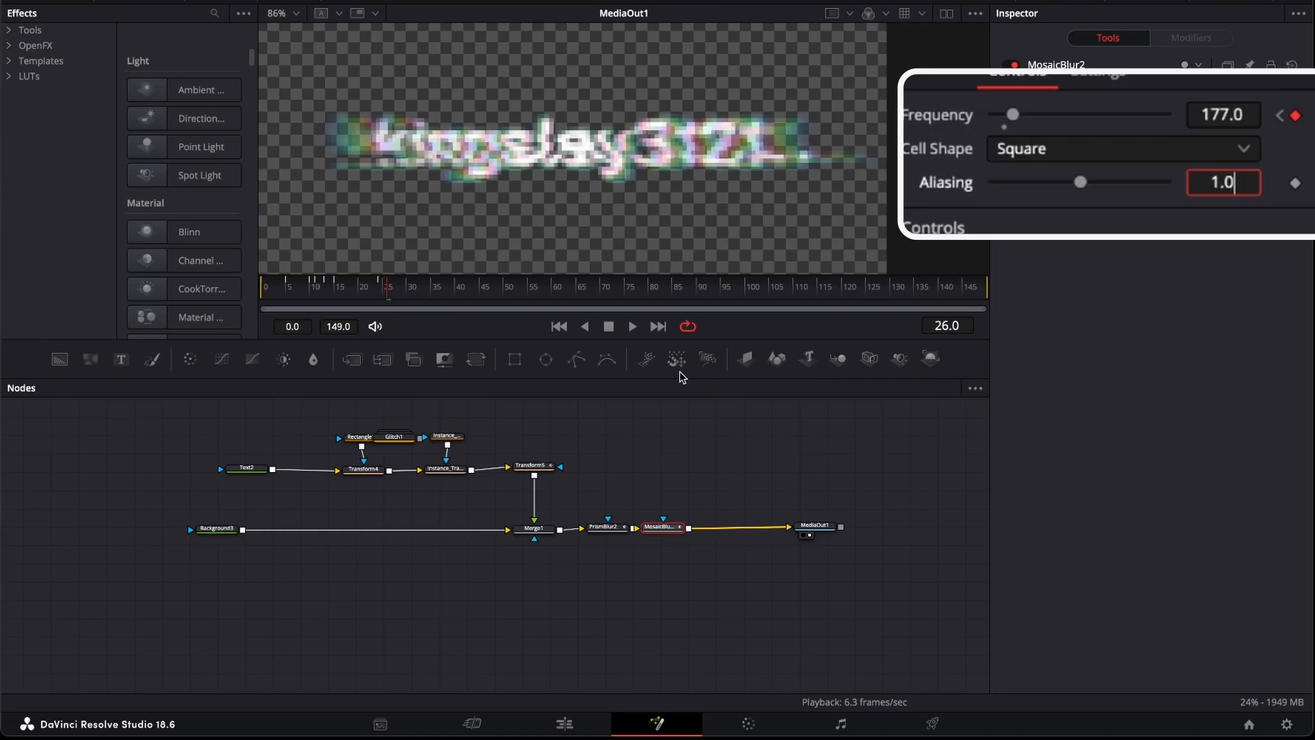
# At frame 27, drop MosaicBlur2's Pixel Frequency to 0.2
pyautogui.click(1256, 135)
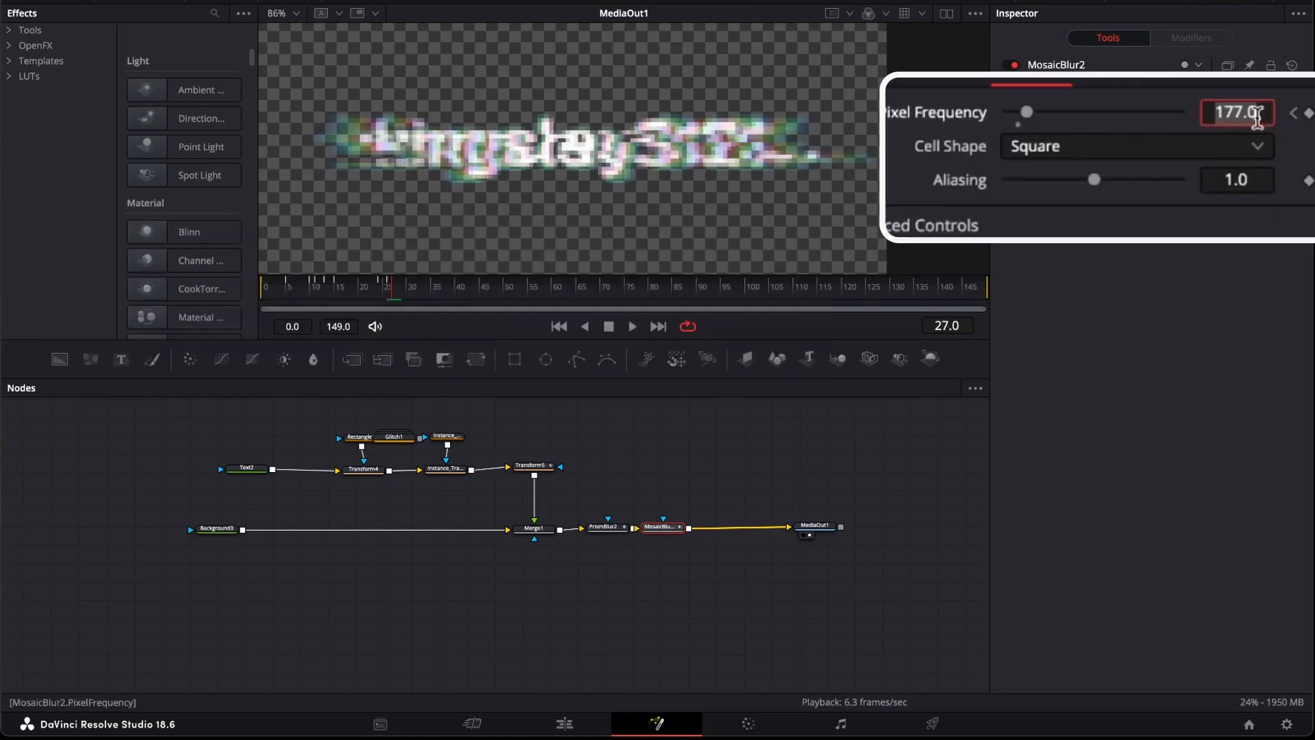
pyautogui.write('0.2')
pyautogui.press('Tab')
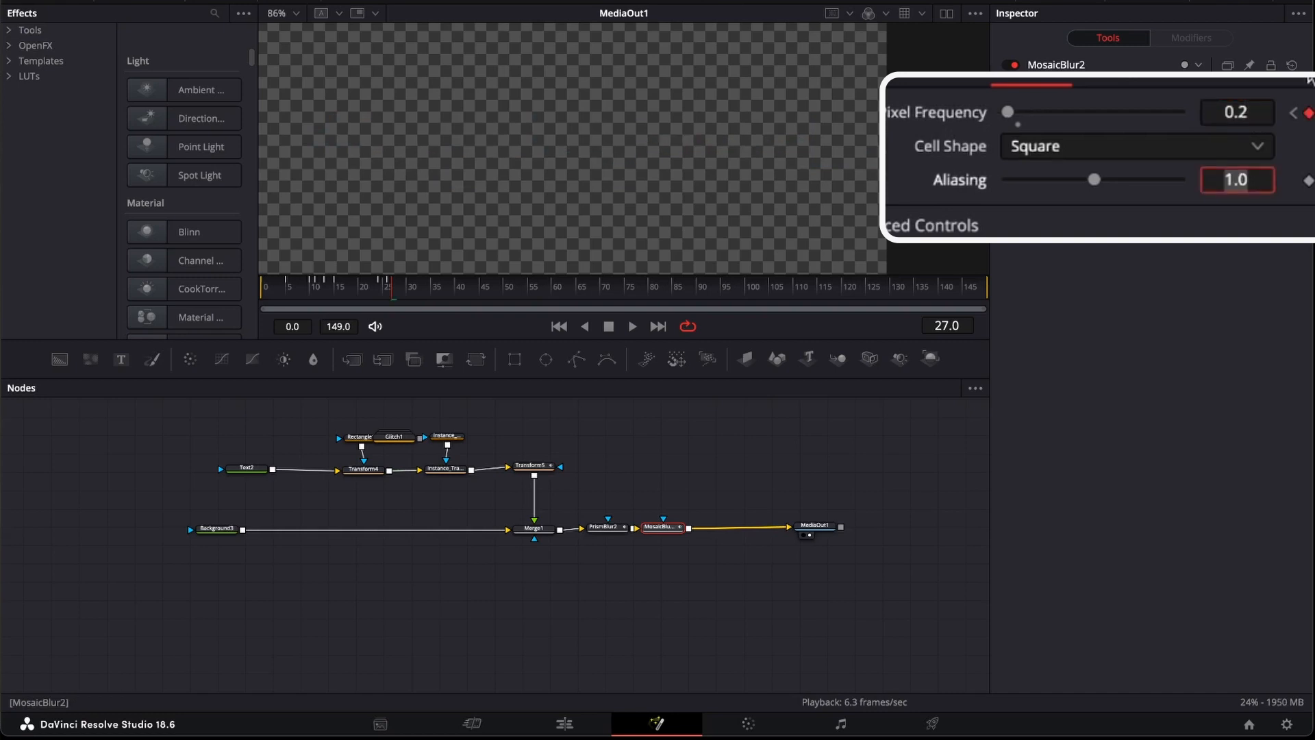
# At frame 30, restore MosaicBlur2's Pixel Frequency to 1600, and check the text at frame 44
pyautogui.moveTo(334, 293); pyautogui.dragTo(357, 293)
pyautogui.click(1224, 108)
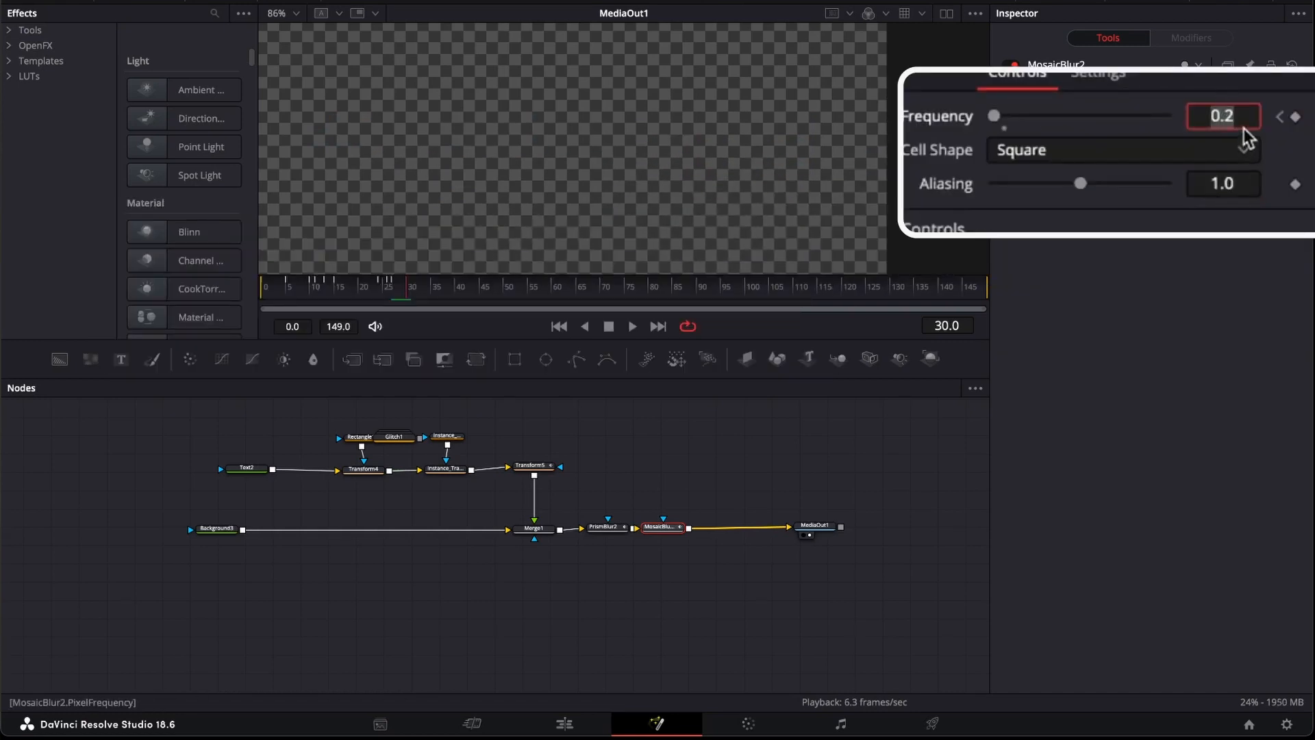
pyautogui.write('1600')
pyautogui.press('Tab')
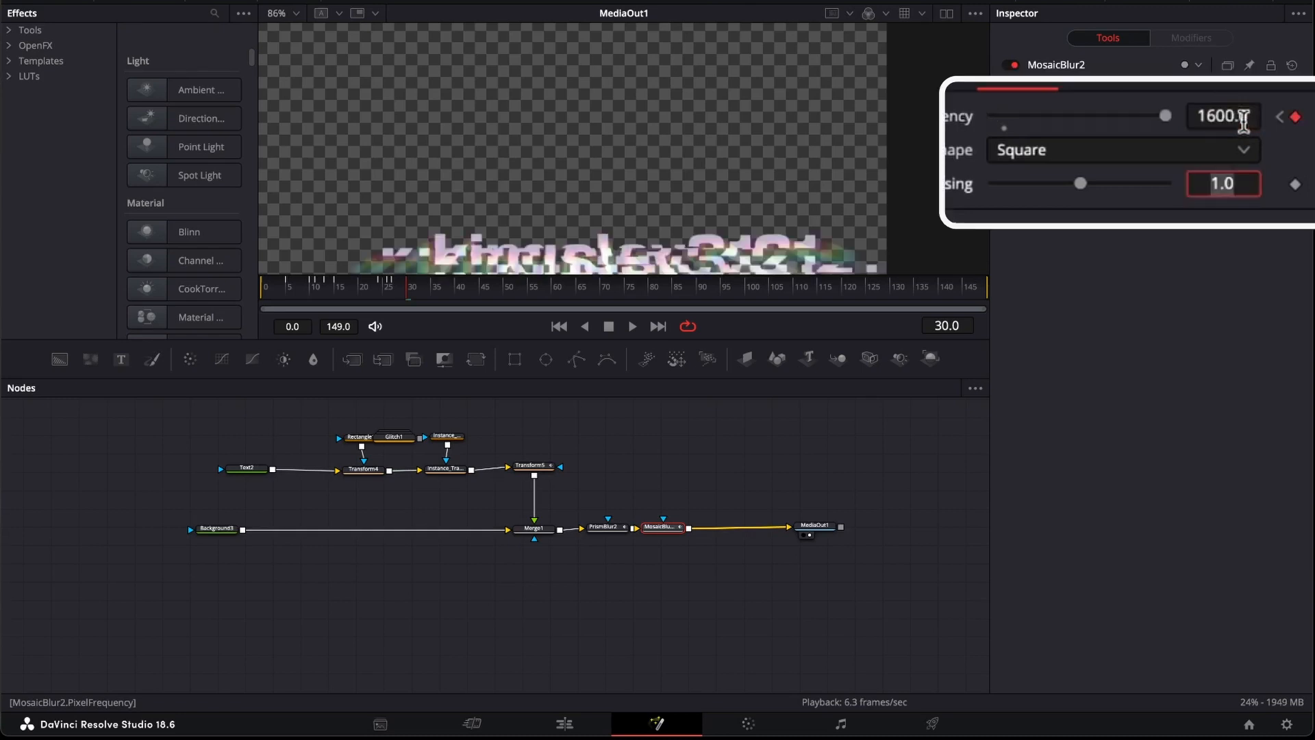
pyautogui.click(477, 293)
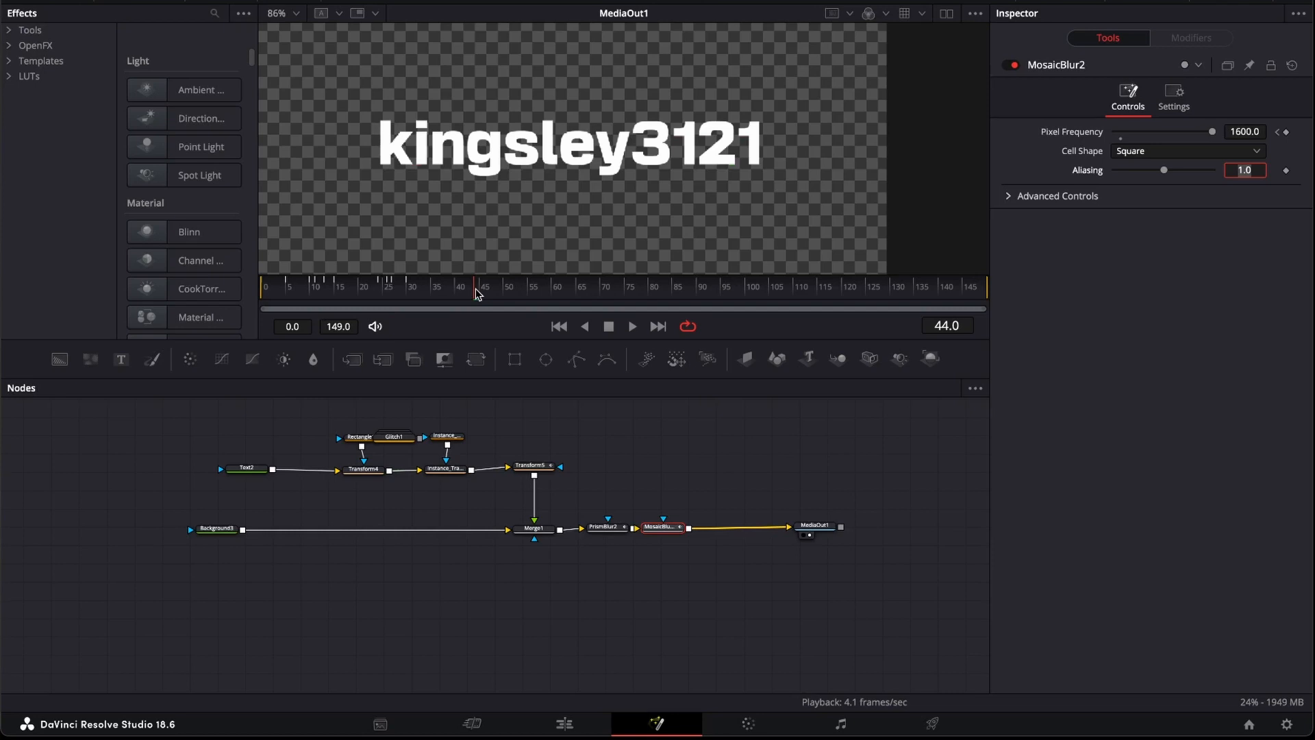
# Add a new Background node above the chain and feed MosaicBlur2's output into it as its mask
pyautogui.moveTo(815, 525); pyautogui.dragTo(846, 527)
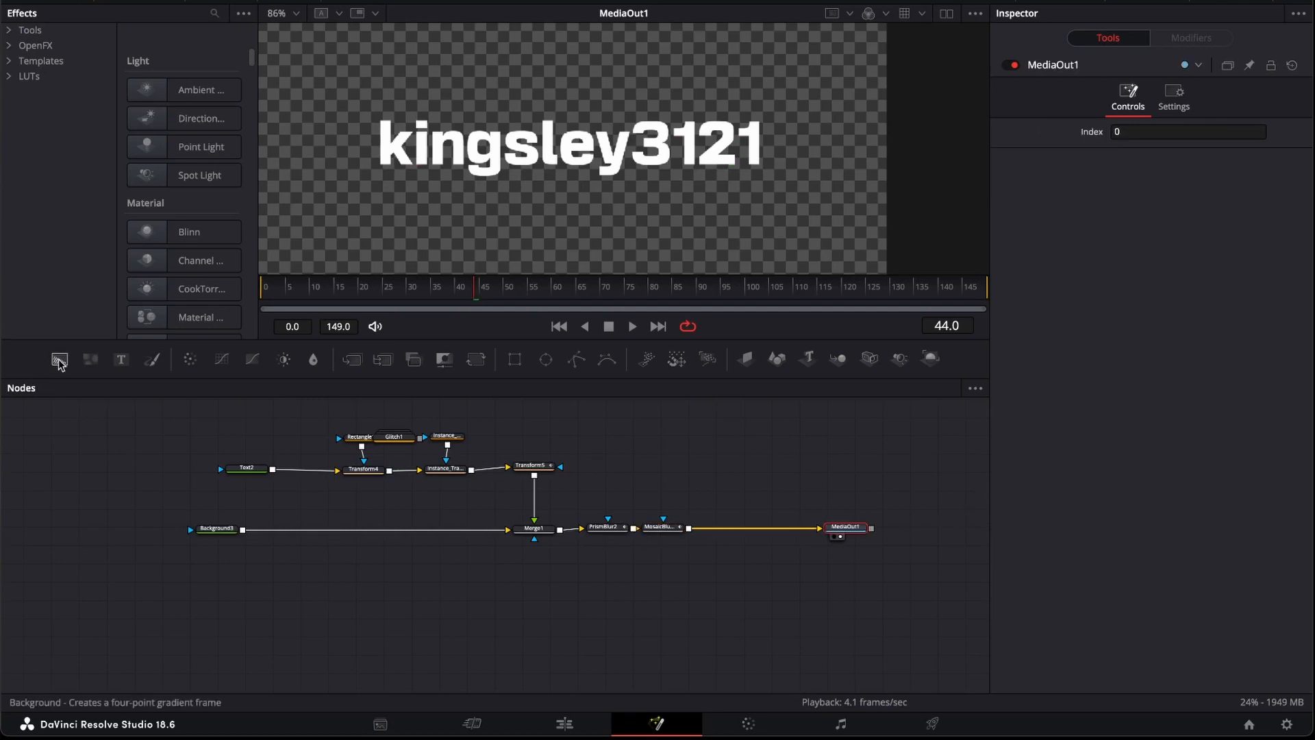
pyautogui.moveTo(60, 359); pyautogui.dragTo(727, 440)
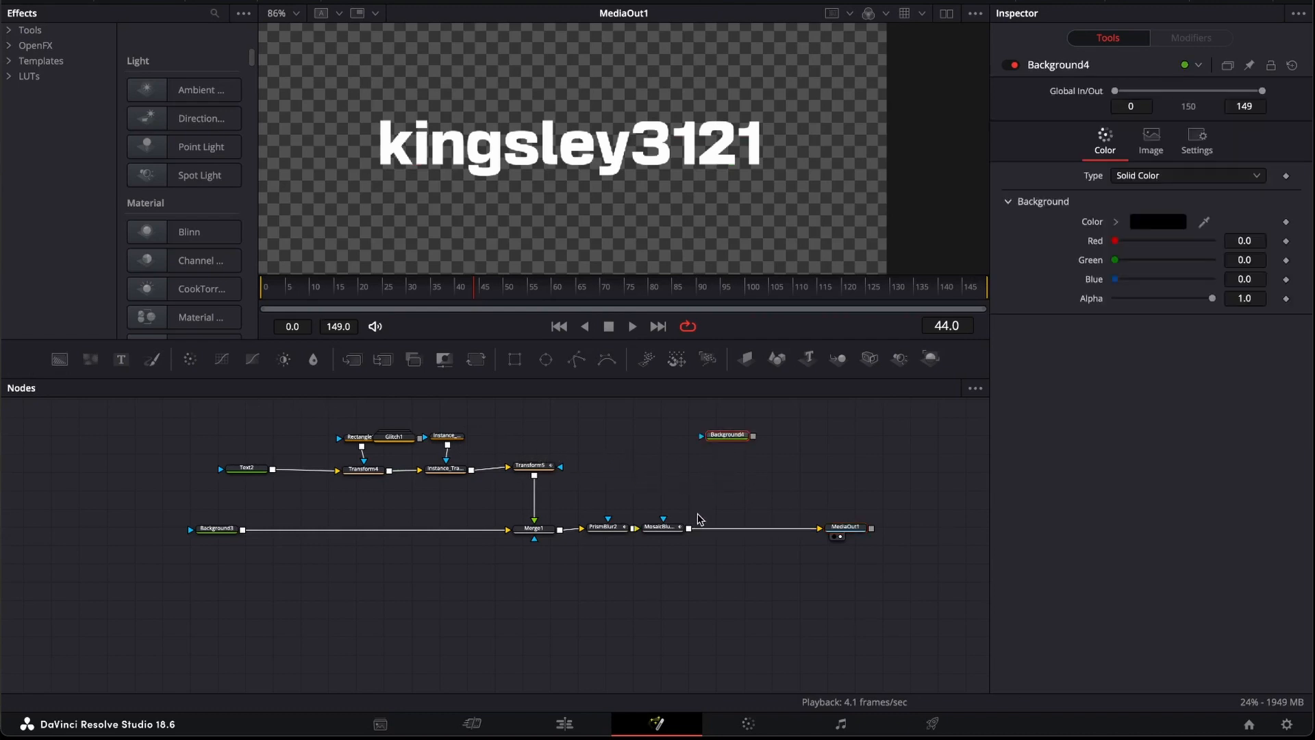
pyautogui.moveTo(689, 528); pyautogui.dragTo(736, 438)
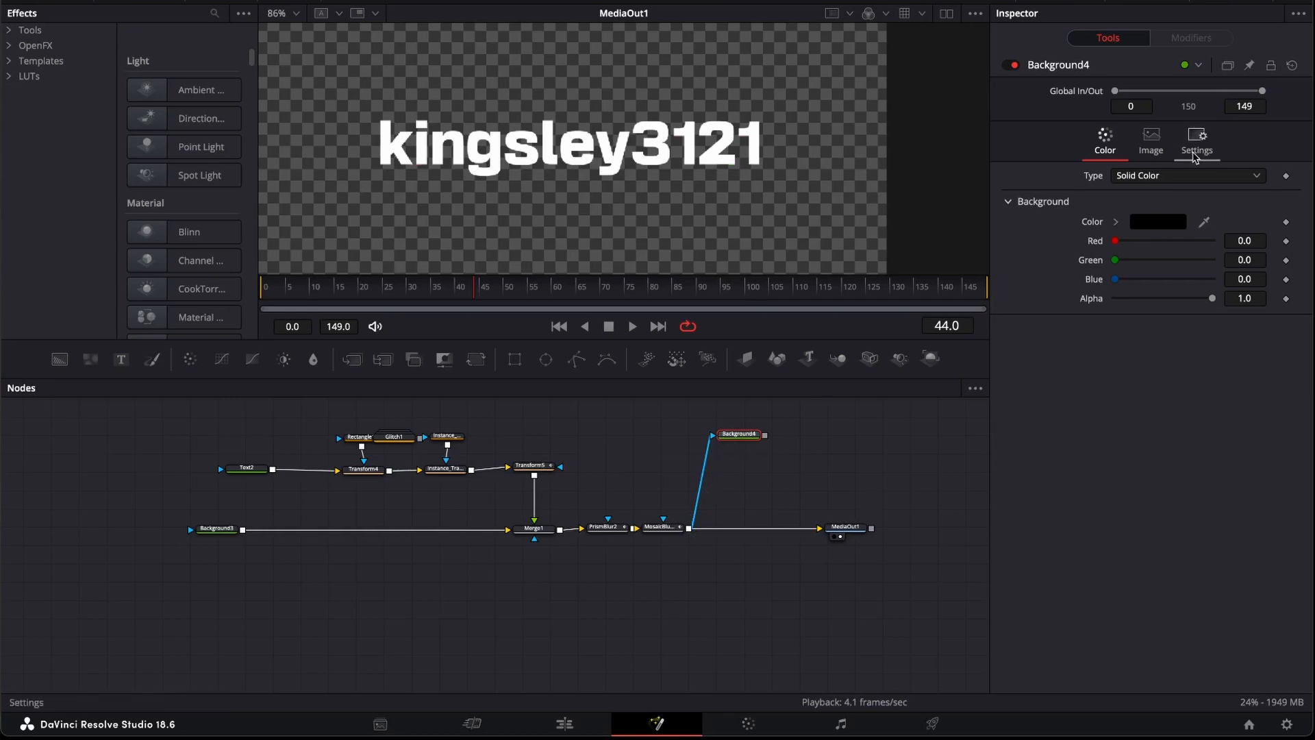
# Set the new Background node's mask channel to Luminance and show that node in the viewer
pyautogui.click(1193, 152)
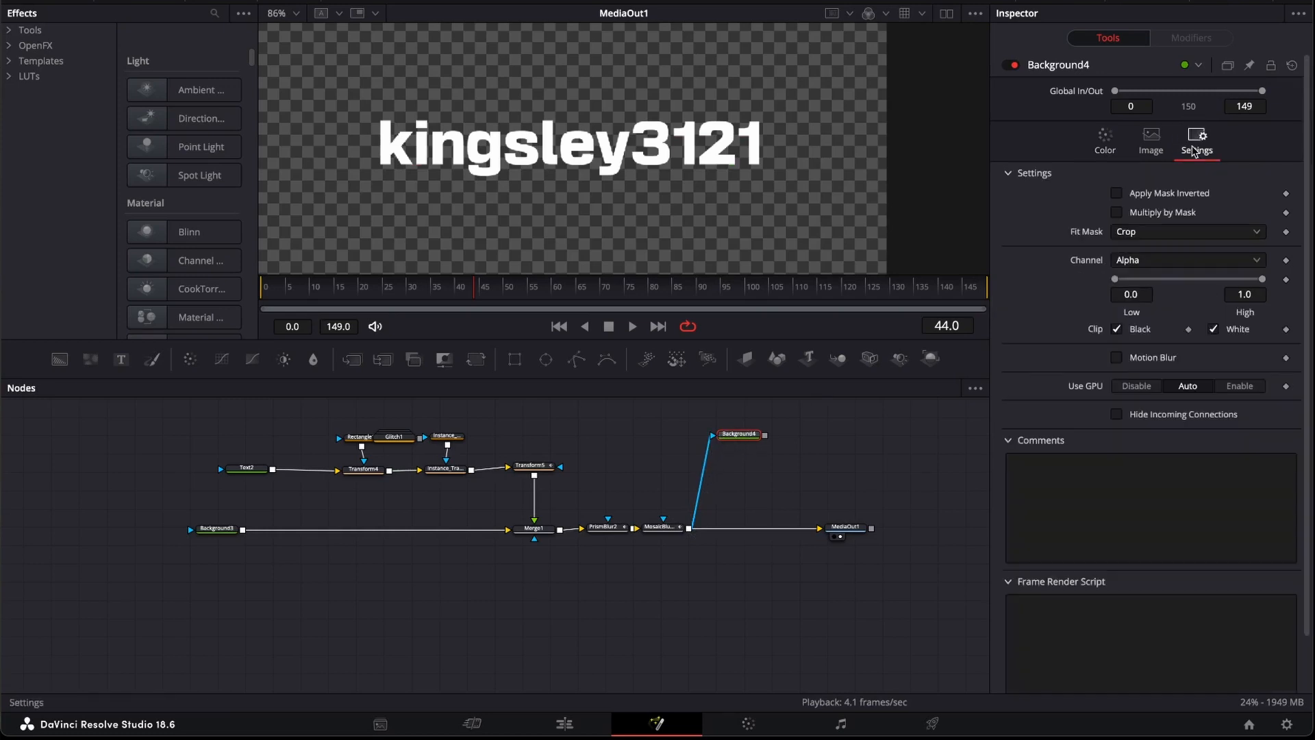
pyautogui.click(1146, 262)
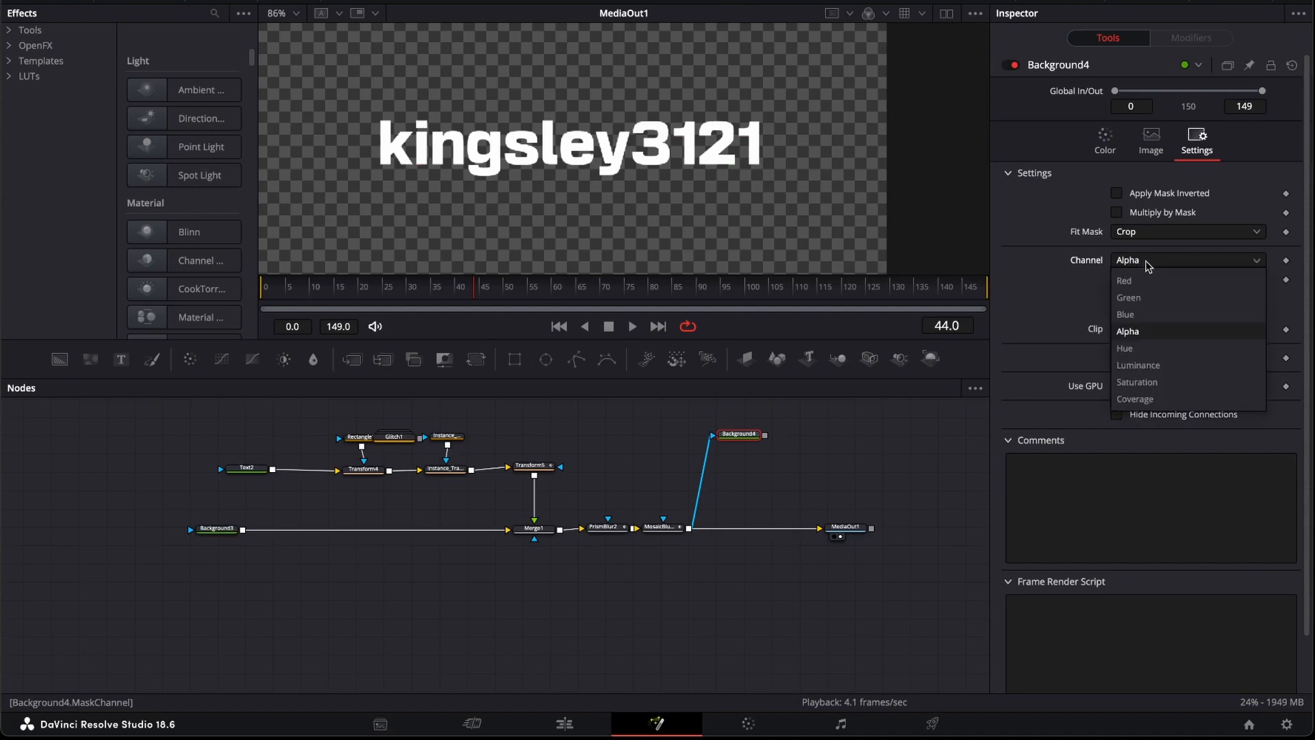
pyautogui.click(1130, 366)
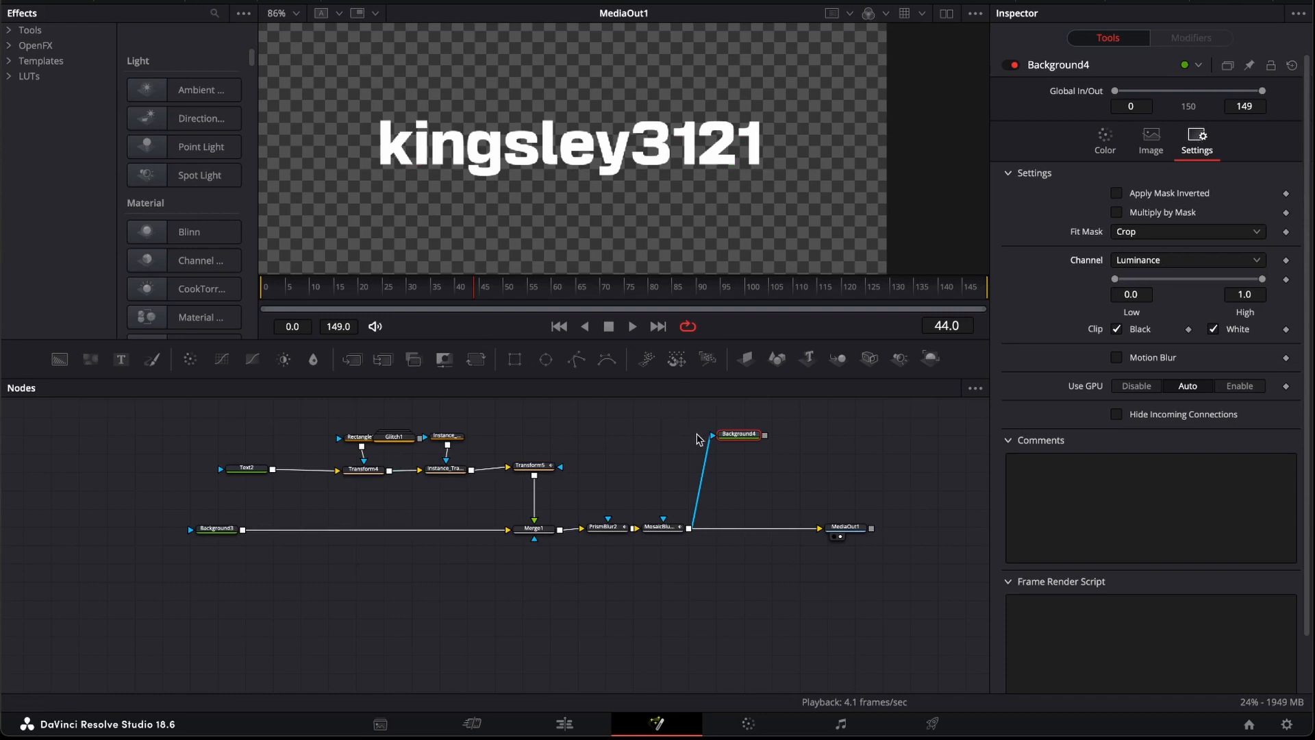
pyautogui.click(726, 443)
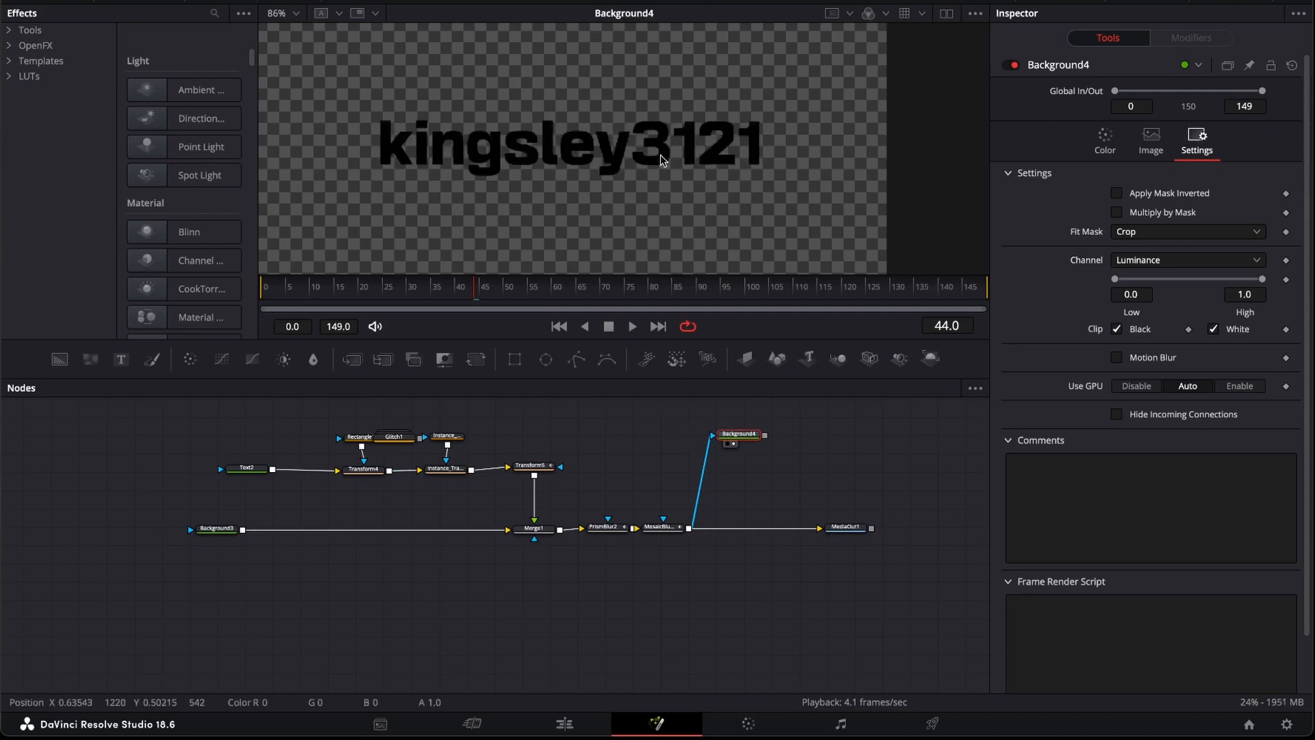
# Change the new Background node's color type from solid to Gradient
pyautogui.click(1105, 141)
pyautogui.click(1156, 180)
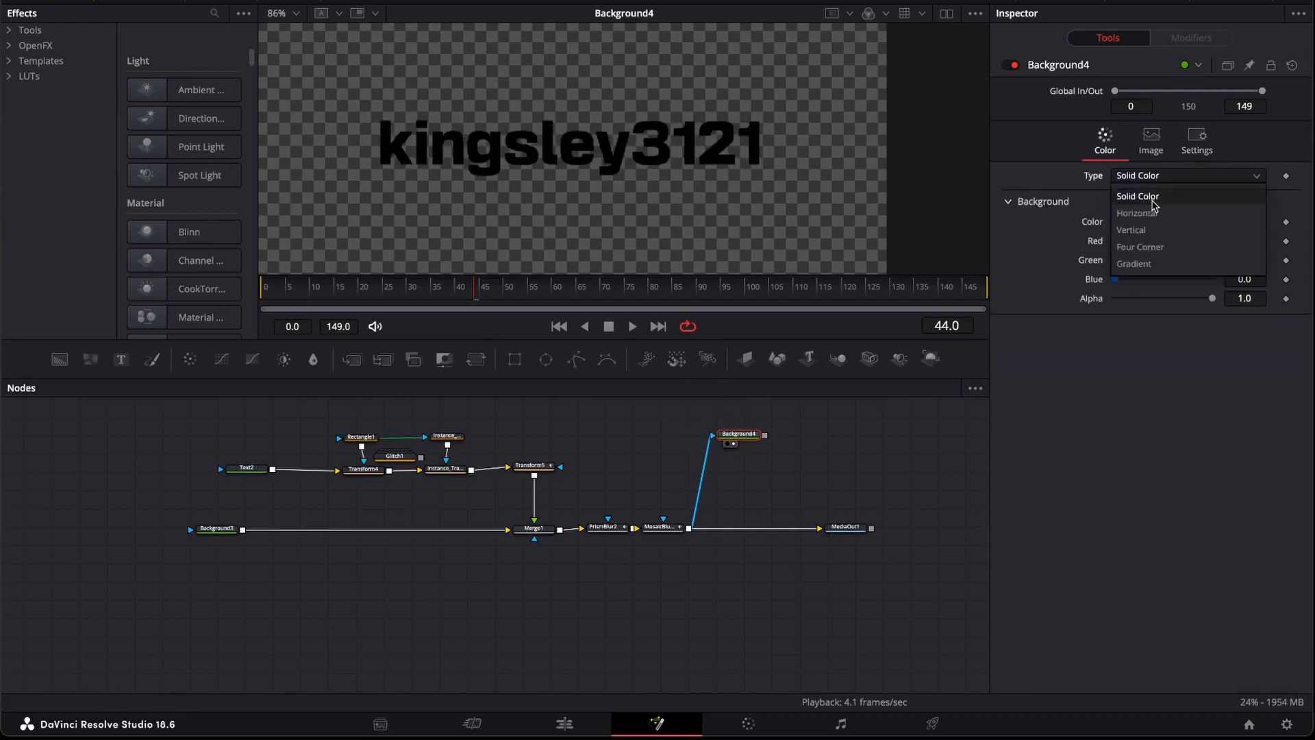
pyautogui.click(1156, 261)
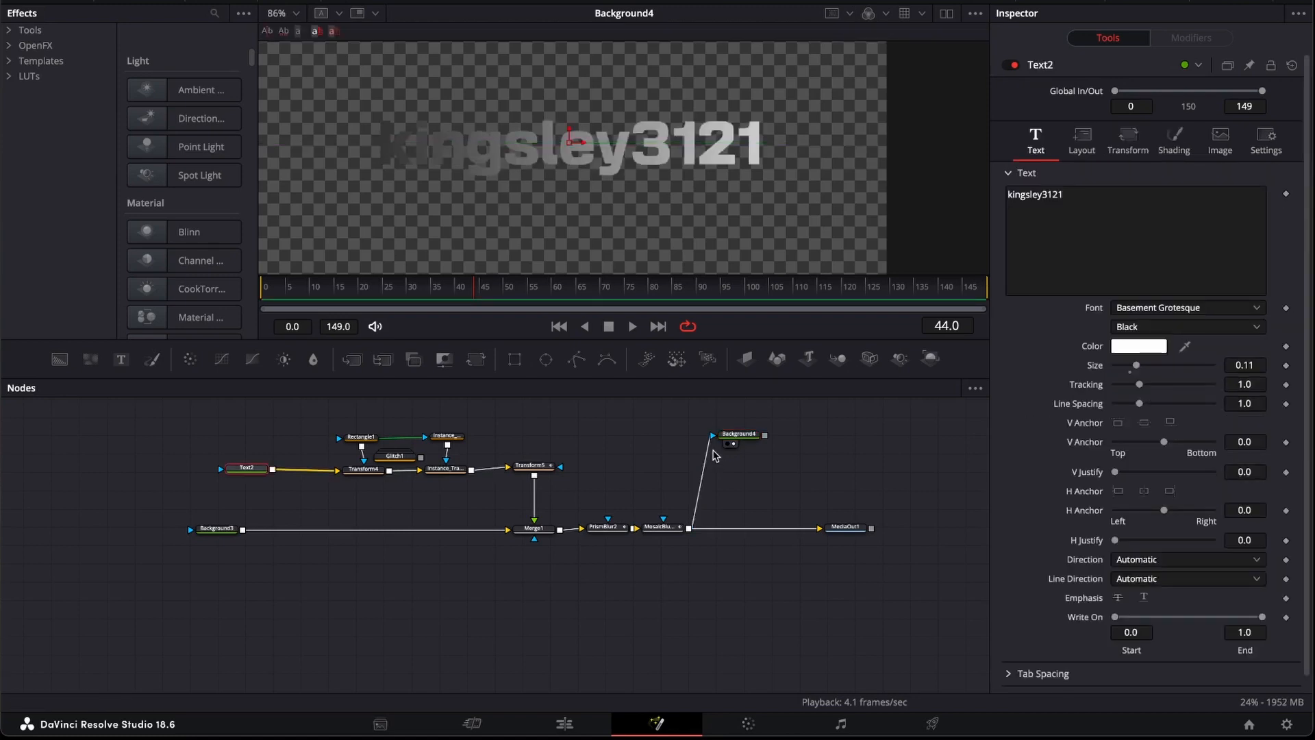
# In Text2's shading, make element 1 a white outline 0.02 thick and enable element 2 as a black fill
pyautogui.scroll(-1, 1122, 404)
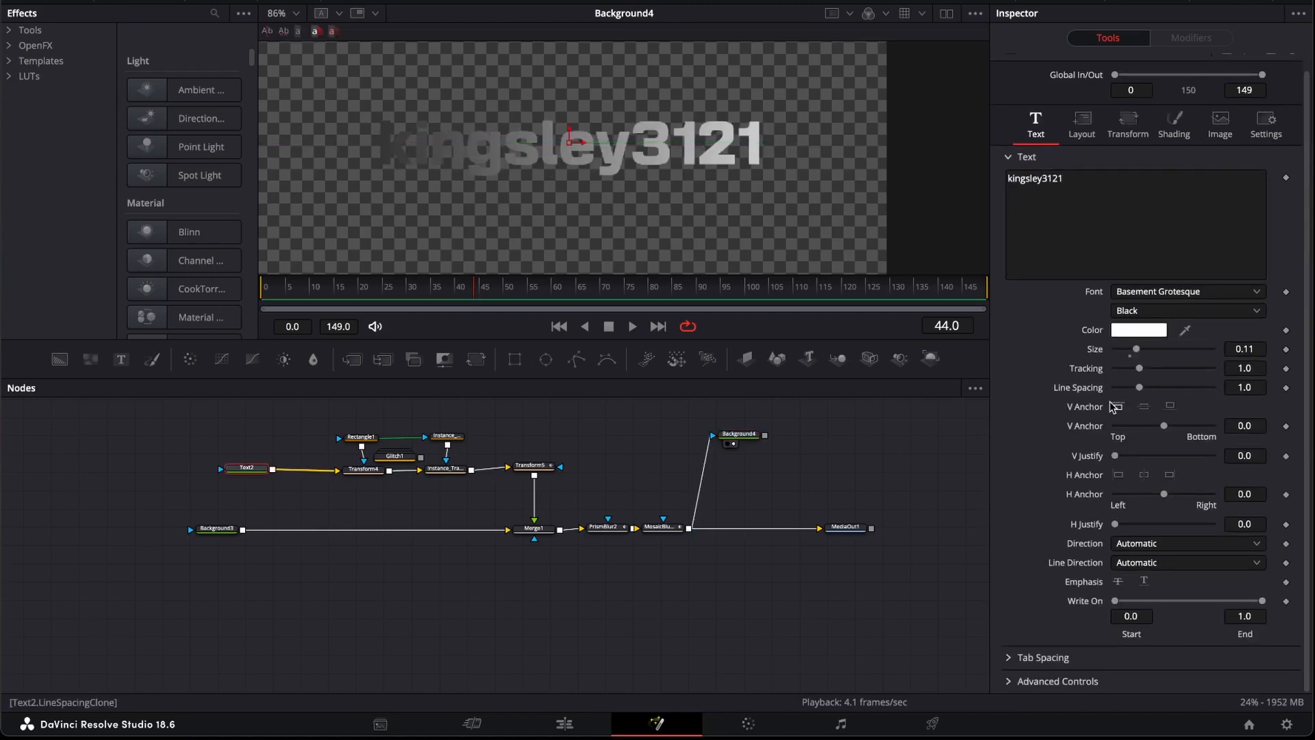
pyautogui.scroll(1, 1113, 403)
pyautogui.click(1174, 140)
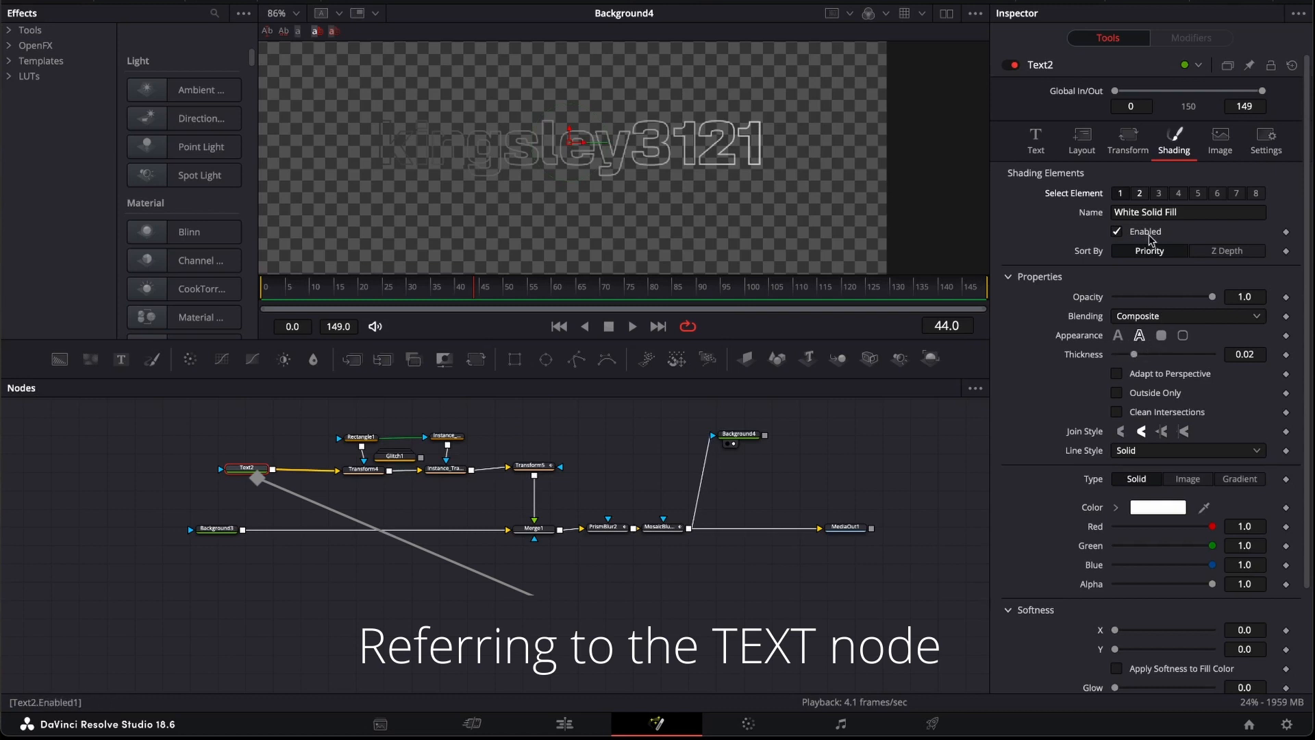
pyautogui.click(1139, 194)
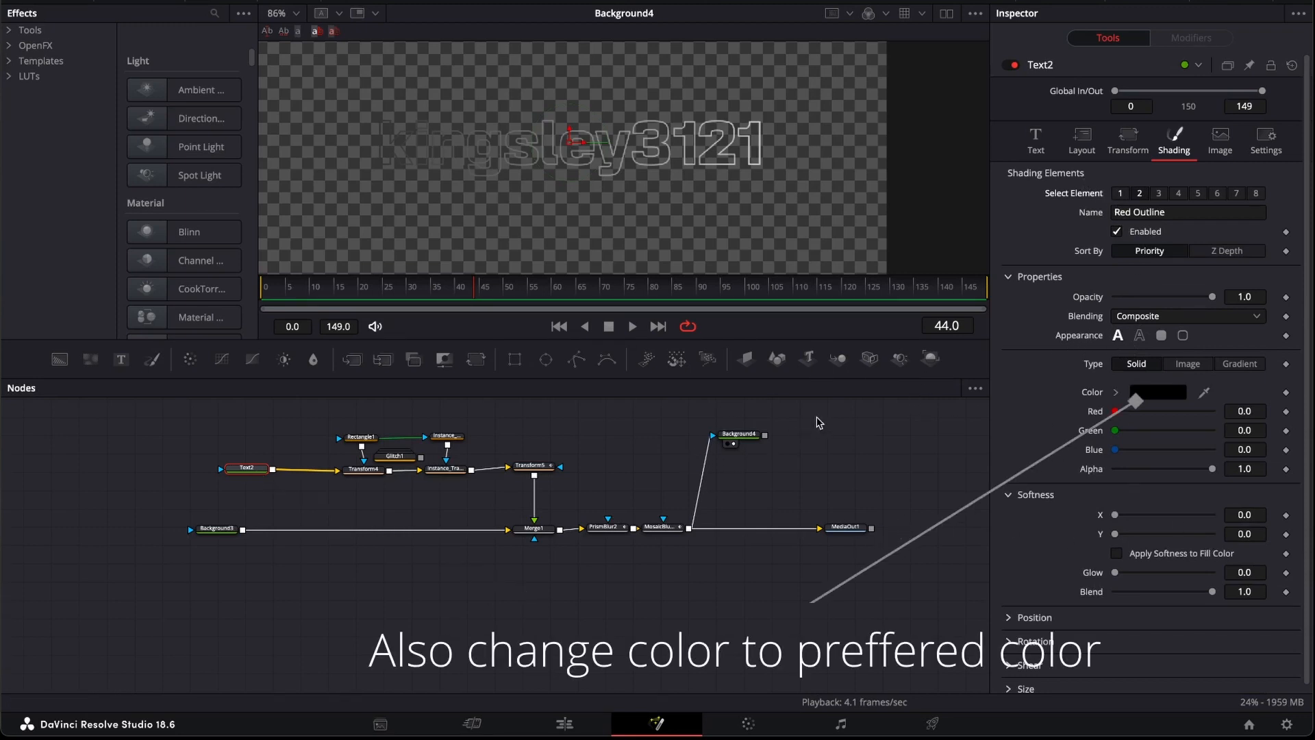
# Color the start of Background4's gradient turquoise (red 0.243137, green 0.933333, blue 0.858823) and move its white stop to about 0.856
pyautogui.click(740, 440)
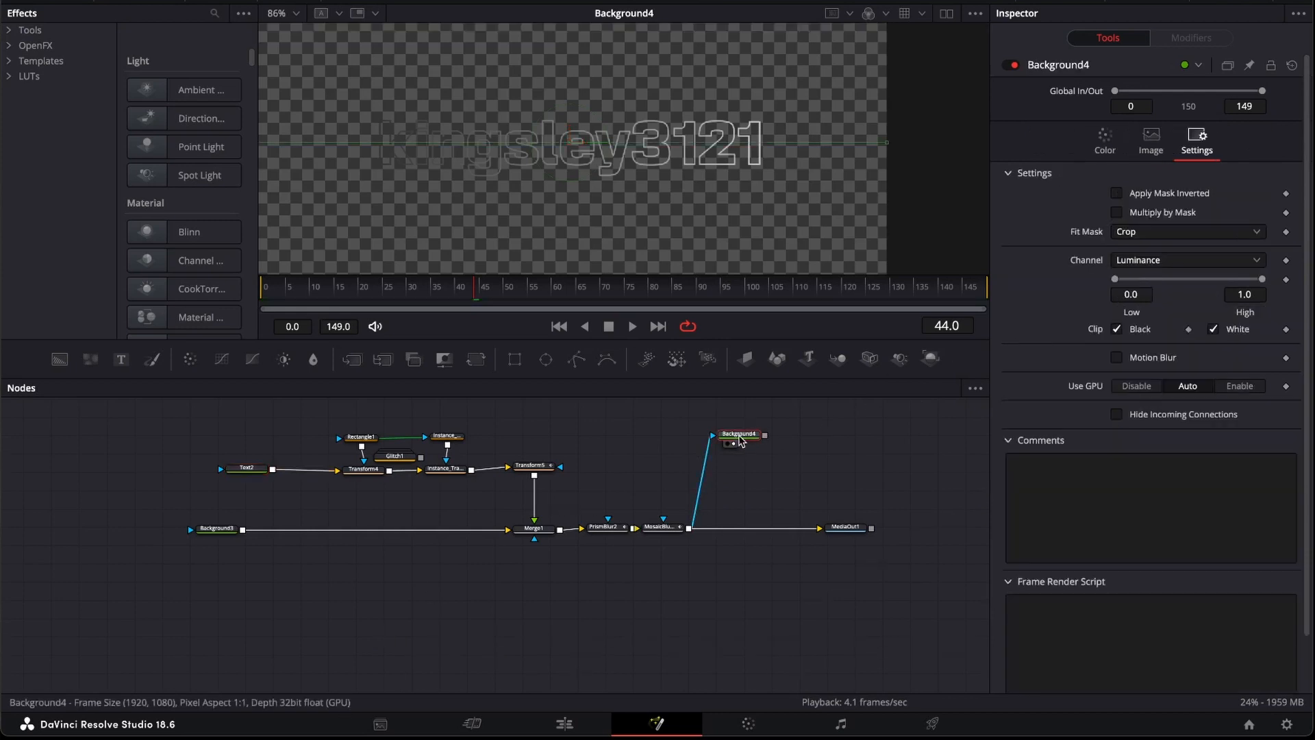
pyautogui.click(1105, 140)
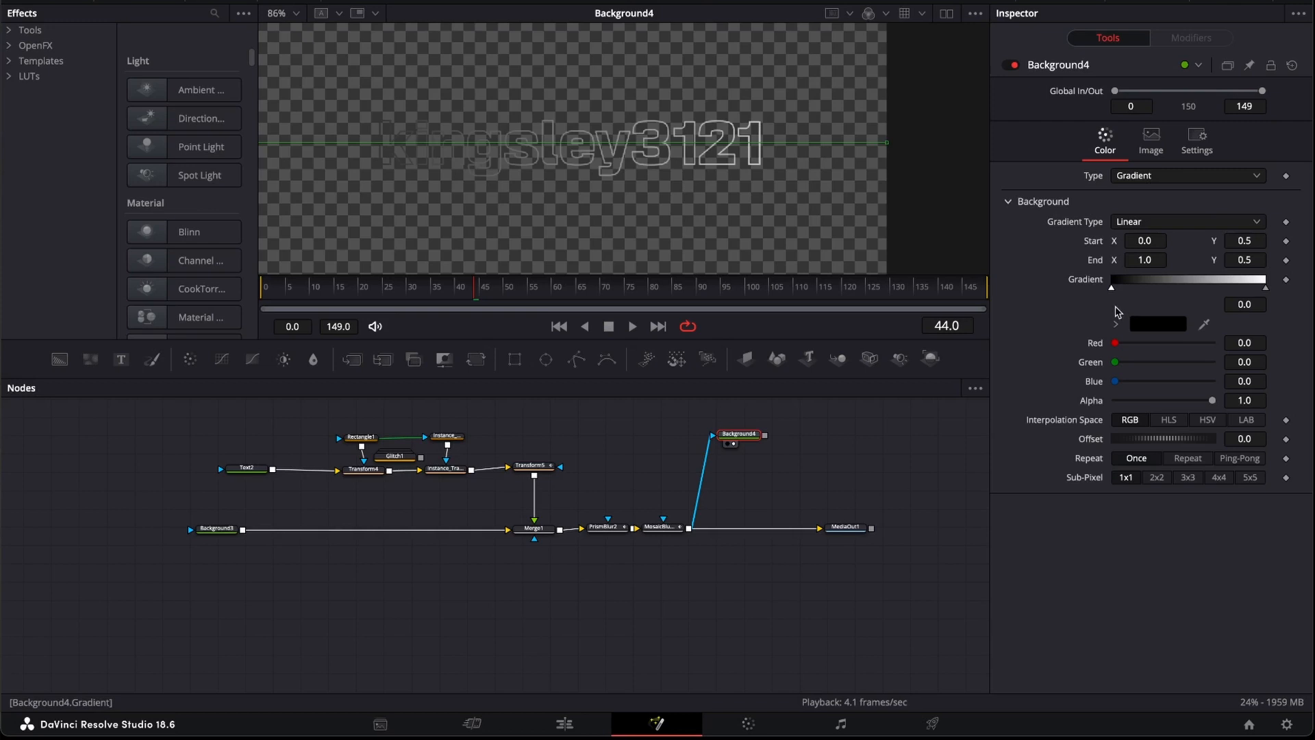
pyautogui.click(1132, 281)
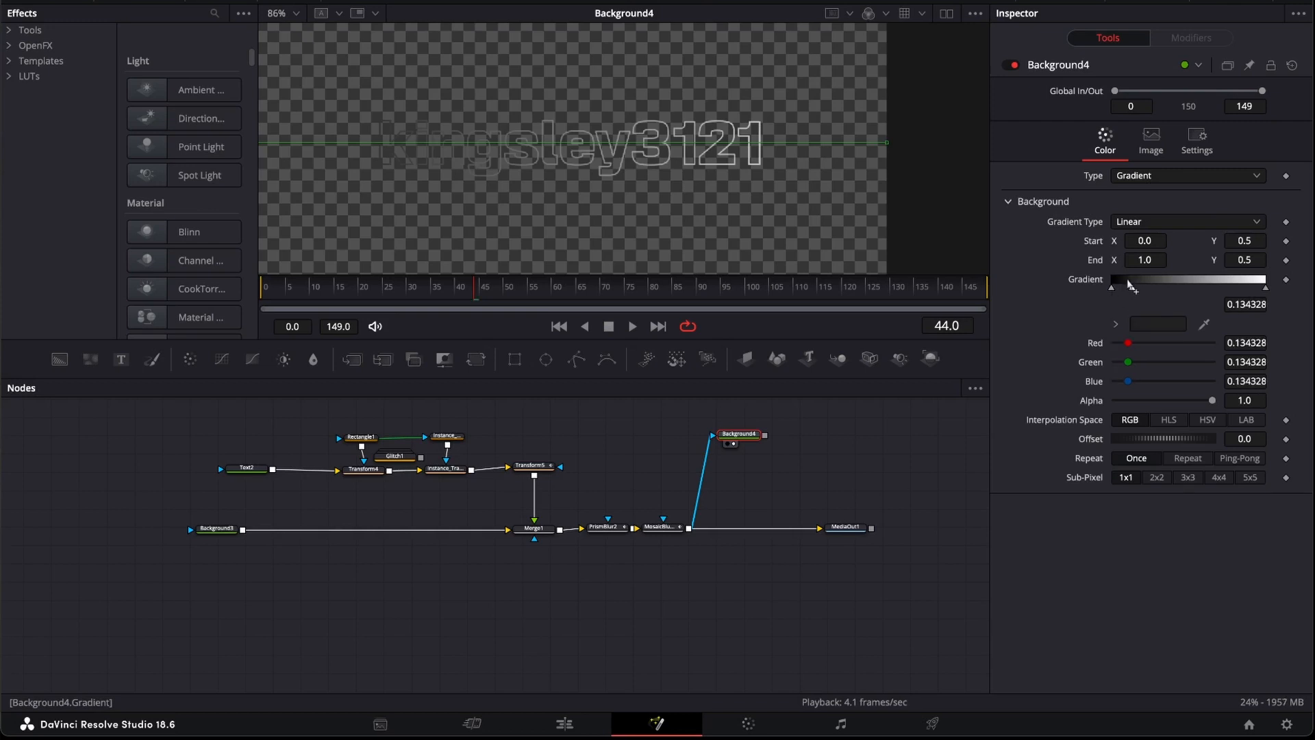
pyautogui.click(1140, 328)
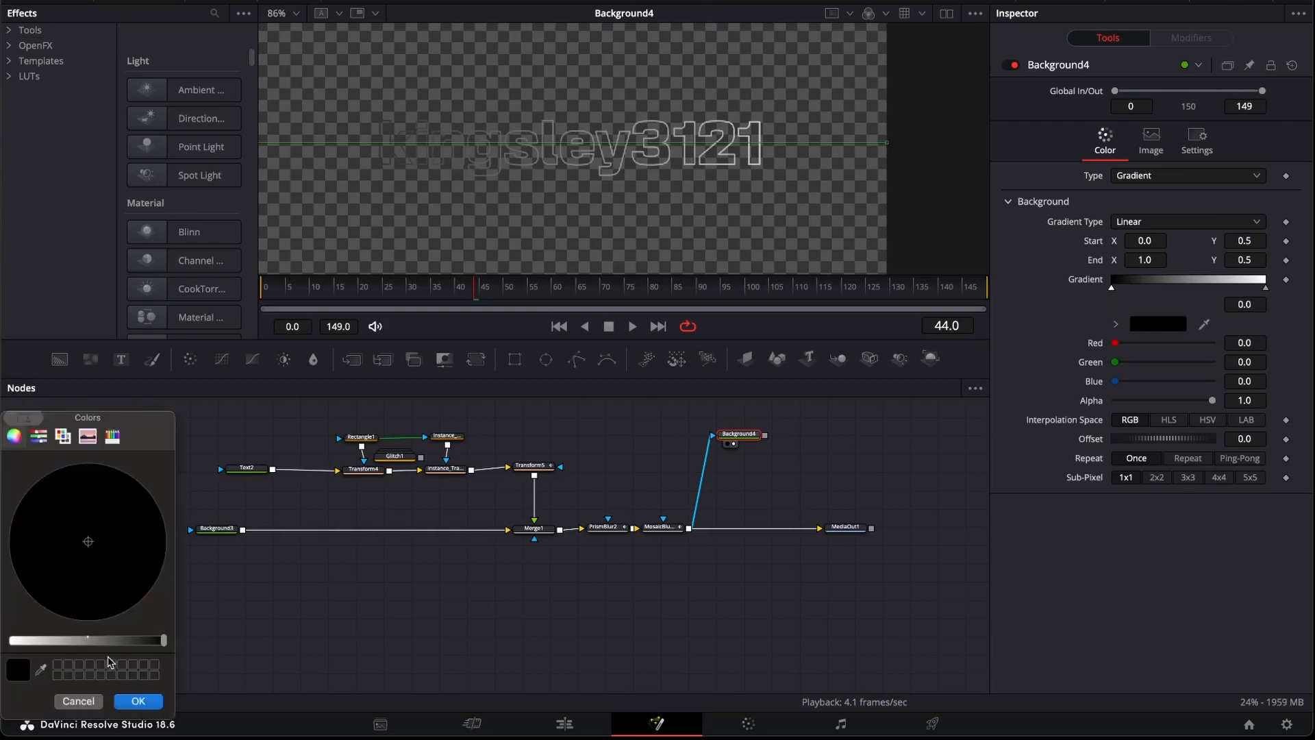
pyautogui.click(91, 640)
pyautogui.click(82, 541)
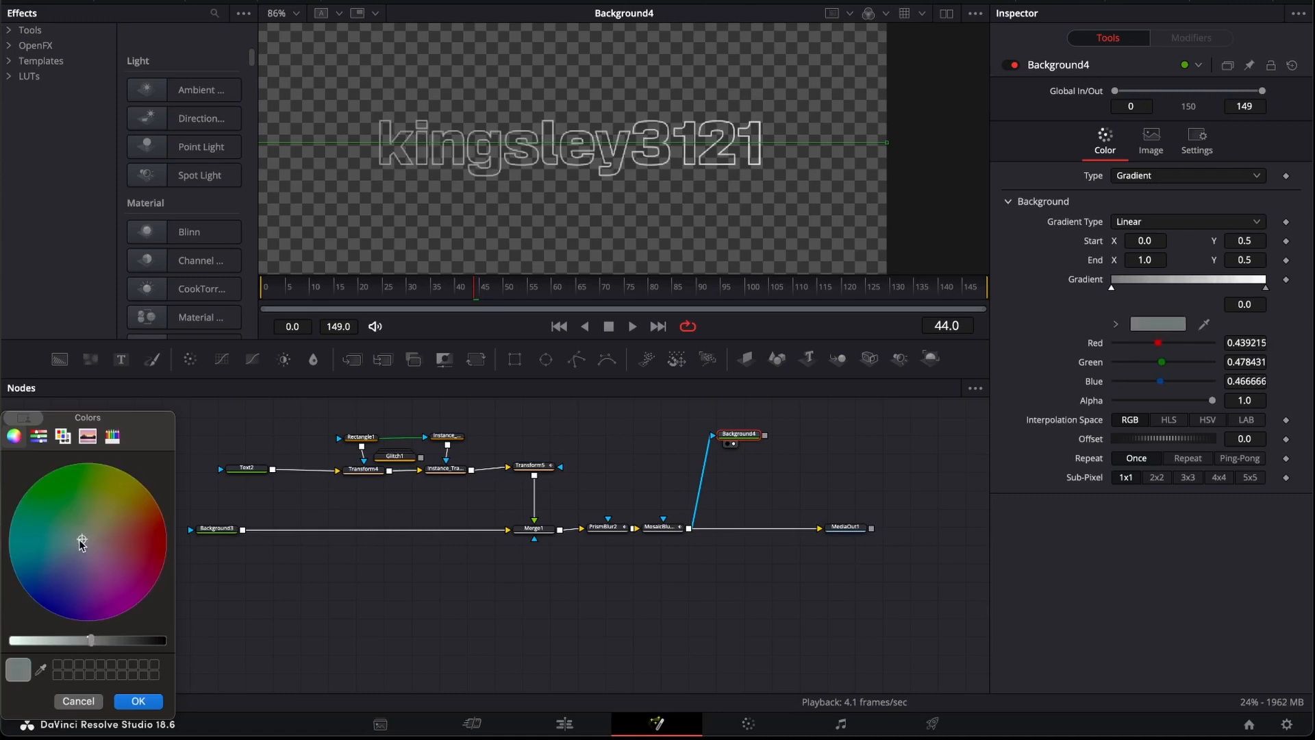
pyautogui.moveTo(81, 541); pyautogui.dragTo(30, 534)
pyautogui.click(22, 639)
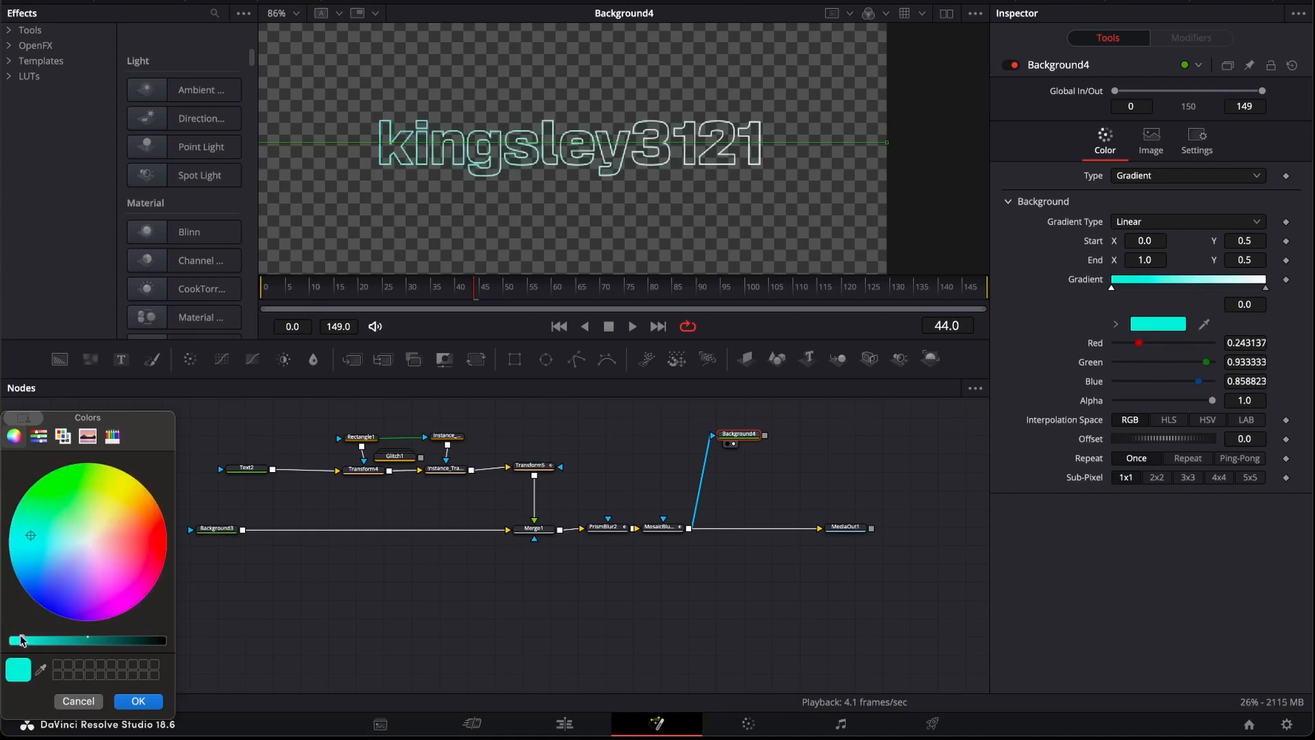
pyautogui.click(138, 702)
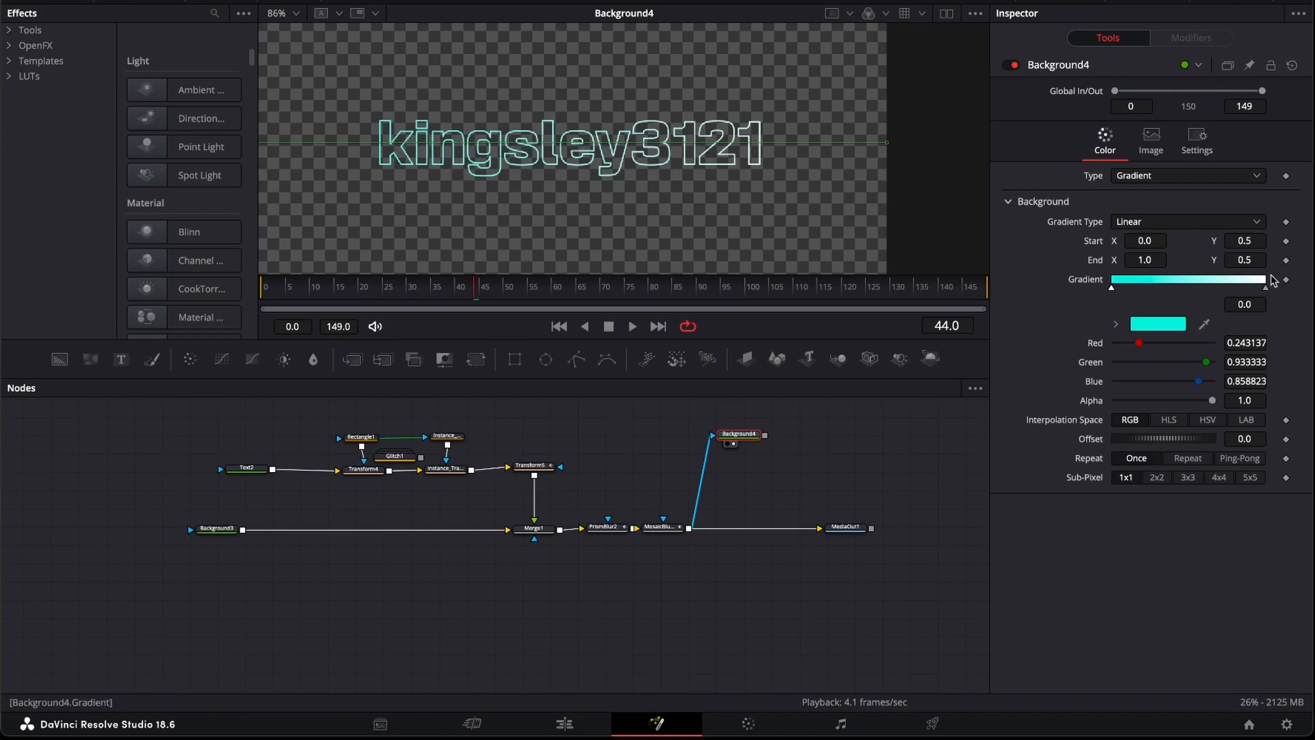
pyautogui.moveTo(1265, 288); pyautogui.dragTo(1243, 292)
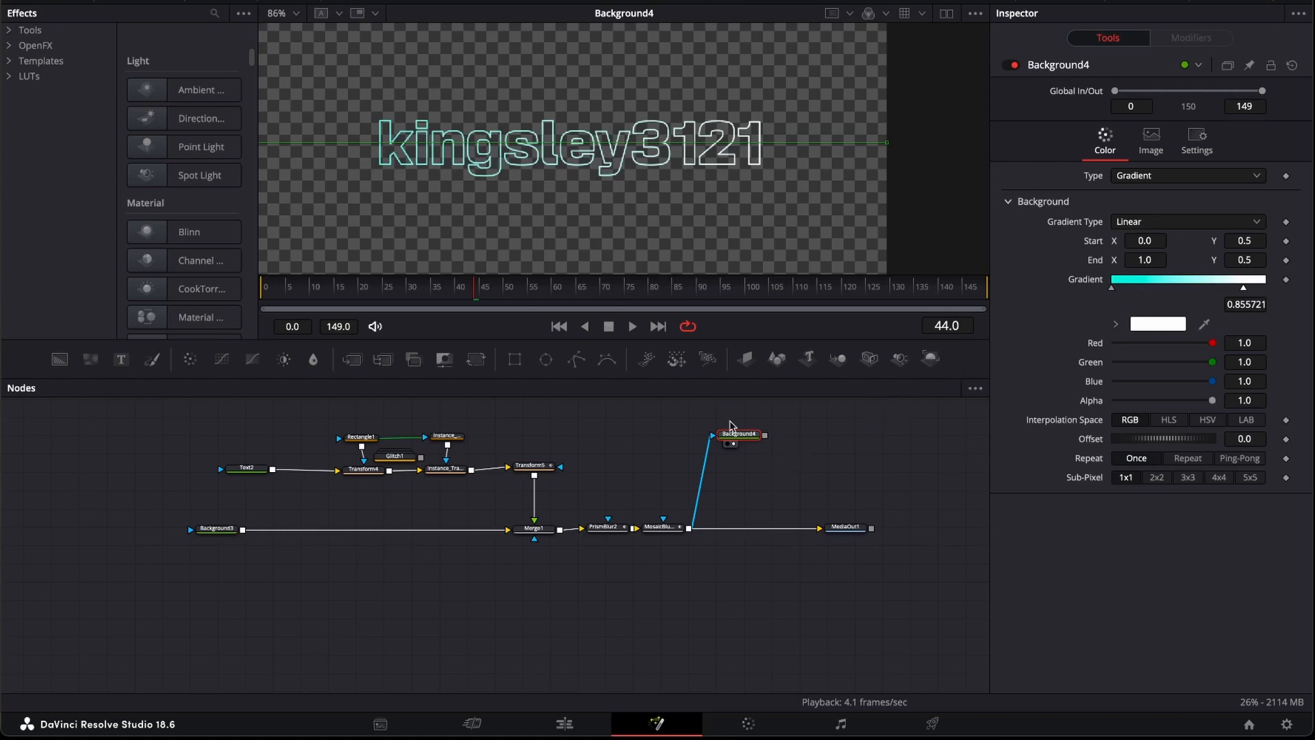
# Show MediaOut1 in the viewer and merge Background4's output over the chain between MosaicBlur2 and MediaOut1
pyautogui.click(849, 528)
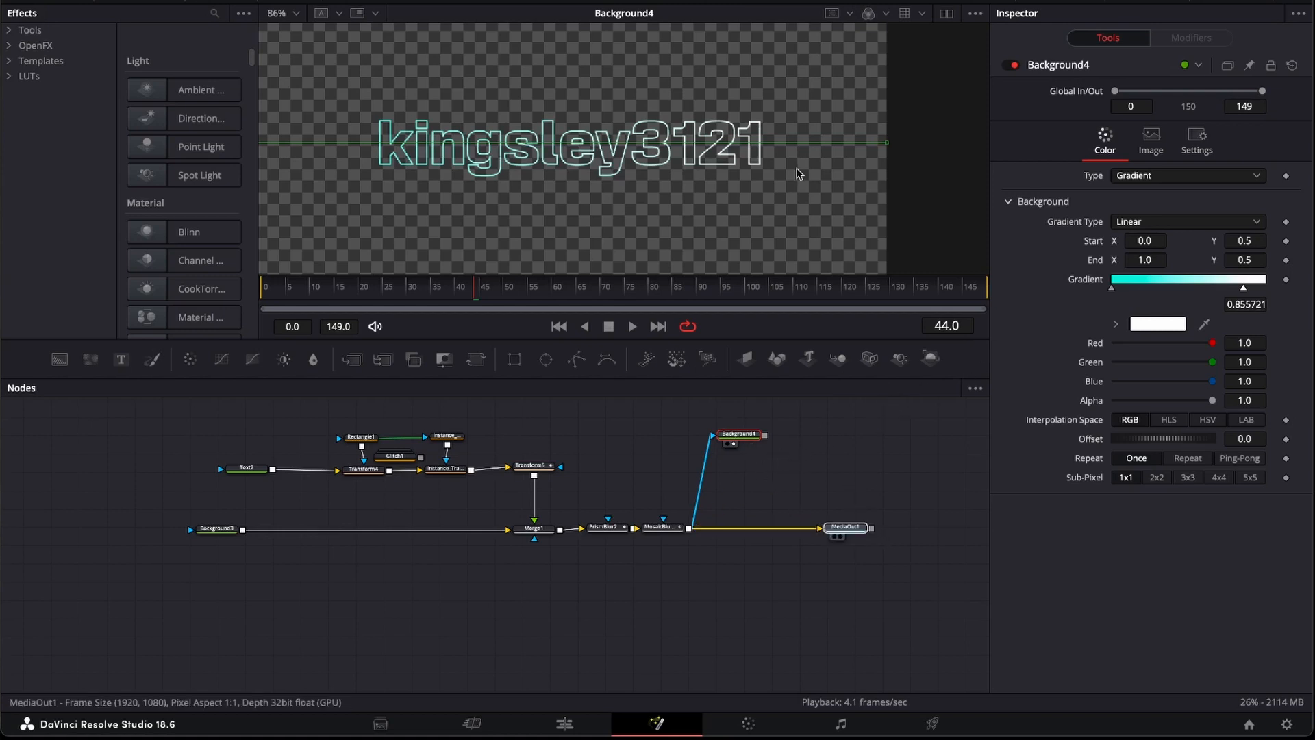
pyautogui.moveTo(765, 435); pyautogui.dragTo(702, 527)
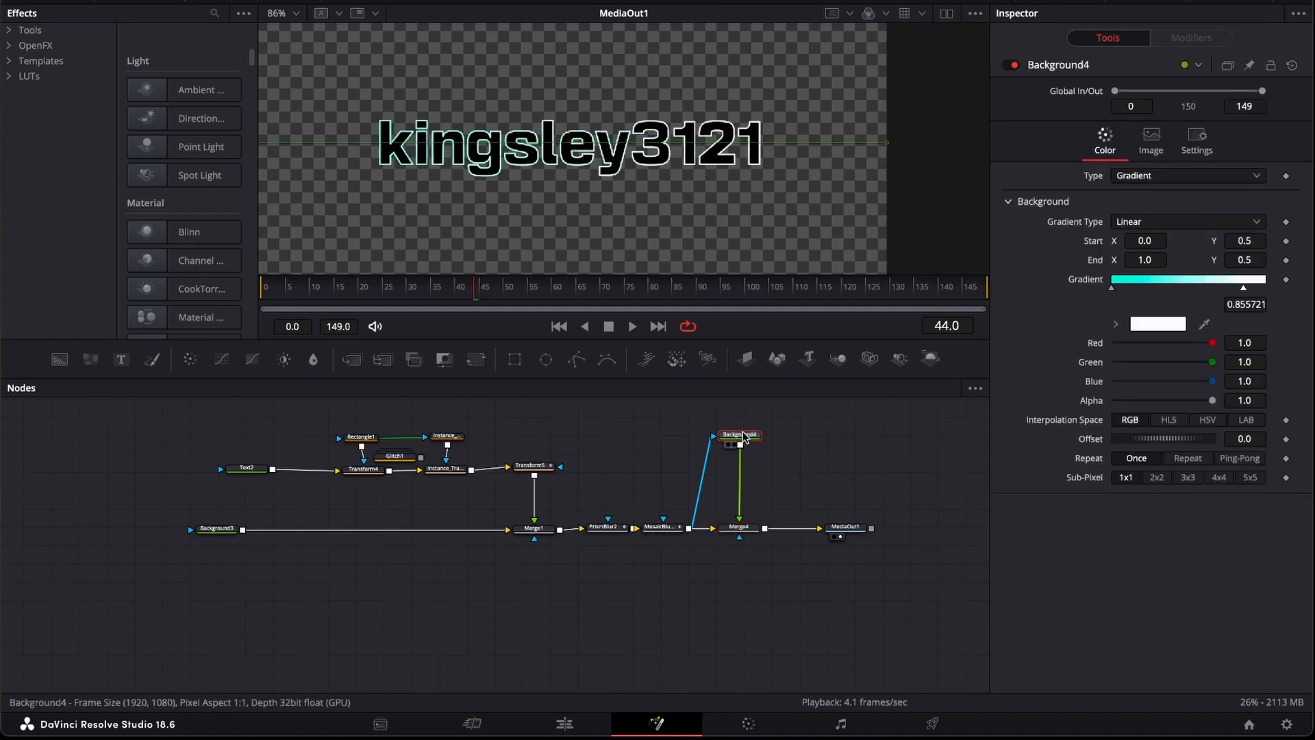
pyautogui.moveTo(744, 438); pyautogui.dragTo(738, 437)
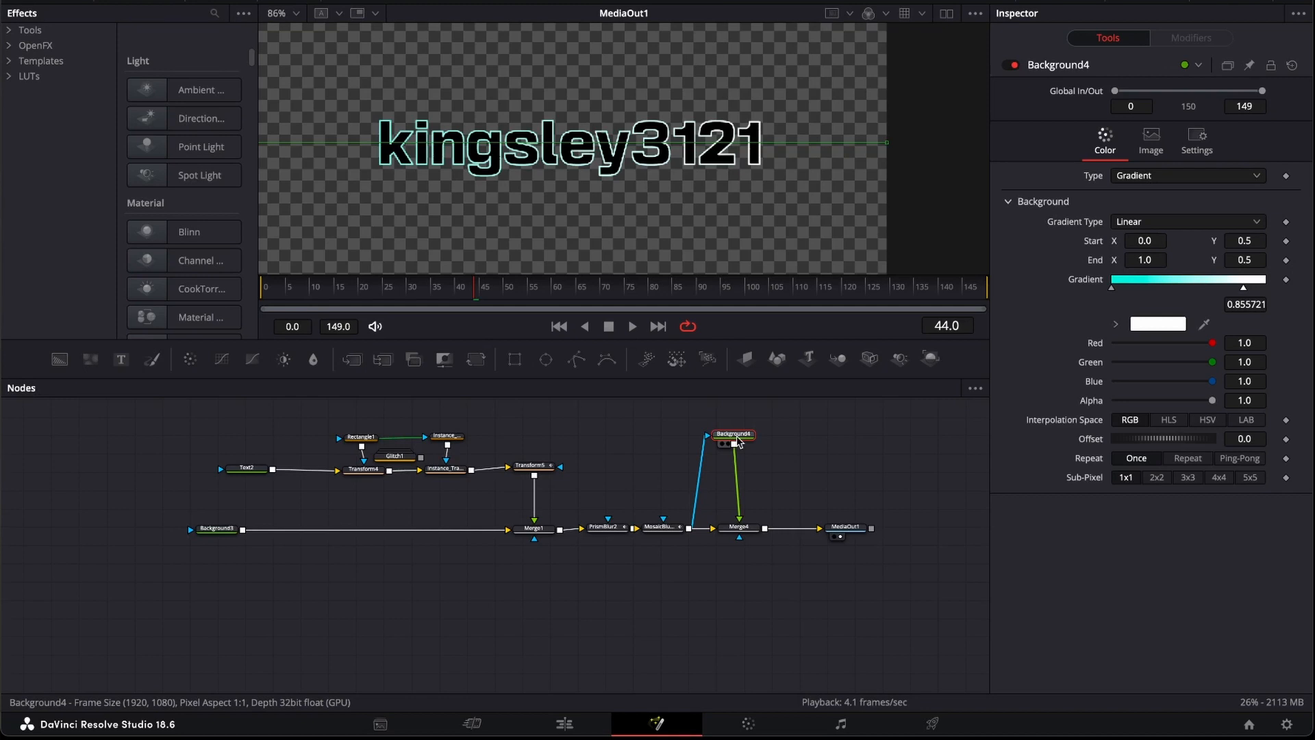
# Insert a Rays node between Background4 and Merge4, with its Weight at 3.62 and Exposure at 0.895
pyautogui.hotkey('shift', 'space')
pyautogui.write('mos')
pyautogui.press('BackSpace')
pyautogui.press('BackSpace')
pyautogui.press('BackSpace')
pyautogui.write('ray')
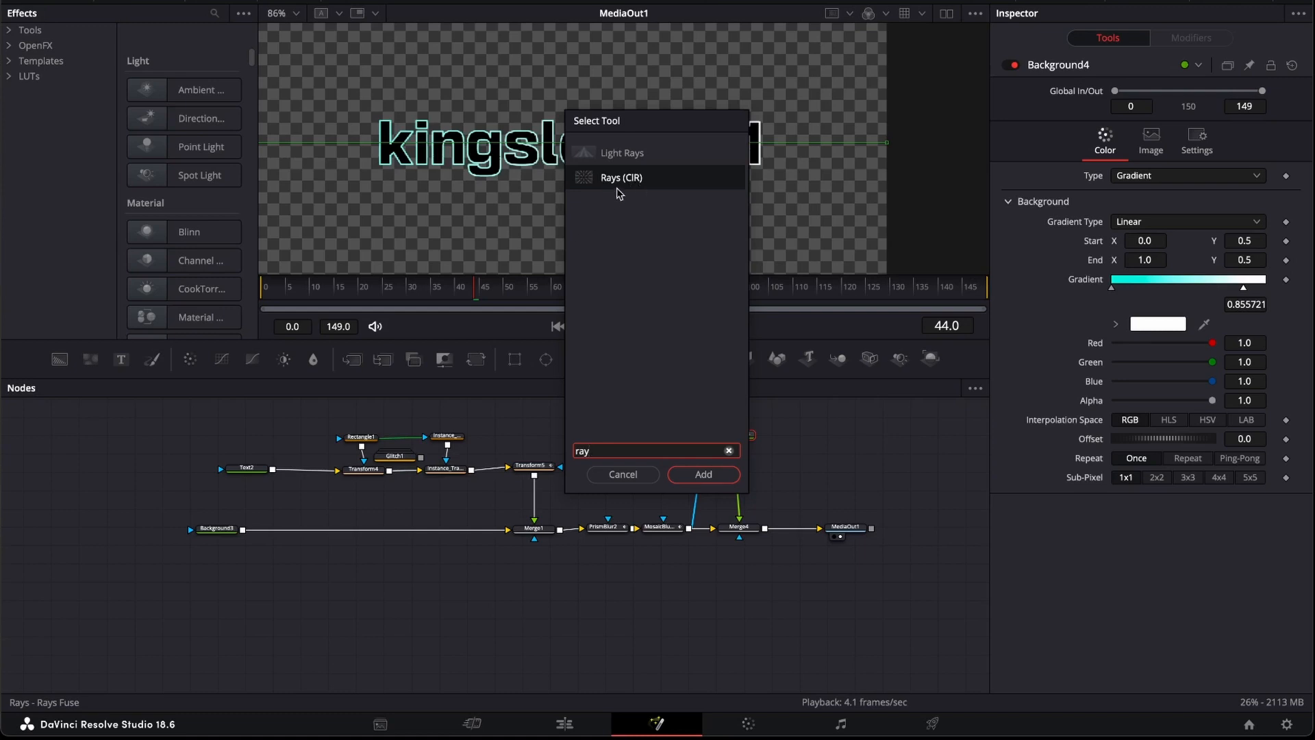
pyautogui.click(705, 475)
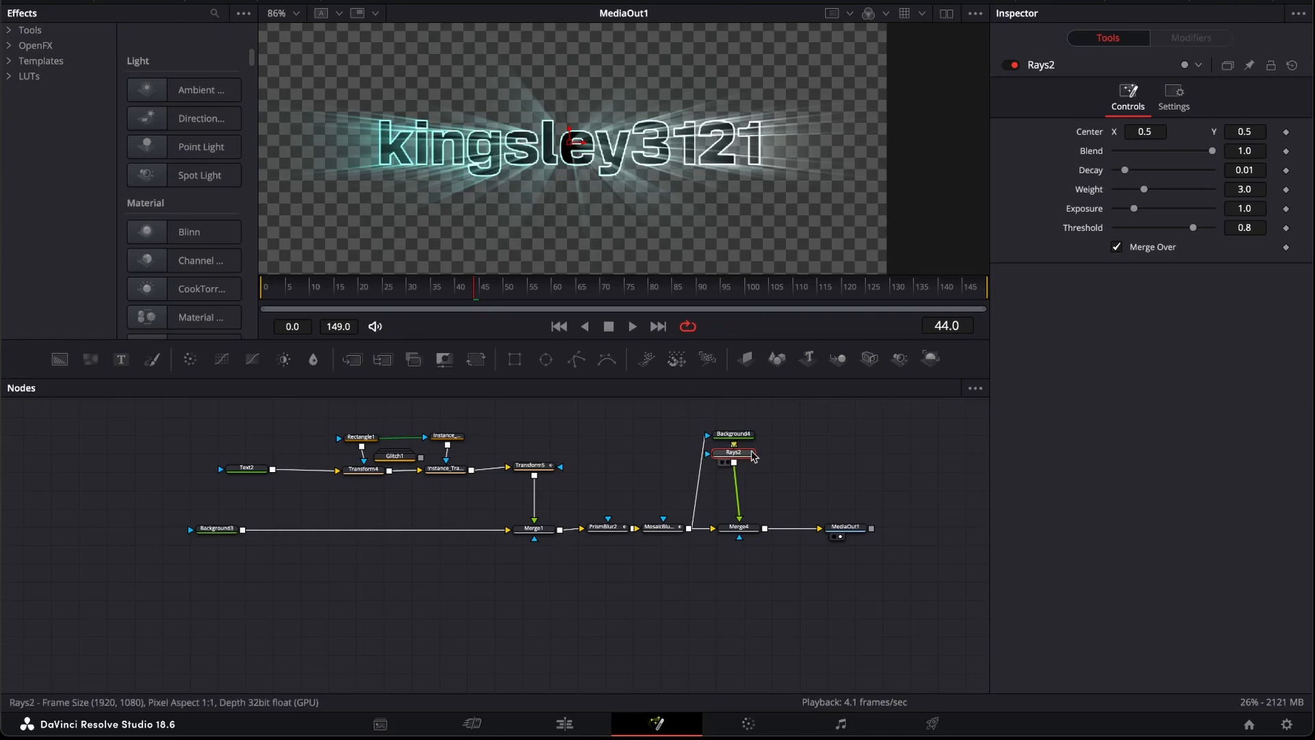
pyautogui.moveTo(743, 458); pyautogui.dragTo(746, 470)
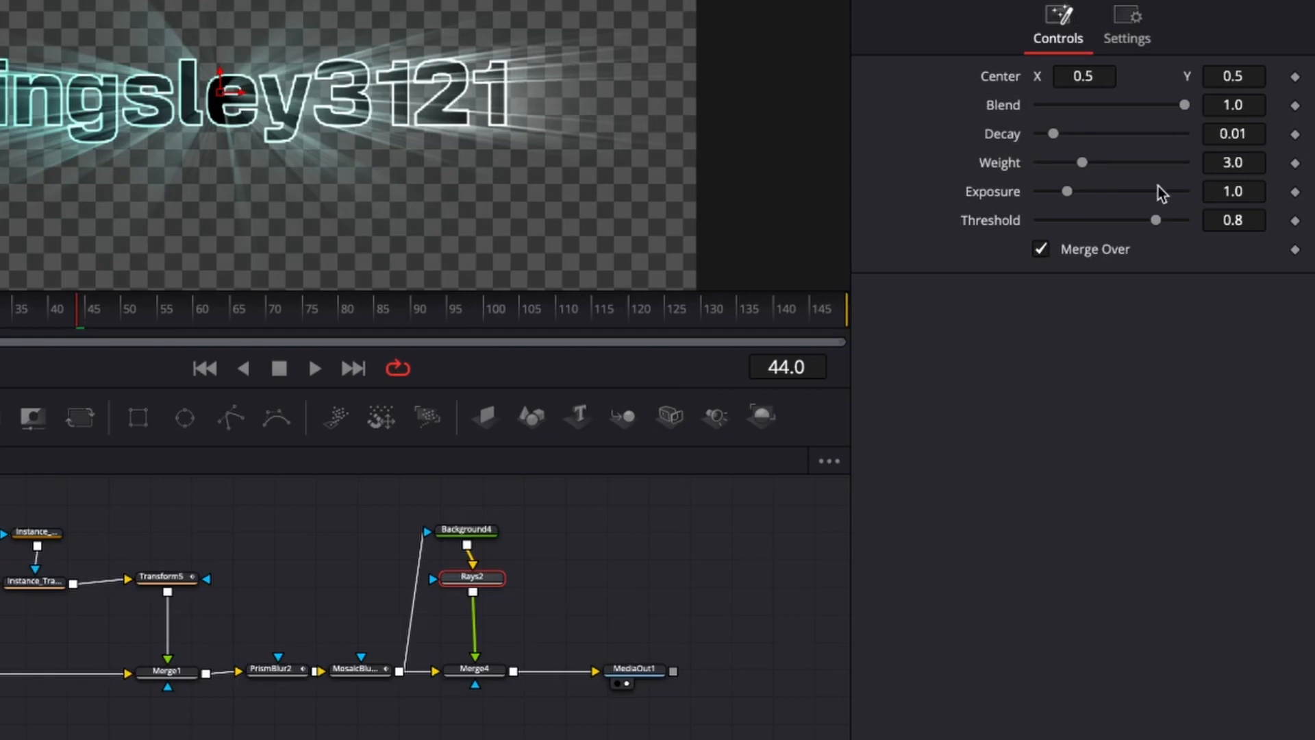
pyautogui.moveTo(1232, 162); pyautogui.dragTo(1157, 255)
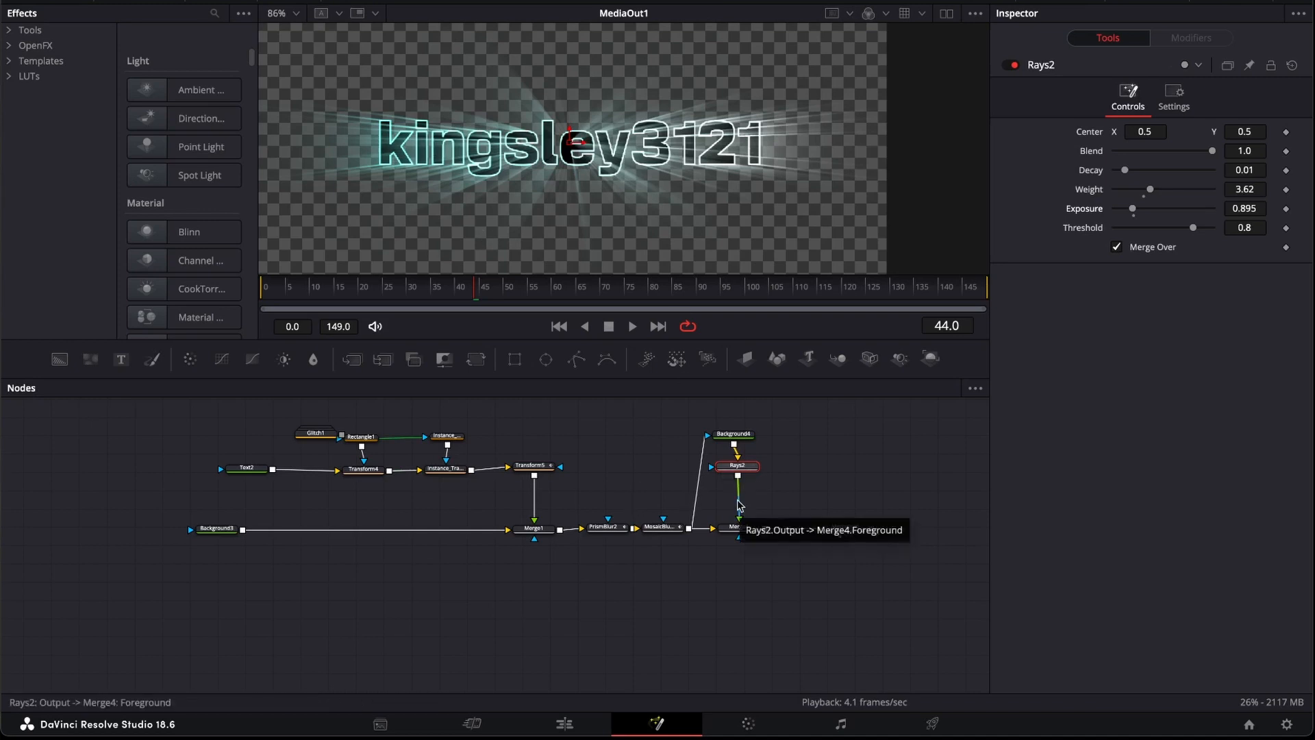
# Insert a Glow node between Rays2 and Merge4
pyautogui.press('space')
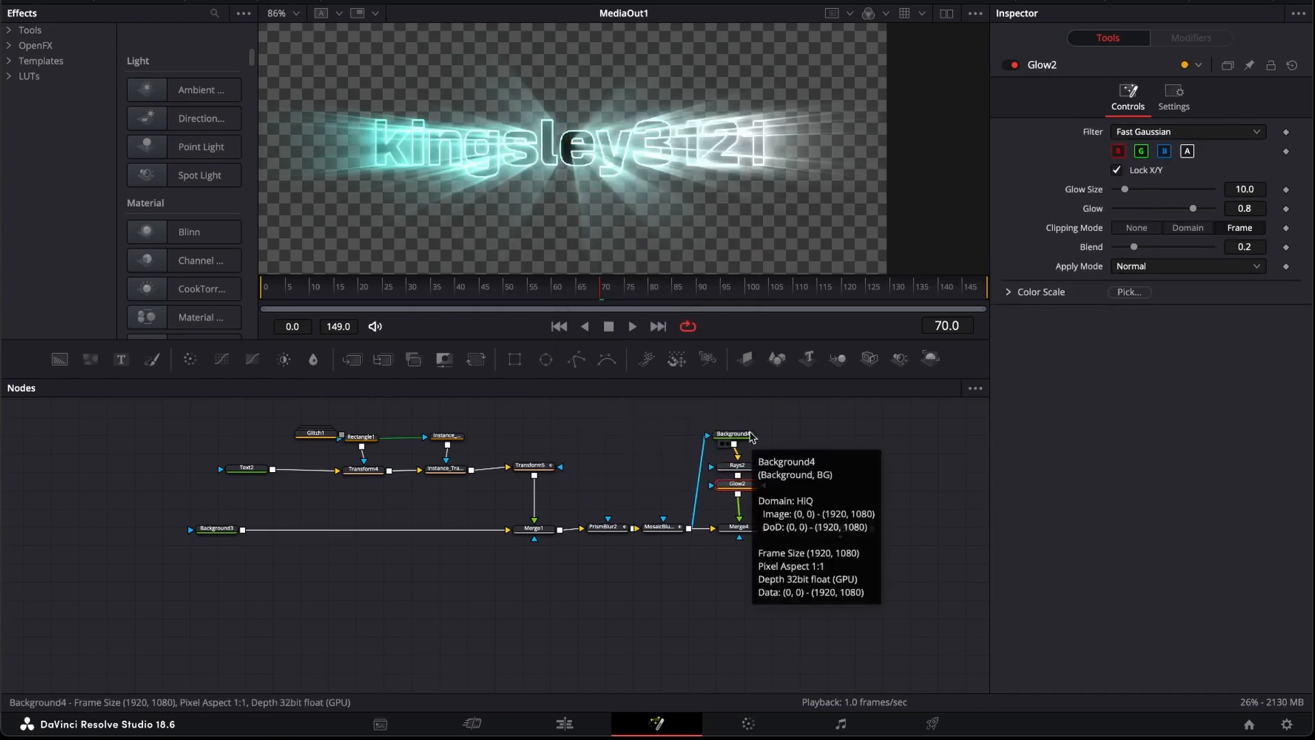
pyautogui.click(737, 469)
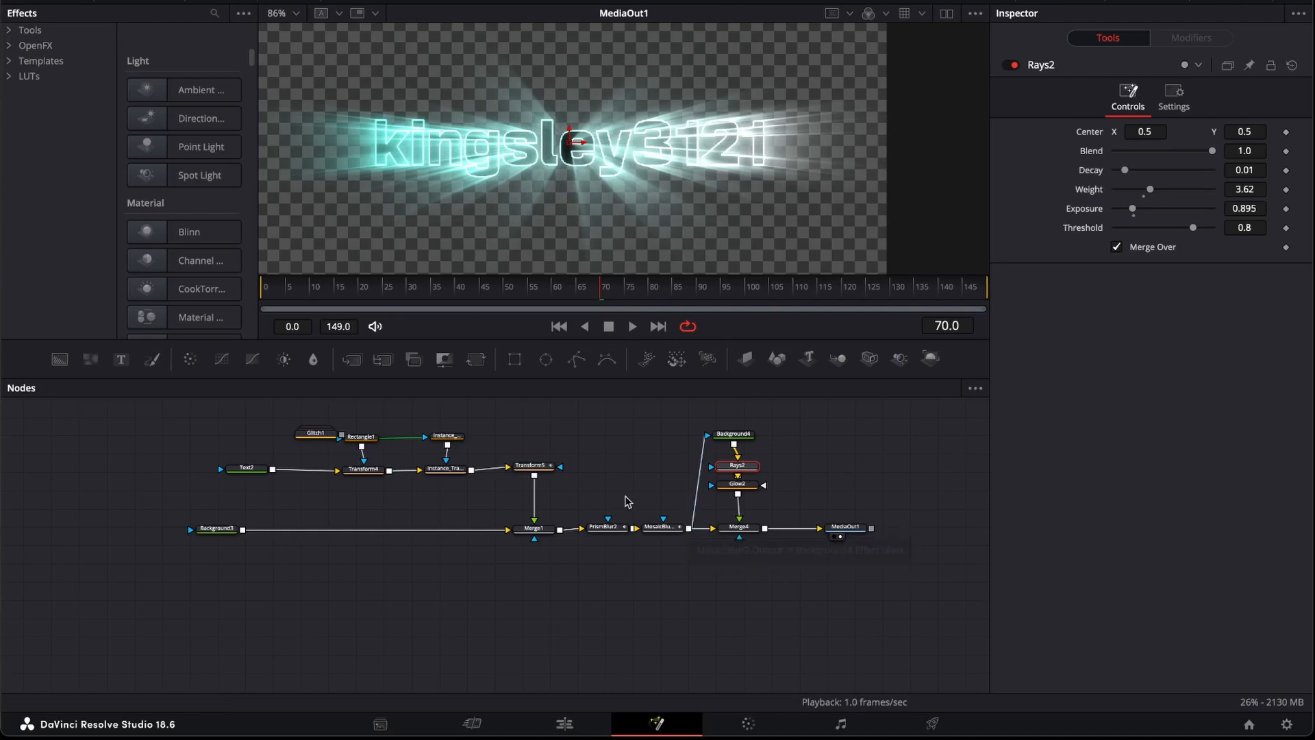
pyautogui.click(735, 487)
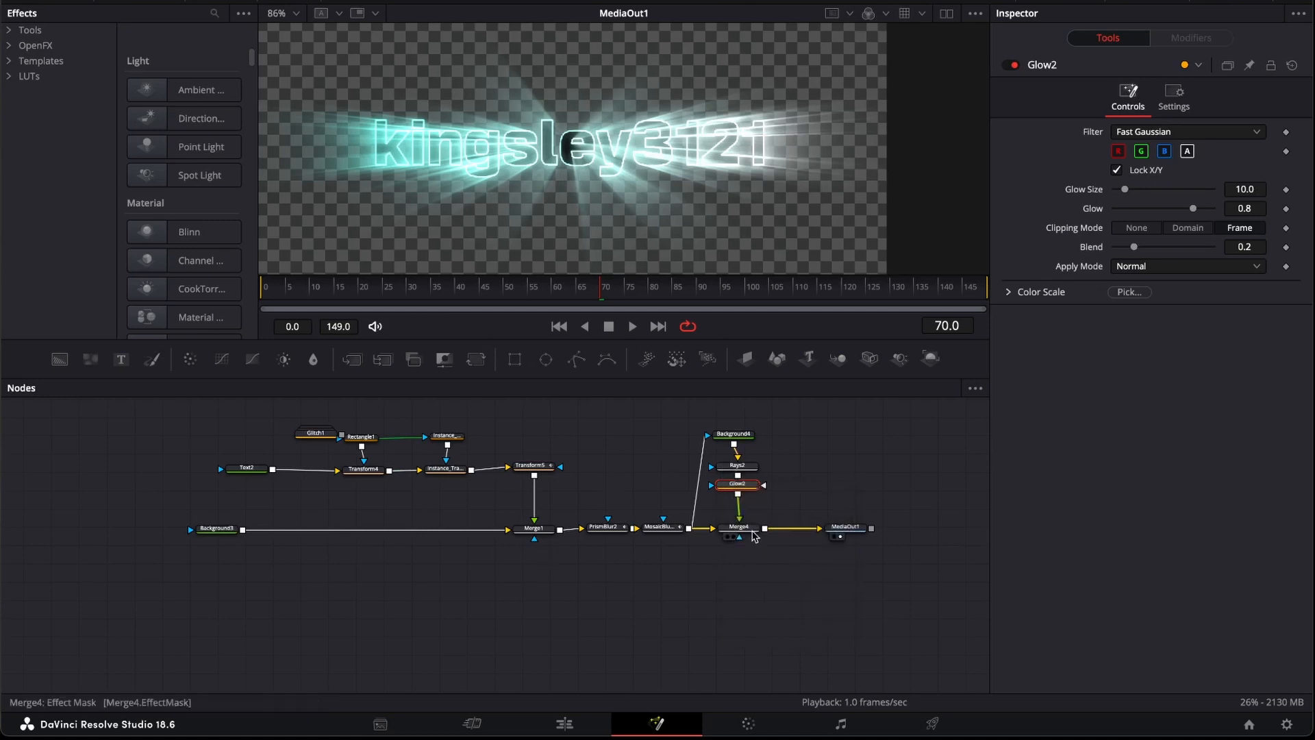
# At frame 34, set Glow2's Glow Size and Glow to 0 and keyframe both
pyautogui.moveTo(436, 293)
pyautogui.mouseDown()
pyautogui.moveTo(342, 296)
pyautogui.moveTo(432, 295)
pyautogui.mouseUp()
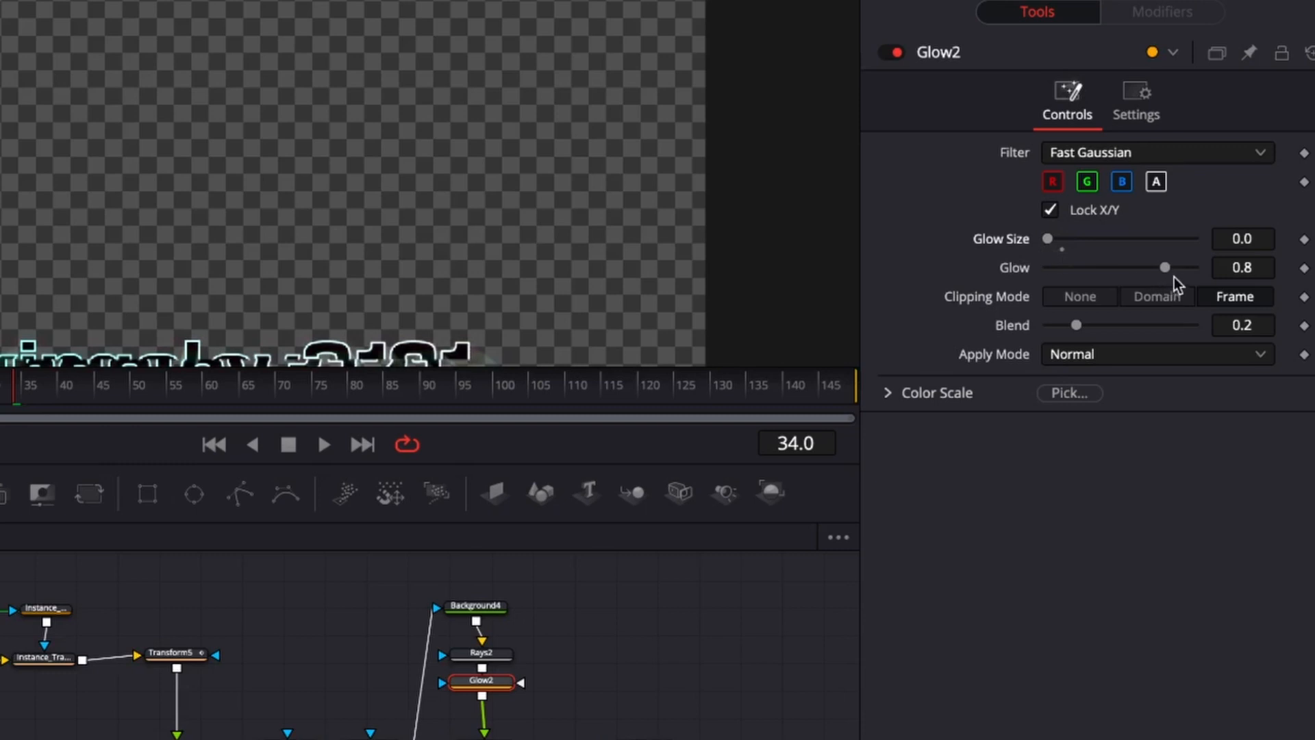
pyautogui.moveTo(1166, 270); pyautogui.dragTo(1027, 297)
pyautogui.click(1304, 240)
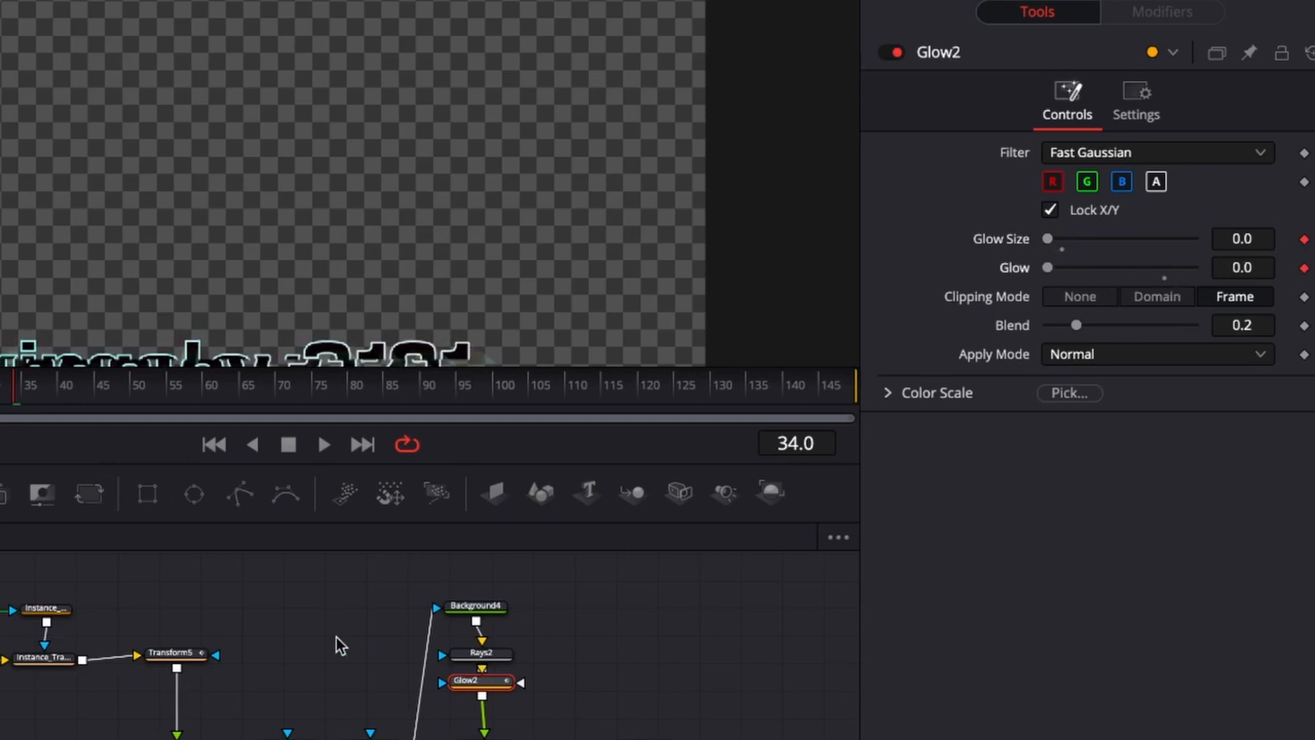
# At frame 35, keyframe Glow2's Glow Size at 6.3 and its Glow at 0.843
pyautogui.click(310, 391)
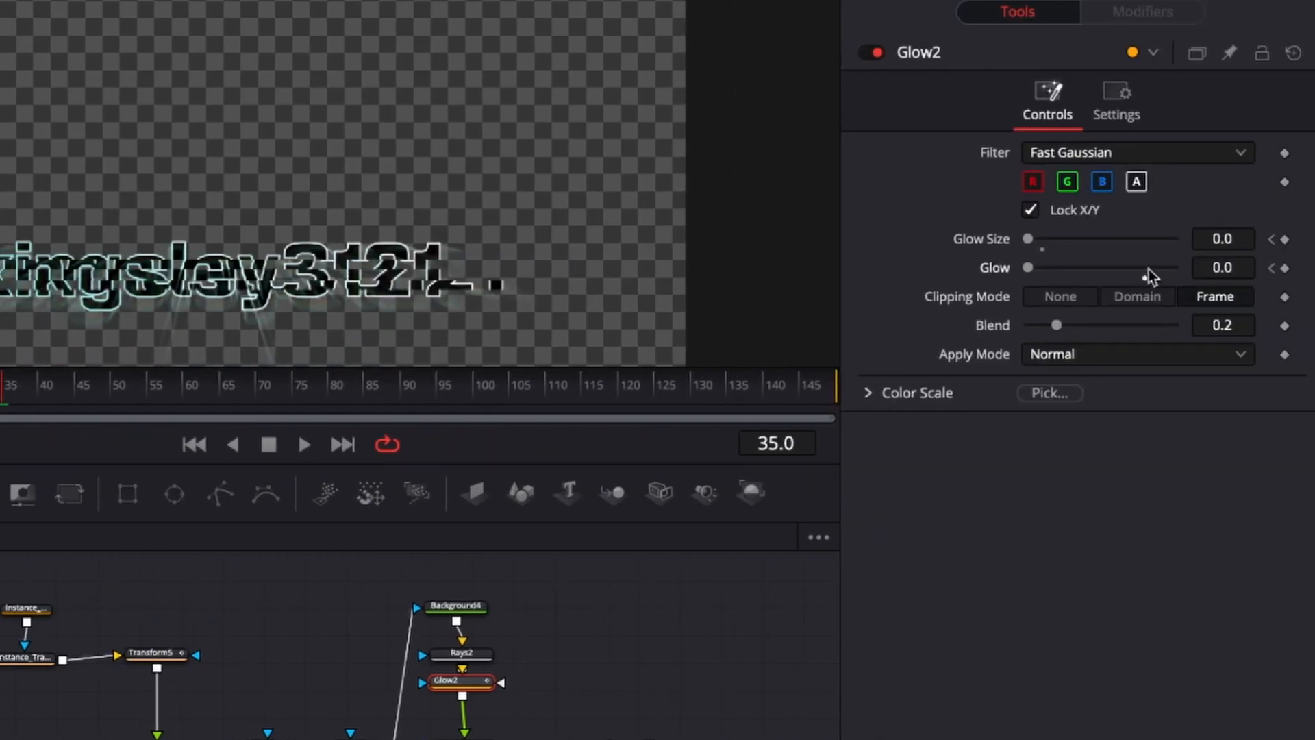
pyautogui.click(1208, 237)
pyautogui.write('6.')
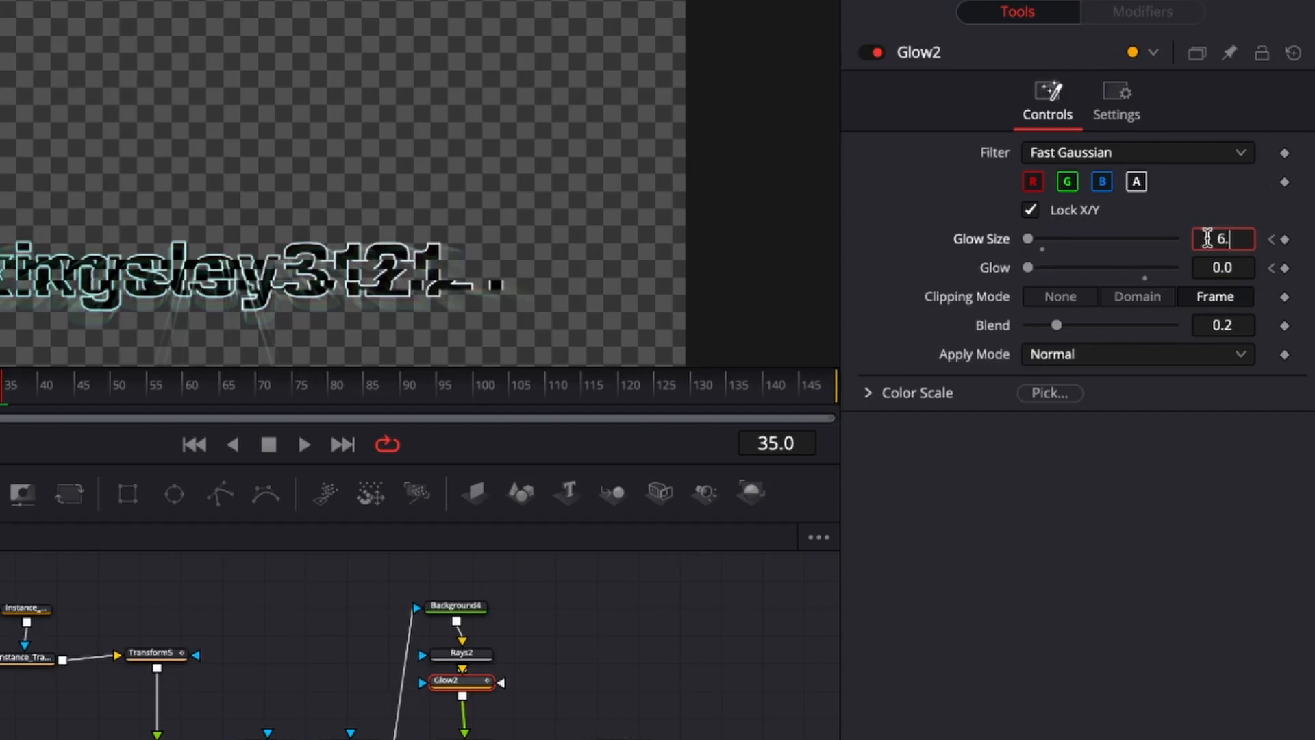
pyautogui.write('3')
pyautogui.click(1193, 267)
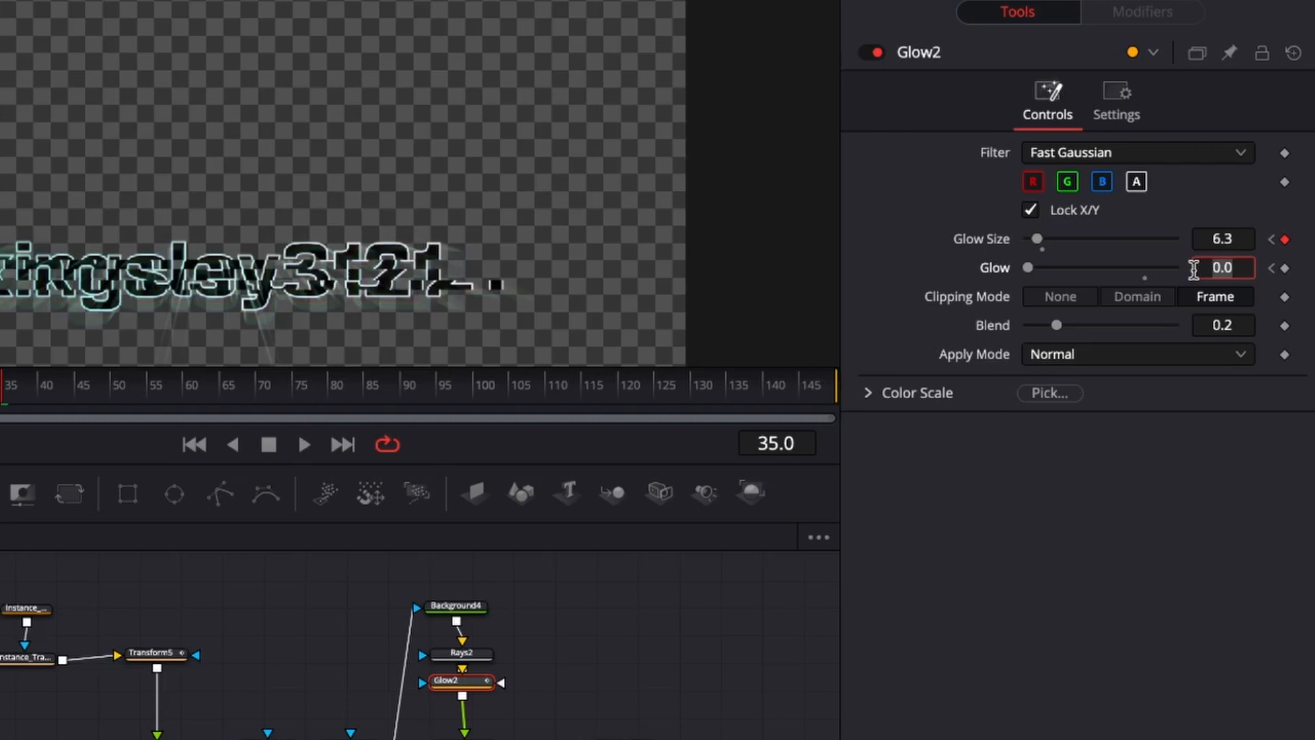
pyautogui.write('.843')
pyautogui.press('Tab')
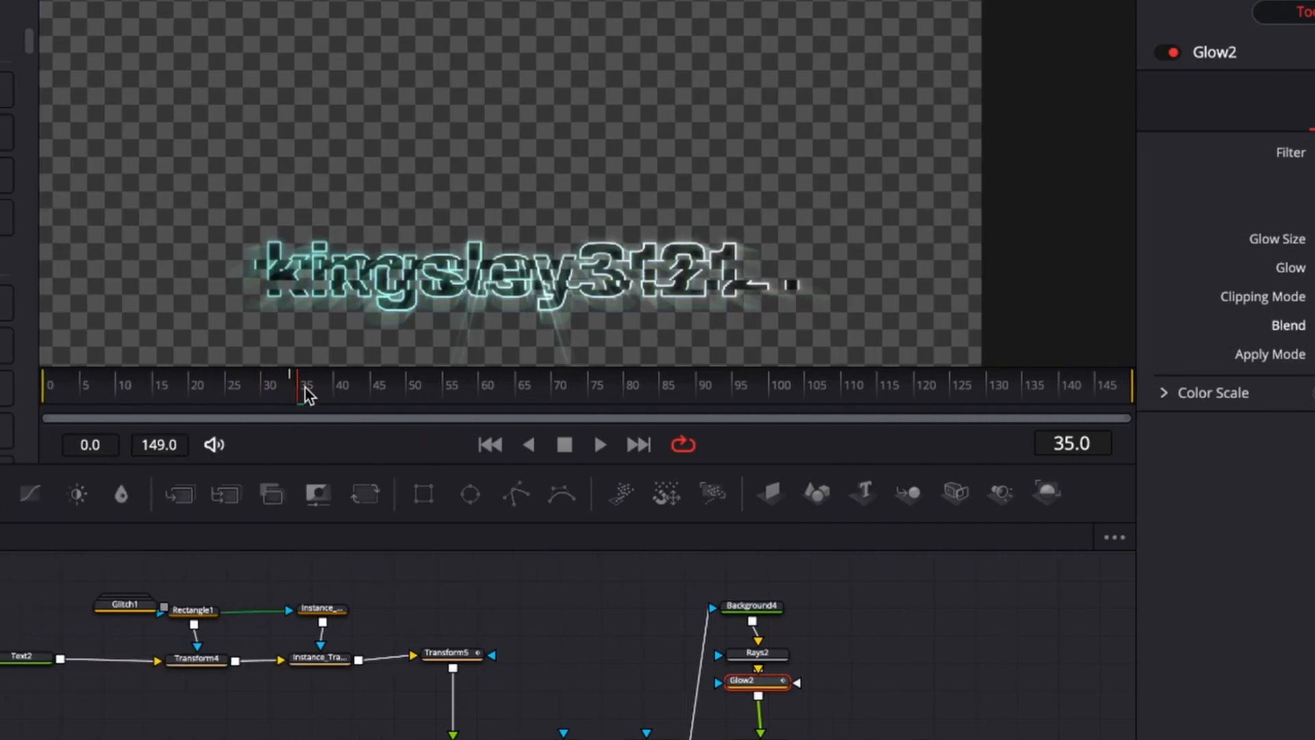
# Add keyframes at frame 55 that hold Glow2's current Glow Size and Glow values
pyautogui.moveTo(302, 393); pyautogui.dragTo(449, 405)
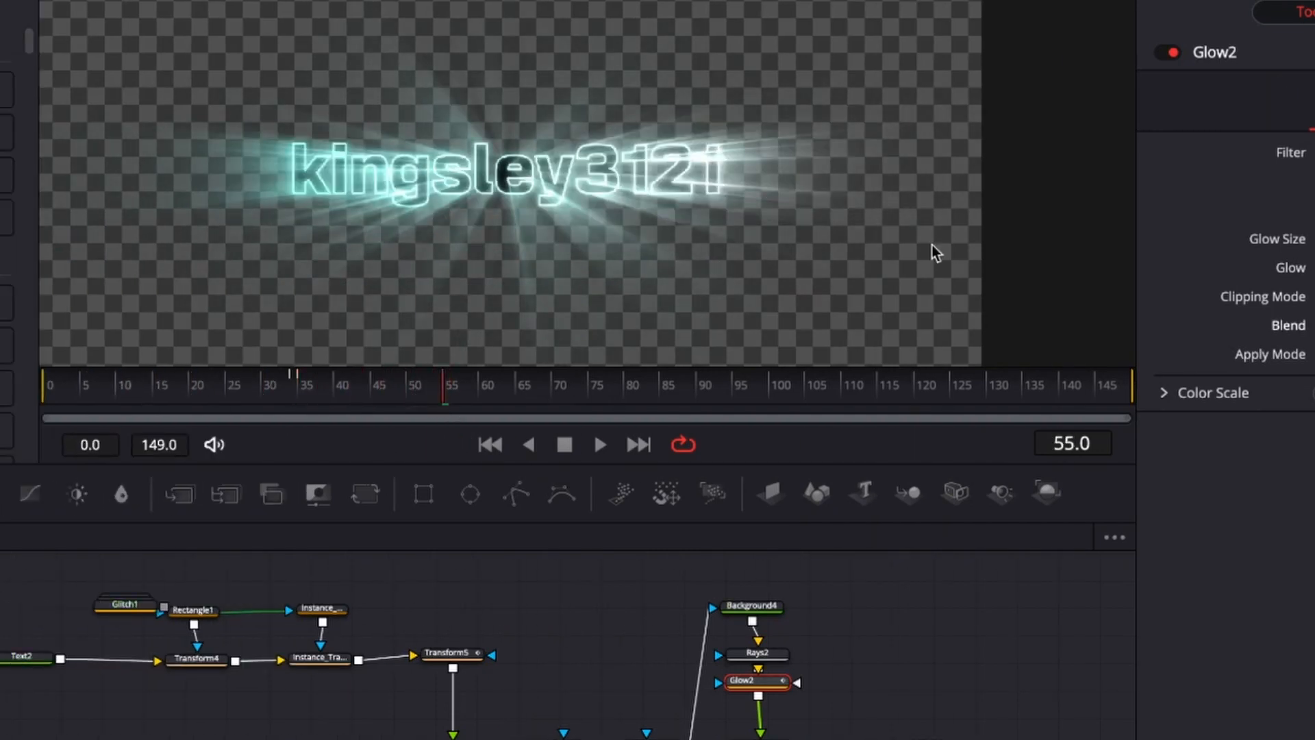
pyautogui.click(1284, 239)
pyautogui.click(1285, 268)
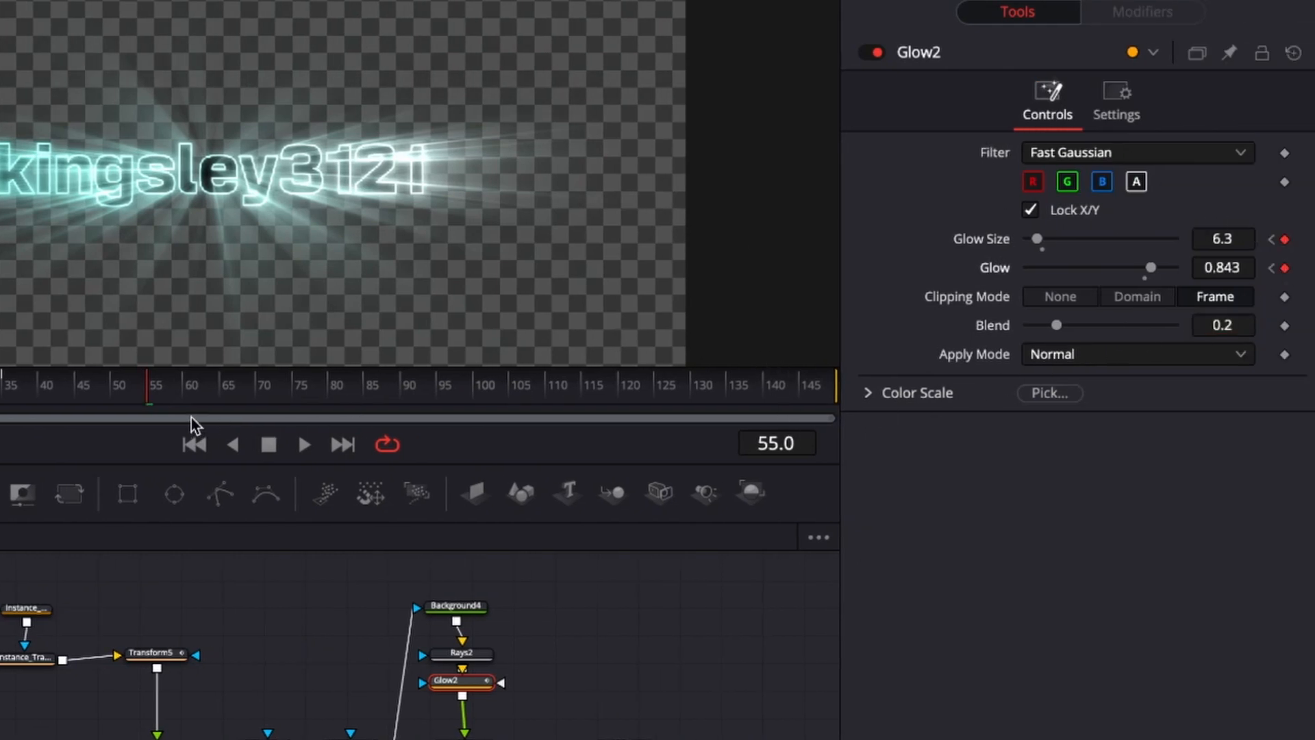
# At frame 60, bring Glow2's Glow Size and Glow back down to 0
pyautogui.moveTo(151, 394); pyautogui.dragTo(187, 408)
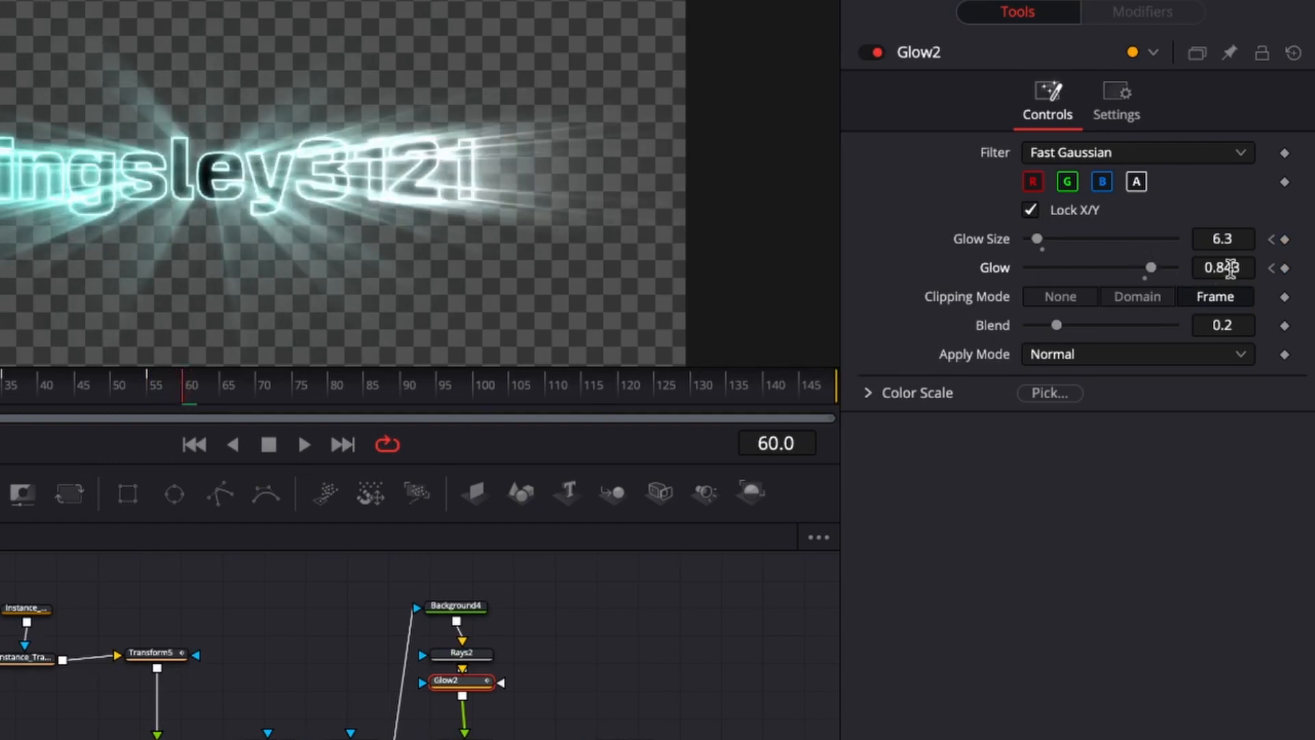
pyautogui.moveTo(1036, 239); pyautogui.dragTo(1025, 240)
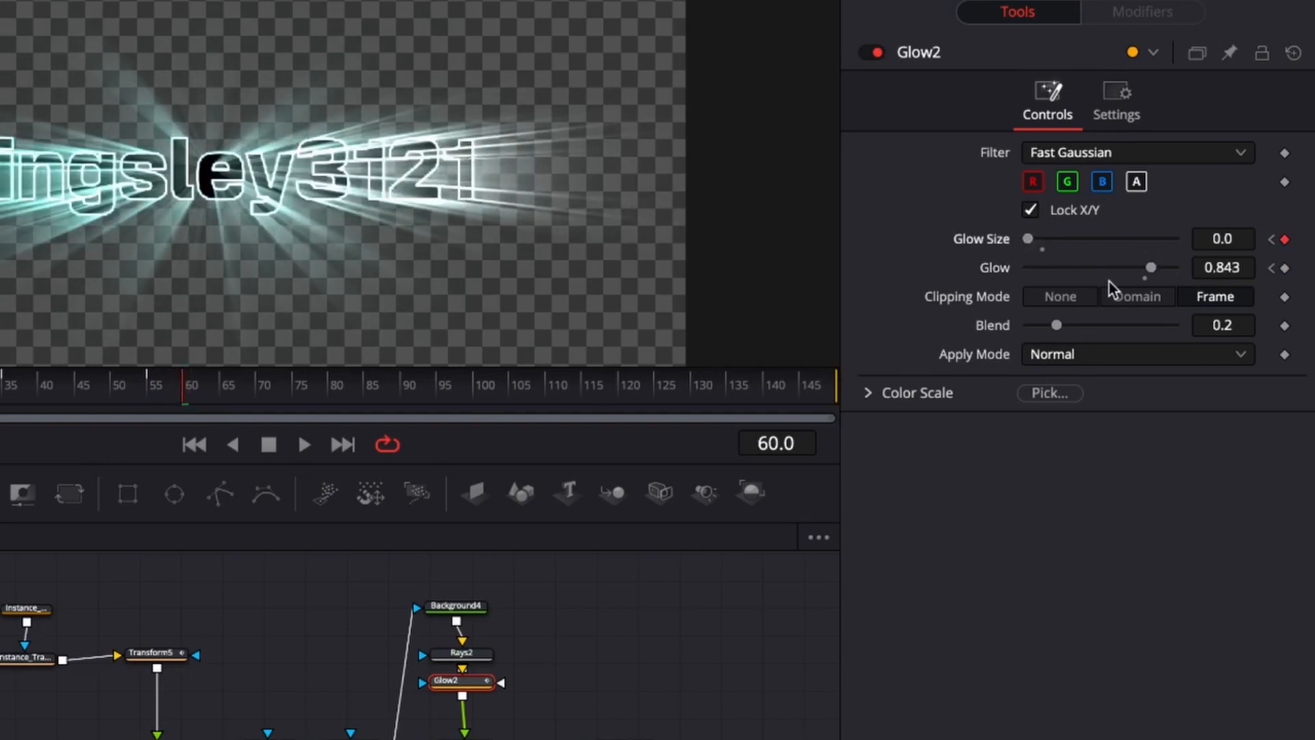
pyautogui.moveTo(1150, 267); pyautogui.dragTo(1014, 272)
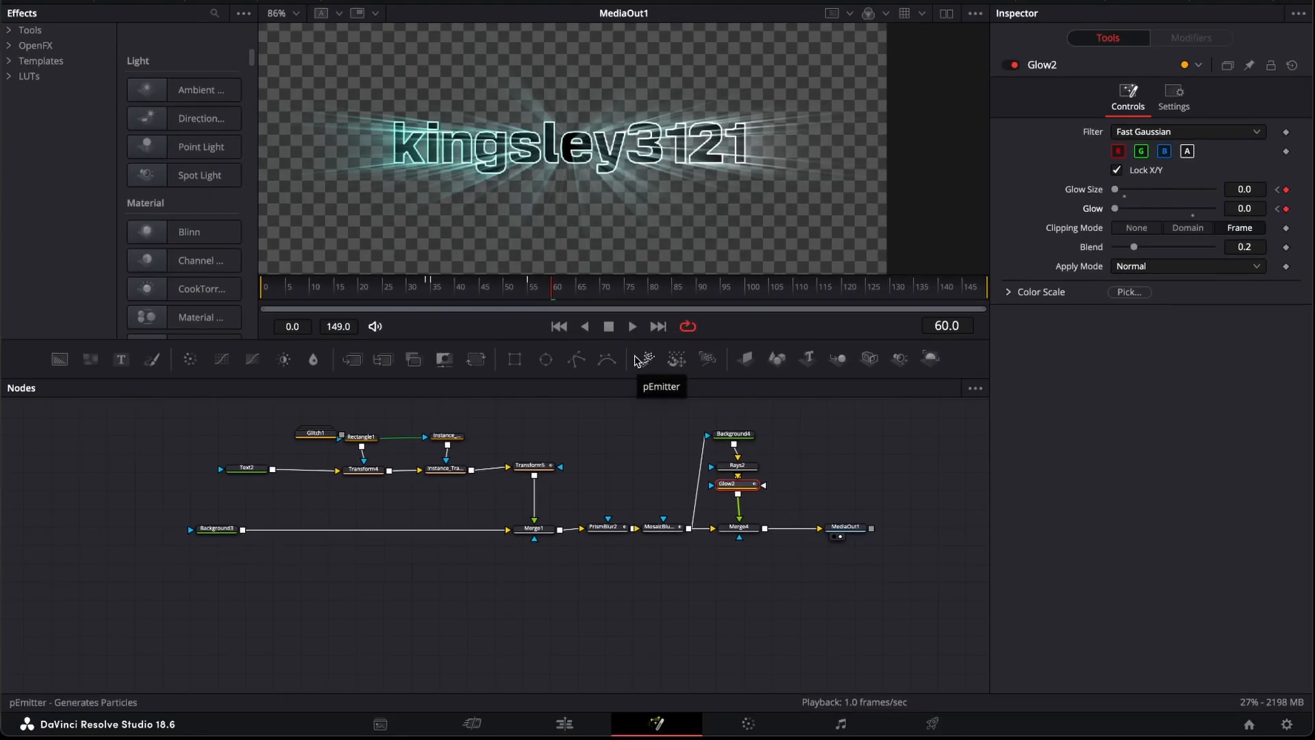
# At frame 35, add an expression to Rays2's Threshold and empty its default content
pyautogui.moveTo(557, 291); pyautogui.dragTo(430, 317)
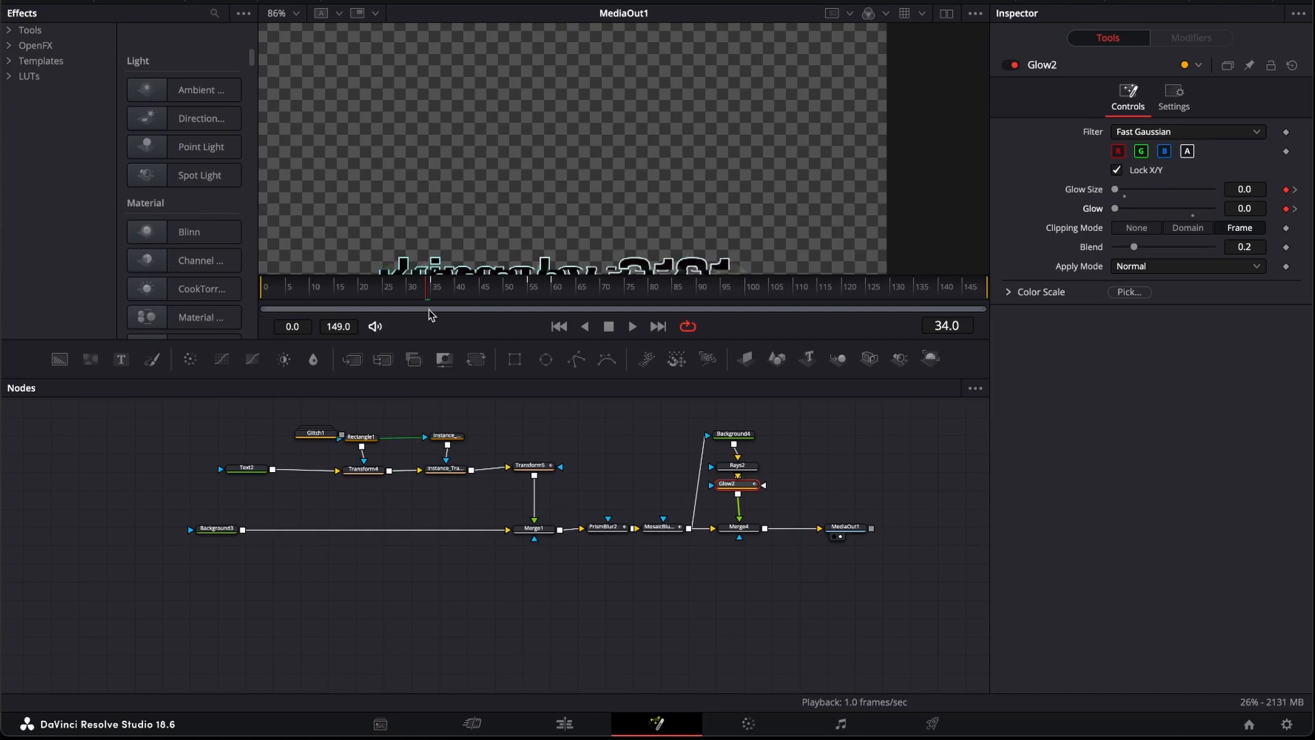
pyautogui.click(432, 292)
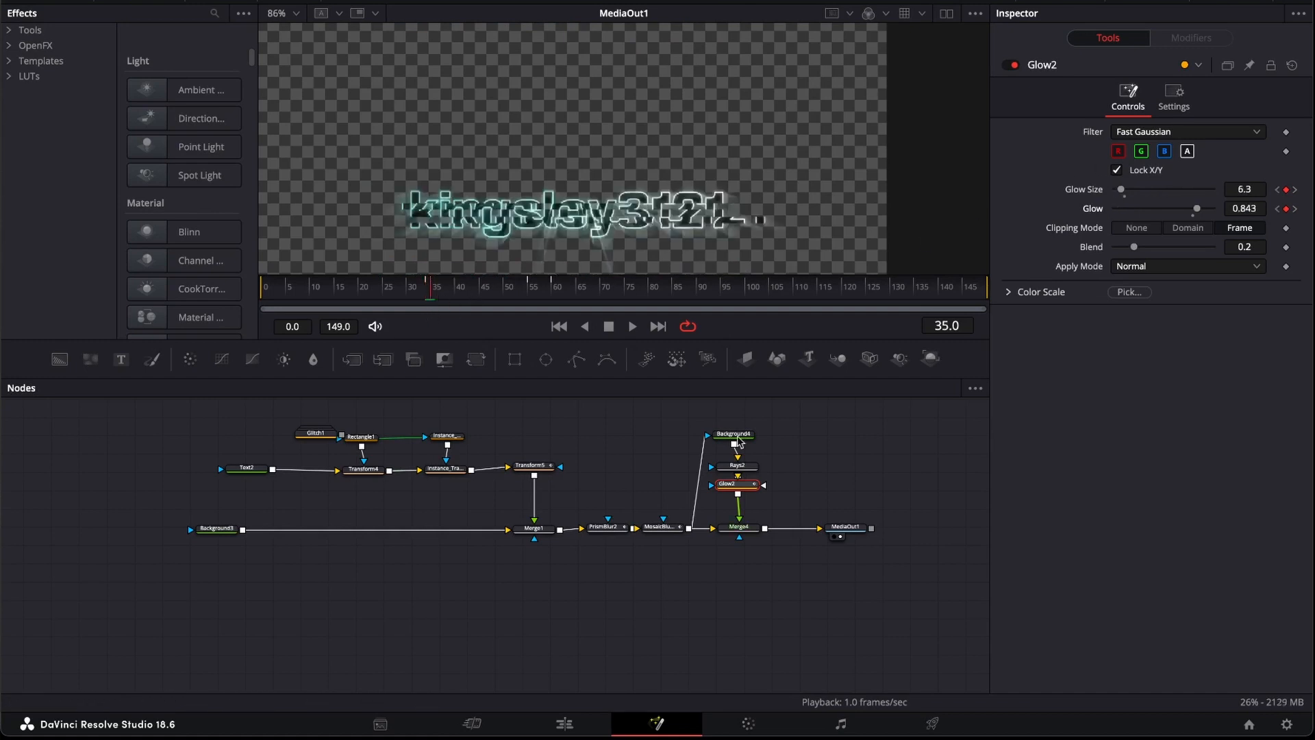
pyautogui.click(738, 466)
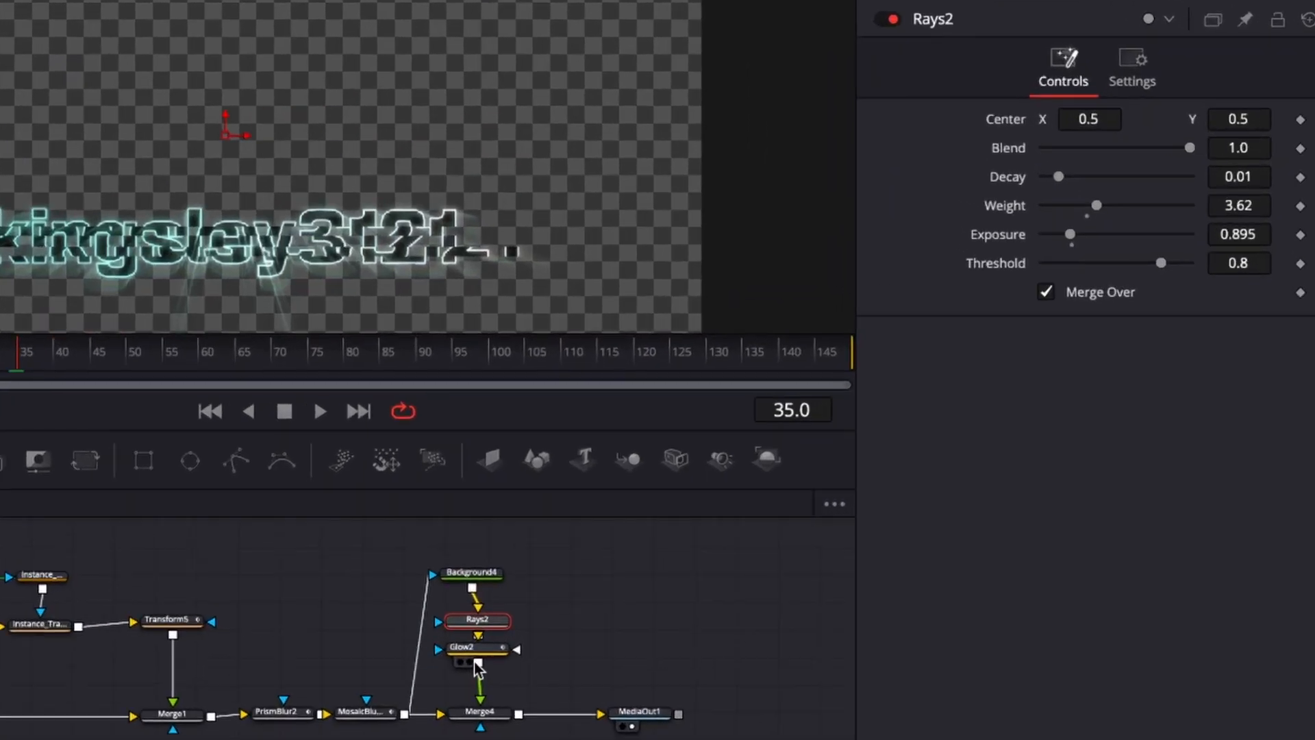
pyautogui.rightClick(1239, 264)
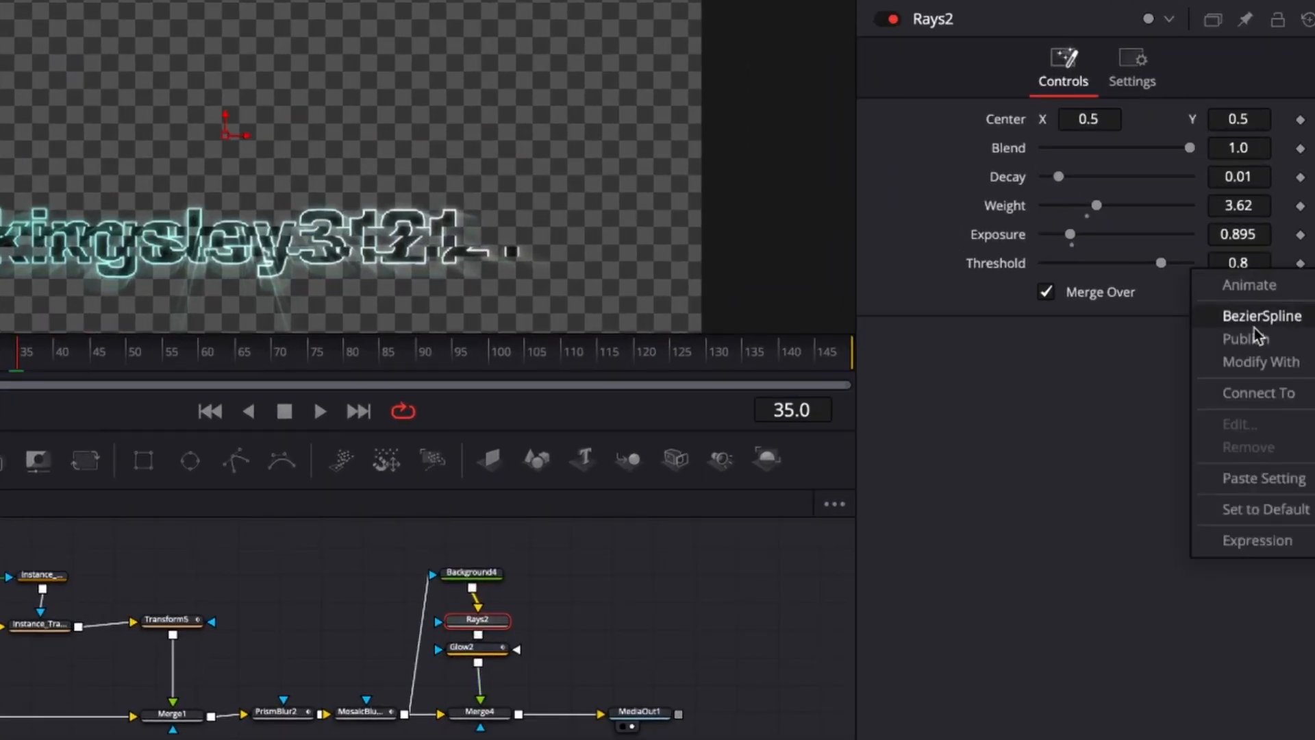
pyautogui.click(1254, 541)
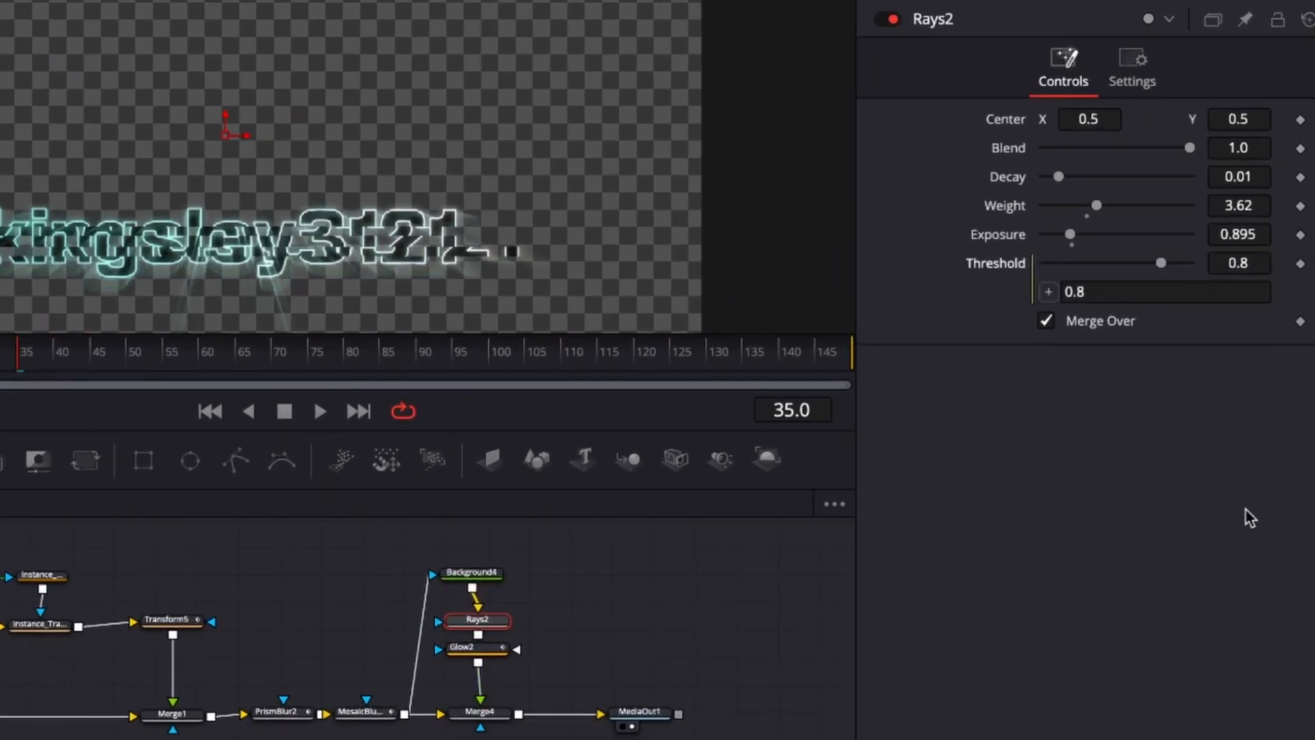
pyautogui.click(1127, 293)
pyautogui.press('BackSpace')
pyautogui.press('BackSpace')
pyautogui.press('BackSpace')
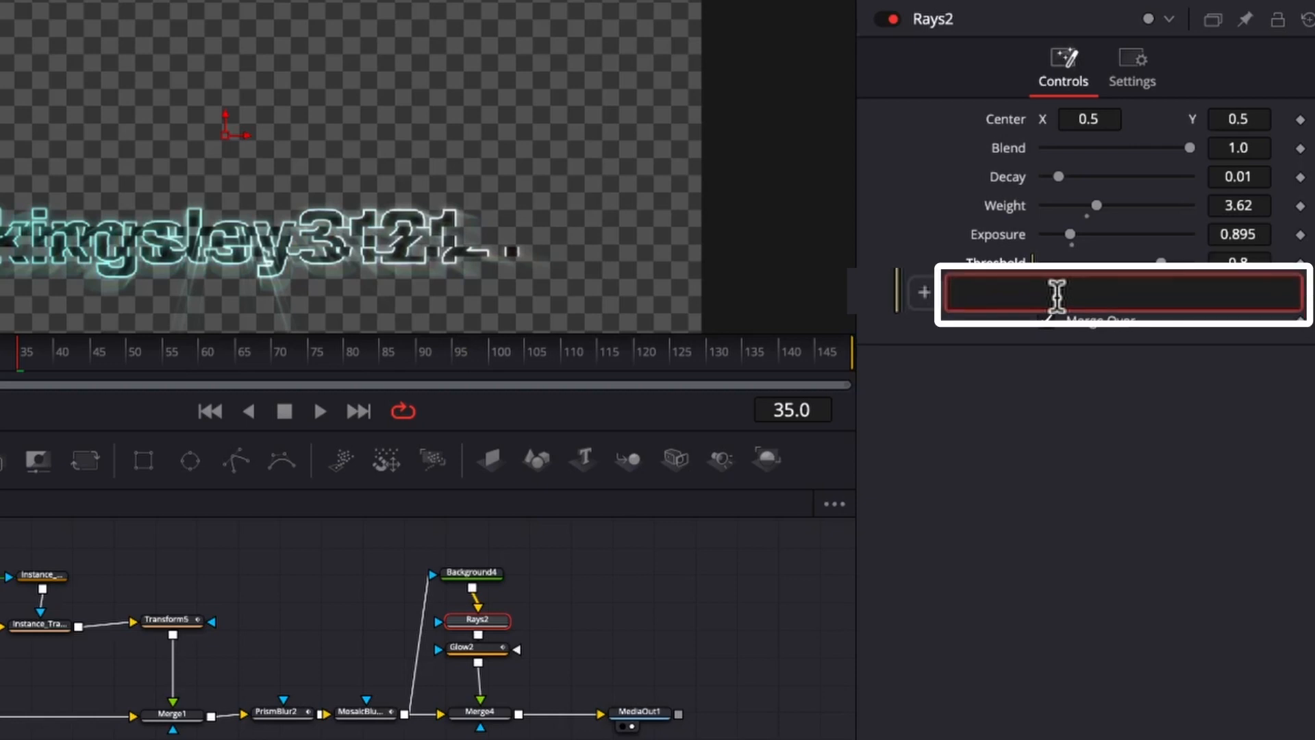
# Enter iif(Glow2.glow>0,0,1) as the expression driving Rays2's Threshold
pyautogui.write('iif(Glo')
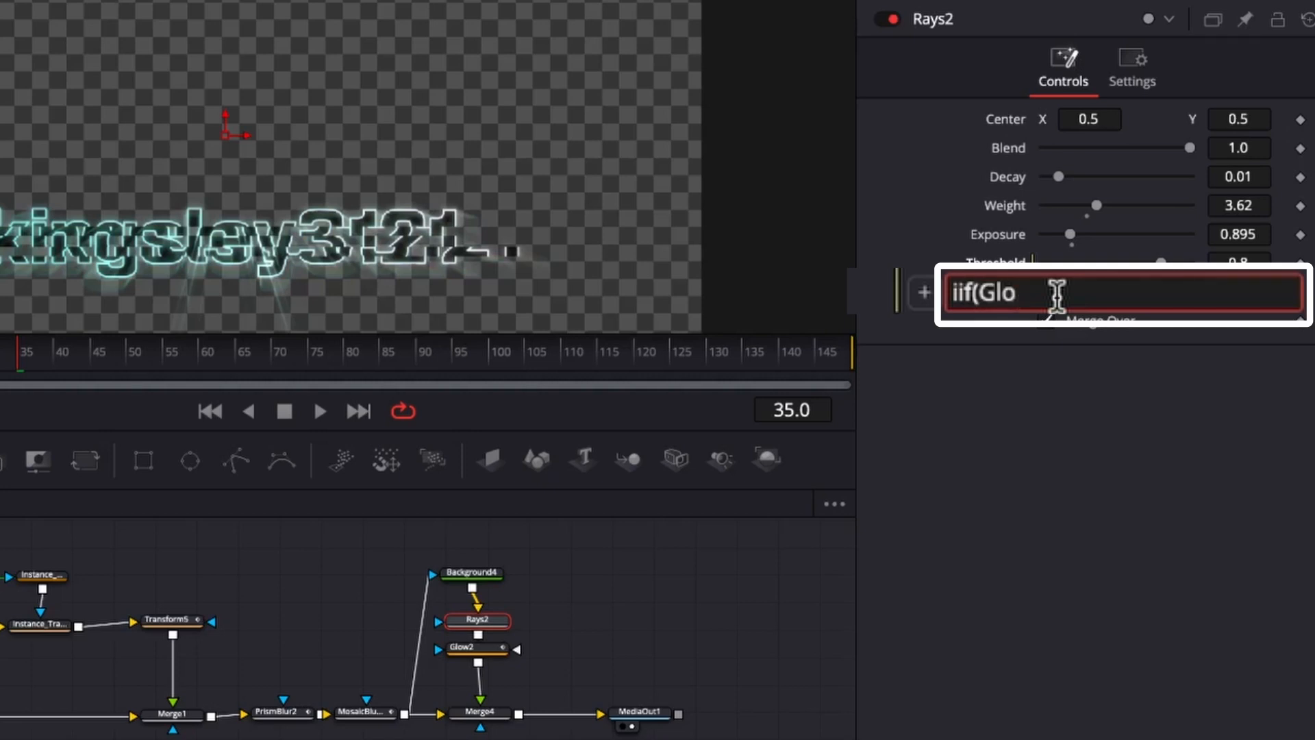
pyautogui.write('w2.')
pyautogui.click(477, 647)
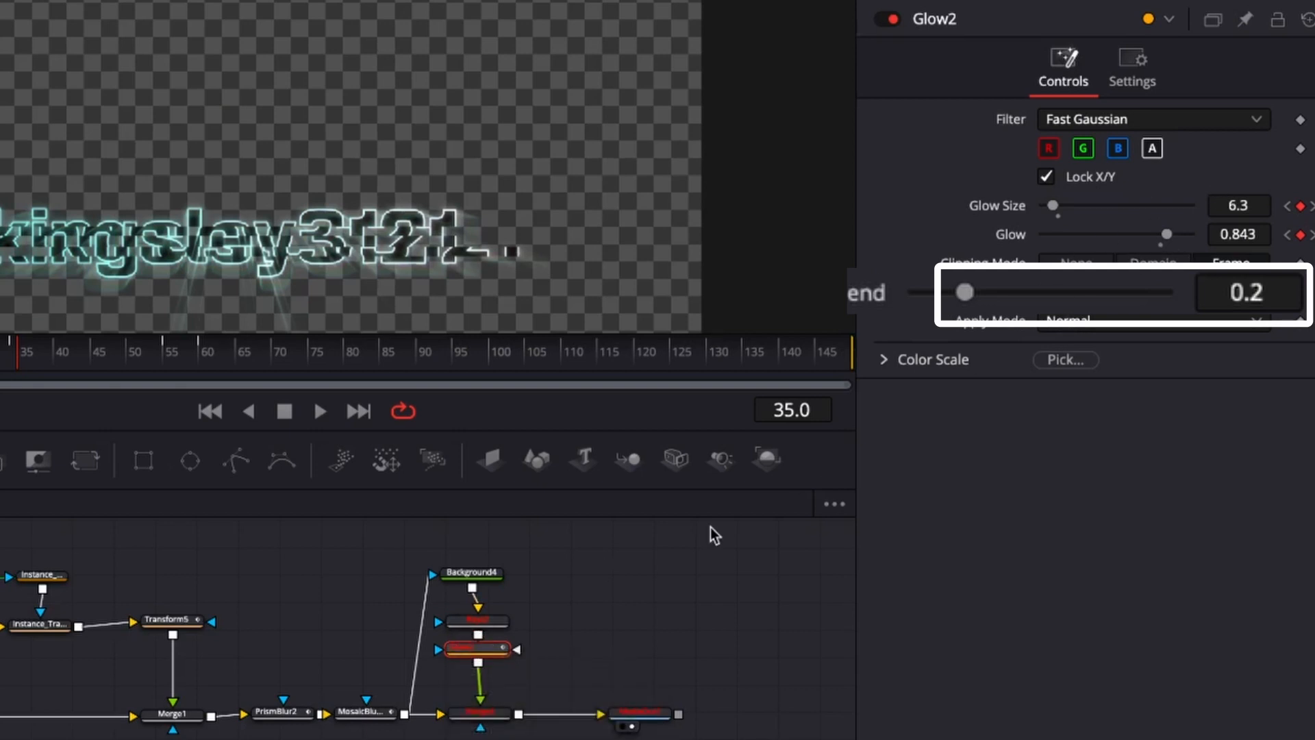
pyautogui.click(478, 621)
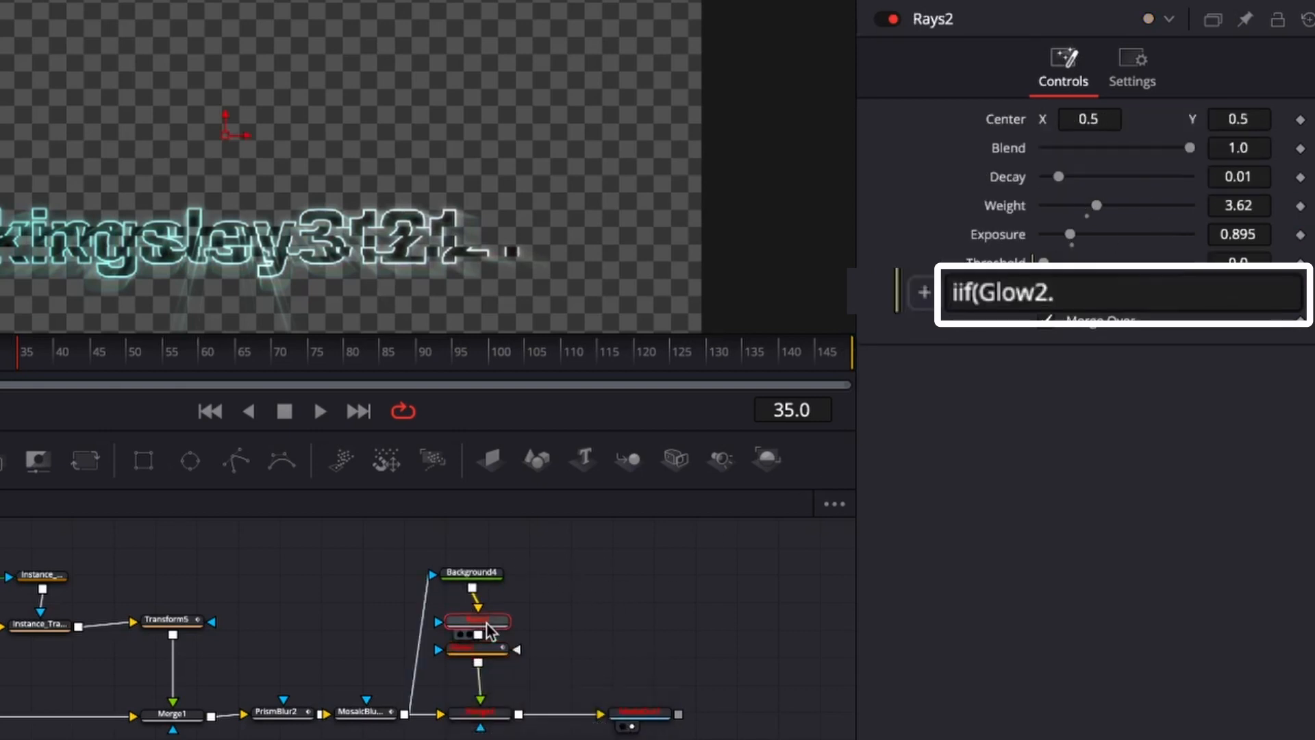
pyautogui.click(1076, 296)
pyautogui.write('glow>0')
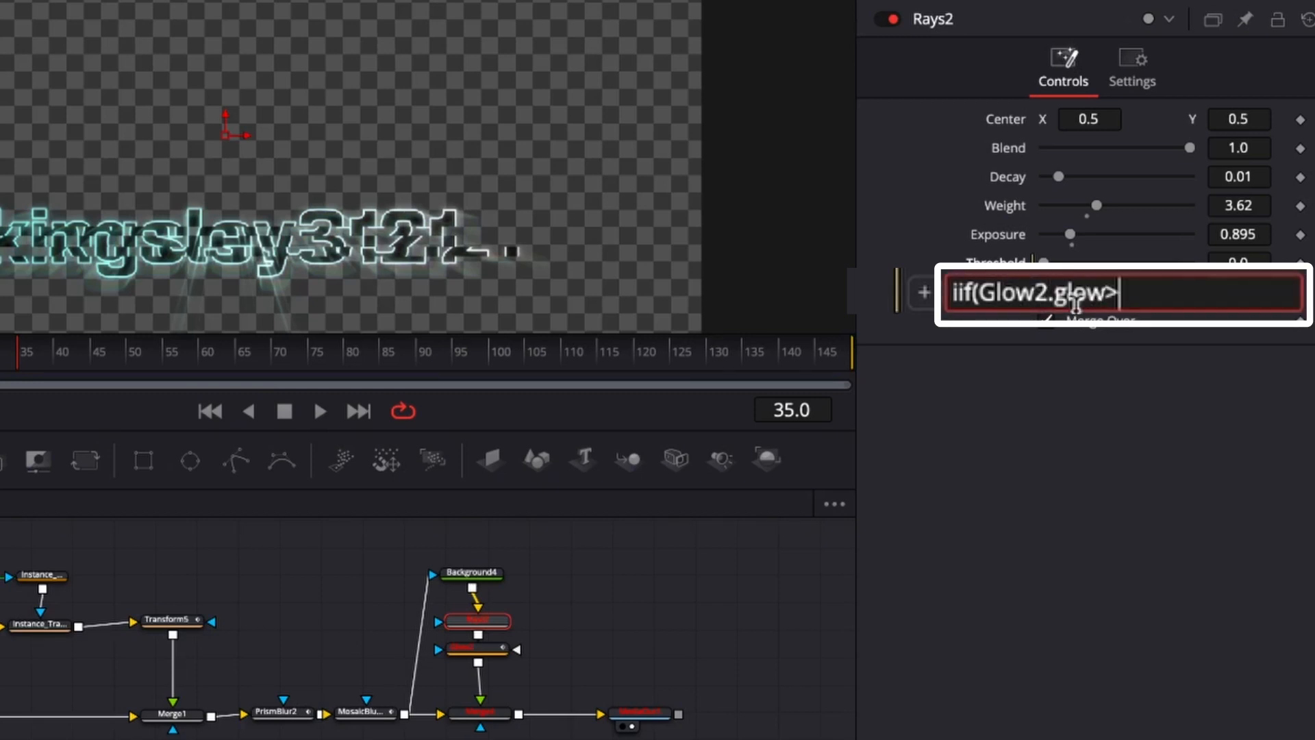
pyautogui.write(',0,1')
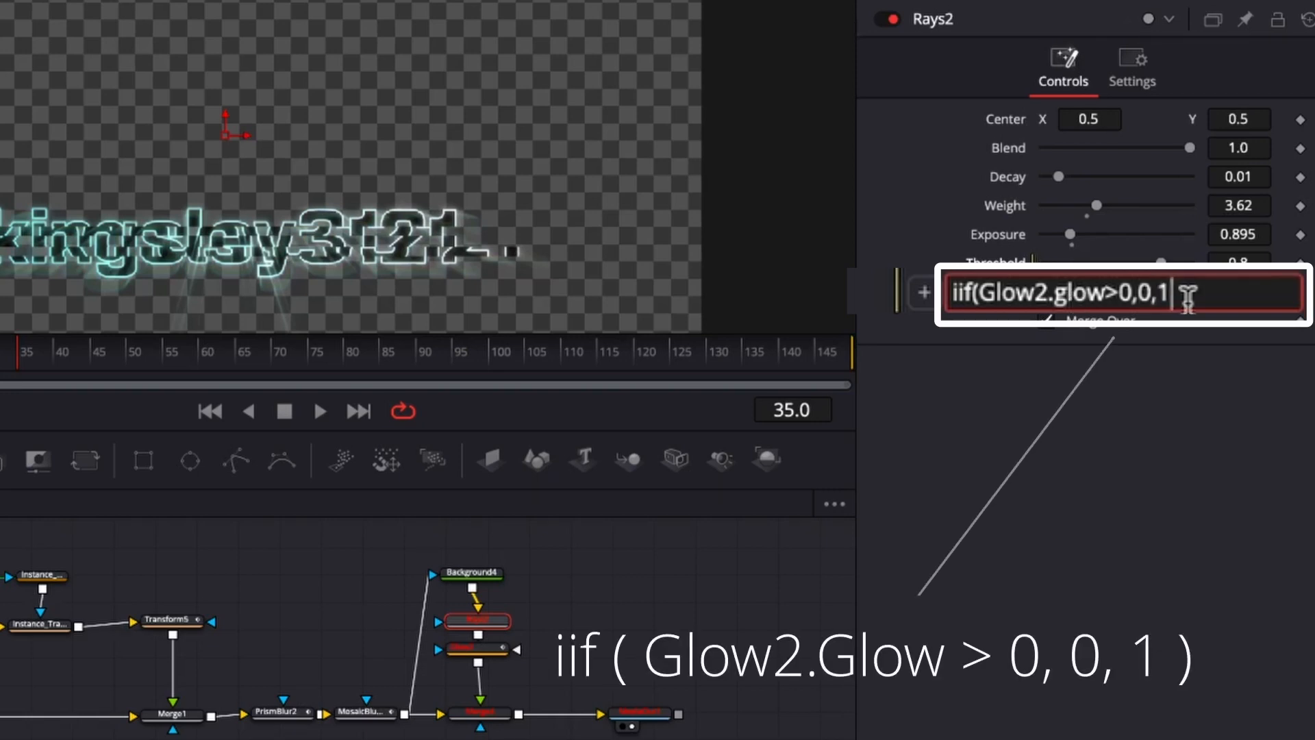
pyautogui.write(')')
pyautogui.press('Return')
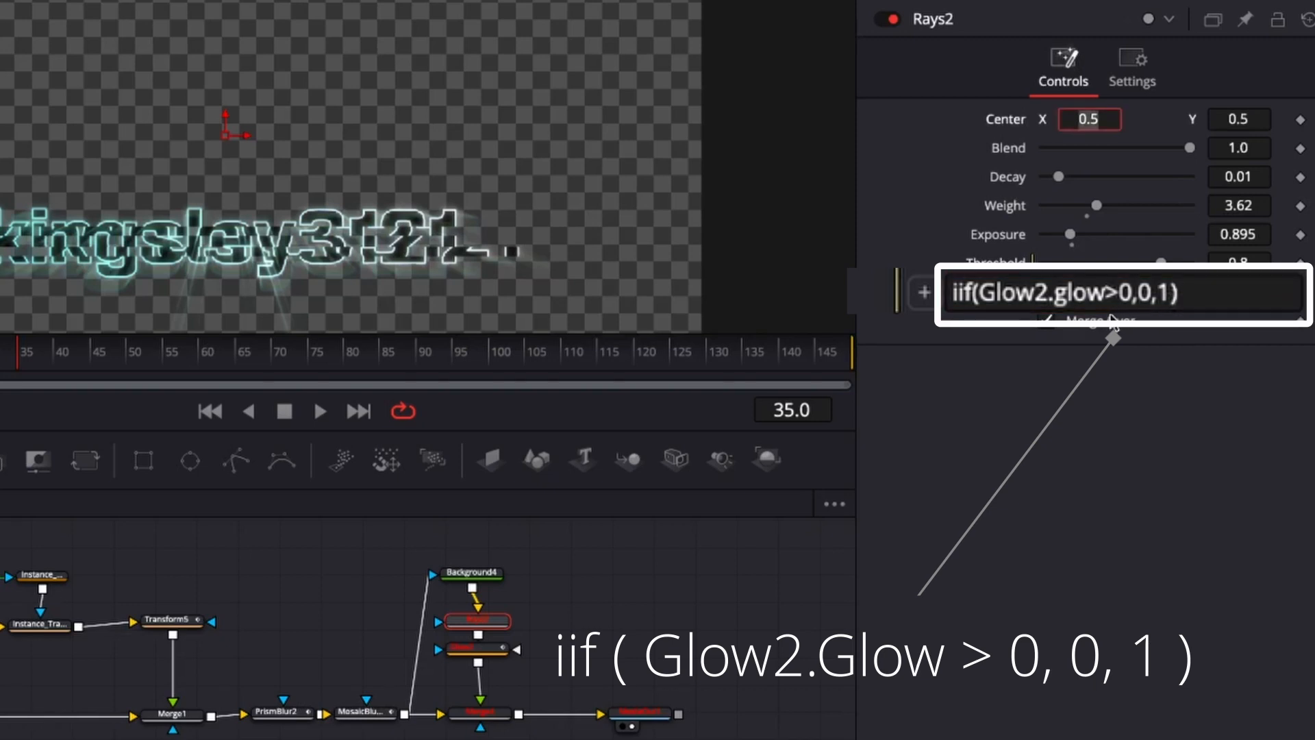
# Correct Rays2's Threshold expression to iif(Glow2.Glow>0,0,1) and scrub to frame 60 to check the rays
pyautogui.click(1068, 295)
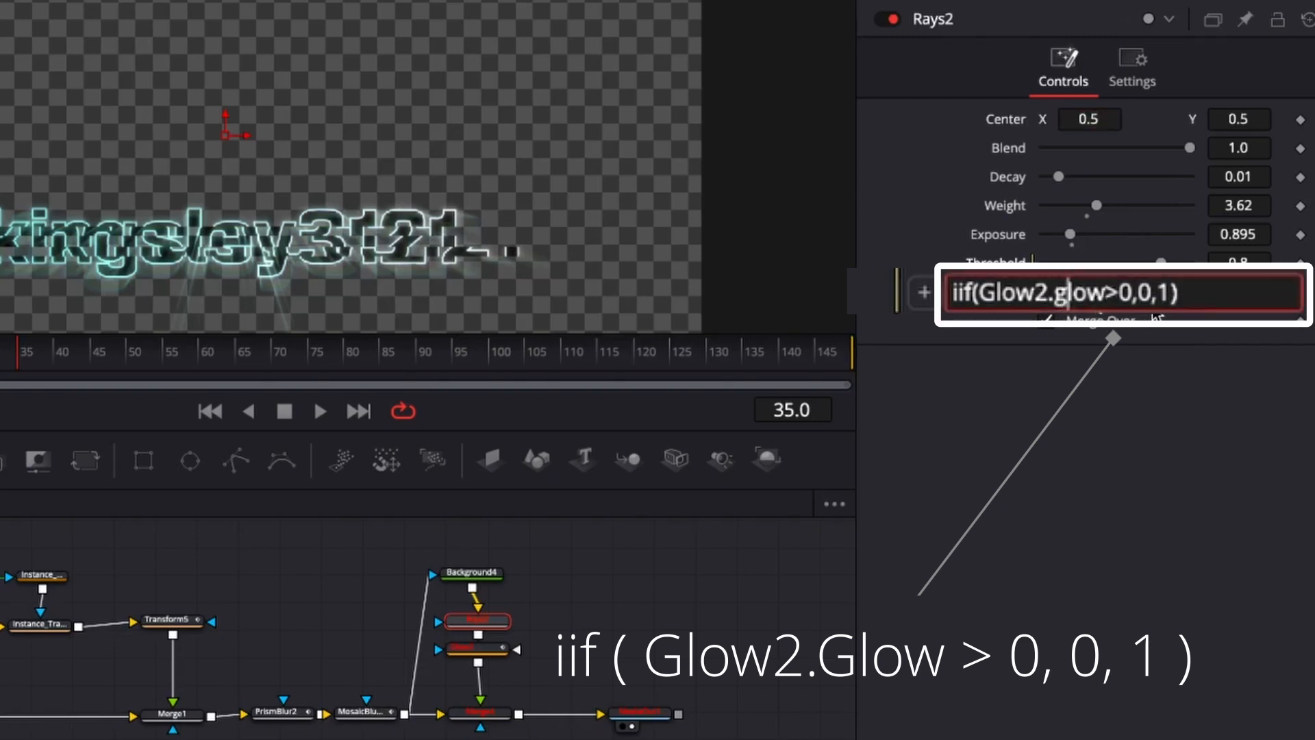
pyautogui.press('BackSpace')
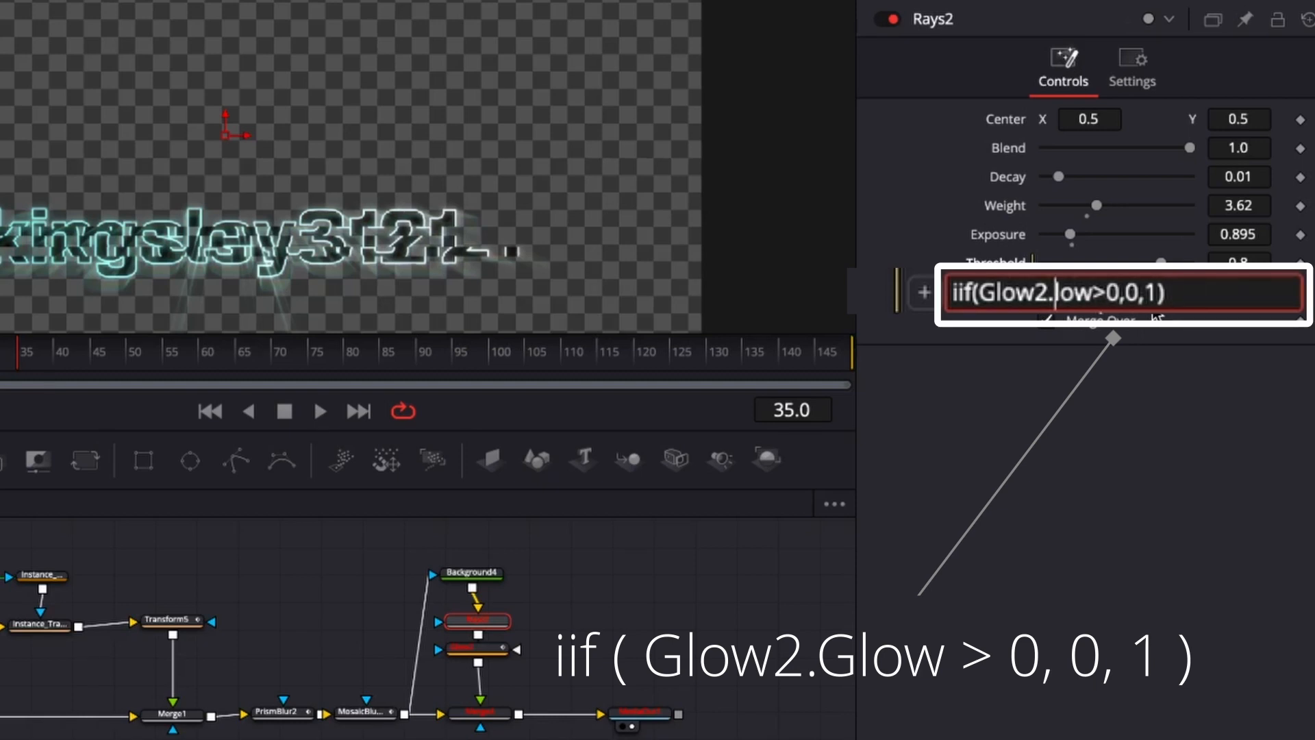
pyautogui.write('G')
pyautogui.press('Return')
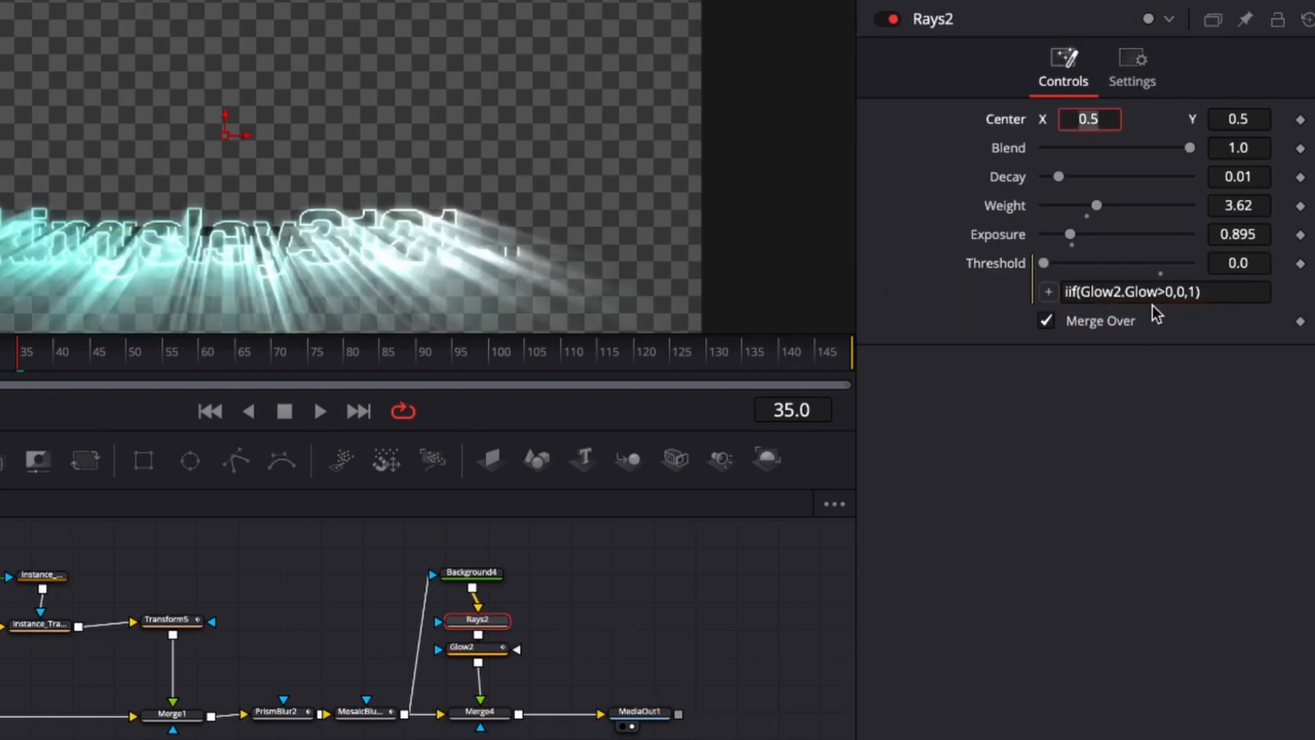
pyautogui.moveTo(120, 356); pyautogui.dragTo(179, 375)
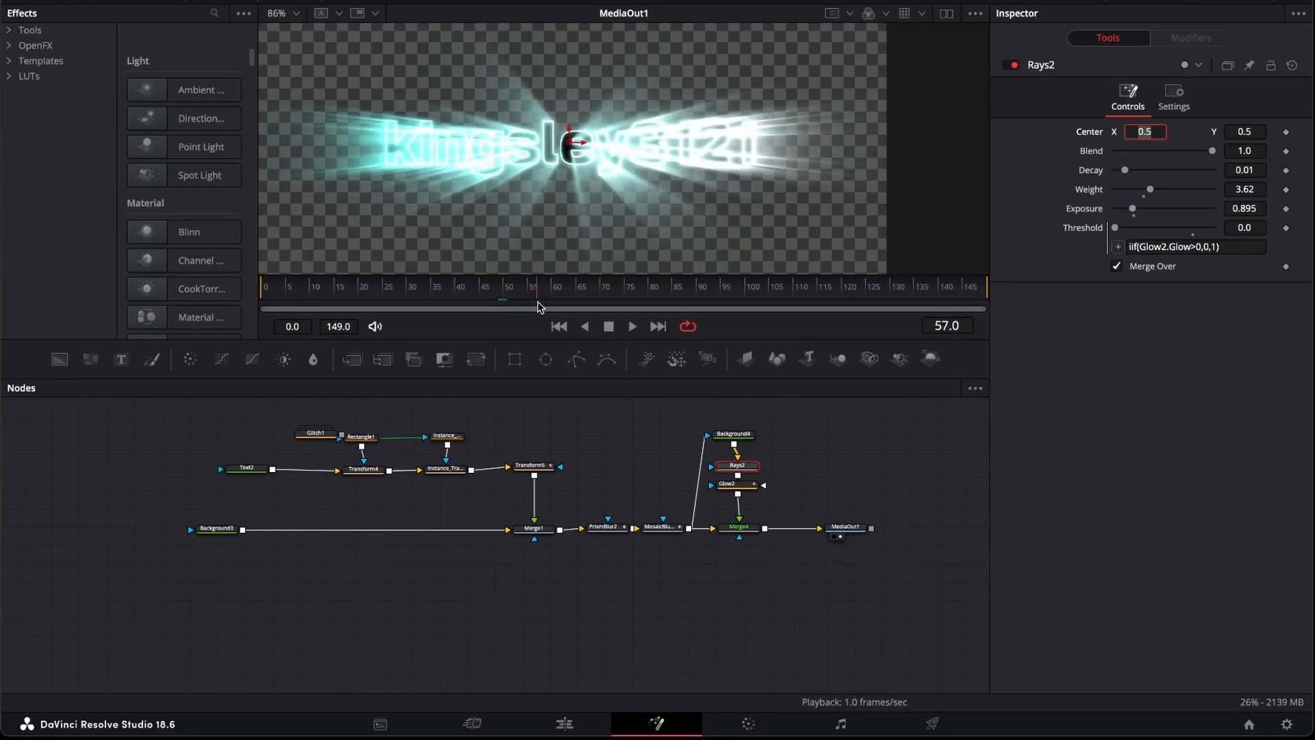
pyautogui.moveTo(537, 306)
pyautogui.mouseDown()
pyautogui.moveTo(576, 310)
pyautogui.moveTo(345, 310)
pyautogui.moveTo(555, 309)
pyautogui.mouseUp()
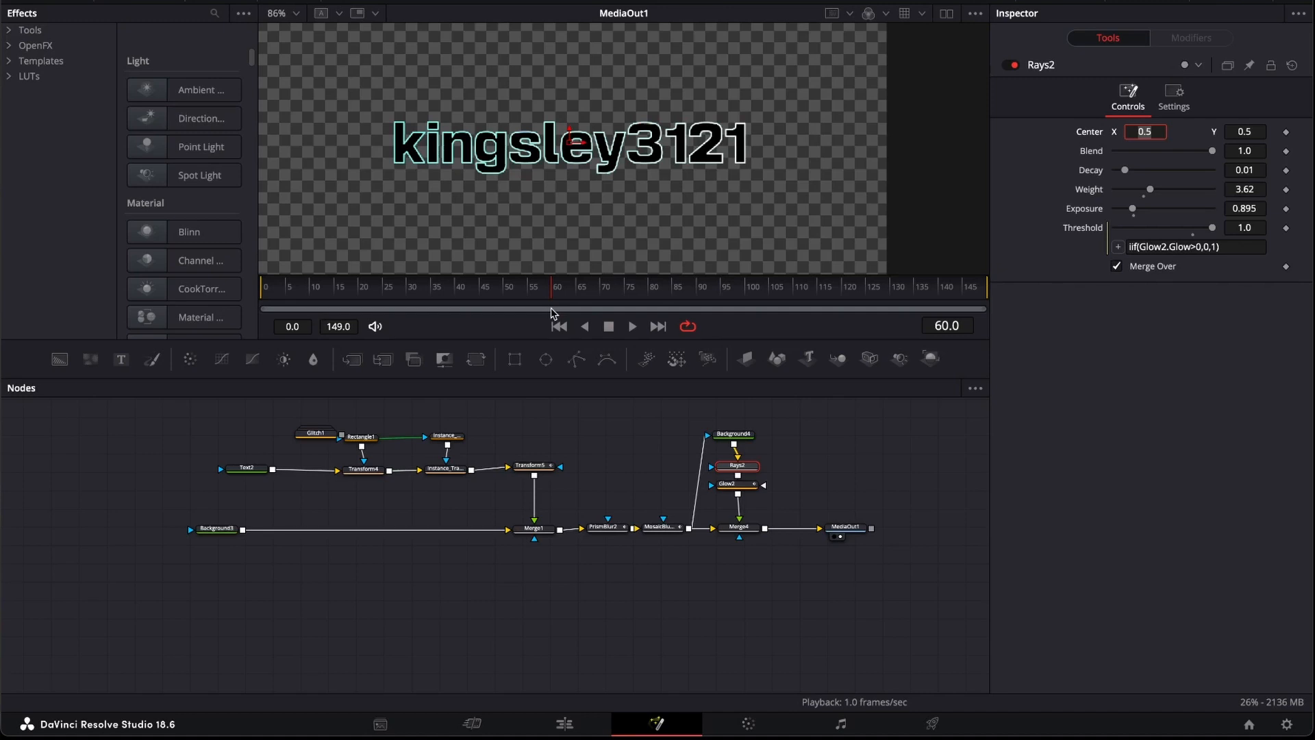
# Colour Text2's first shading element turquoise and keyframe its Appearance at frames 35 and 40, switching between text fill and text outline
pyautogui.moveTo(554, 293); pyautogui.dragTo(436, 293)
pyautogui.click(249, 473)
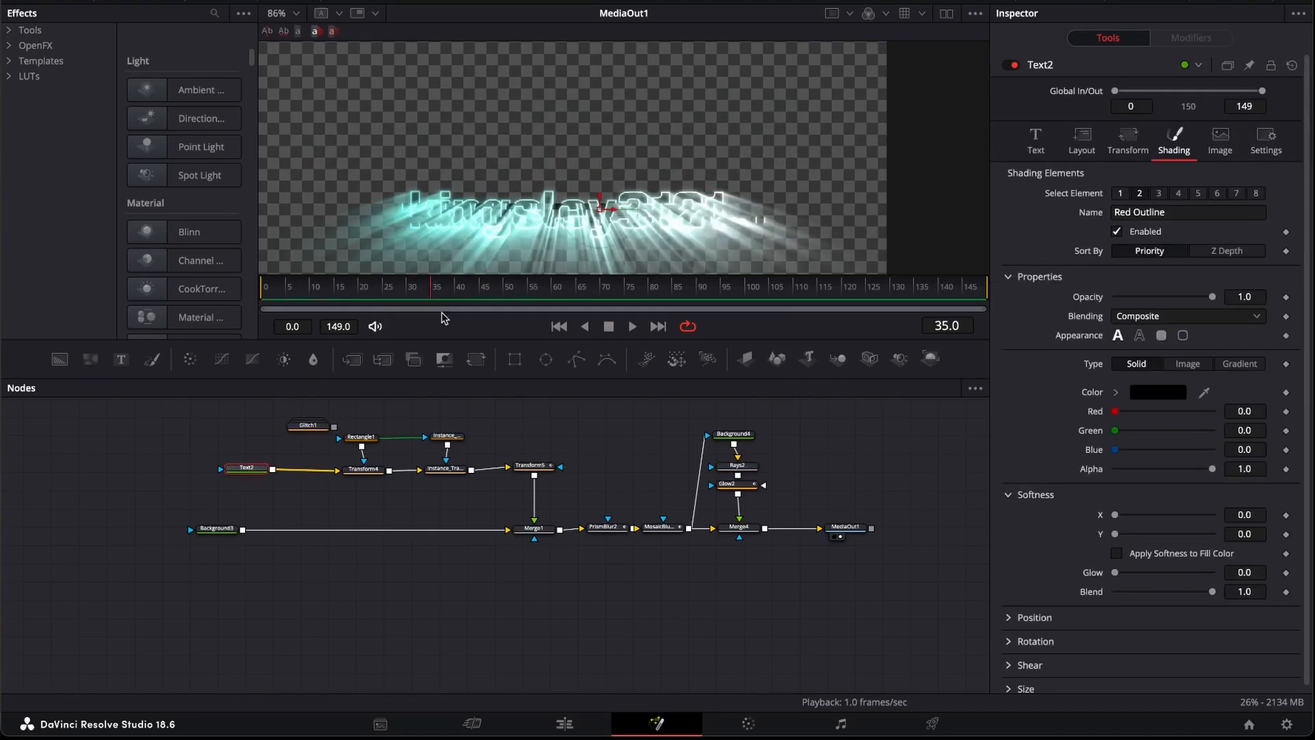
pyautogui.click(457, 295)
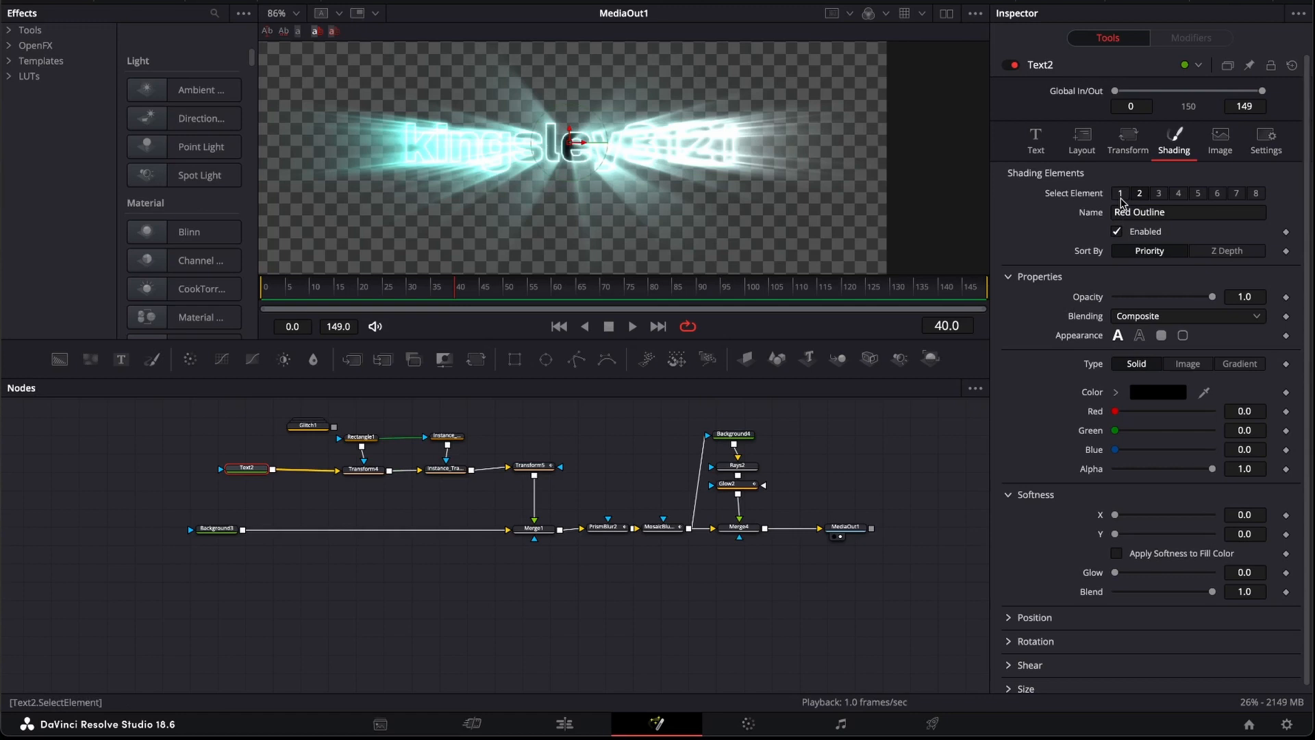
pyautogui.click(1121, 196)
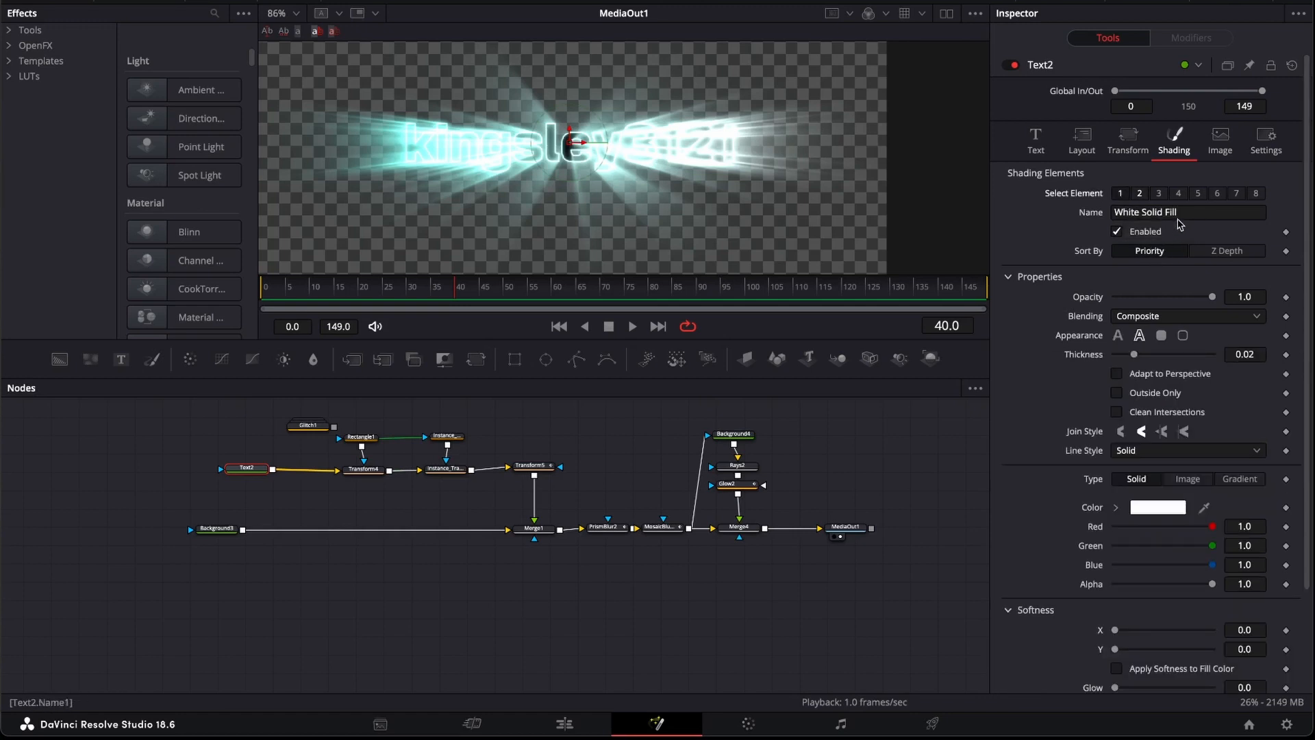
pyautogui.click(1164, 510)
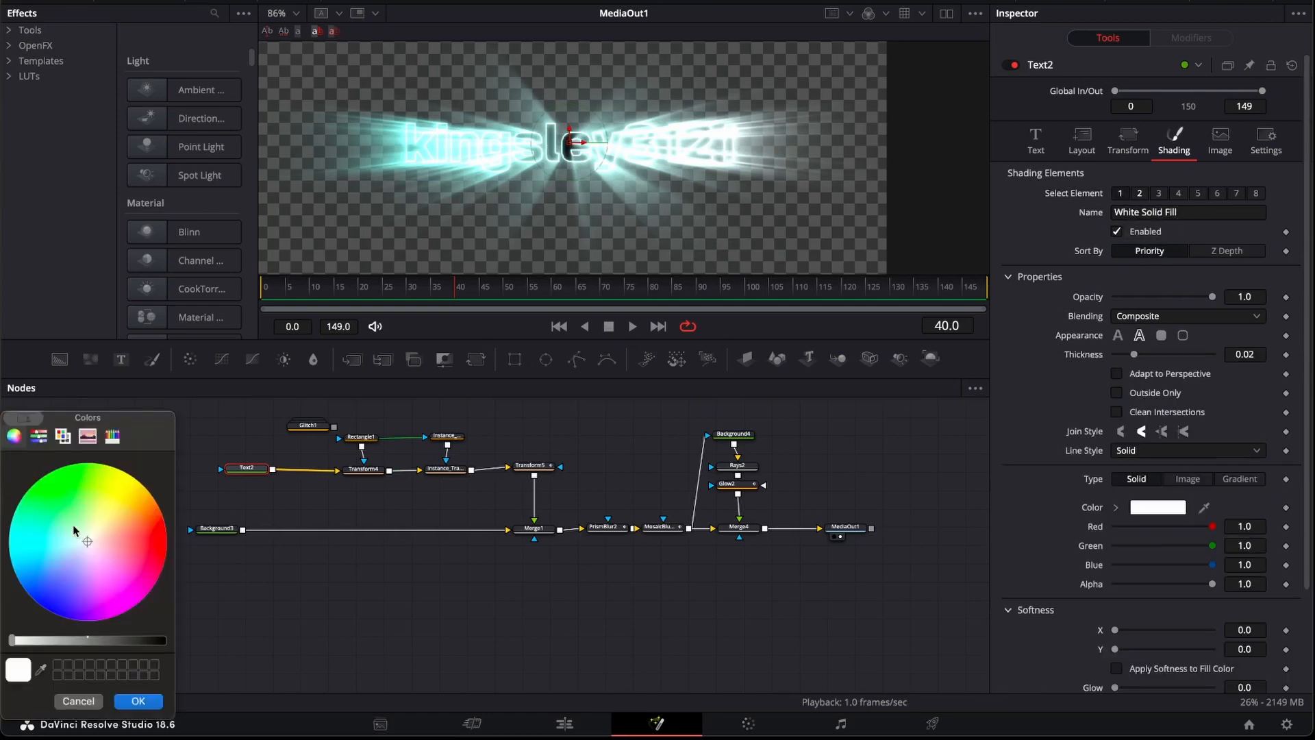
pyautogui.click(41, 540)
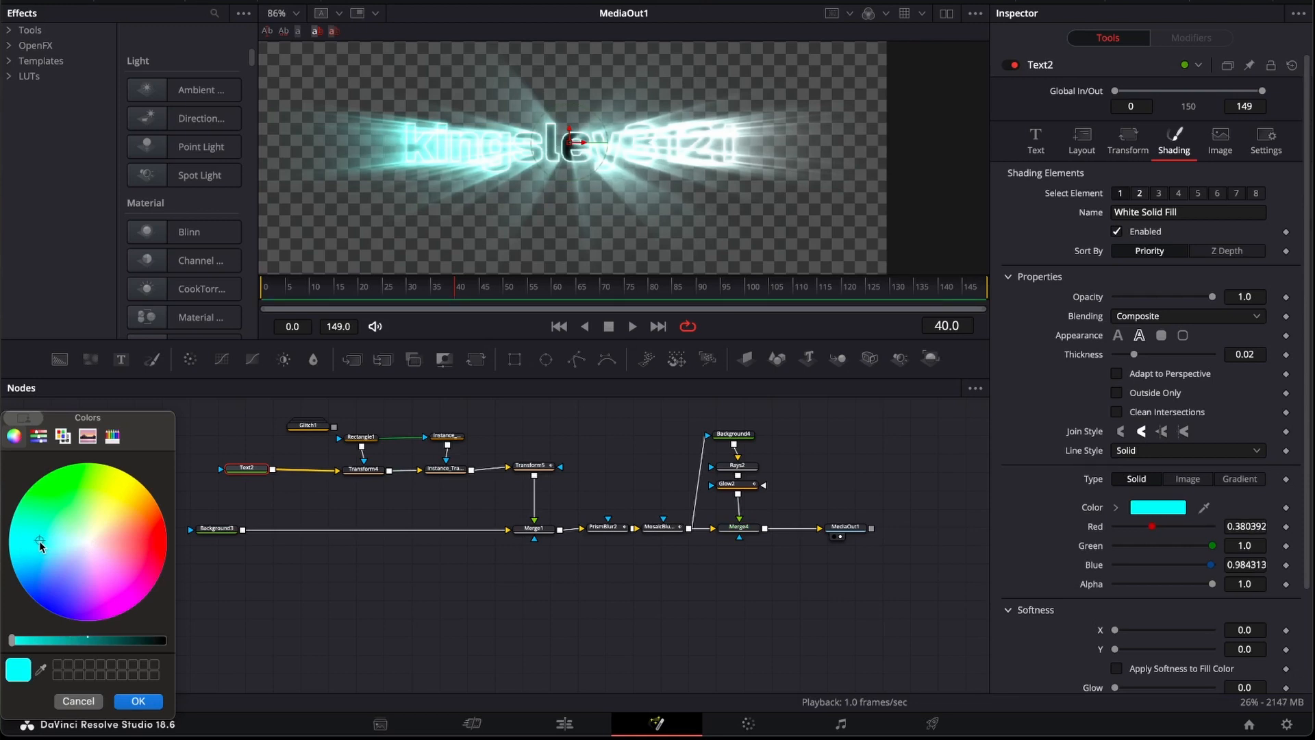
pyautogui.click(139, 701)
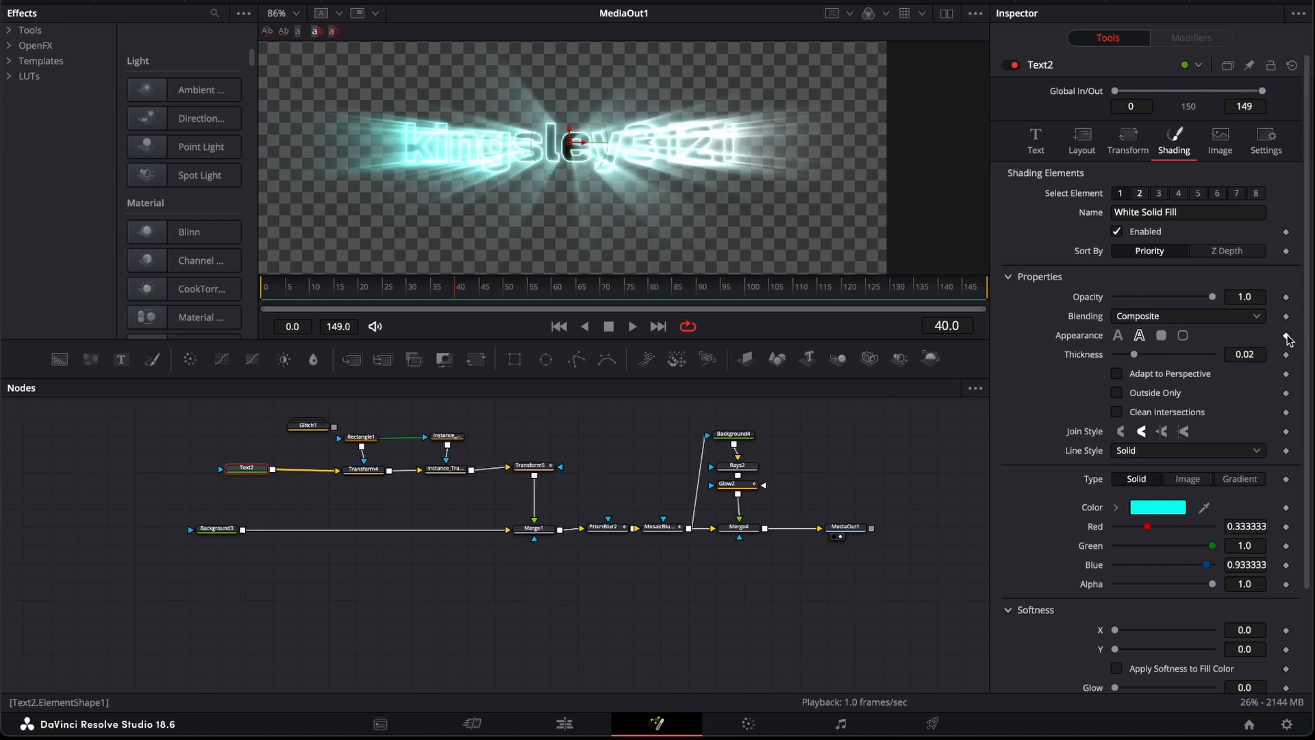
pyautogui.moveTo(455, 299); pyautogui.dragTo(580, 310)
pyautogui.click(1118, 336)
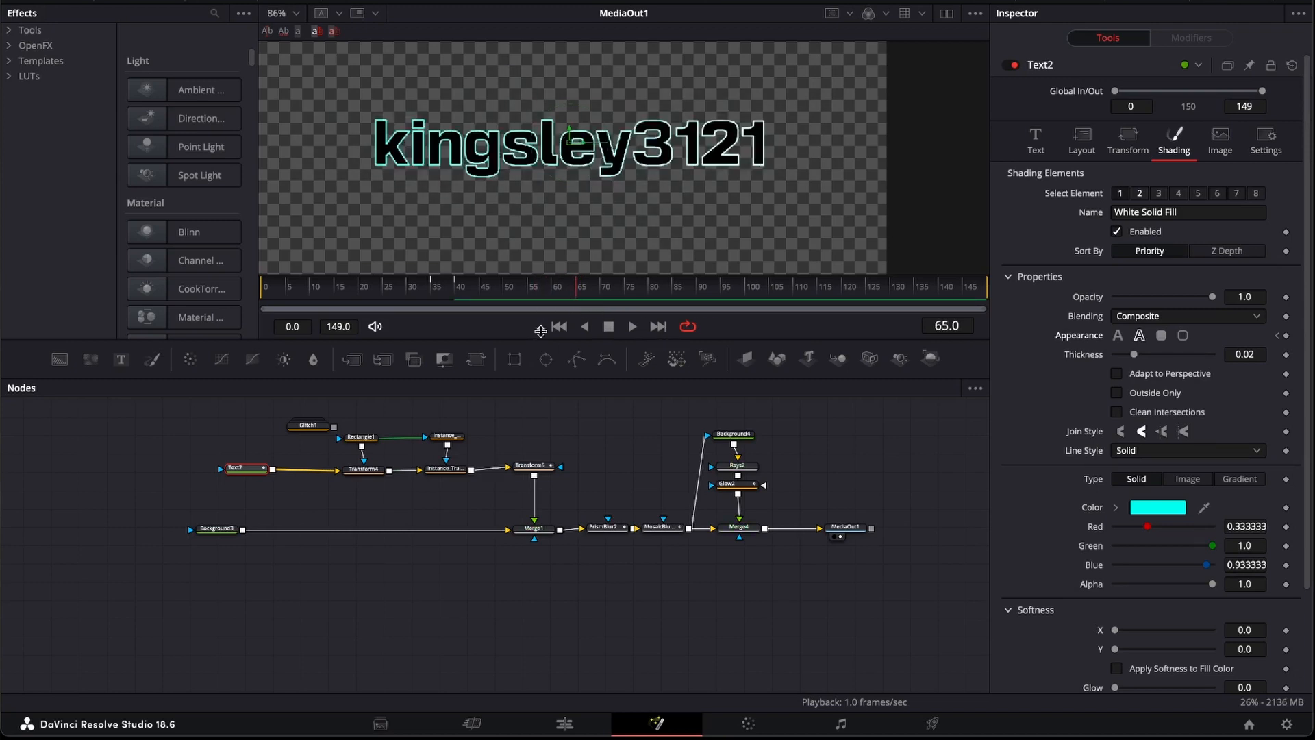
# Make room before MediaOut1 and insert a Camera Shake node right after Merge4
pyautogui.moveTo(848, 527); pyautogui.dragTo(902, 528)
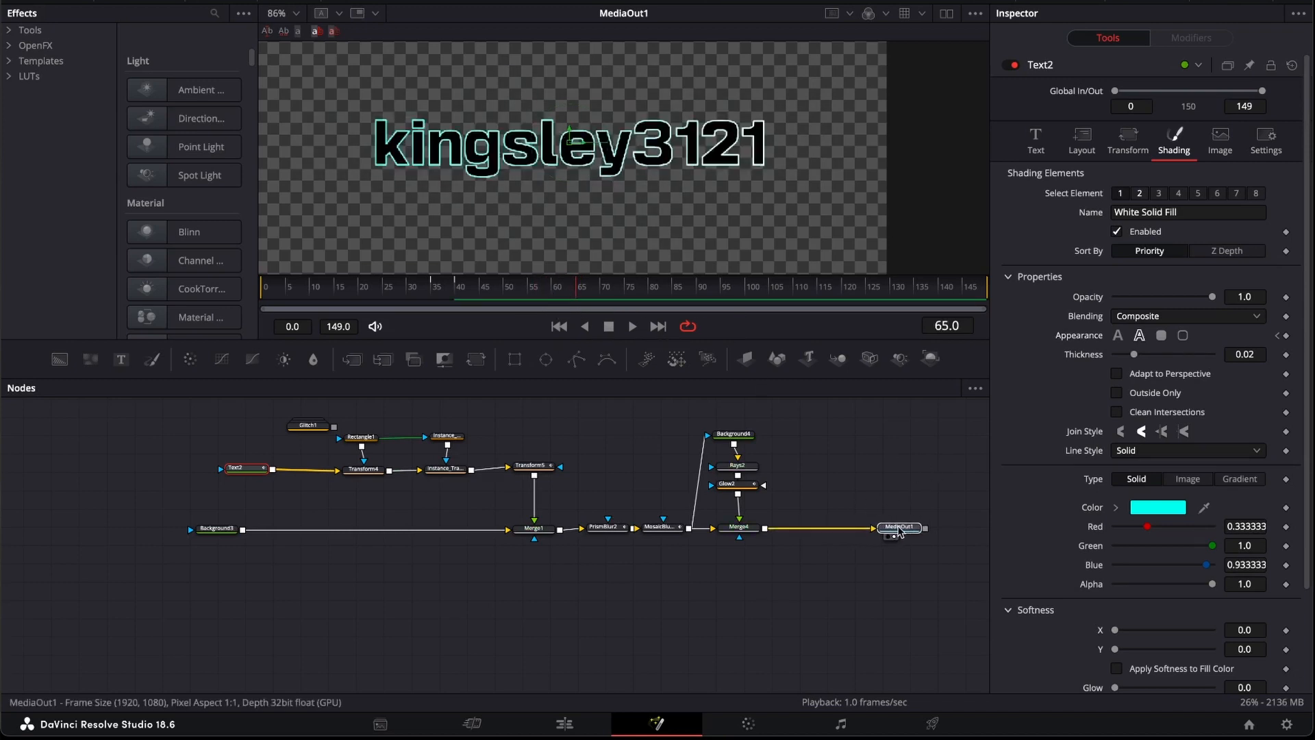
pyautogui.click(739, 527)
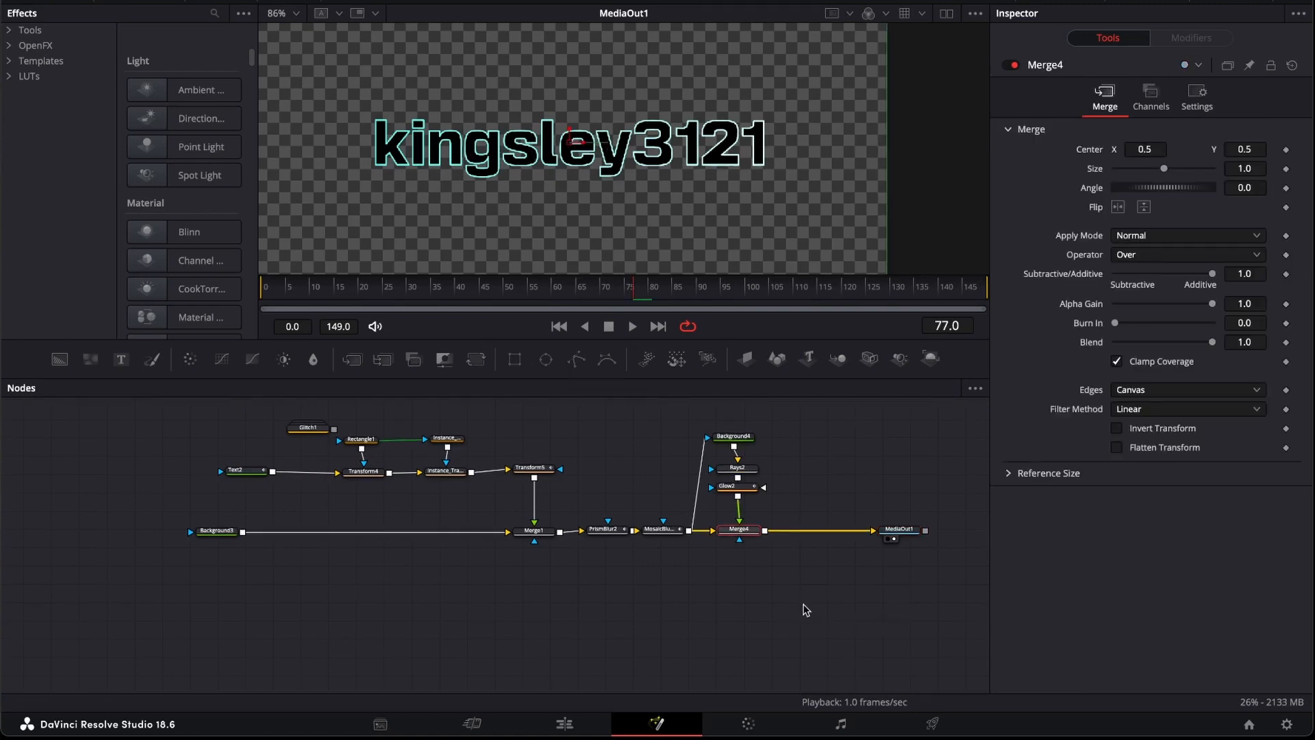
pyautogui.hotkey('shift', 'space')
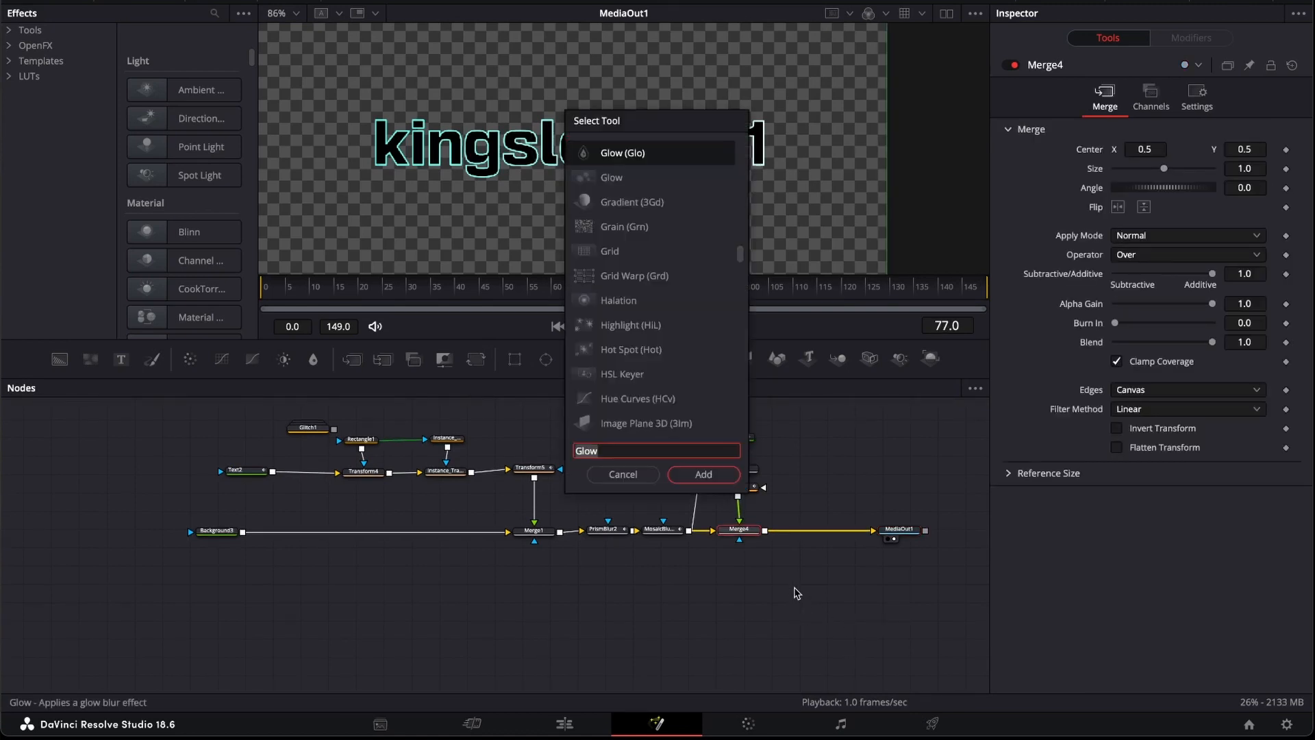
pyautogui.write('cam')
pyautogui.click(696, 475)
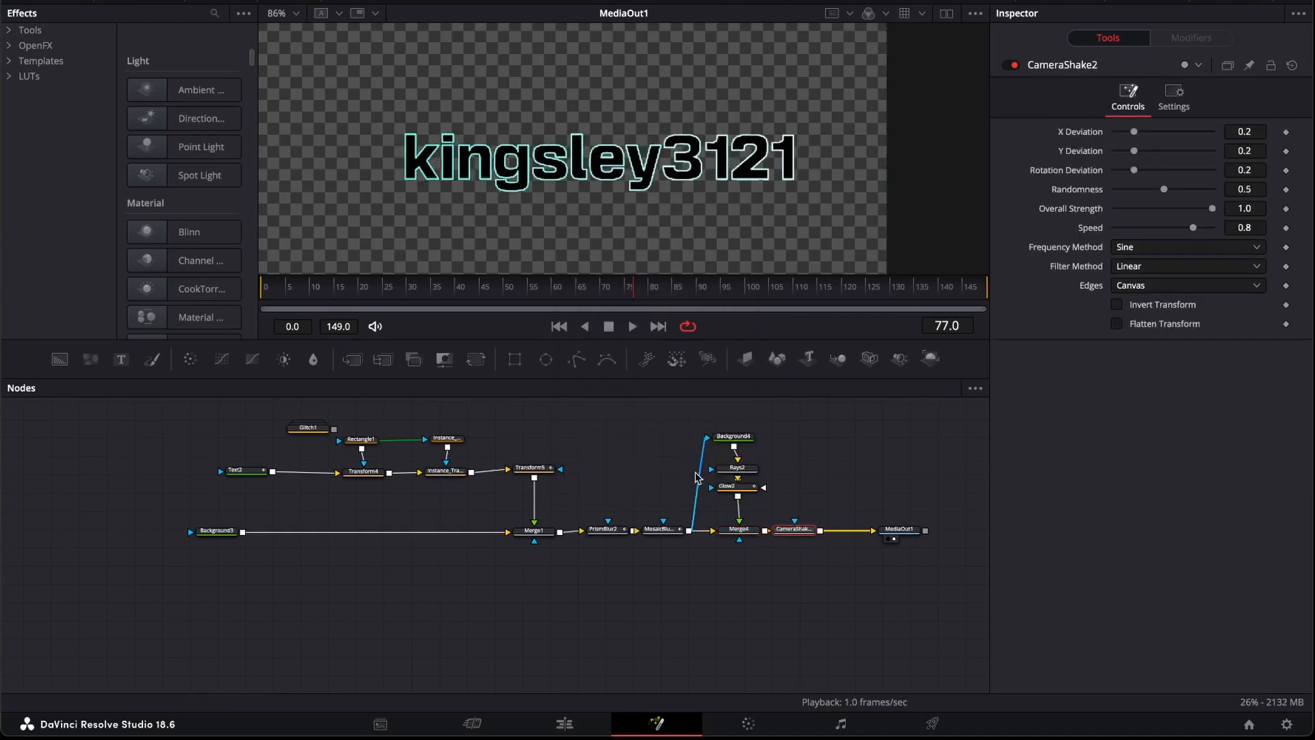
# Set CameraShake2's Y Deviation to 0.047, Rotation Deviation to 0.102, Randomness to 0.622, Overall Strength to 0.882 and Speed to 0.819, and preview the shake
pyautogui.click(651, 299)
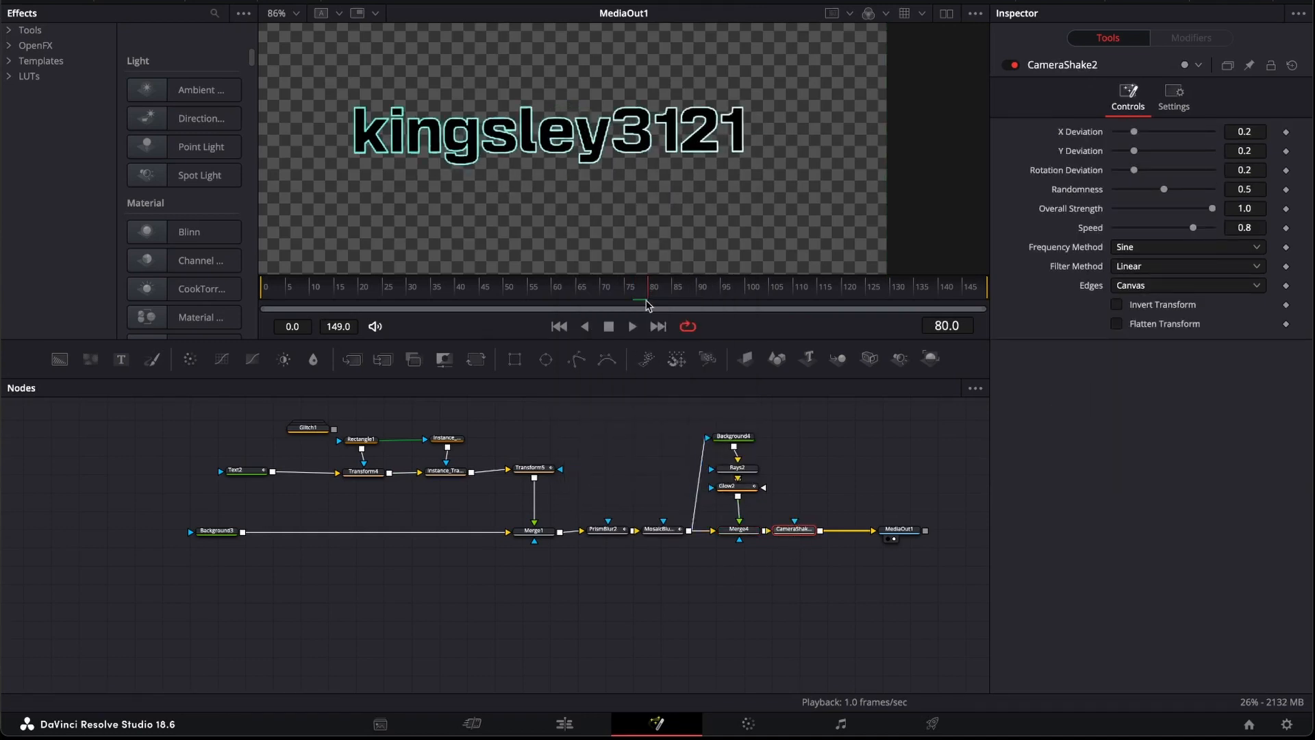
pyautogui.moveTo(1133, 151); pyautogui.dragTo(1122, 157)
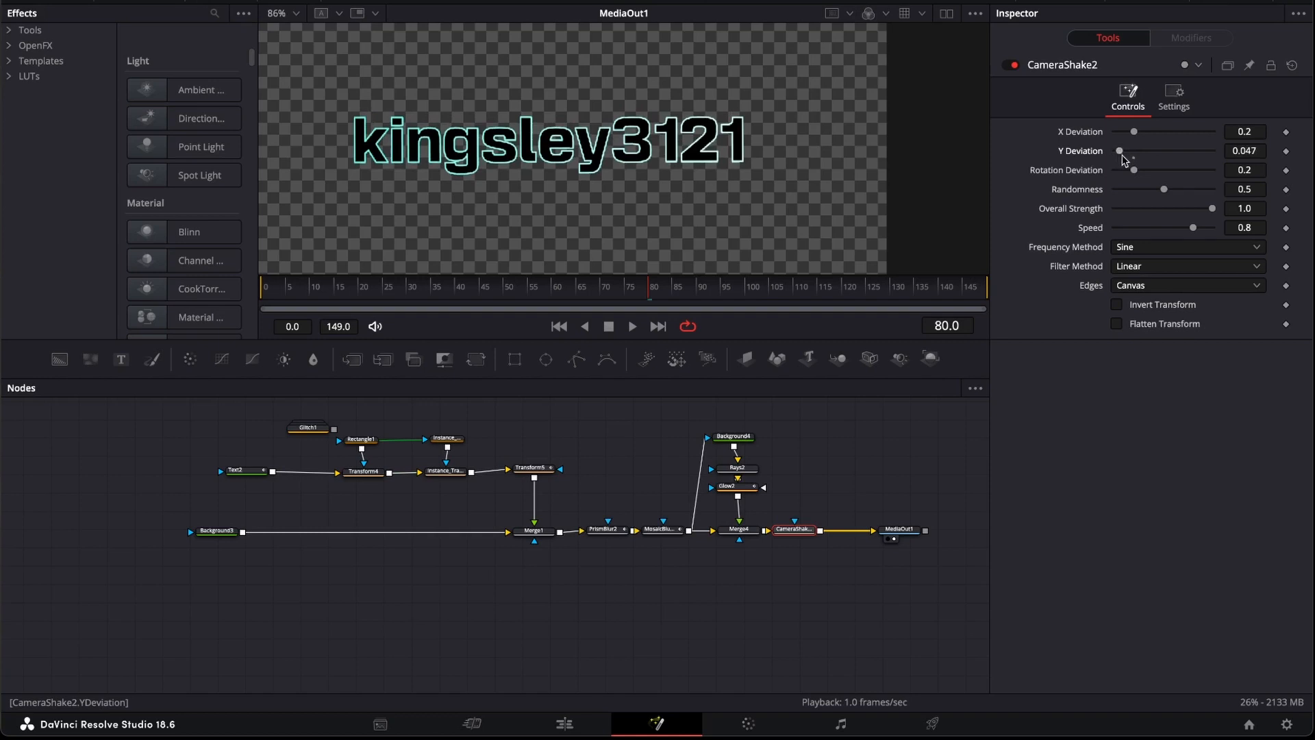
pyautogui.moveTo(1211, 208); pyautogui.dragTo(1209, 216)
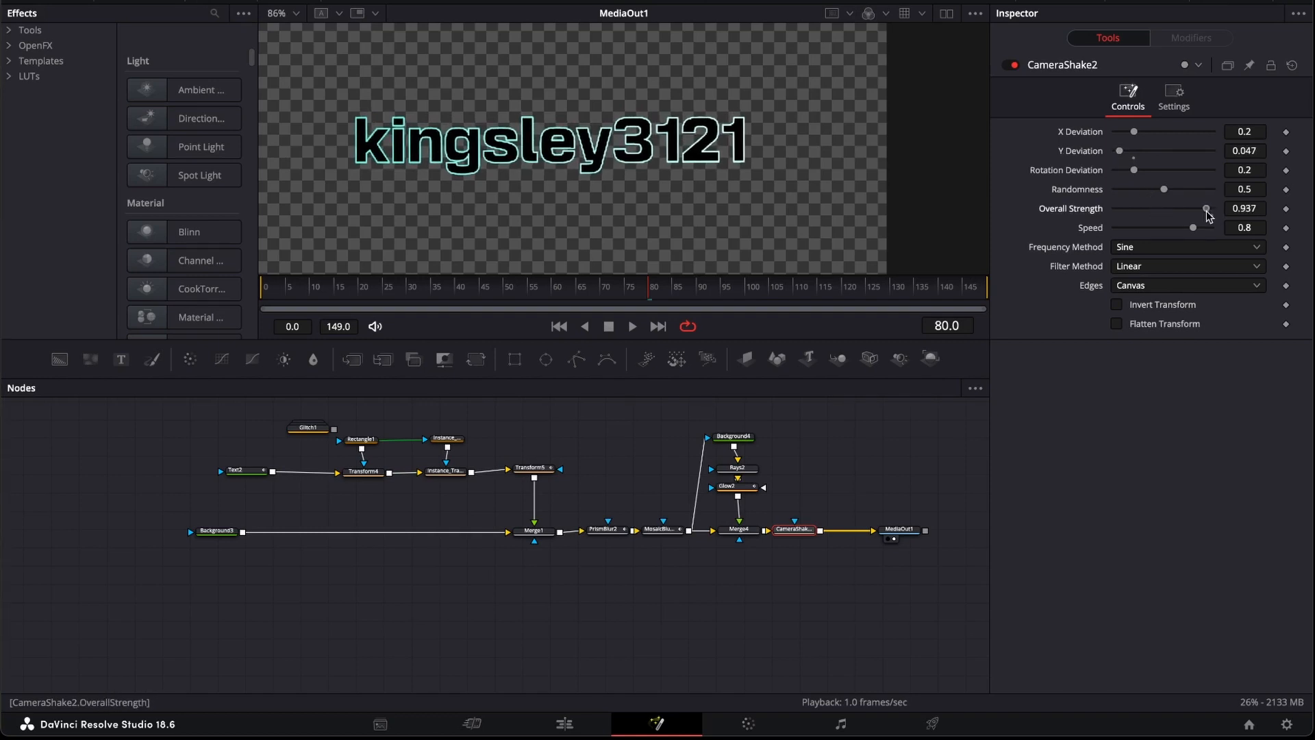
pyautogui.moveTo(1134, 170); pyautogui.dragTo(1195, 228)
pyautogui.moveTo(646, 296); pyautogui.dragTo(615, 295)
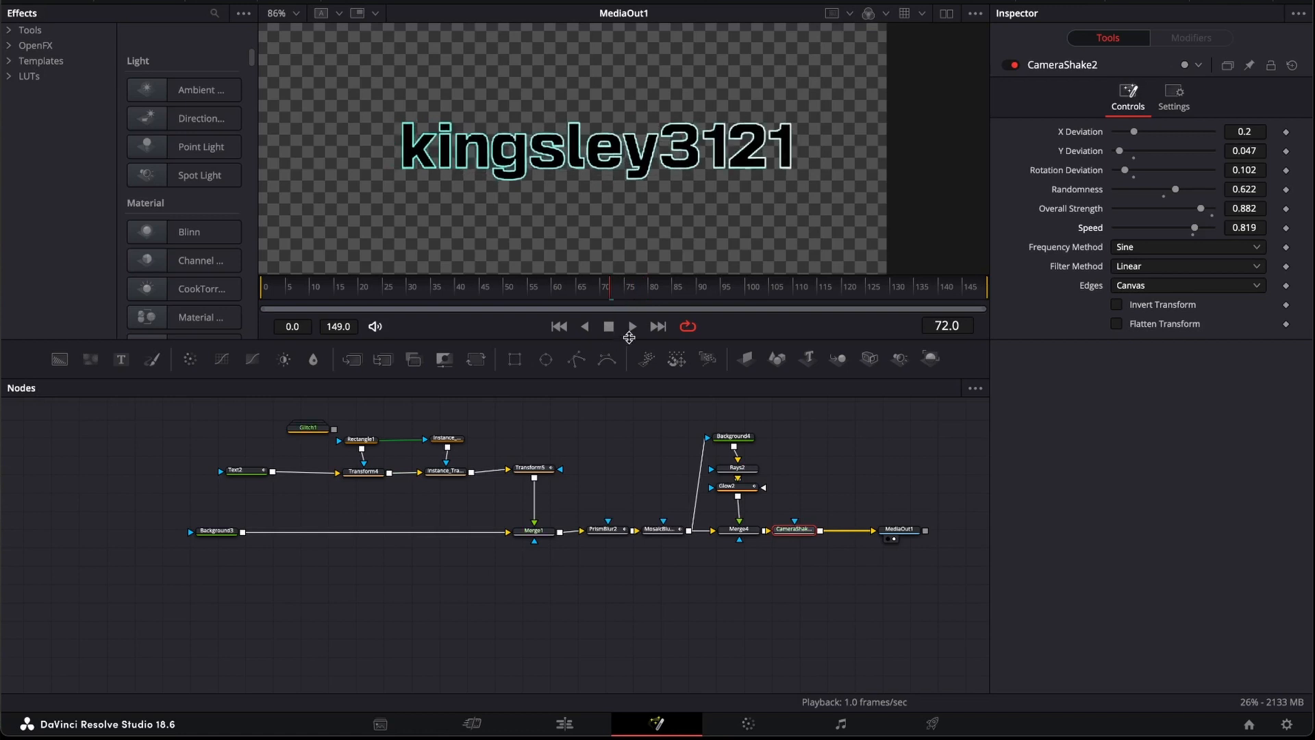
pyautogui.click(632, 327)
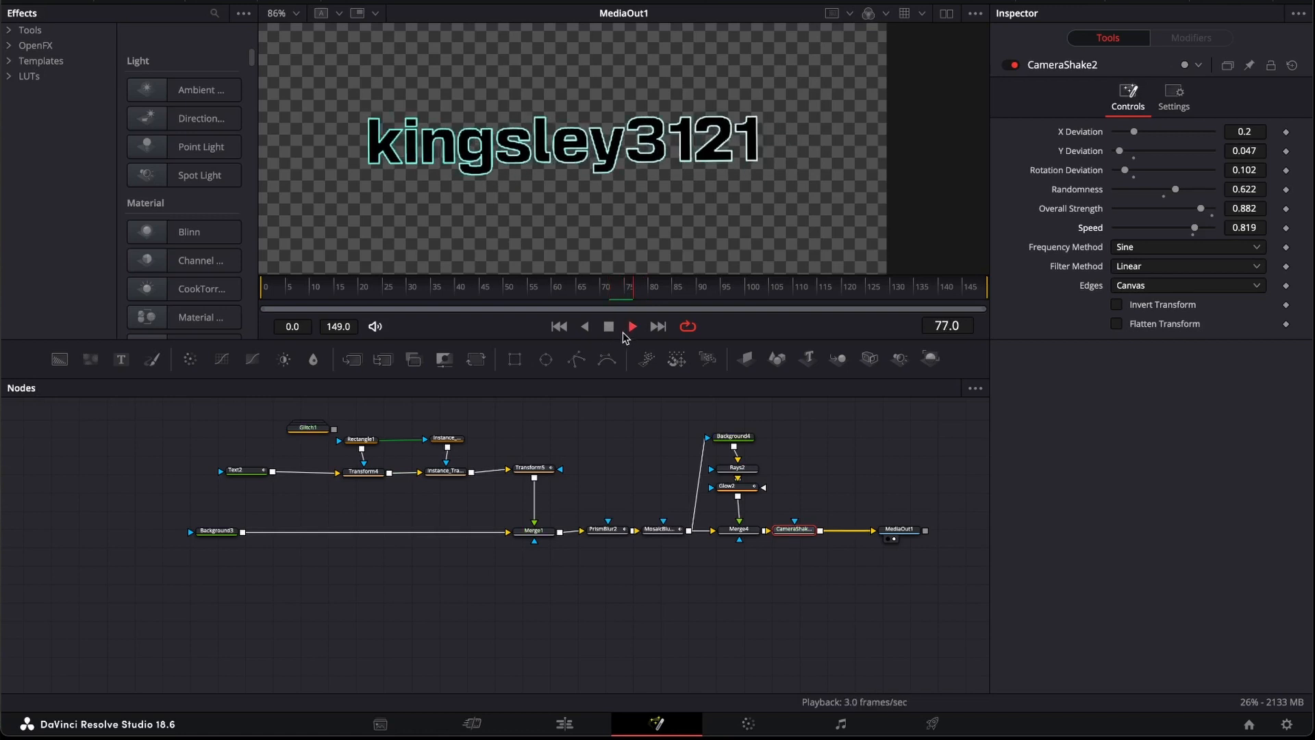
pyautogui.click(610, 328)
# Keyframe CameraShake2's X, Y and Rotation Deviation, Randomness, Overall Strength and Speed at frame 80 with their current values
pyautogui.moveTo(684, 297); pyautogui.dragTo(652, 309)
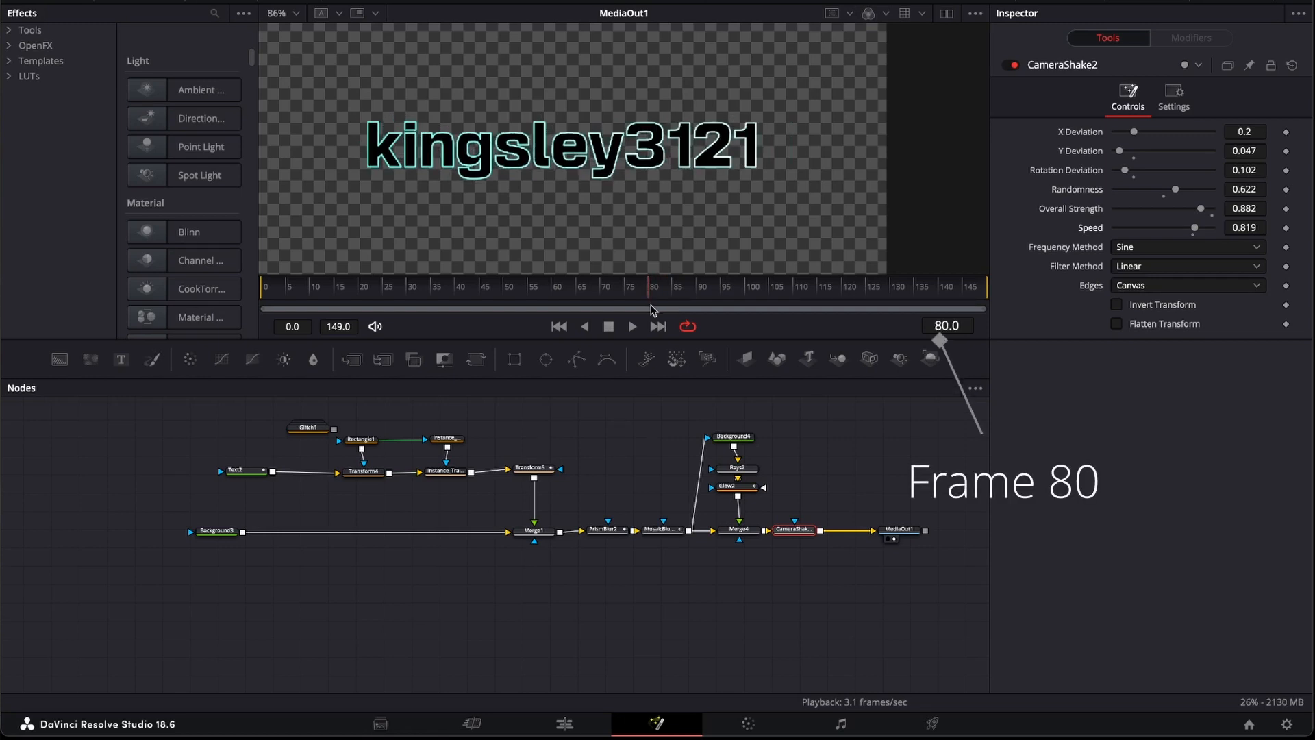
pyautogui.click(1286, 133)
pyautogui.click(1286, 151)
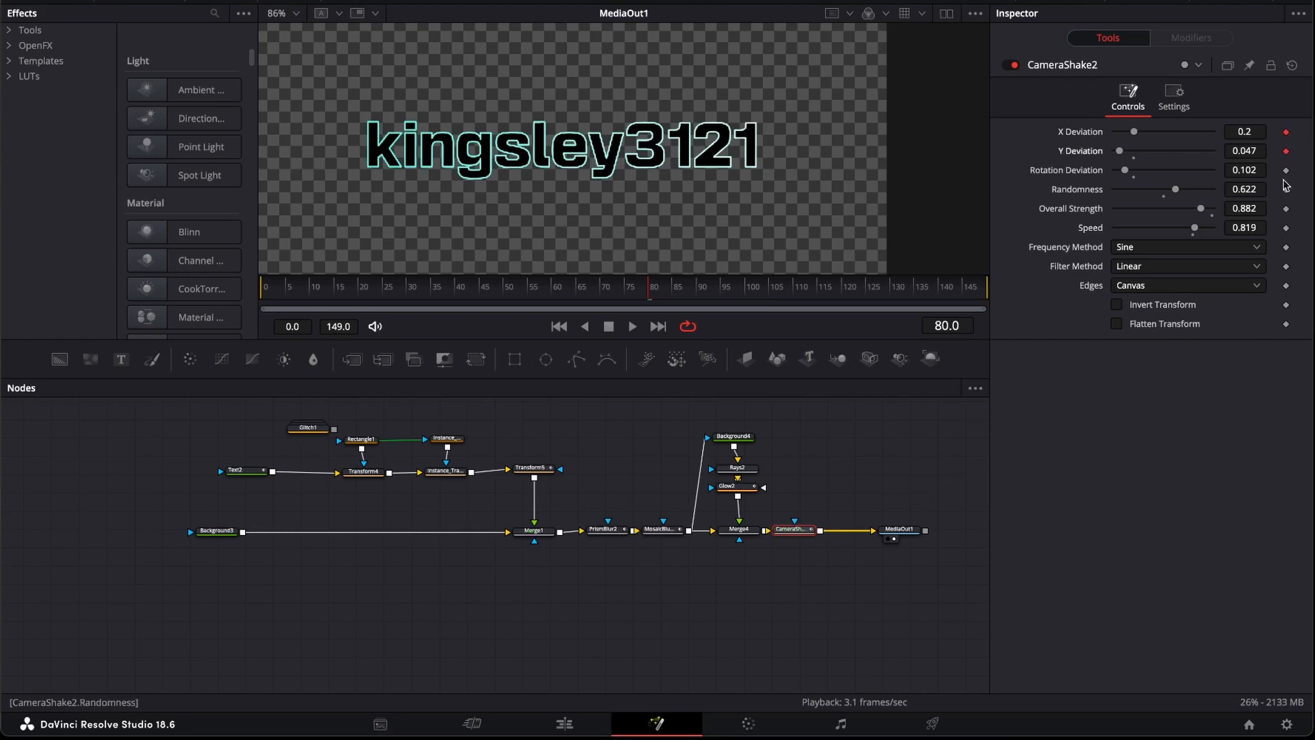
pyautogui.click(1286, 170)
pyautogui.click(1286, 190)
pyautogui.click(1286, 209)
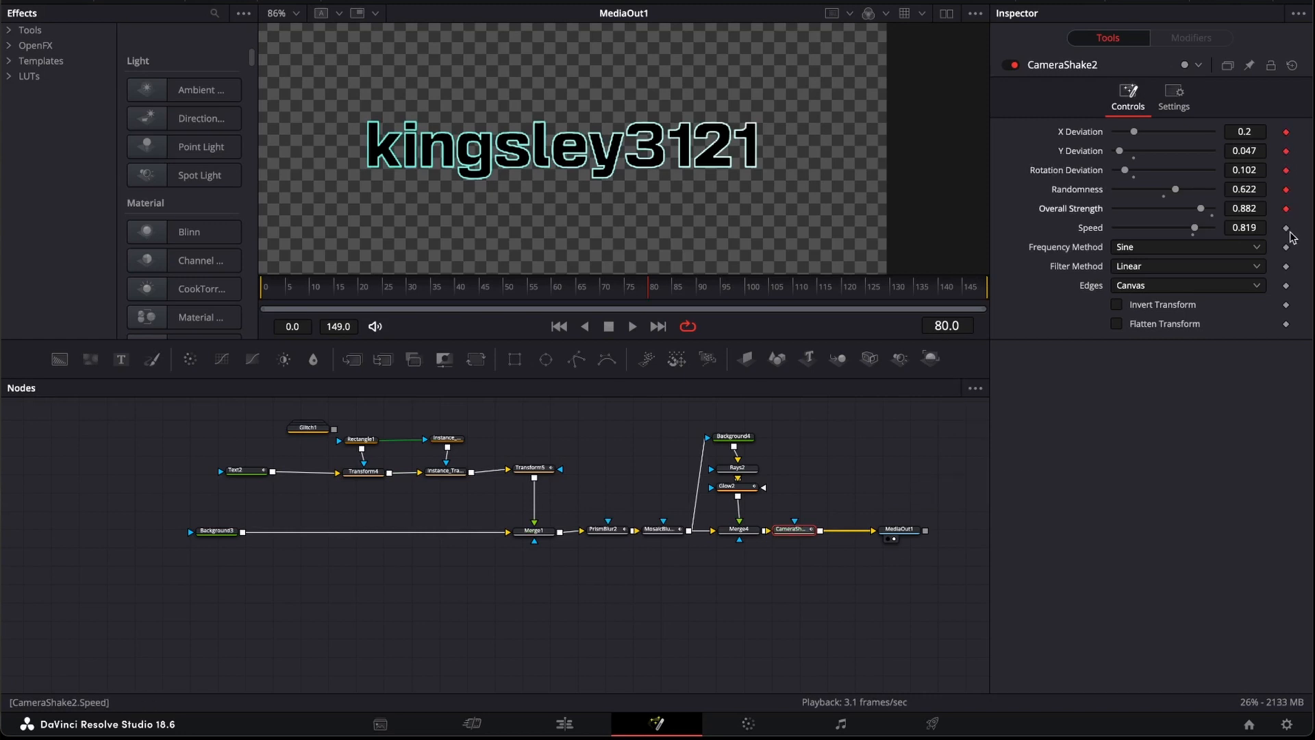
pyautogui.click(1286, 228)
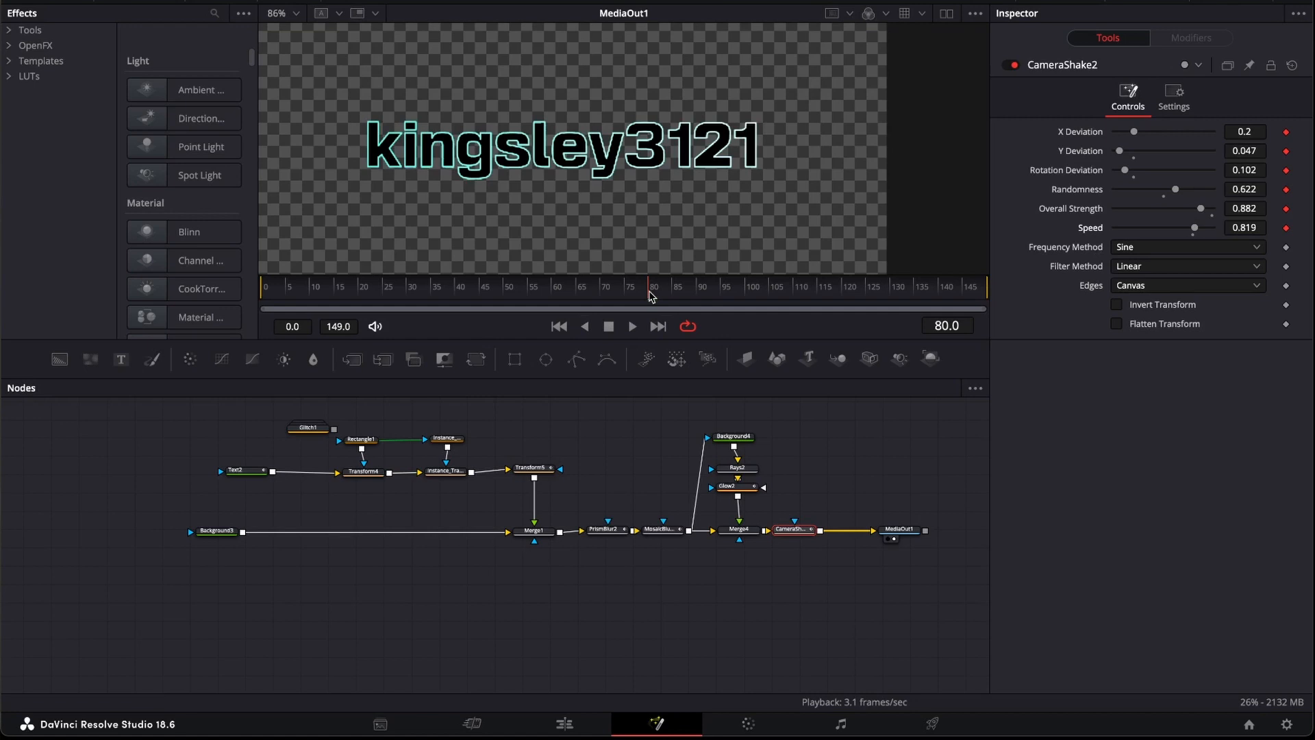
# At frame 60, set CameraShake2's X, Y and Rotation Deviation, Randomness, Overall Strength and Speed all to 0.0
pyautogui.click(556, 295)
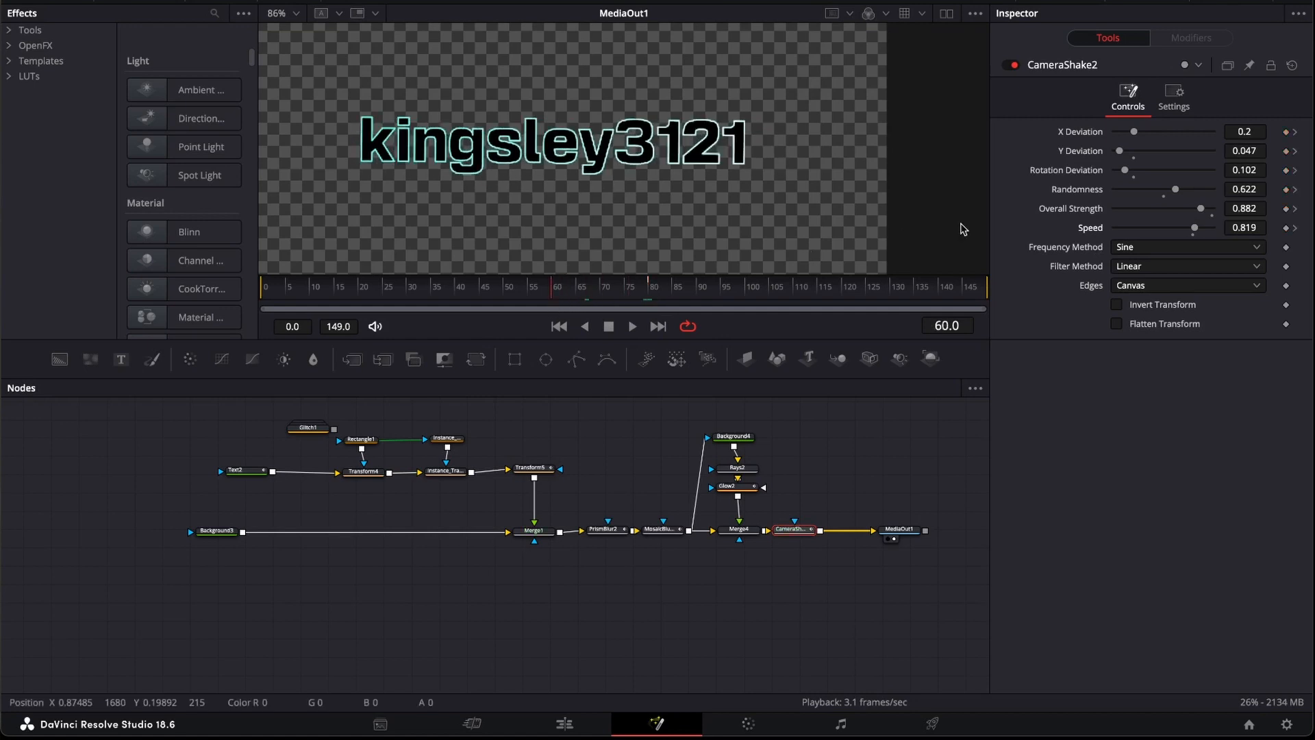
pyautogui.moveTo(1194, 228); pyautogui.dragTo(1090, 241)
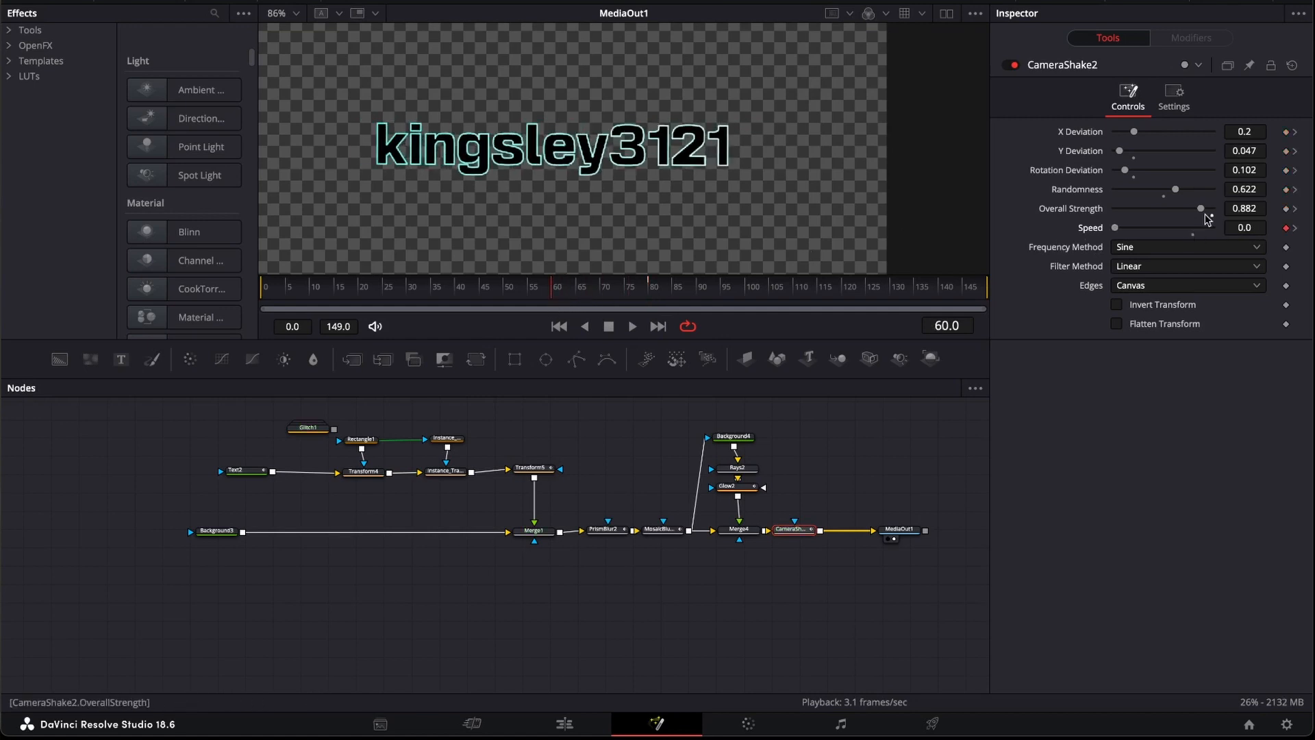
pyautogui.moveTo(1202, 211); pyautogui.dragTo(1096, 174)
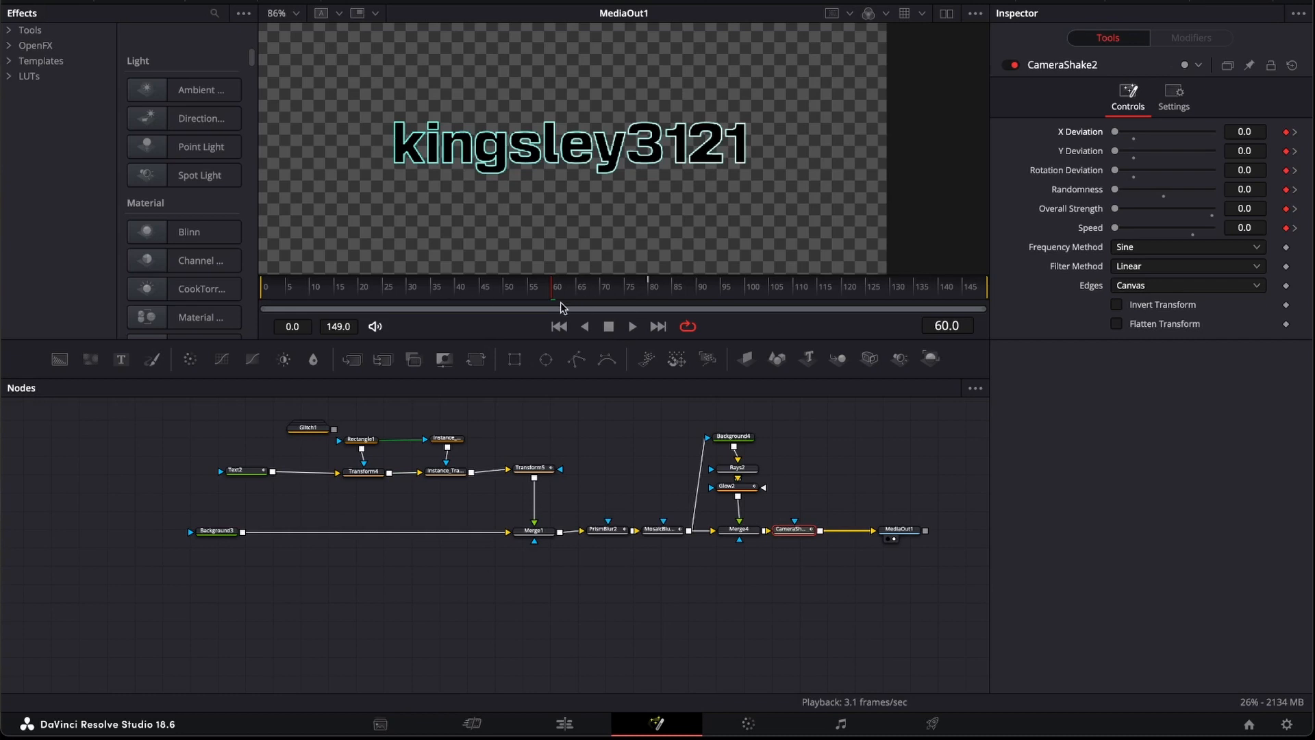
# At frame 85, bring all six keyframed CameraShake2 values, from X Deviation to Speed, down to 0.0 and preview the shake
pyautogui.moveTo(552, 296); pyautogui.dragTo(672, 301)
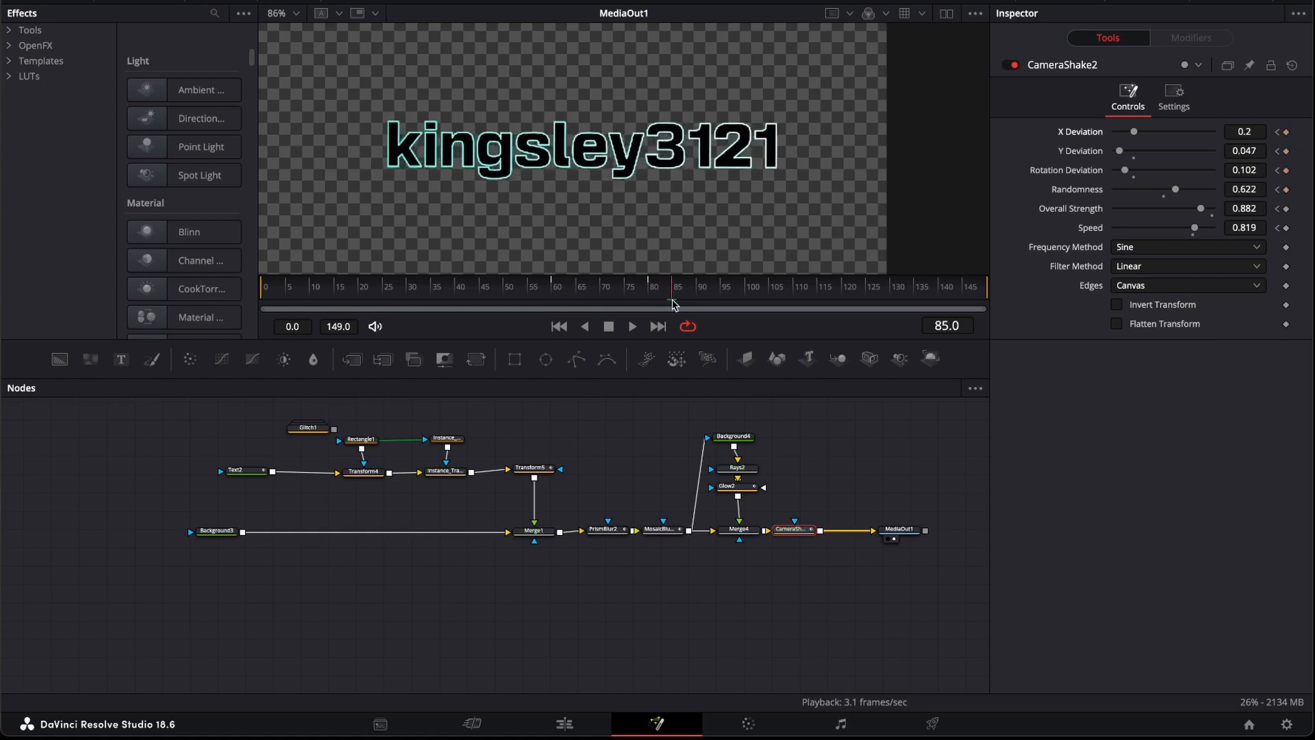
pyautogui.moveTo(1195, 228); pyautogui.dragTo(1104, 240)
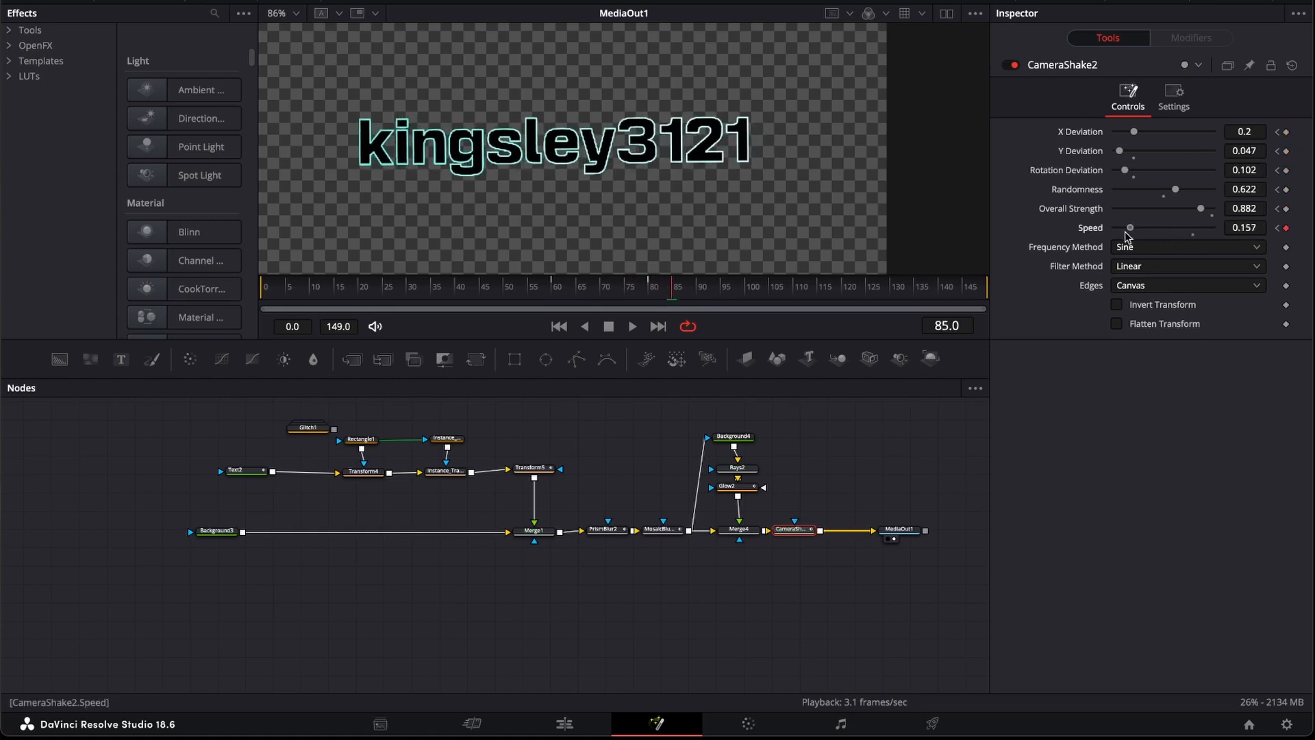
pyautogui.moveTo(1202, 210); pyautogui.dragTo(1109, 222)
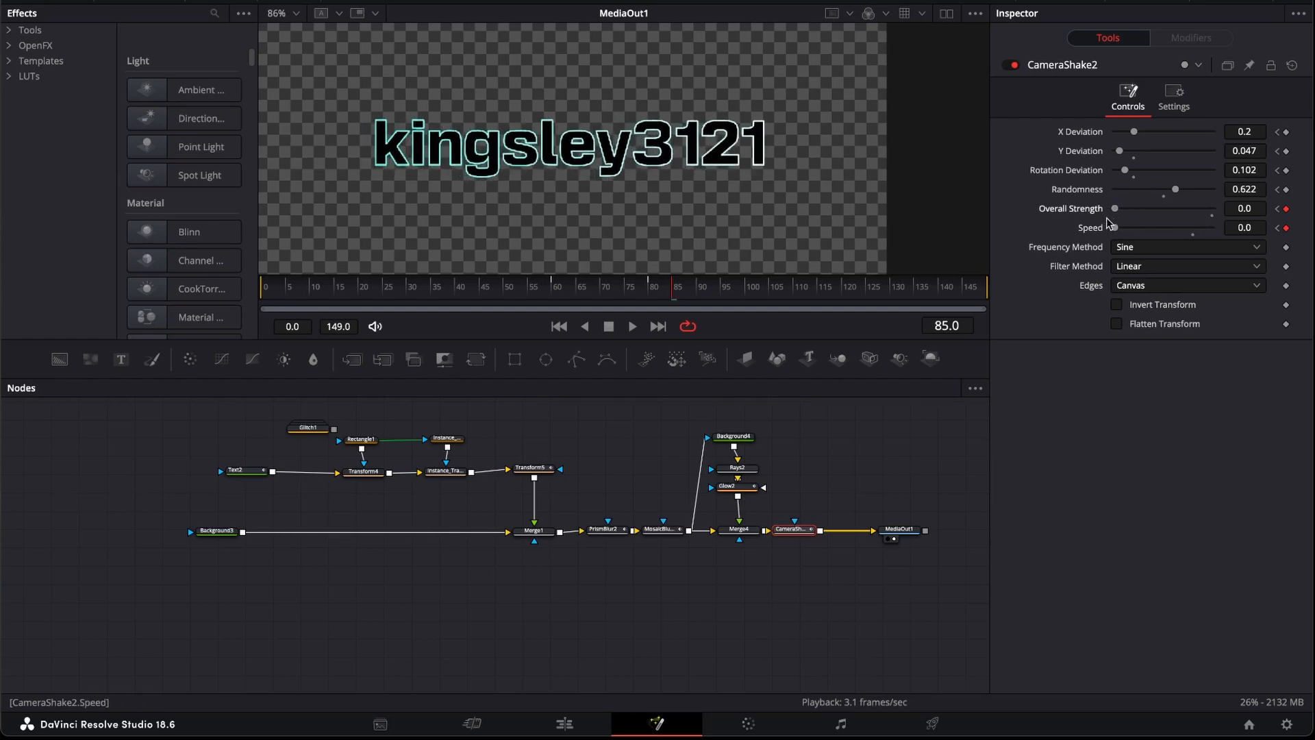
pyautogui.moveTo(1173, 196); pyautogui.dragTo(1106, 134)
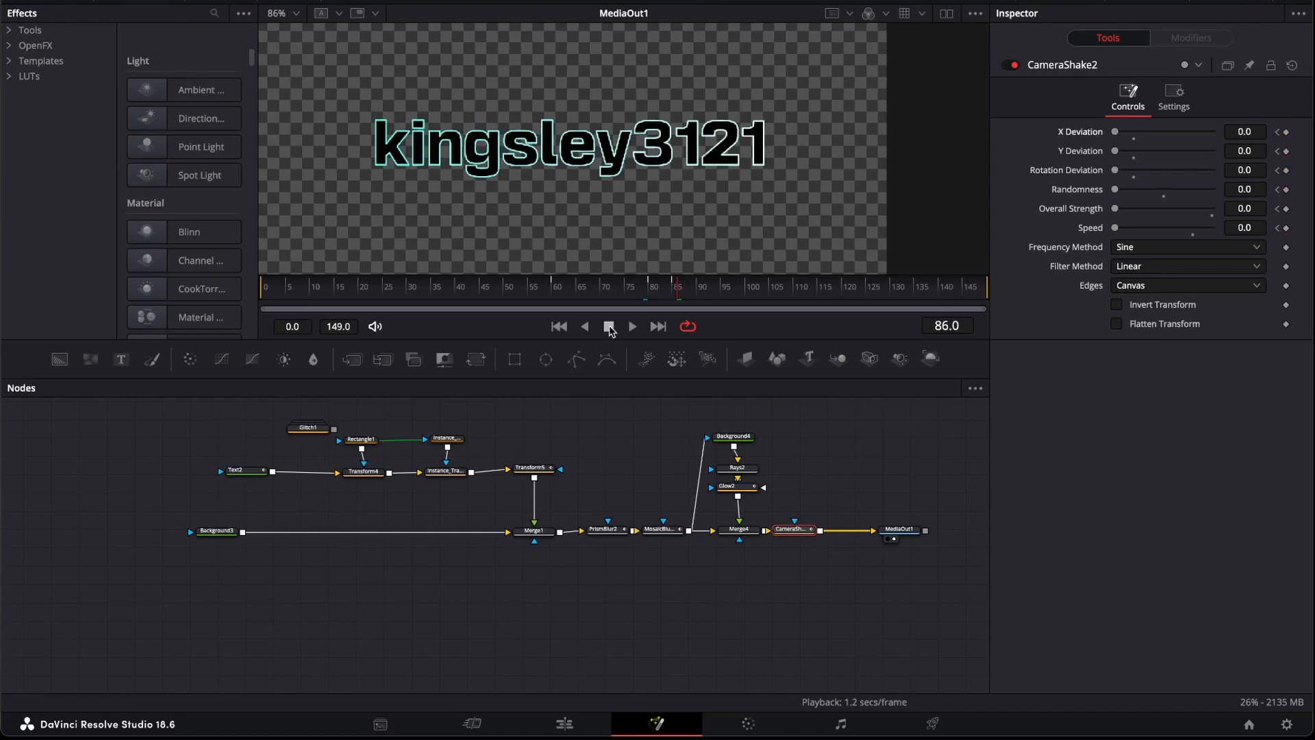